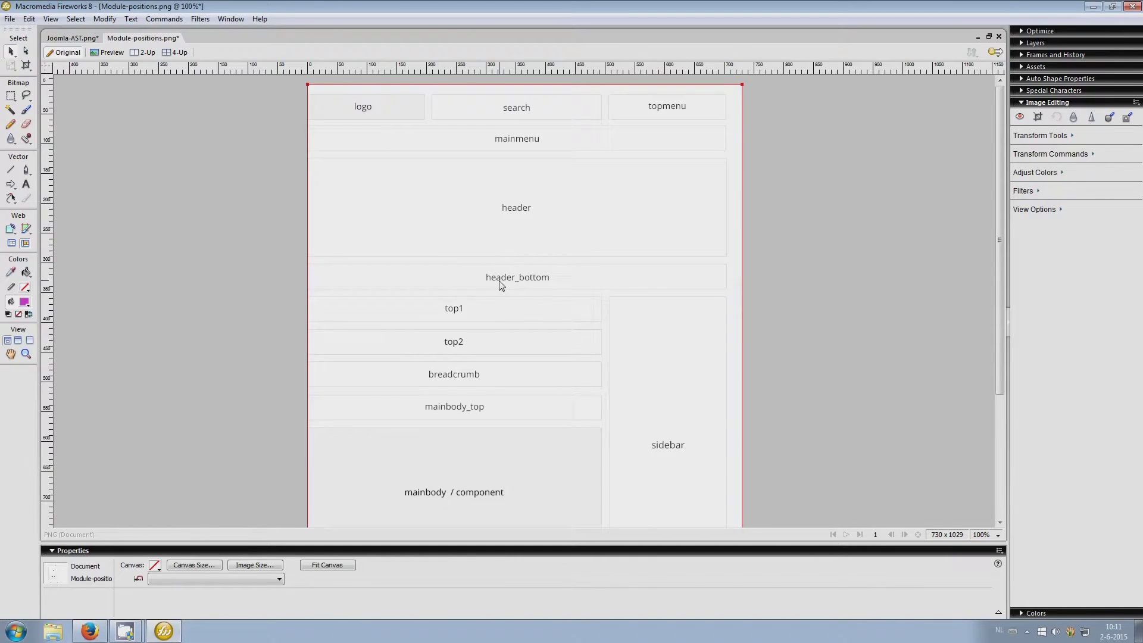
# Scroll through the module positions layout on the Fireworks canvas
pyautogui.scroll(-1, 501, 316)
pyautogui.scroll(-1, 501, 316)
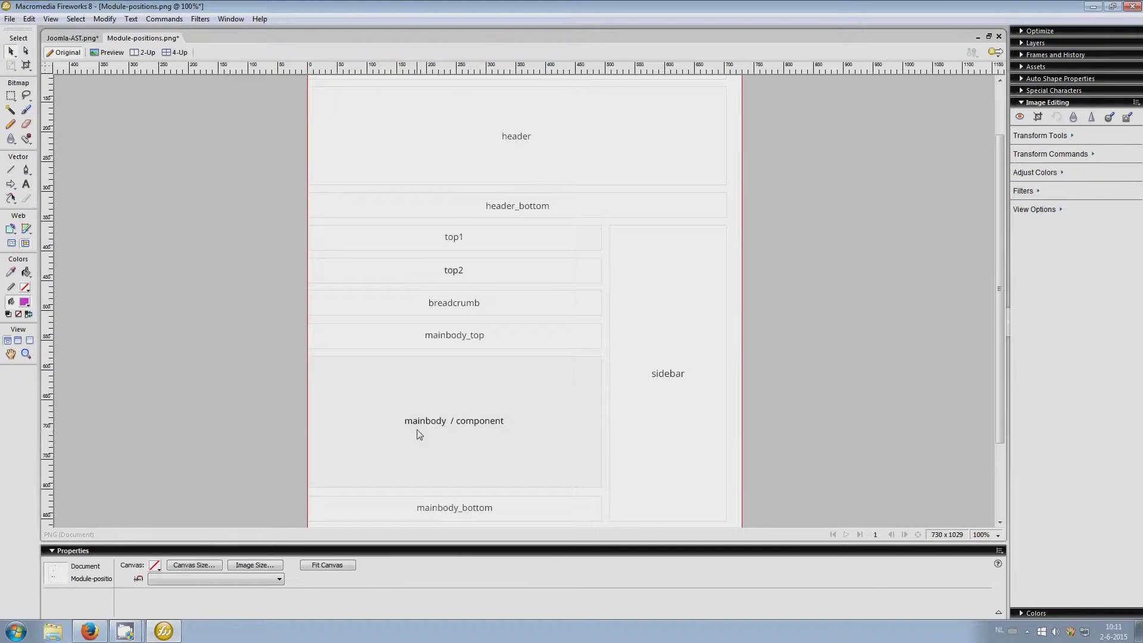
pyautogui.scroll(-3, 455, 434)
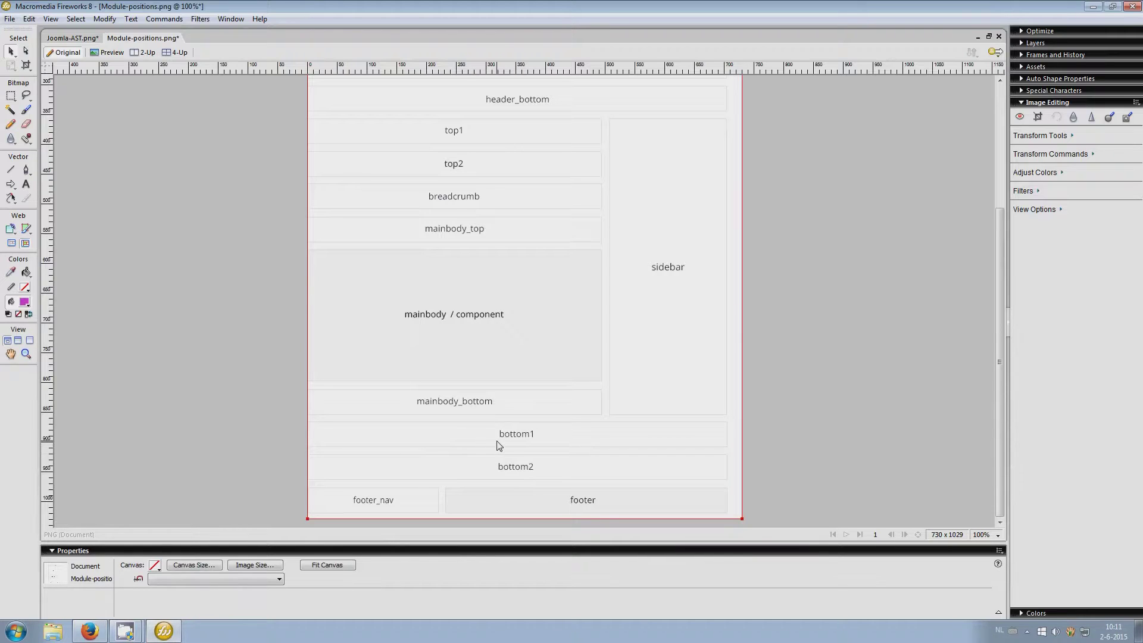
pyautogui.scroll(5, 499, 445)
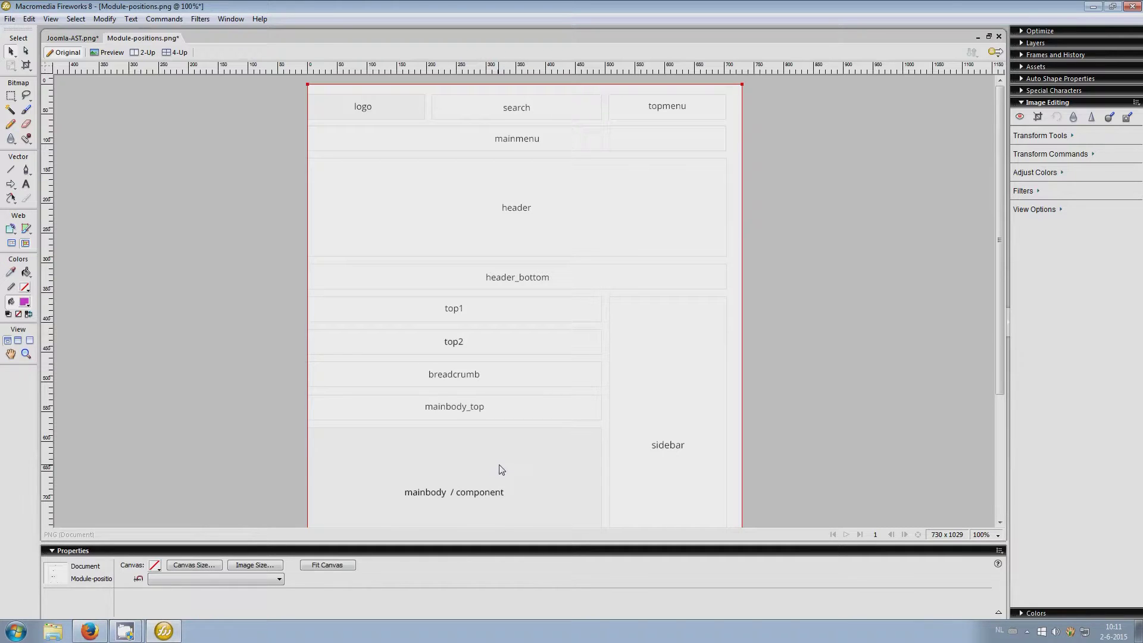
pyautogui.scroll(-5, 500, 468)
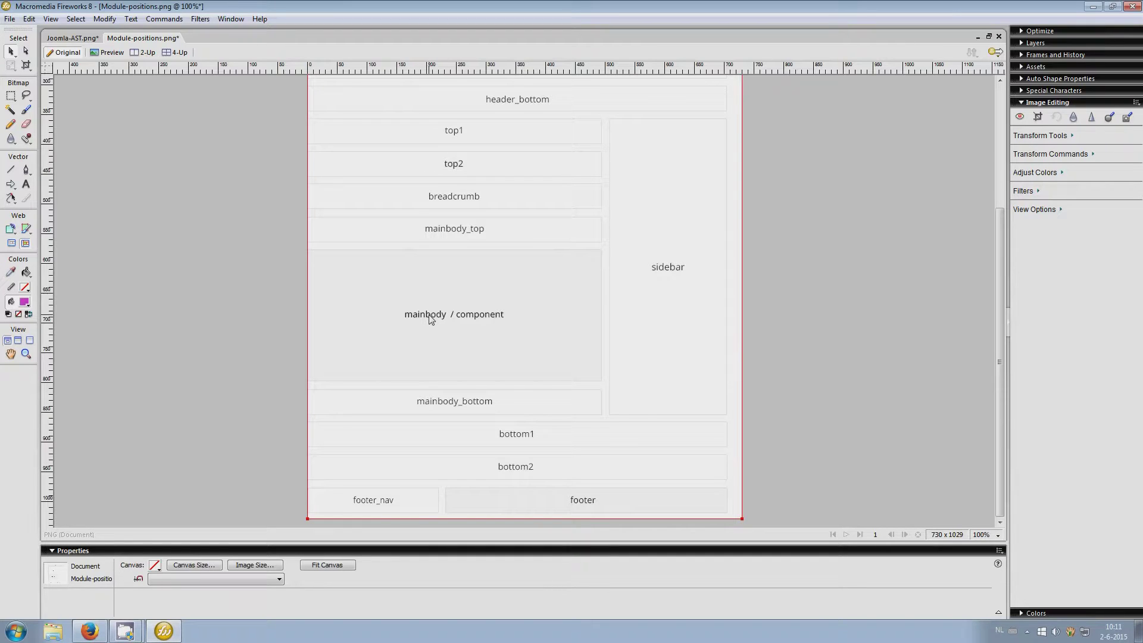
pyautogui.scroll(6, 431, 320)
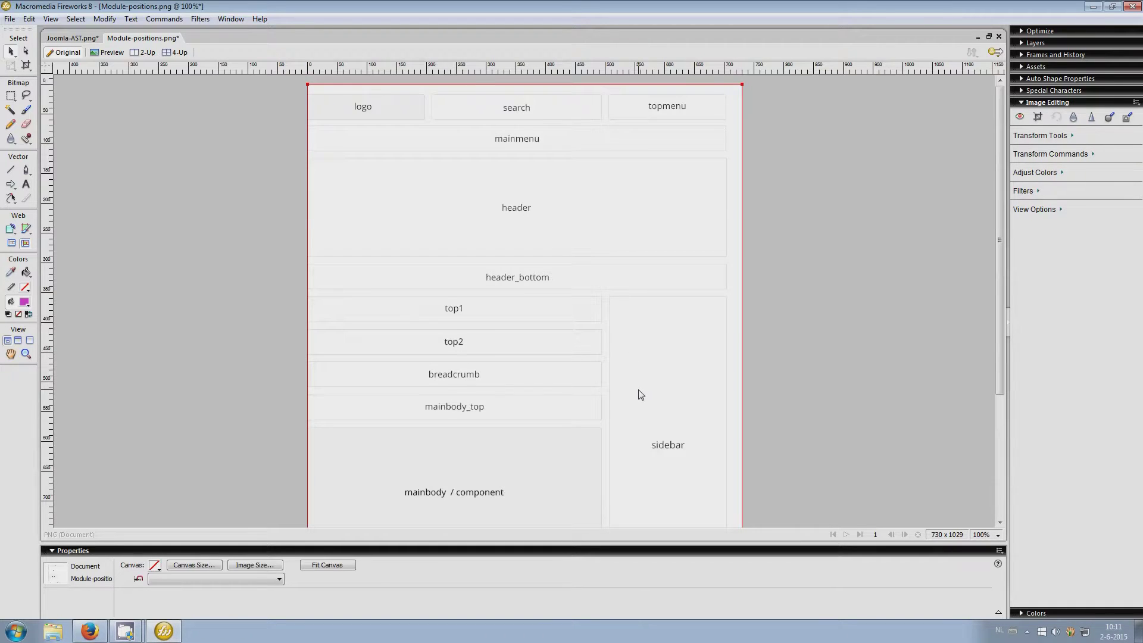
pyautogui.scroll(-2, 641, 395)
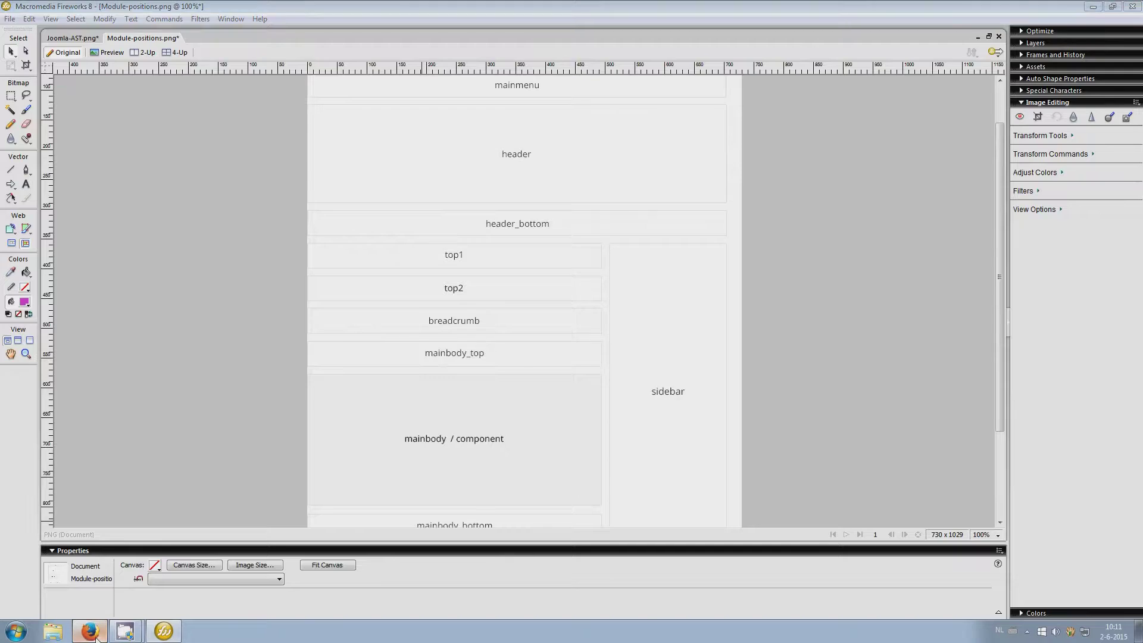
# Compare the Joomla-AST.png diagram with Module-positions.png, then bring the AST Suspension site in Firefox forward
pyautogui.click(89, 631)
pyautogui.click(163, 630)
pyautogui.click(74, 37)
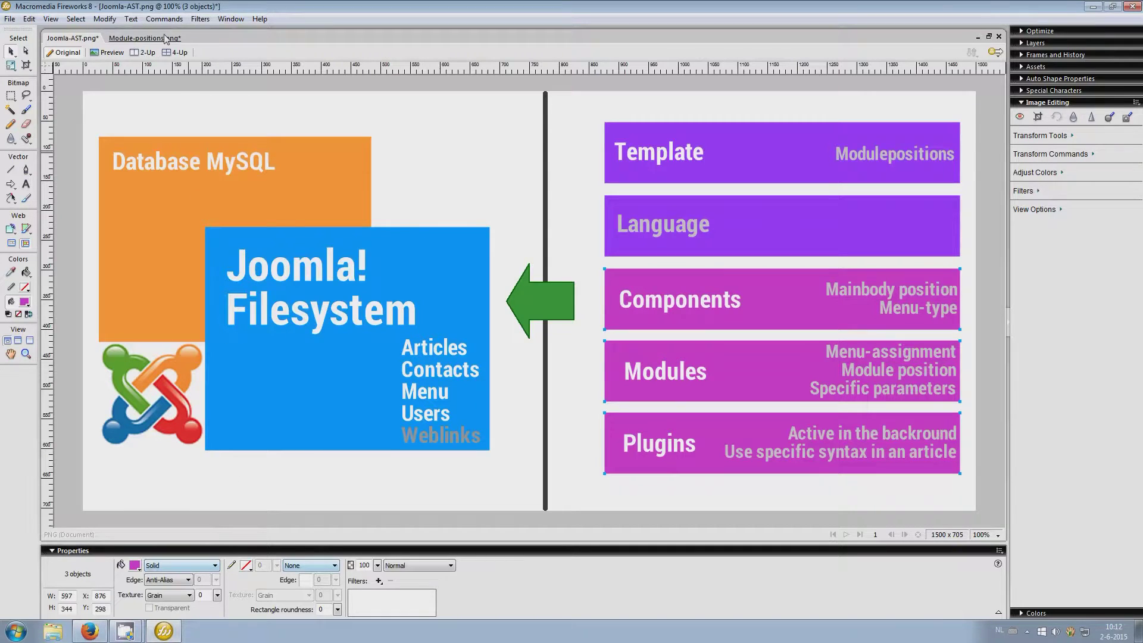
pyautogui.click(143, 37)
pyautogui.scroll(-5, 512, 474)
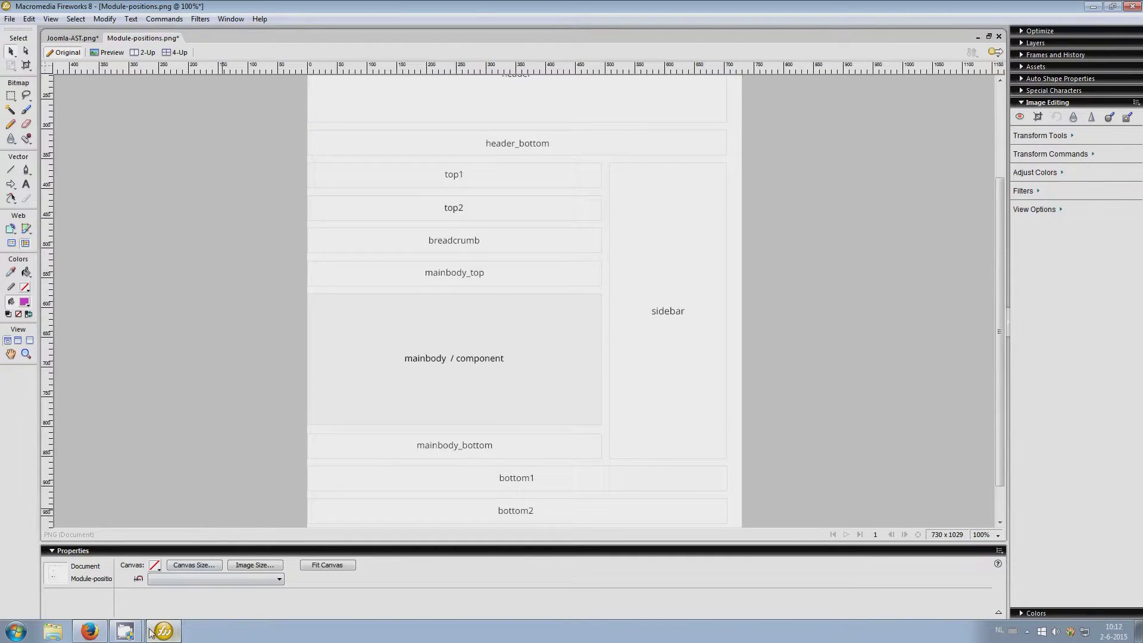
pyautogui.click(89, 630)
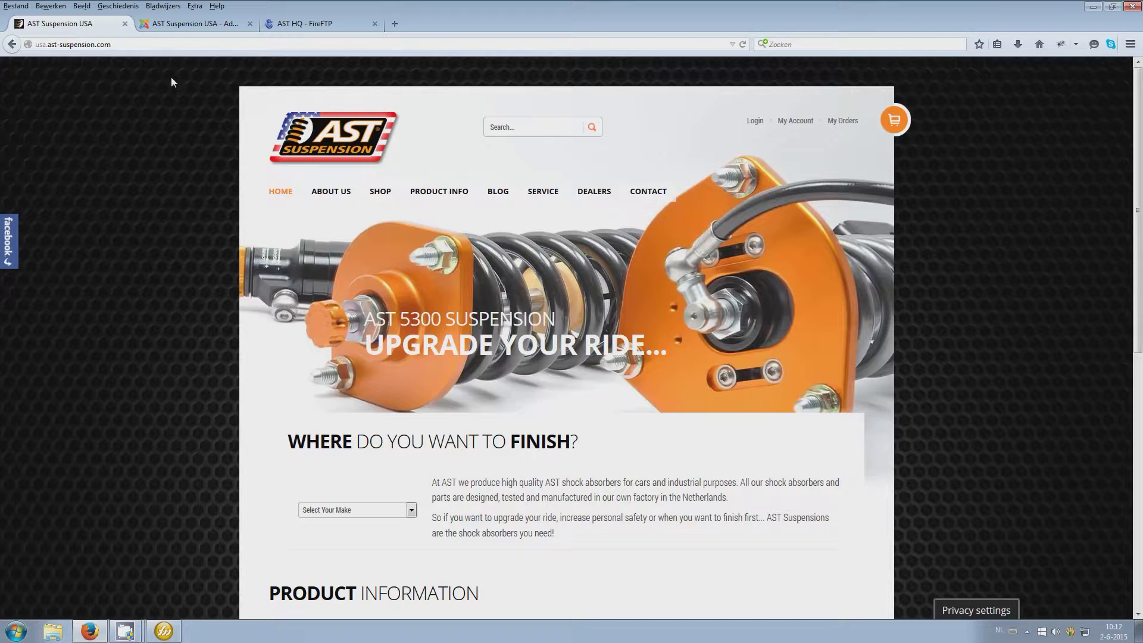
# Load administrator/index.php and log in to AST Suspension USA with the saved username
pyautogui.click(37, 47)
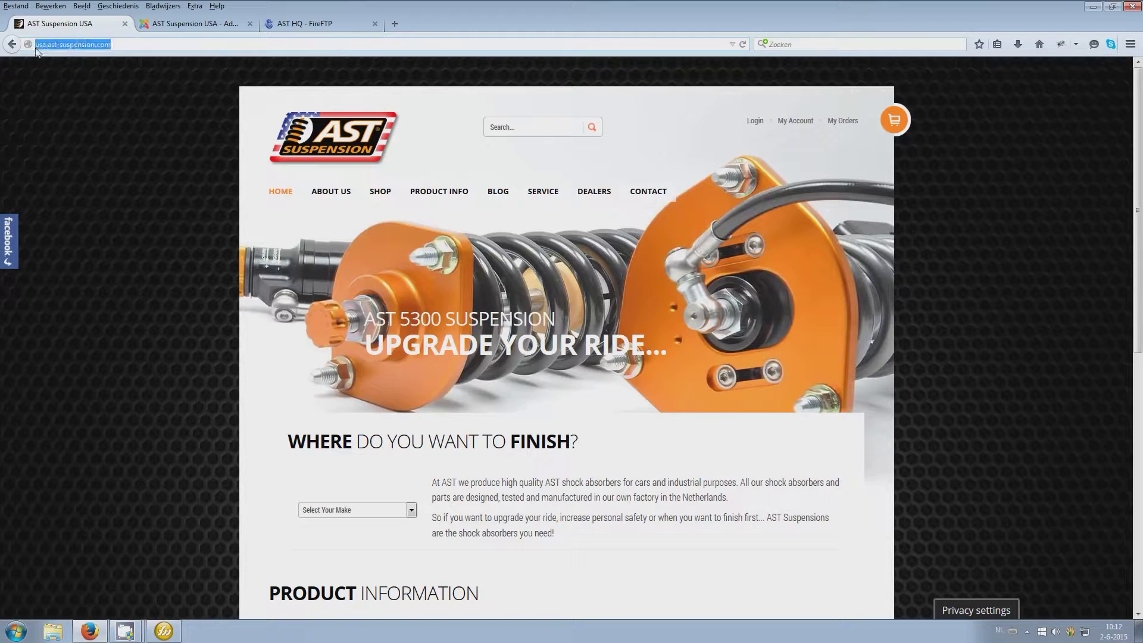
pyautogui.click(178, 25)
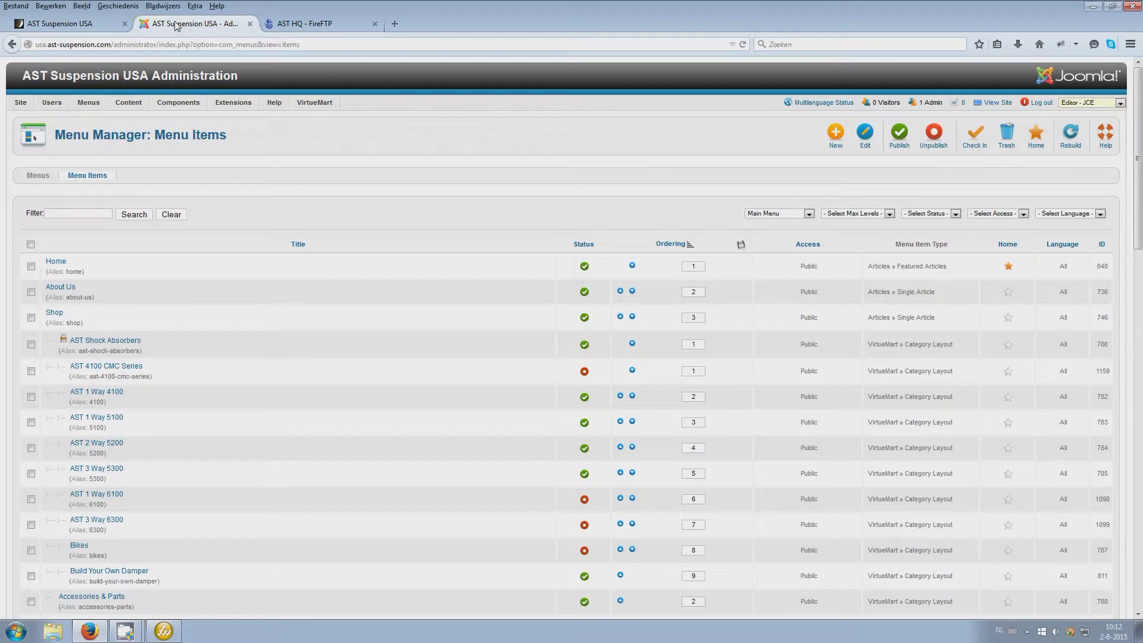
pyautogui.doubleClick(134, 45)
pyautogui.moveTo(128, 103)
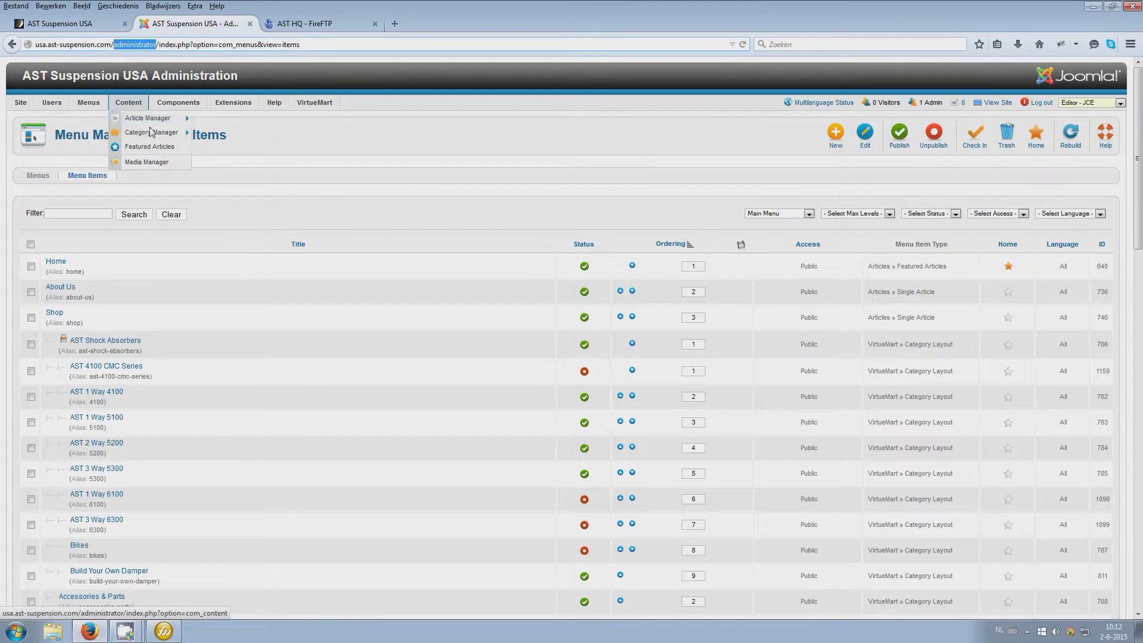
pyautogui.click(1070, 122)
pyautogui.click(668, 187)
pyautogui.click(642, 198)
pyautogui.click(549, 332)
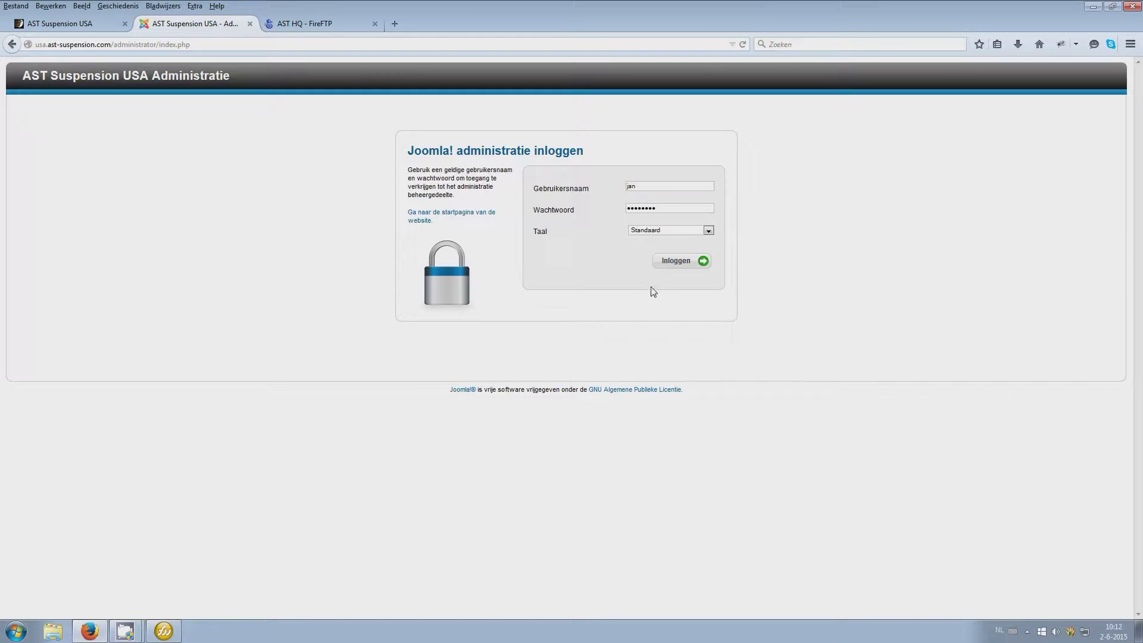
pyautogui.click(670, 266)
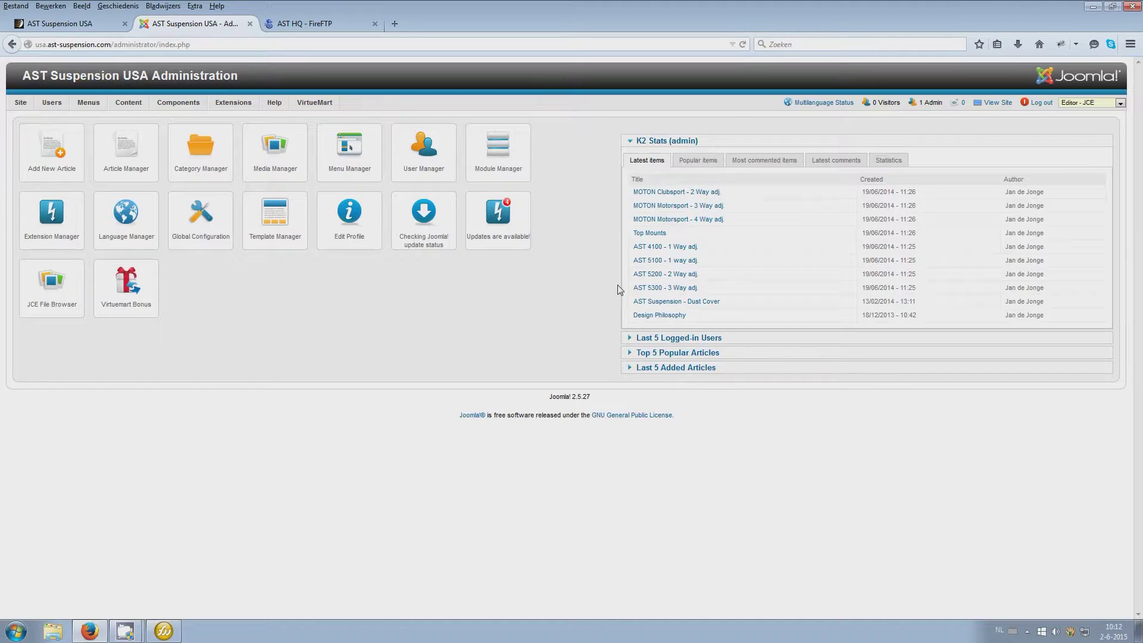
pyautogui.click(164, 634)
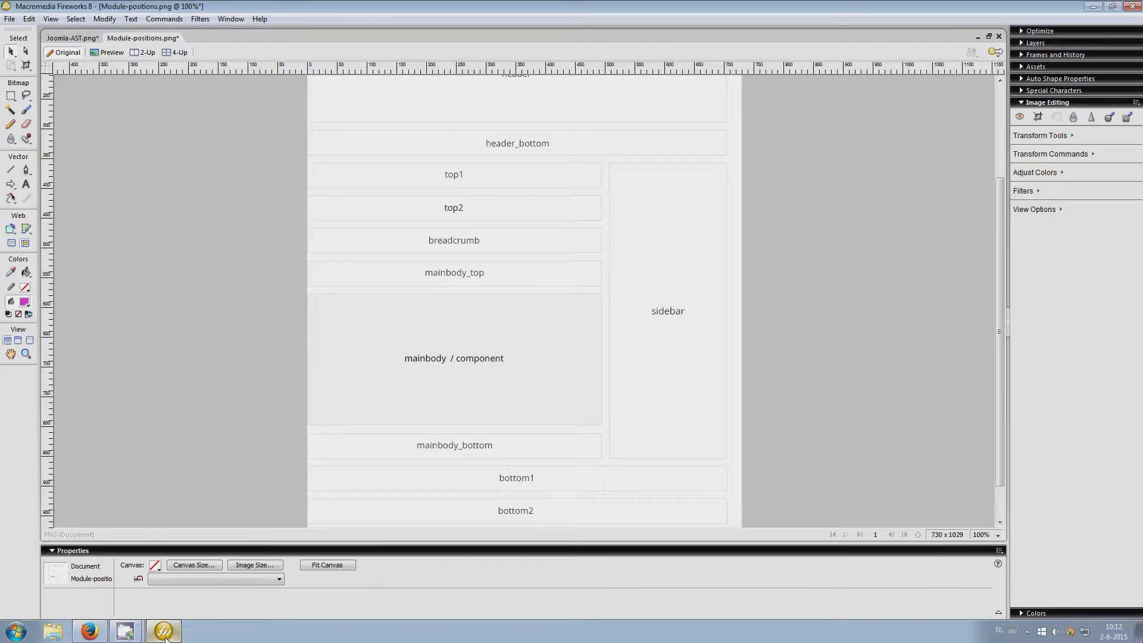
pyautogui.click(72, 38)
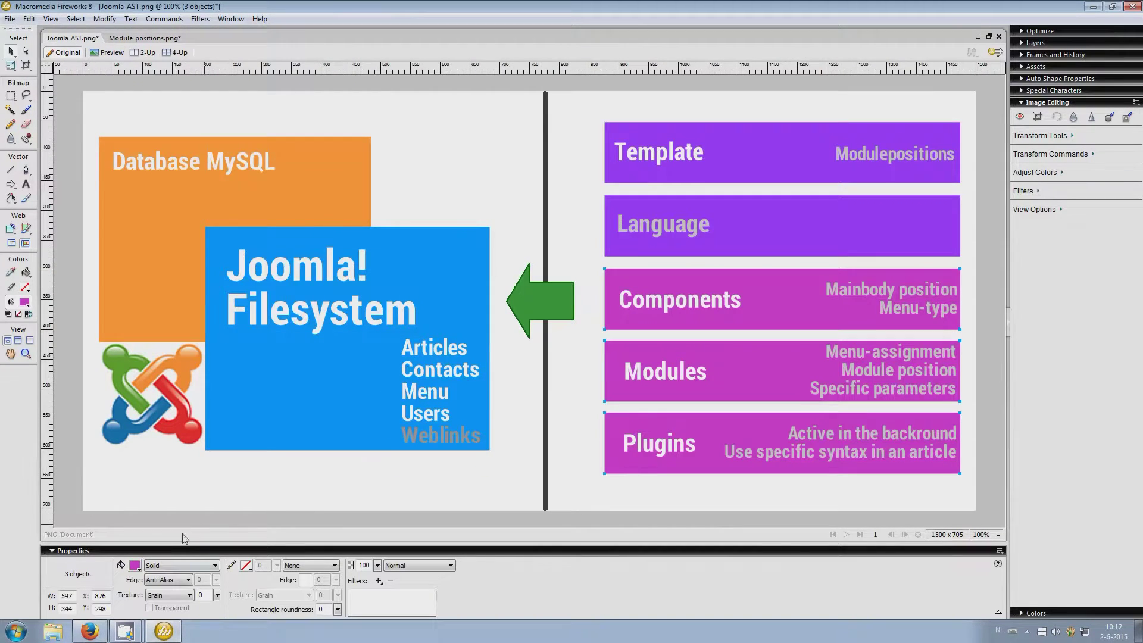
pyautogui.moveTo(159, 639)
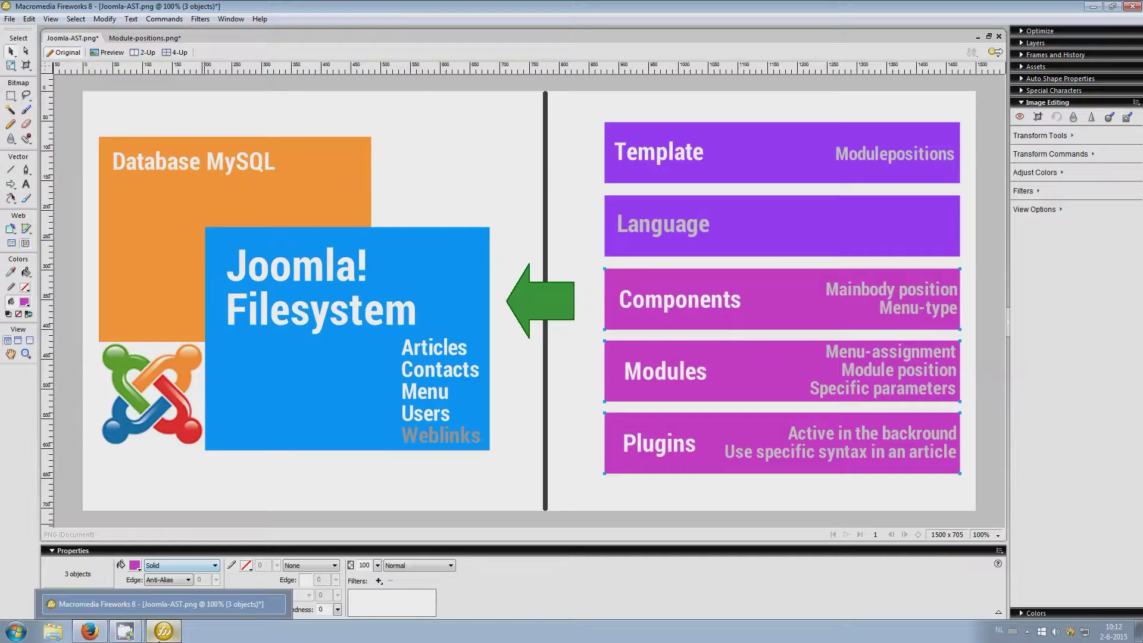
pyautogui.click(89, 631)
pyautogui.moveTo(131, 101)
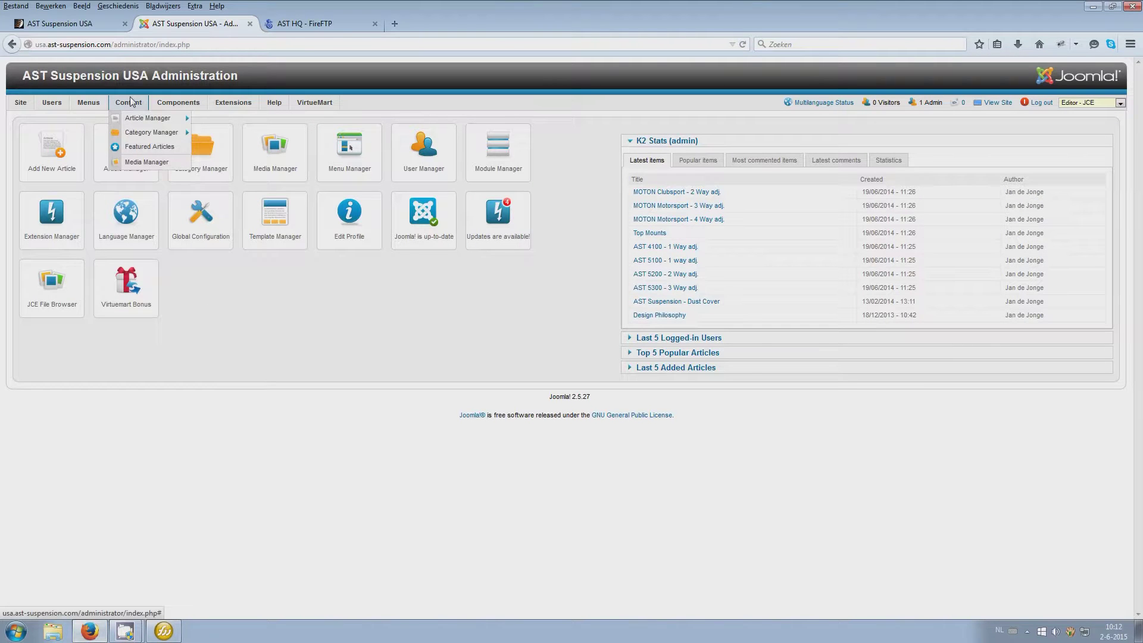
# Start an empty Add New User form from Users > User Manager, then view the front-end site
pyautogui.moveTo(50, 106)
pyautogui.click(55, 118)
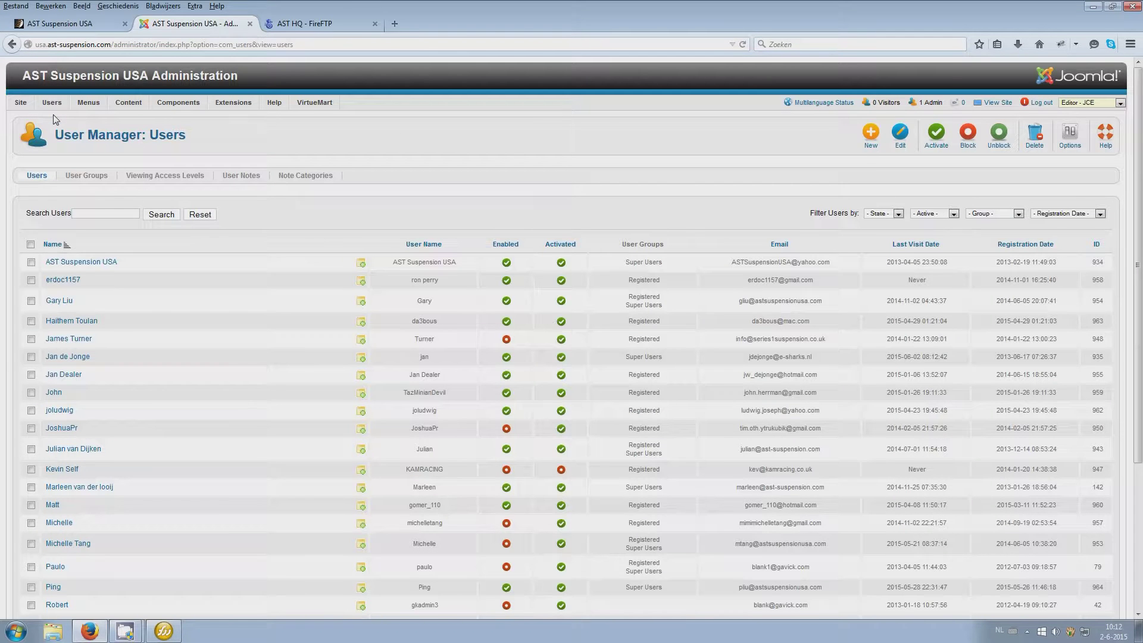
pyautogui.click(869, 134)
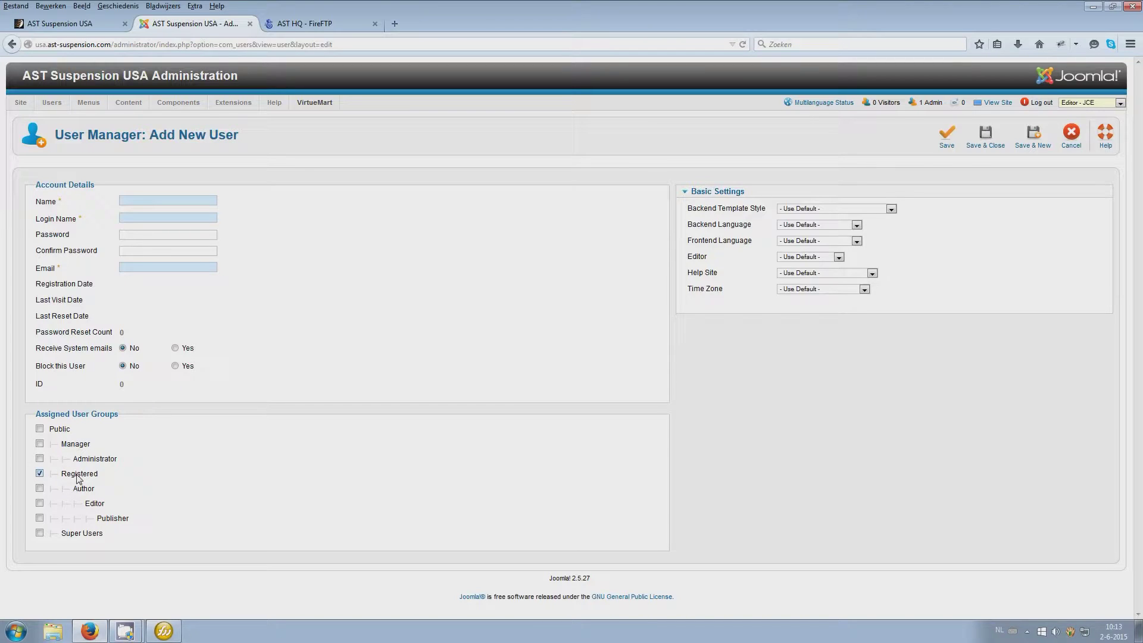
pyautogui.click(63, 23)
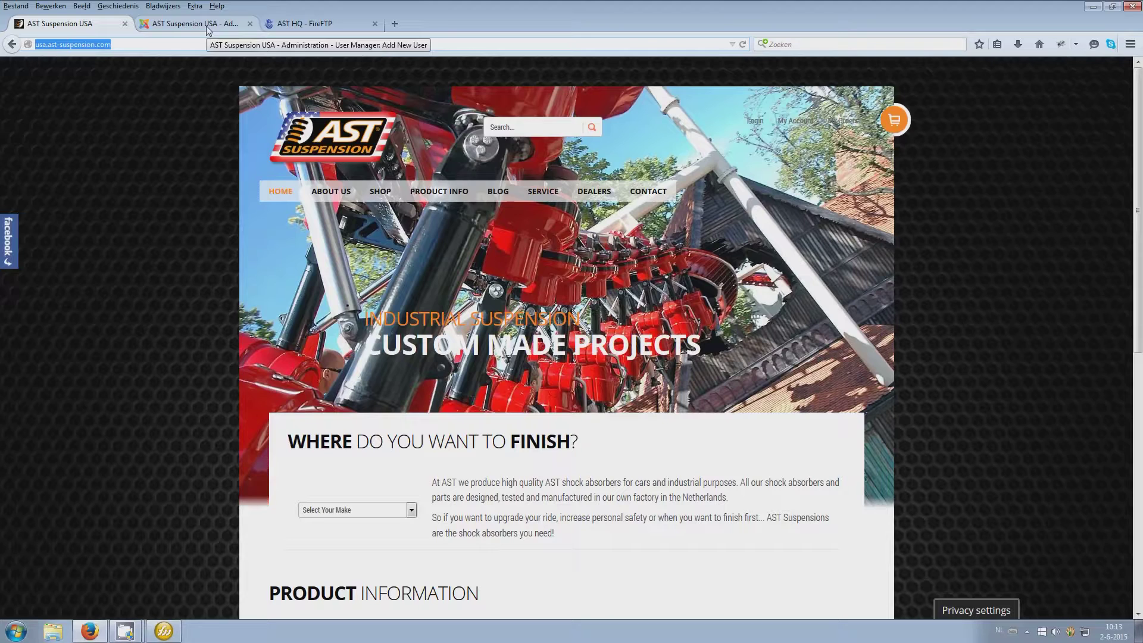
# Go back to the AST Suspension USA - Administration tab with the blank Add New User form
pyautogui.moveTo(166, 637)
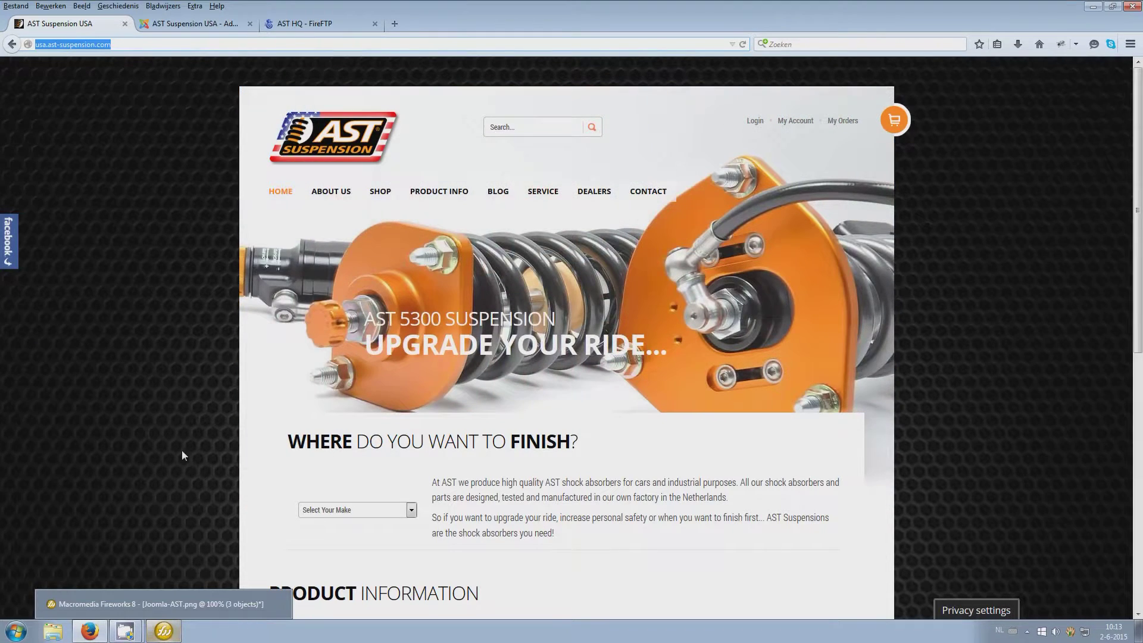
pyautogui.click(191, 25)
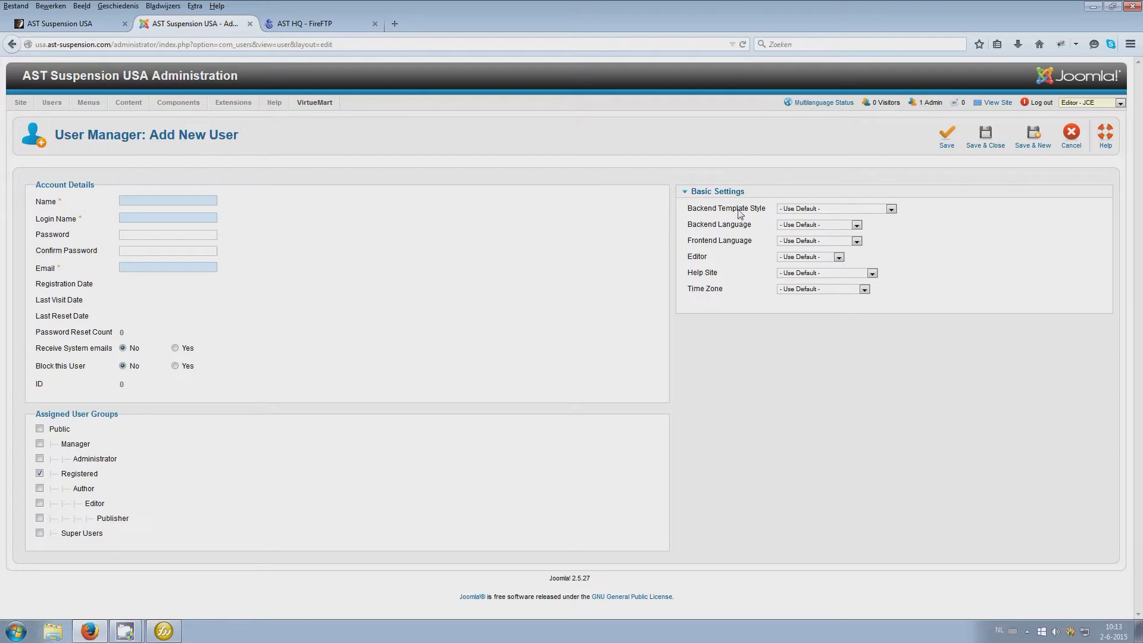
# Check the Backend Language options, then cancel the new user and scroll the Users list
pyautogui.click(793, 226)
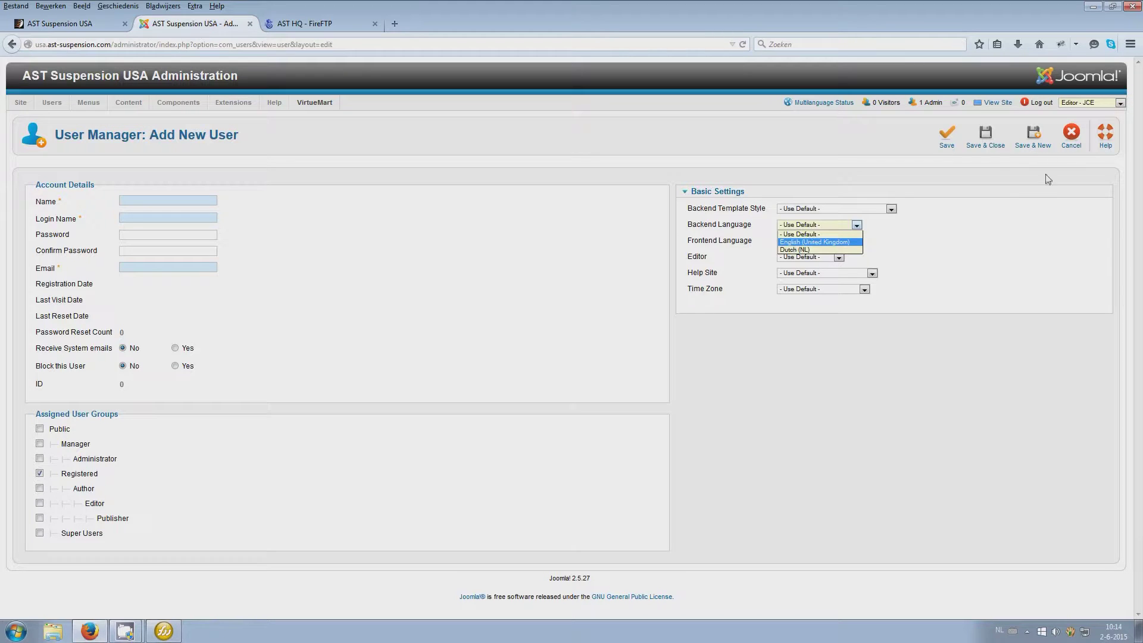
pyautogui.click(1072, 139)
pyautogui.scroll(-5, 671, 396)
pyautogui.scroll(3, 671, 399)
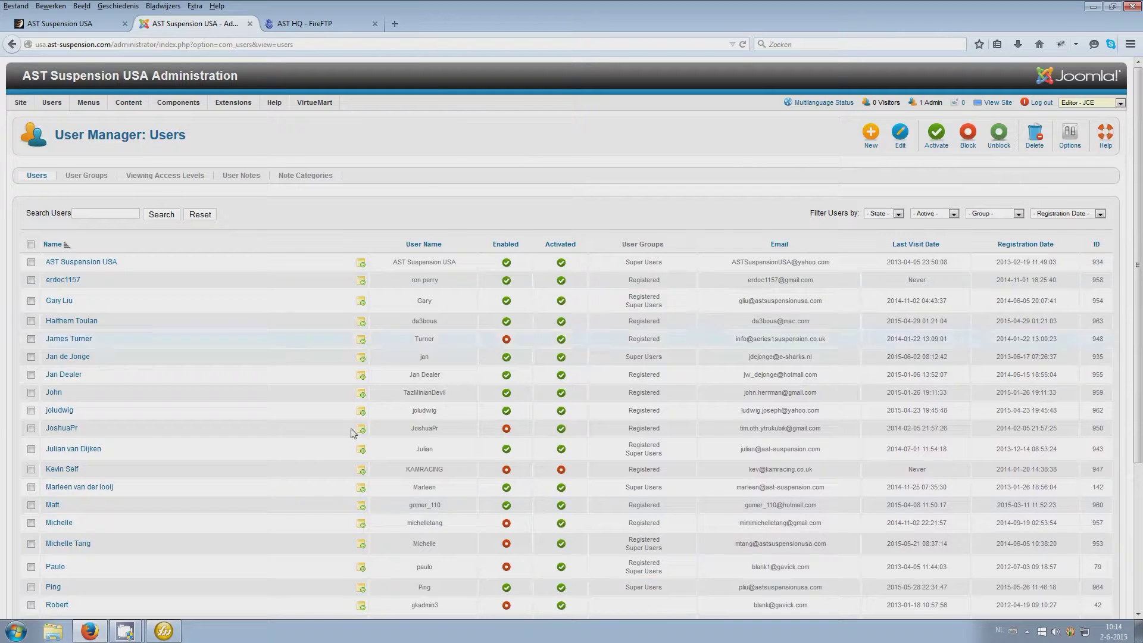
# Glance at Fireworks, return to Firefox, then show the AST Suspension USA front-end homepage tab
pyautogui.click(154, 636)
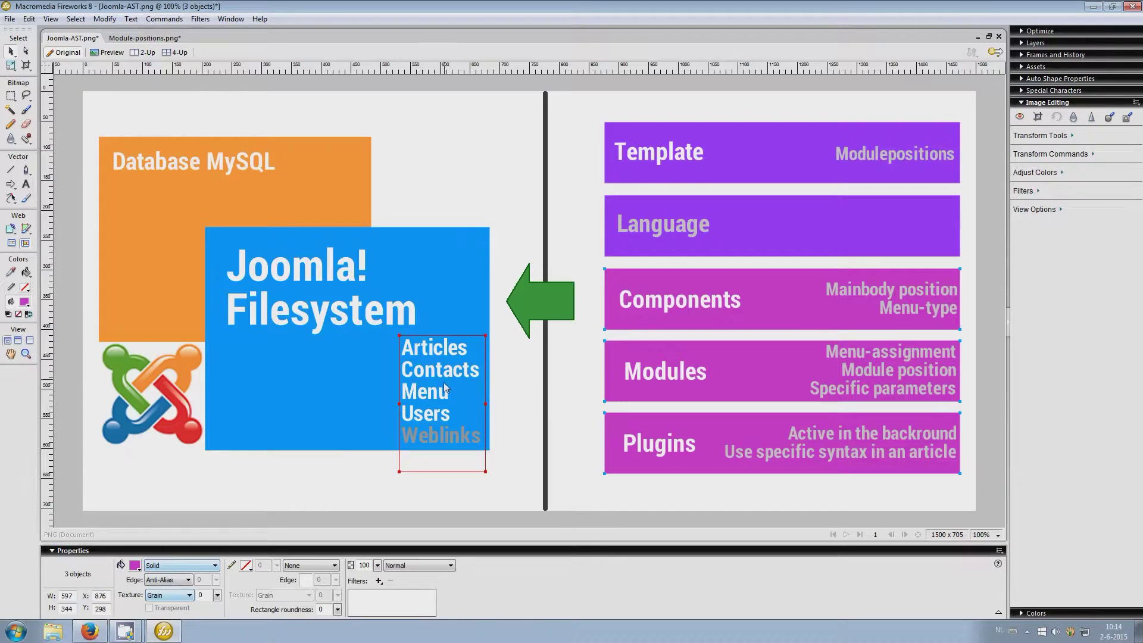
pyautogui.click(92, 632)
pyautogui.moveTo(69, 104)
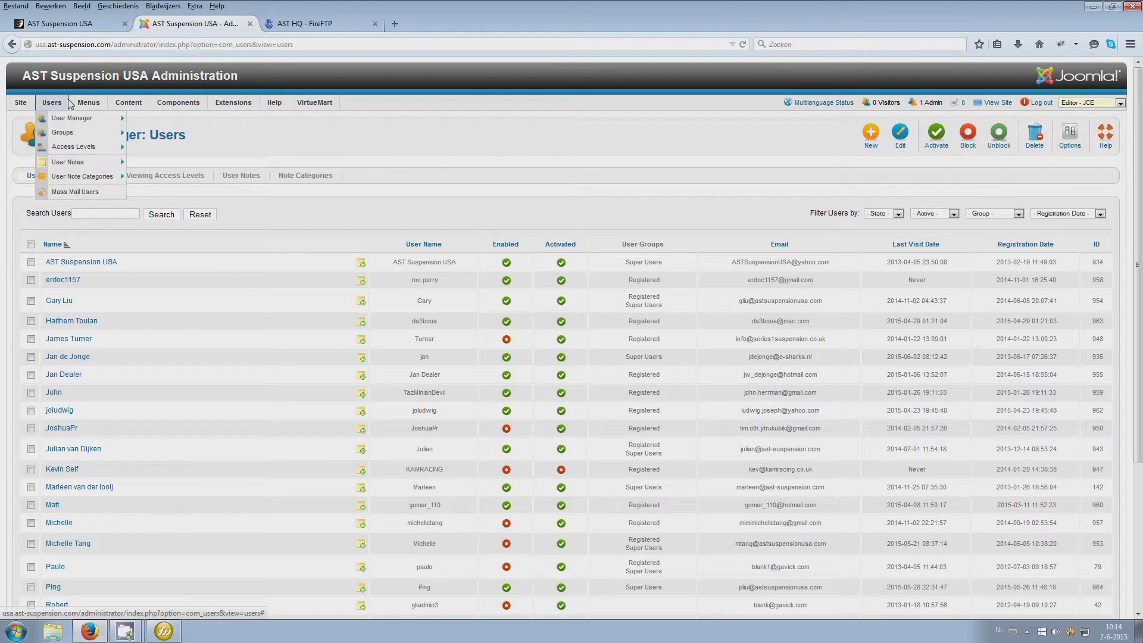
pyautogui.moveTo(119, 142)
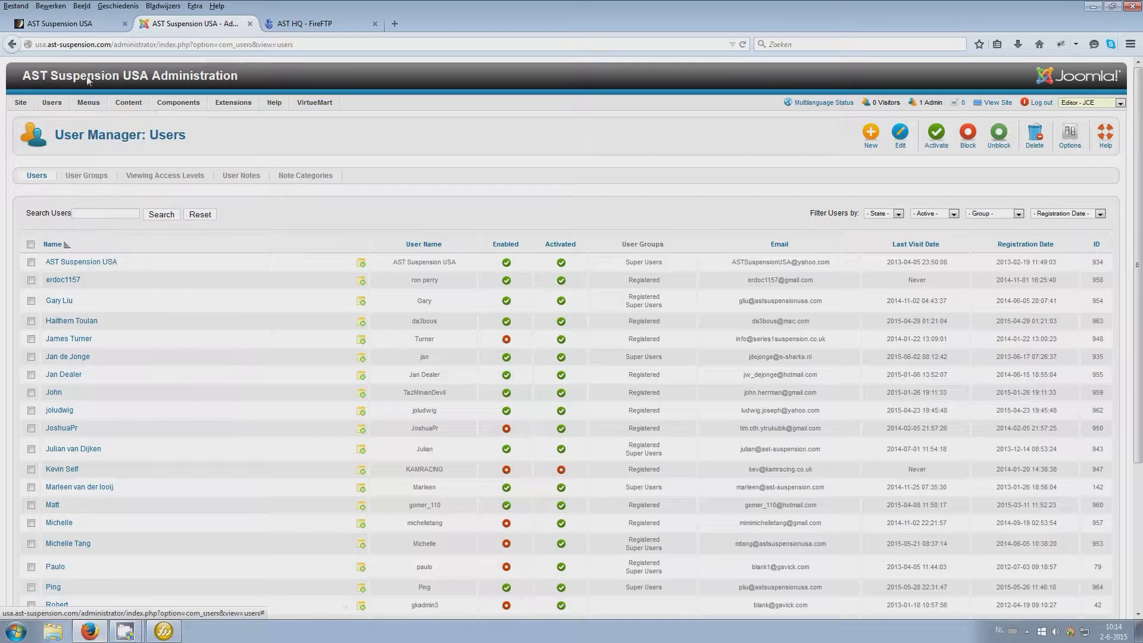
pyautogui.click(60, 23)
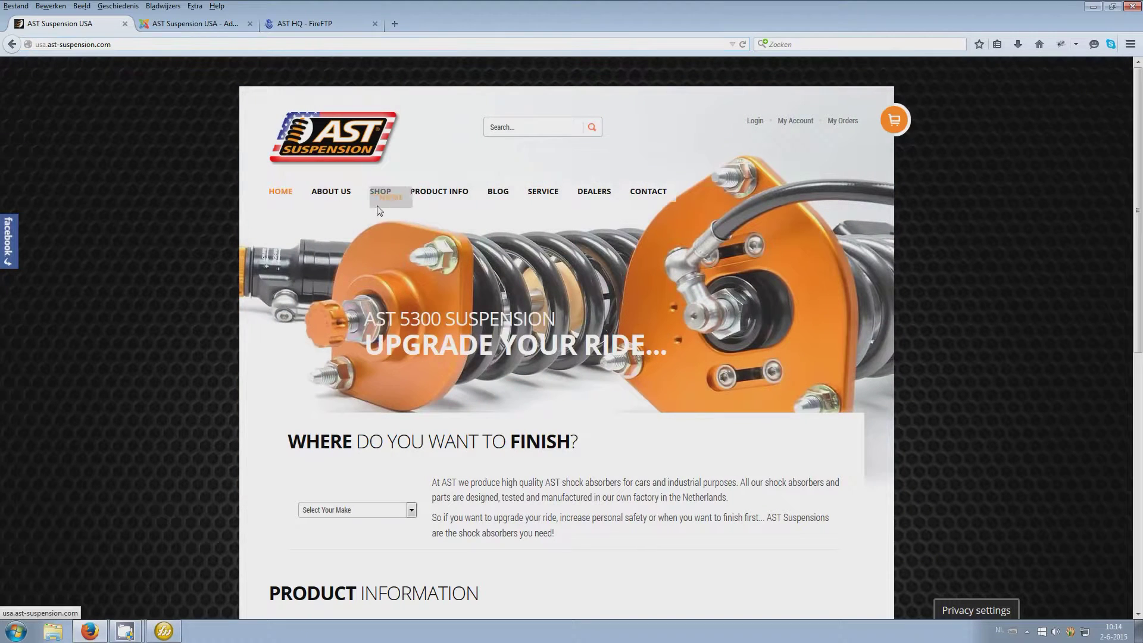
# Open Menus > Main Menu's item list in the administration tab
pyautogui.moveTo(402, 194)
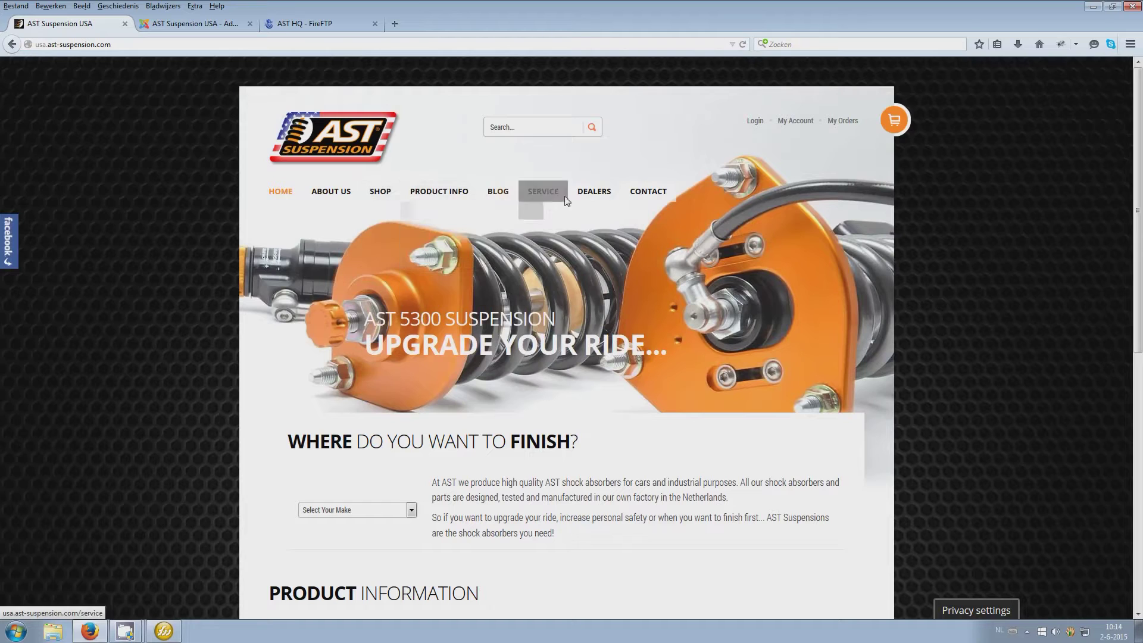
pyautogui.click(170, 26)
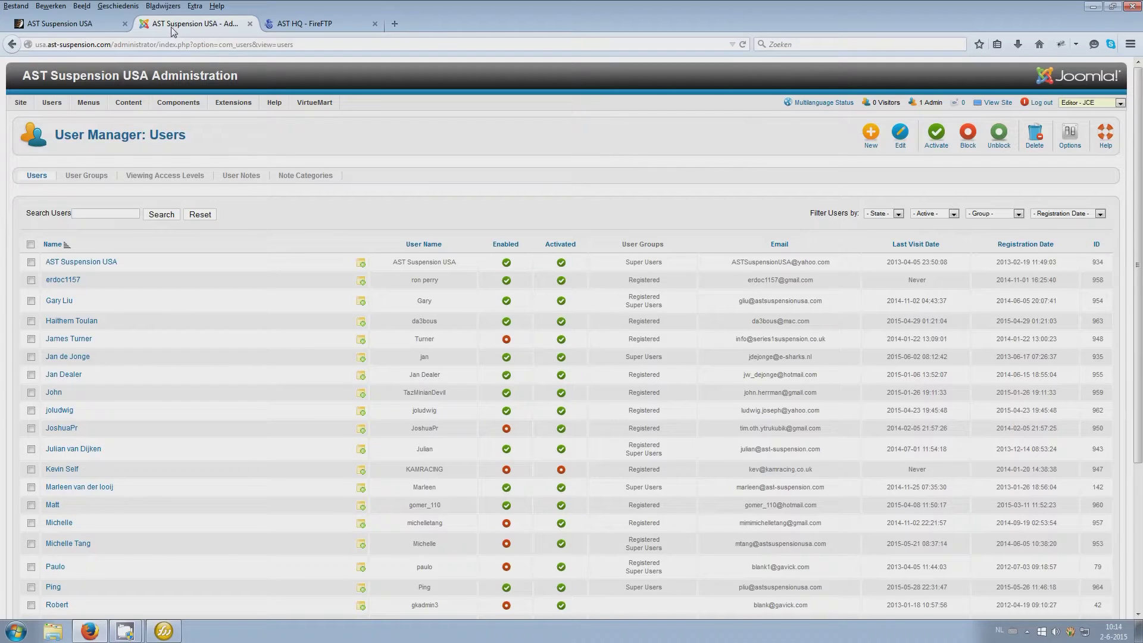
pyautogui.moveTo(89, 104)
pyautogui.click(98, 136)
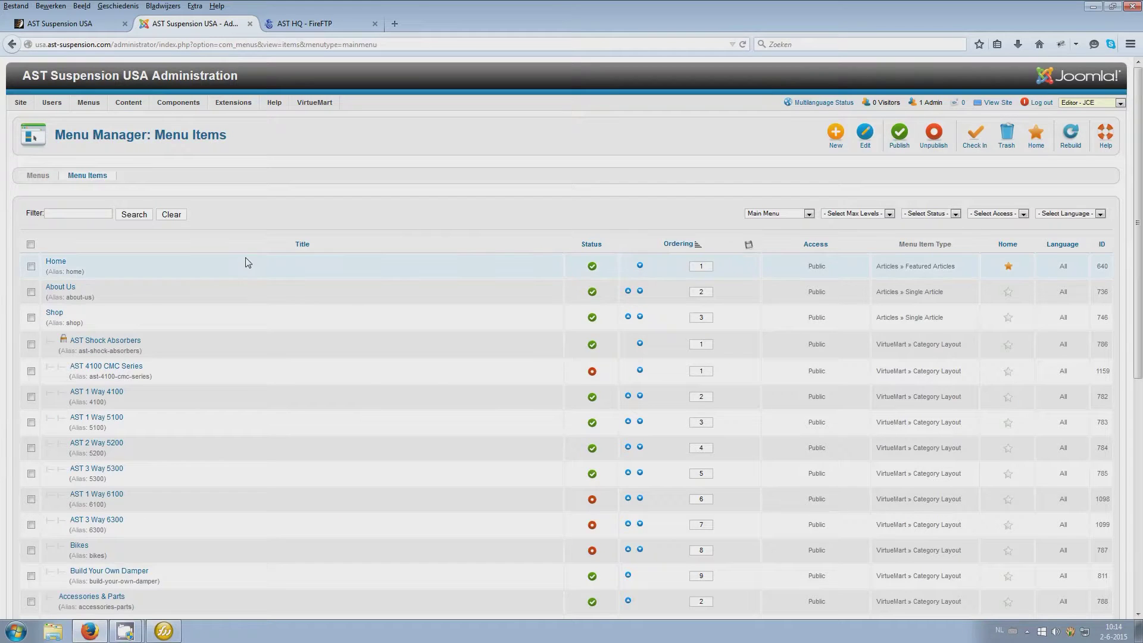
# Set Display # to 50 items per page, then bring up the Joomla-AST.png diagram in Fireworks
pyautogui.scroll(-6, 248, 260)
pyautogui.click(467, 392)
pyautogui.click(456, 452)
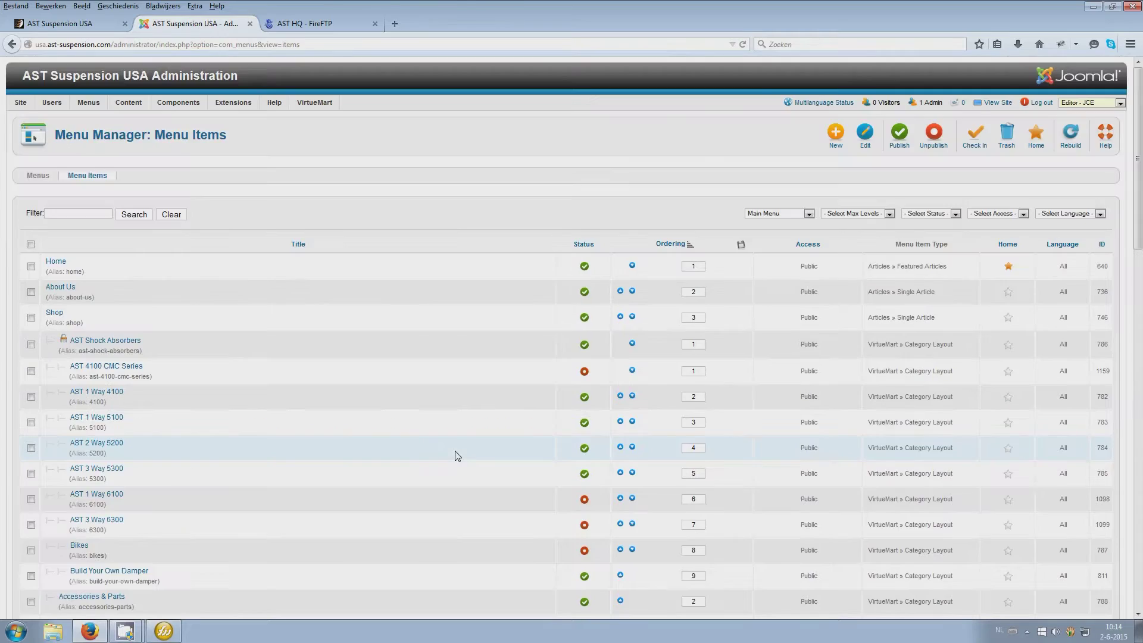
pyautogui.scroll(-15, 457, 456)
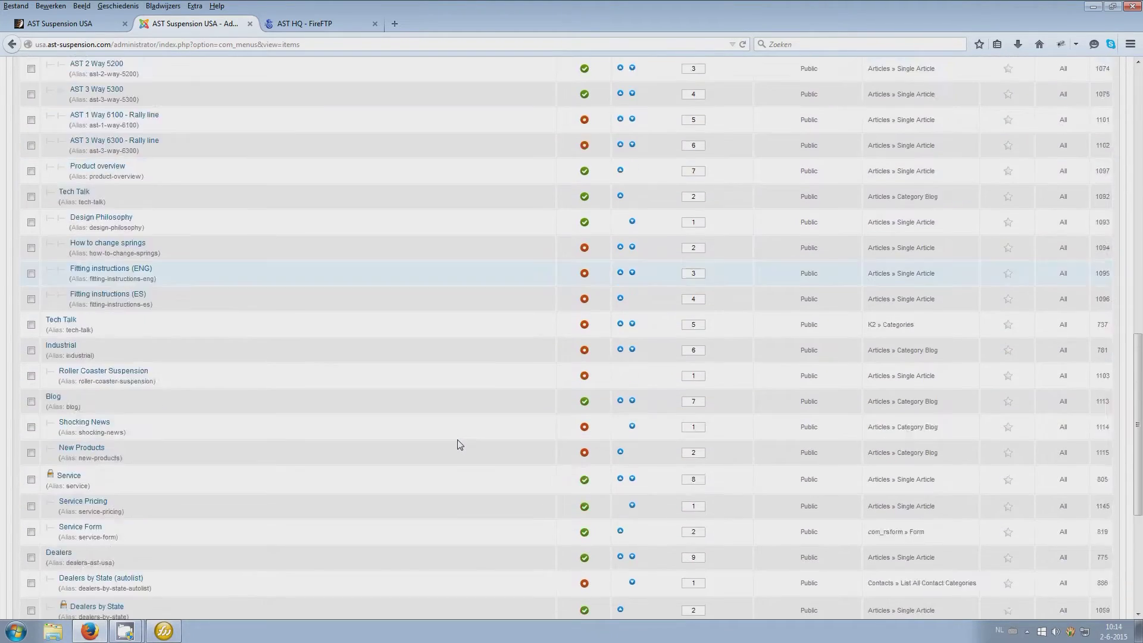
pyautogui.scroll(15, 459, 445)
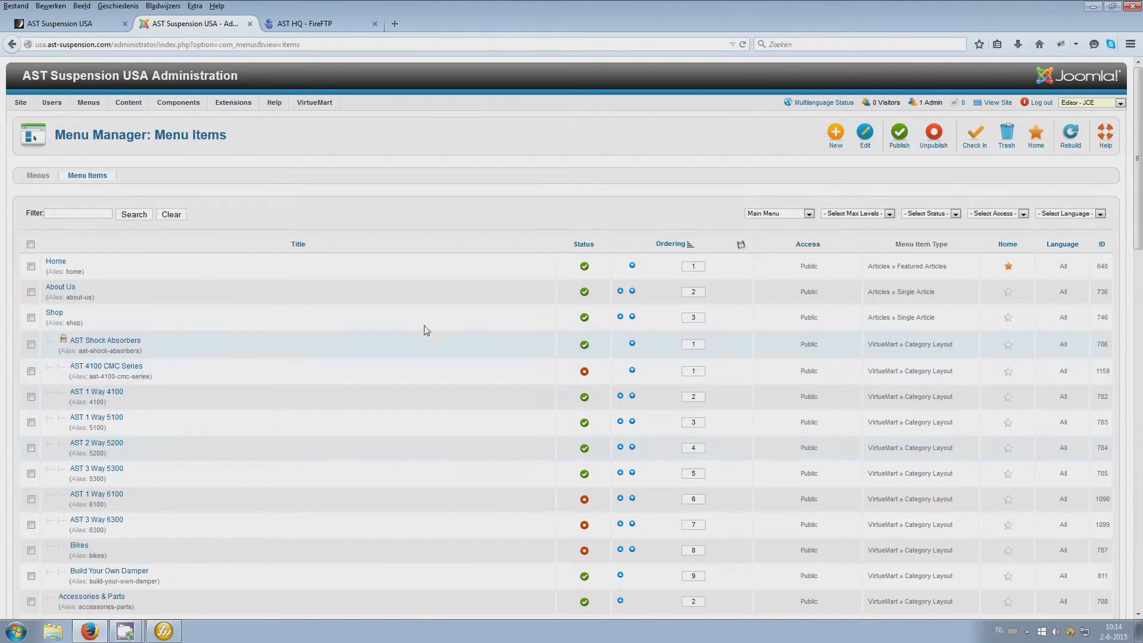
pyautogui.click(164, 631)
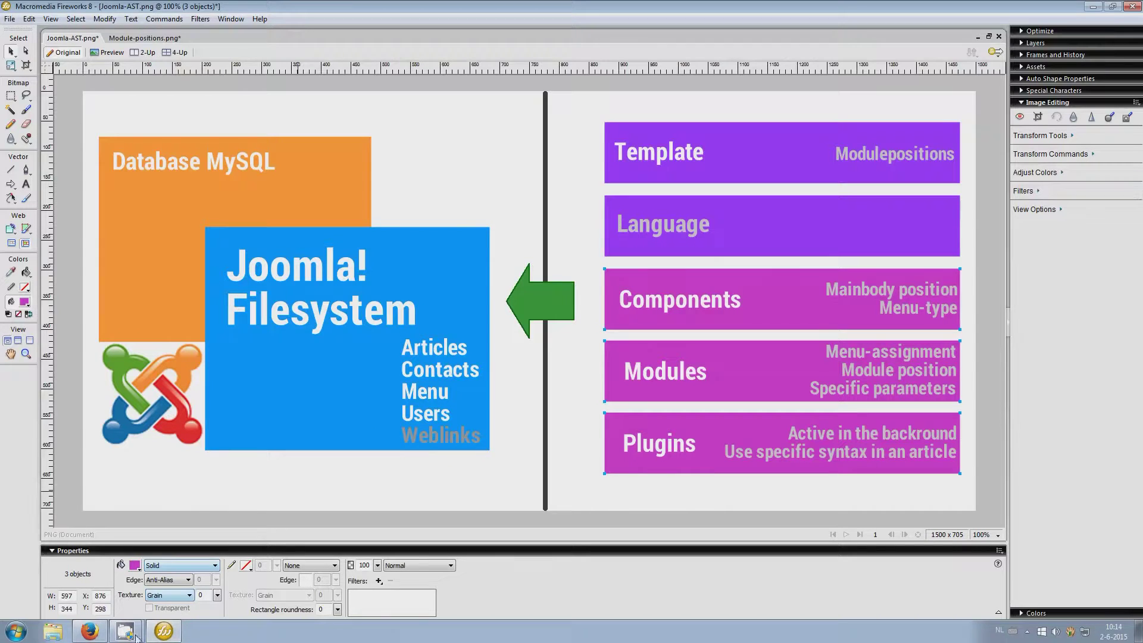
# Back in Firefox, open Components > Contacts > Contacts and scroll the dealer contacts list
pyautogui.click(89, 631)
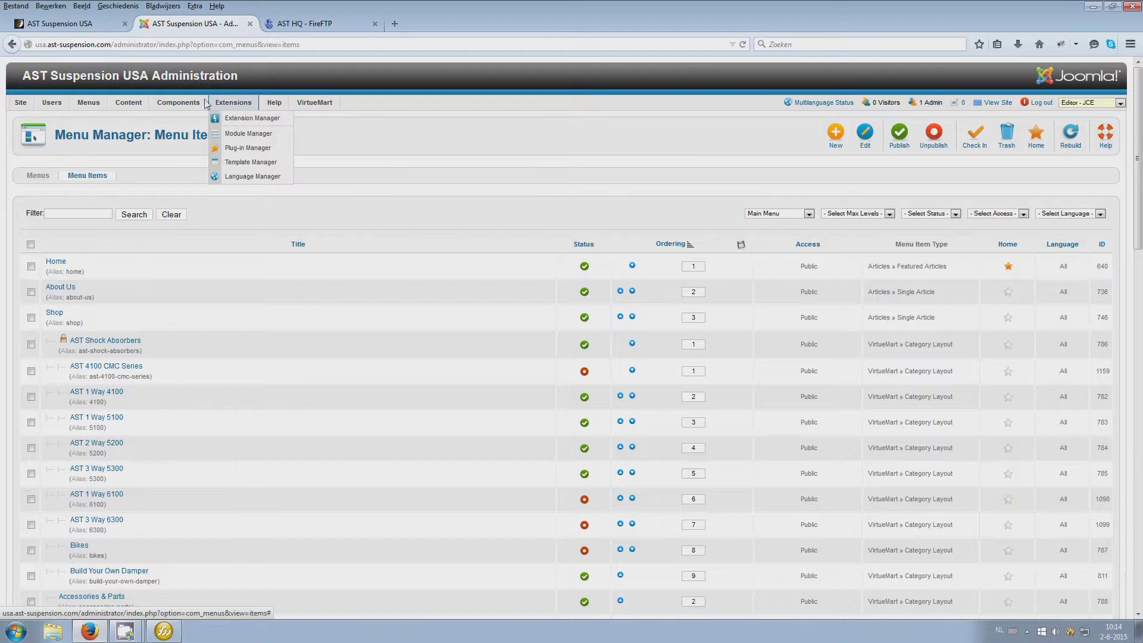
pyautogui.moveTo(198, 104)
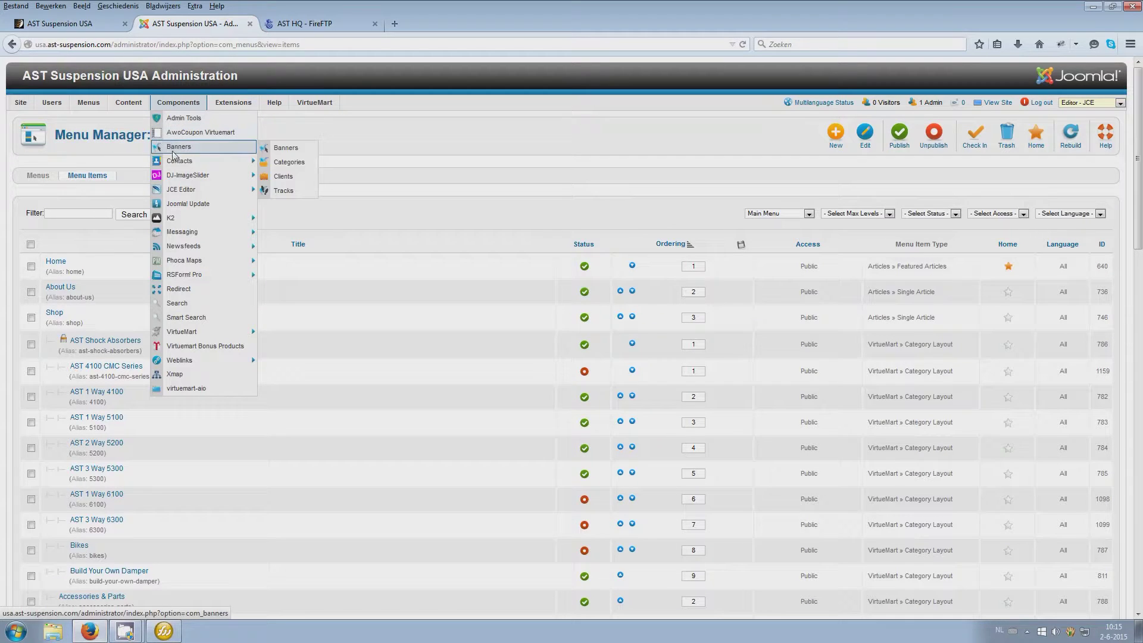
pyautogui.moveTo(174, 162)
pyautogui.click(285, 164)
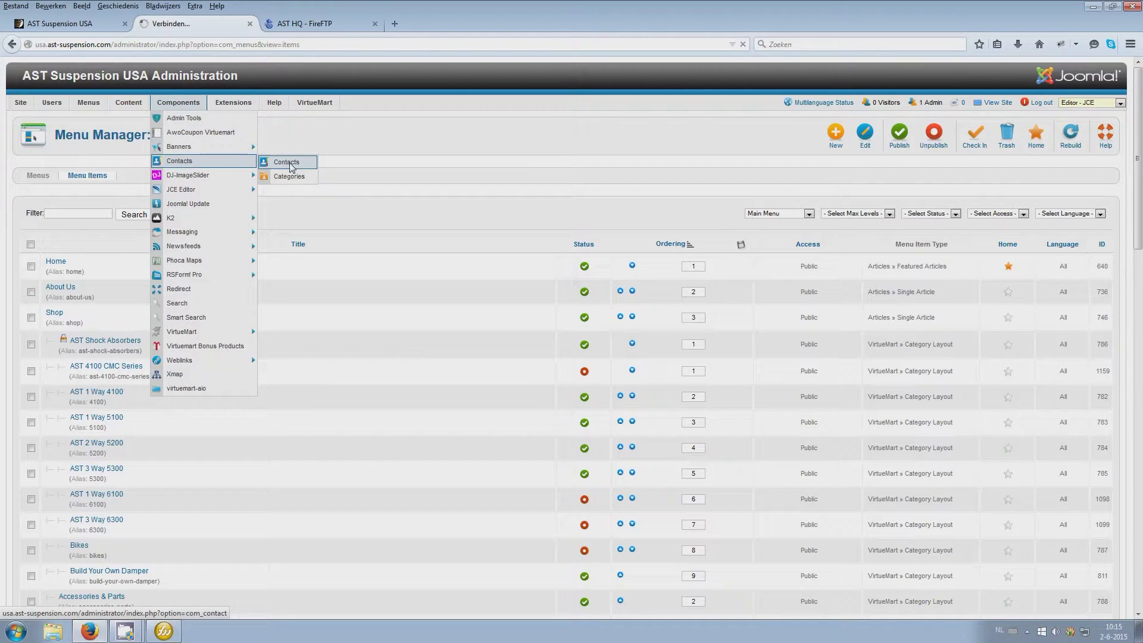
pyautogui.scroll(-15, 289, 262)
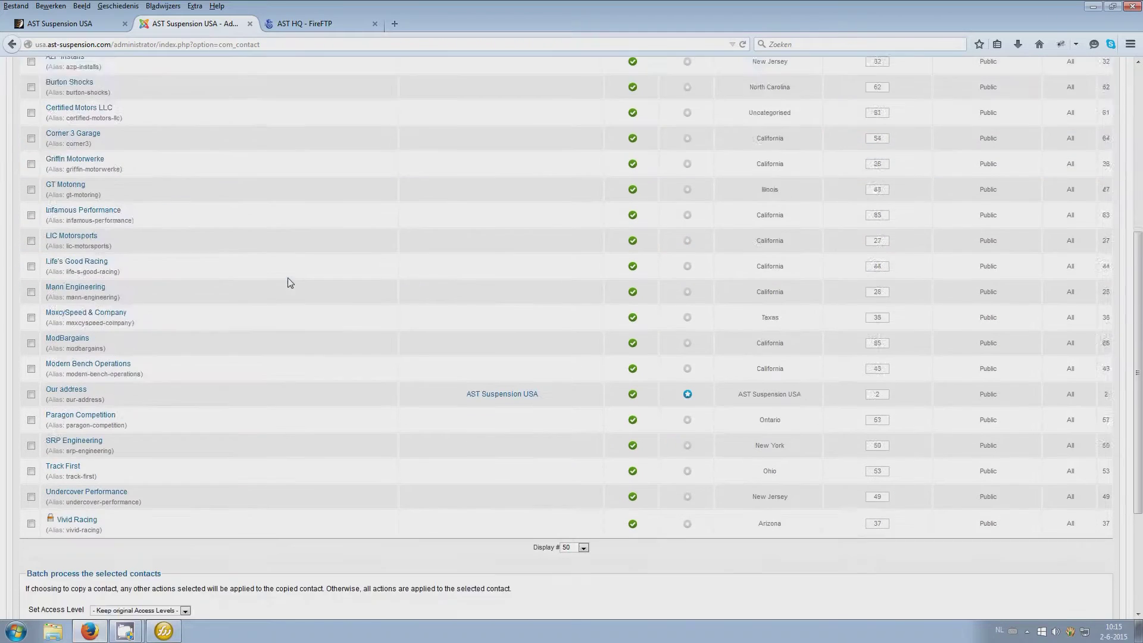
pyautogui.scroll(15, 290, 282)
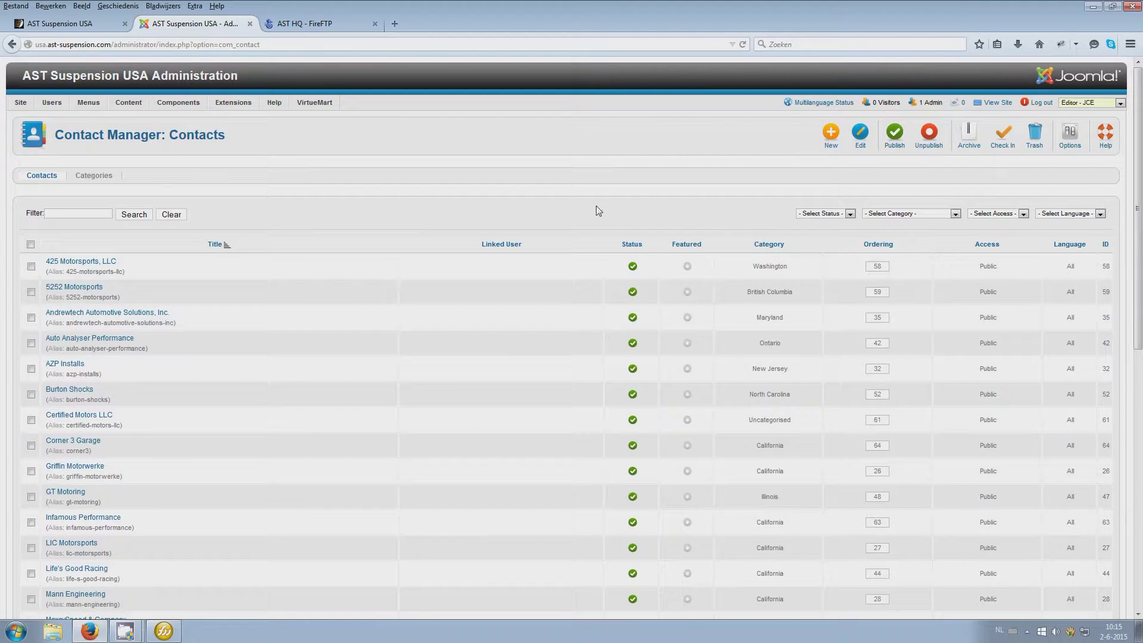
# Open Content > Article Manager and scroll through articles like About us and Dealers by State
pyautogui.moveTo(155, 105)
pyautogui.moveTo(113, 106)
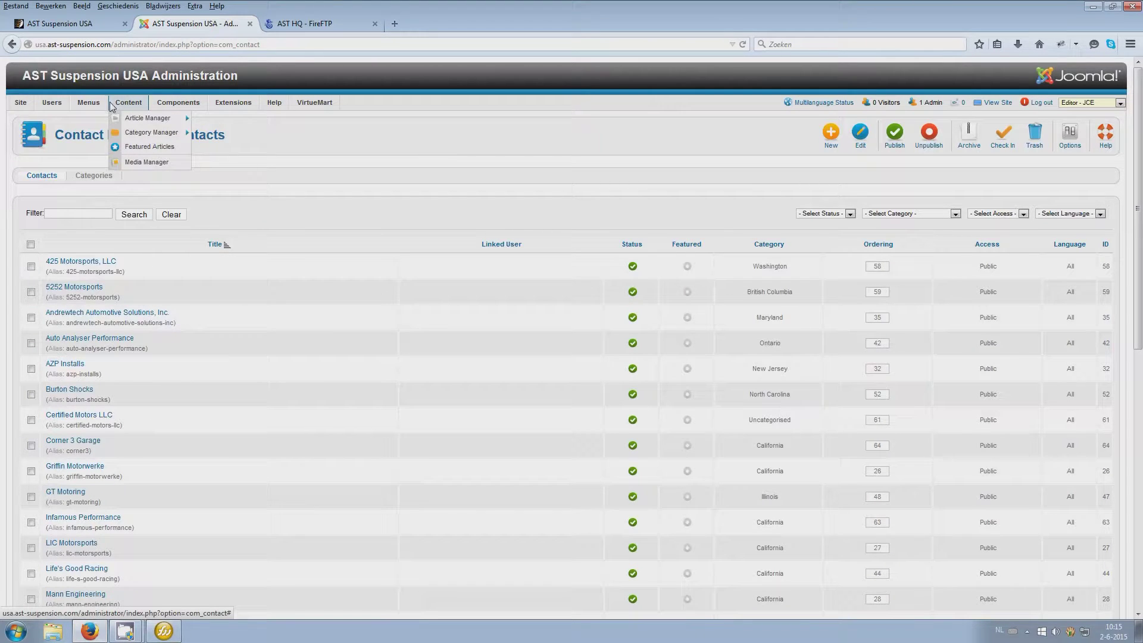
pyautogui.click(130, 119)
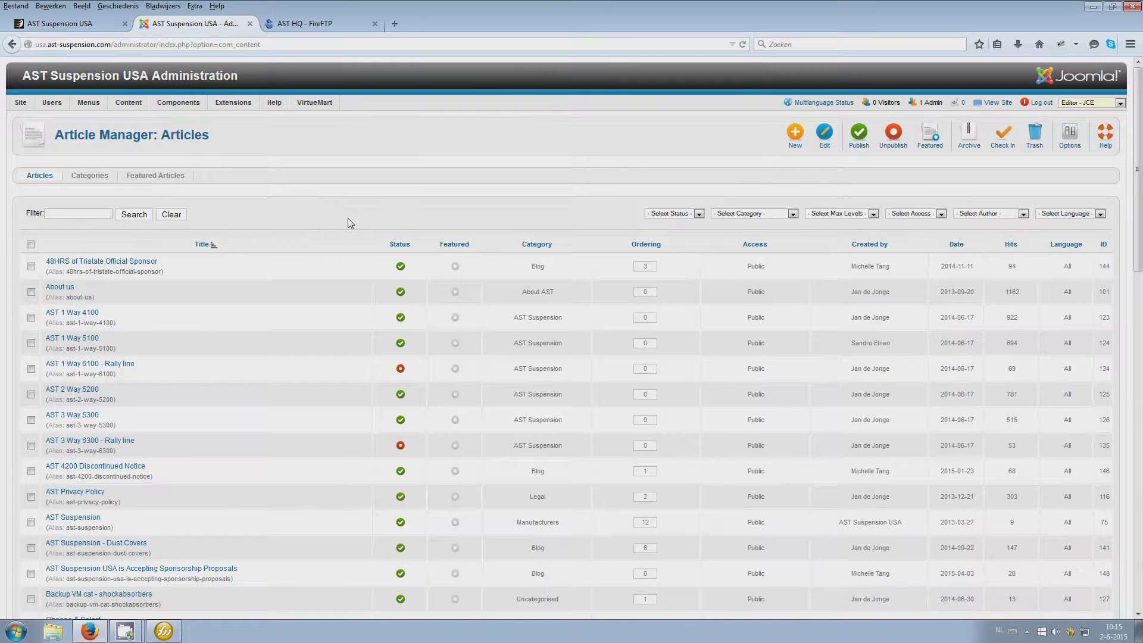
pyautogui.scroll(-10, 350, 223)
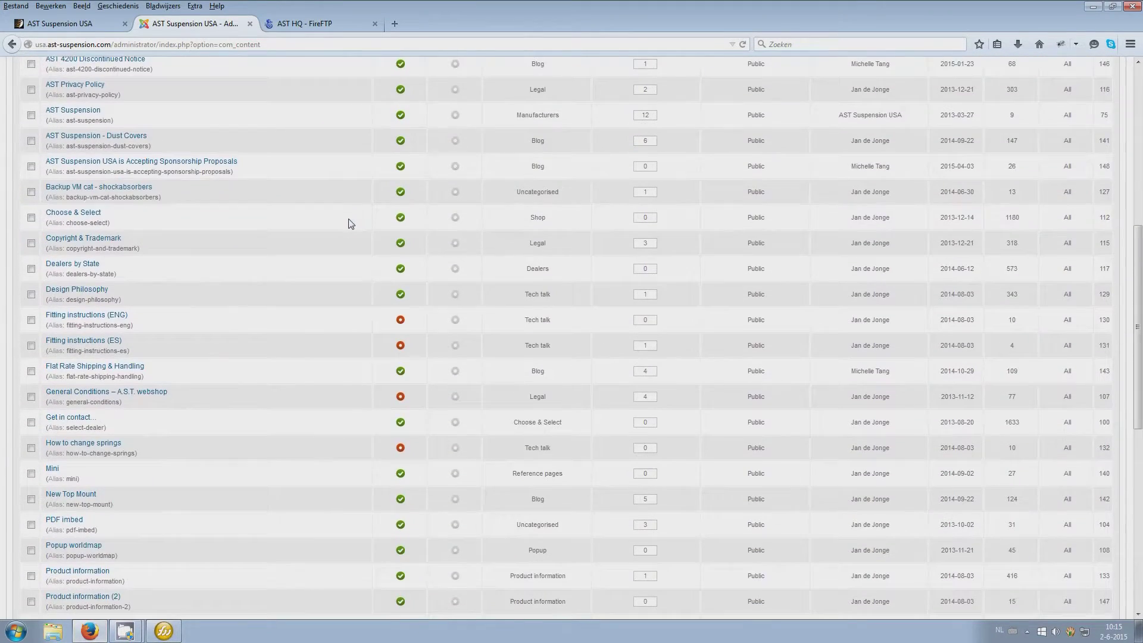
pyautogui.scroll(10, 350, 223)
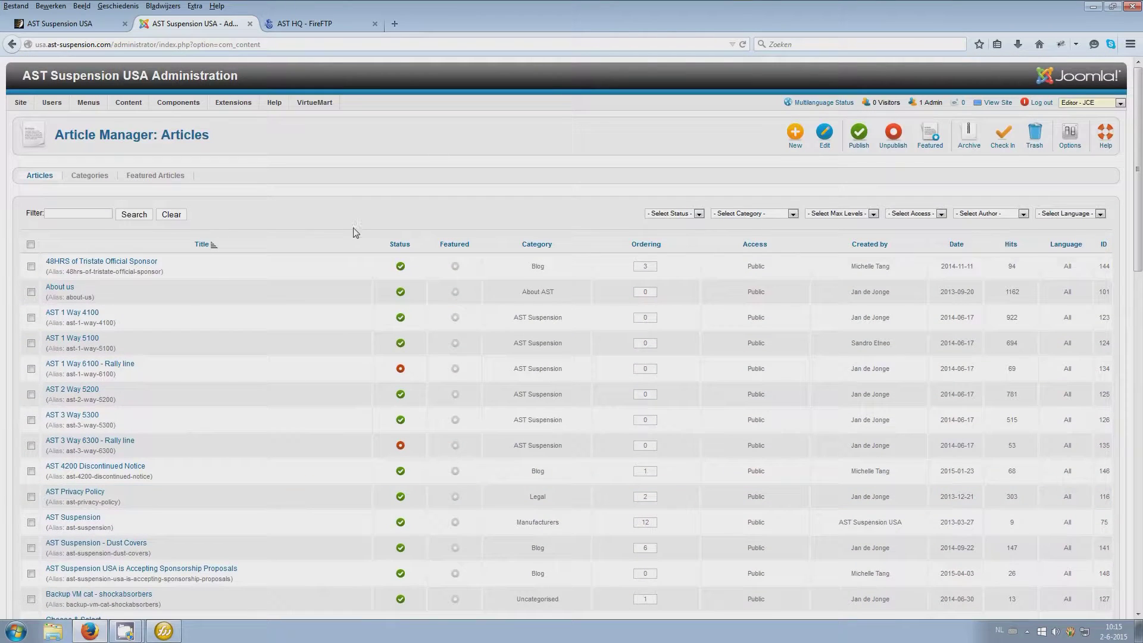
pyautogui.scroll(-4, 356, 228)
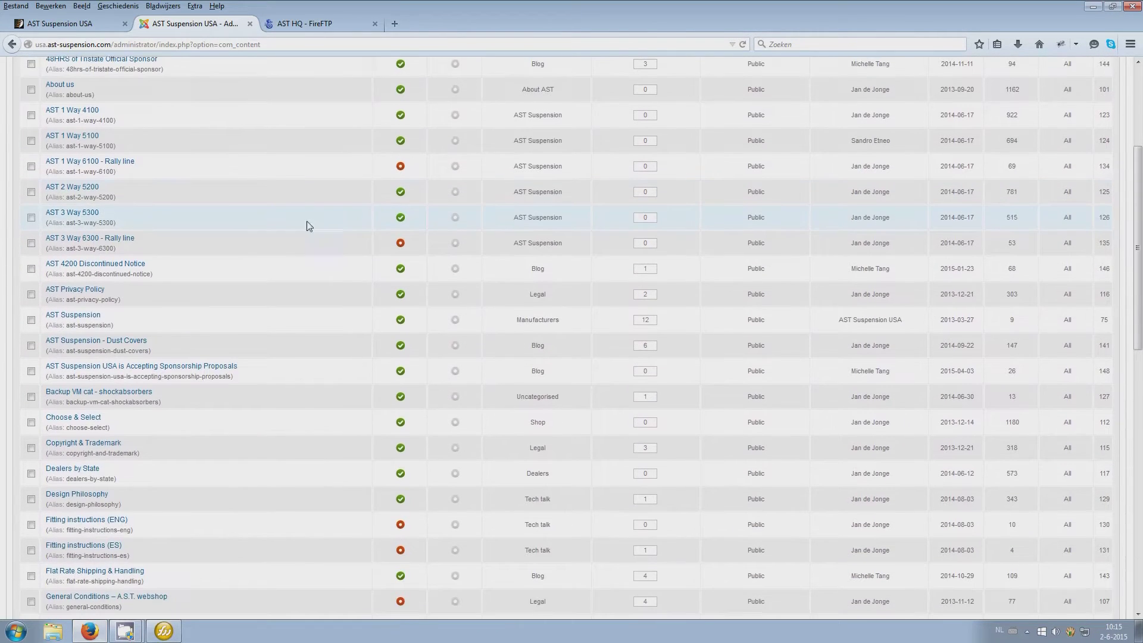
pyautogui.click(93, 241)
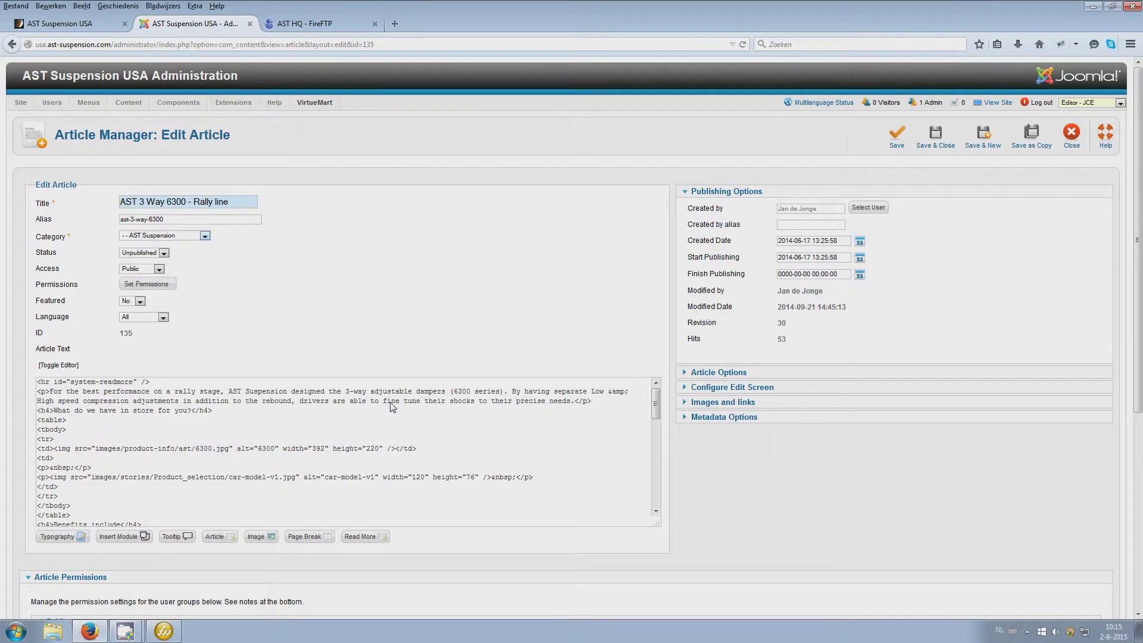
pyautogui.click(66, 365)
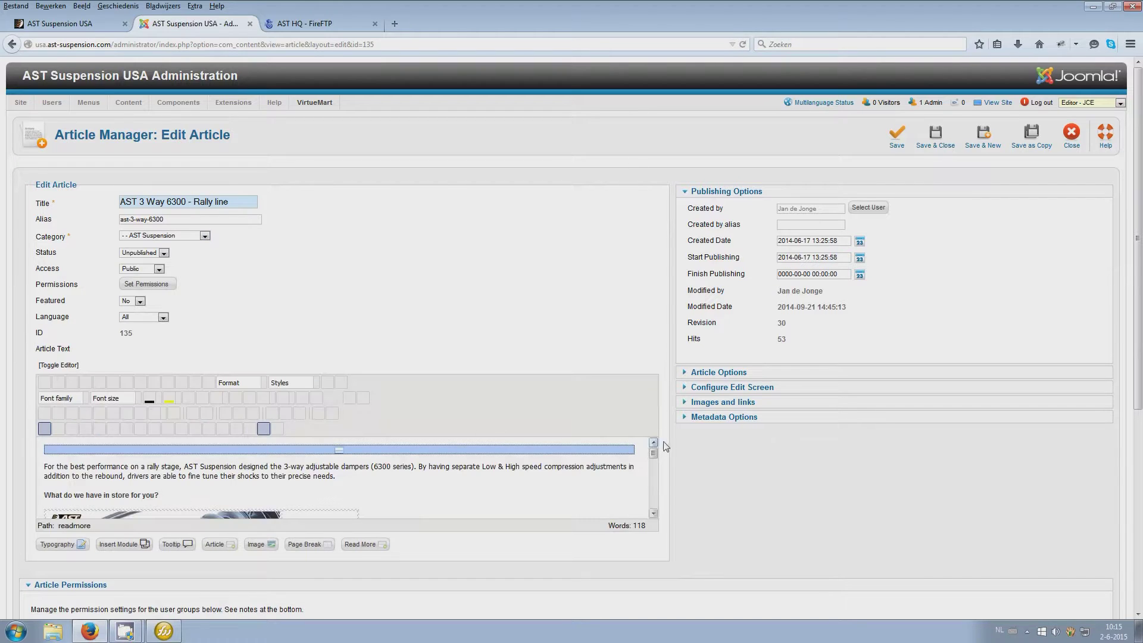
pyautogui.scroll(-3, 750, 495)
pyautogui.scroll(3, 536, 381)
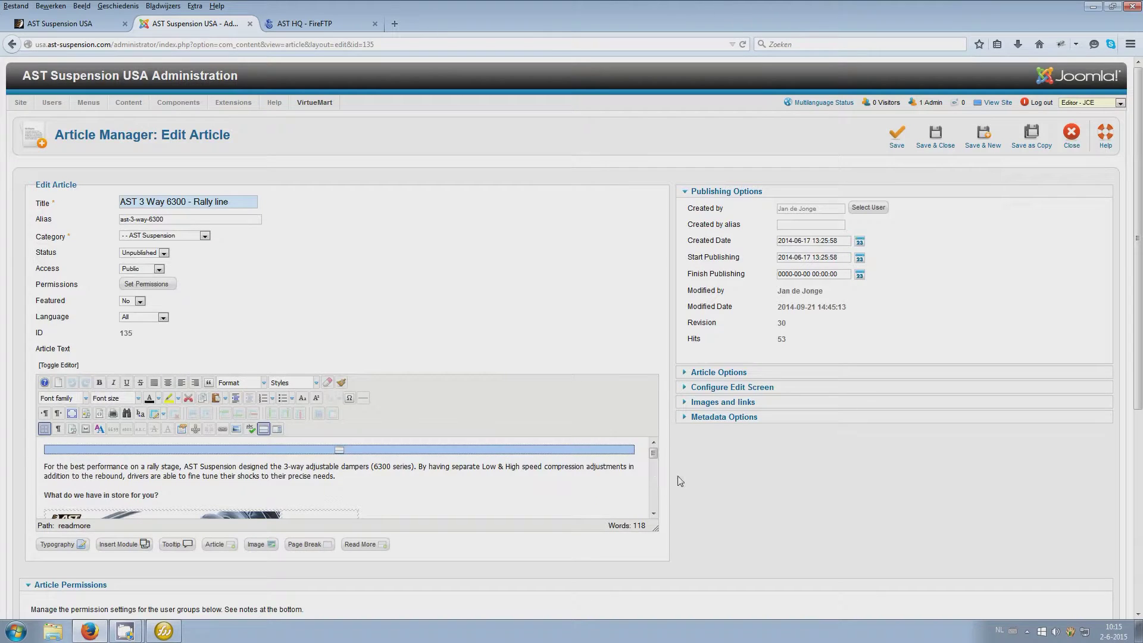
pyautogui.scroll(-3, 795, 487)
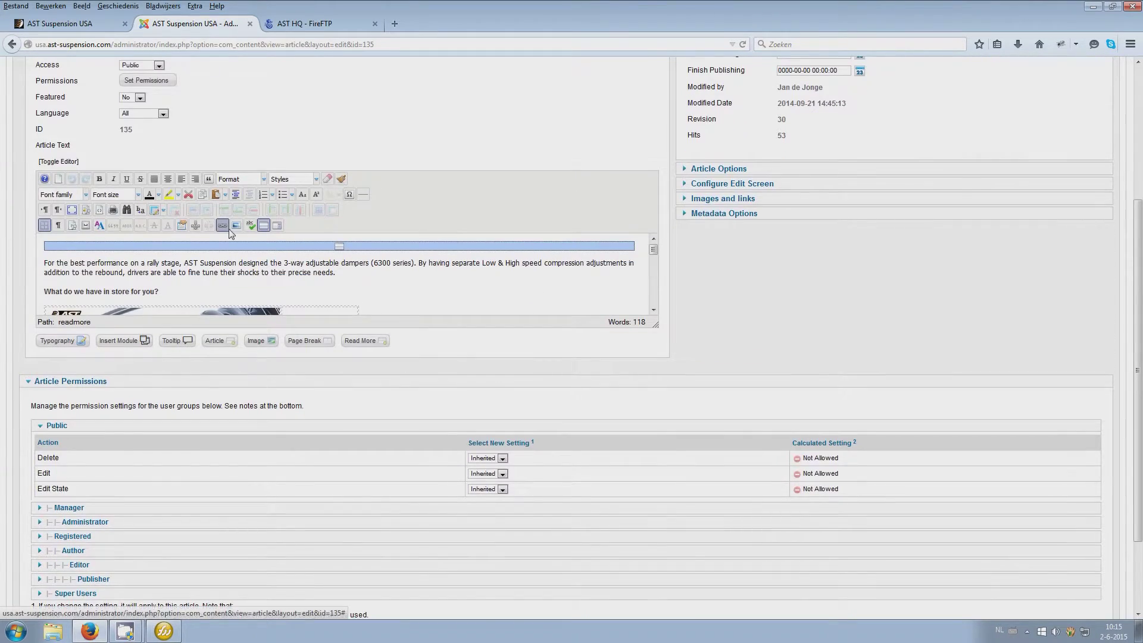
pyautogui.moveTo(653, 249)
pyautogui.mouseDown()
pyautogui.moveTo(656, 310)
pyautogui.moveTo(654, 252)
pyautogui.mouseUp()
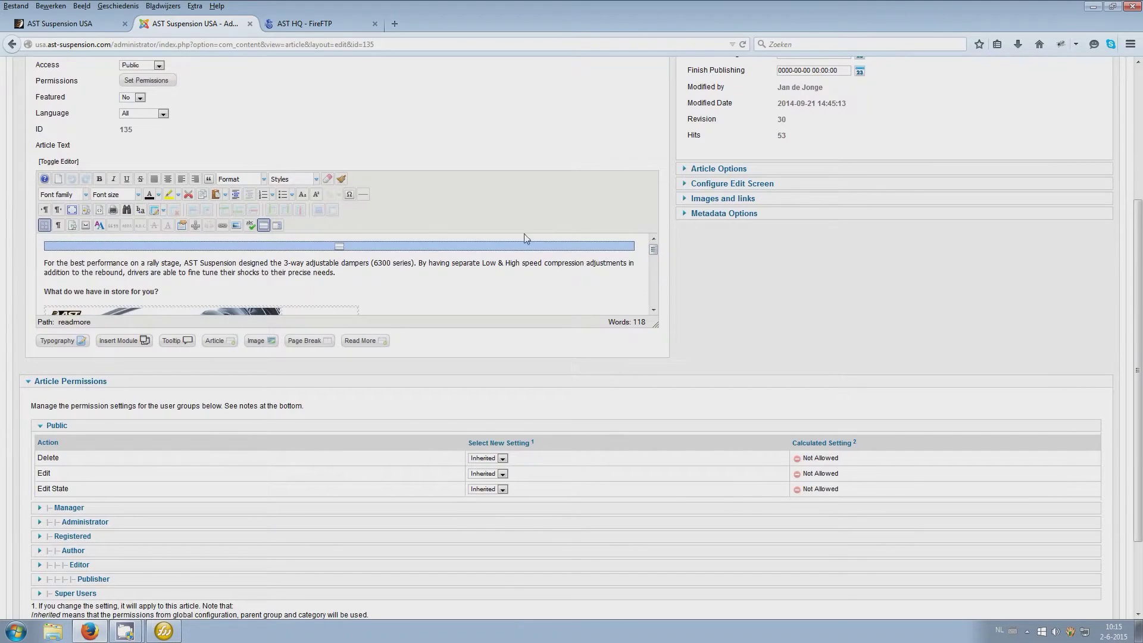
pyautogui.click(59, 162)
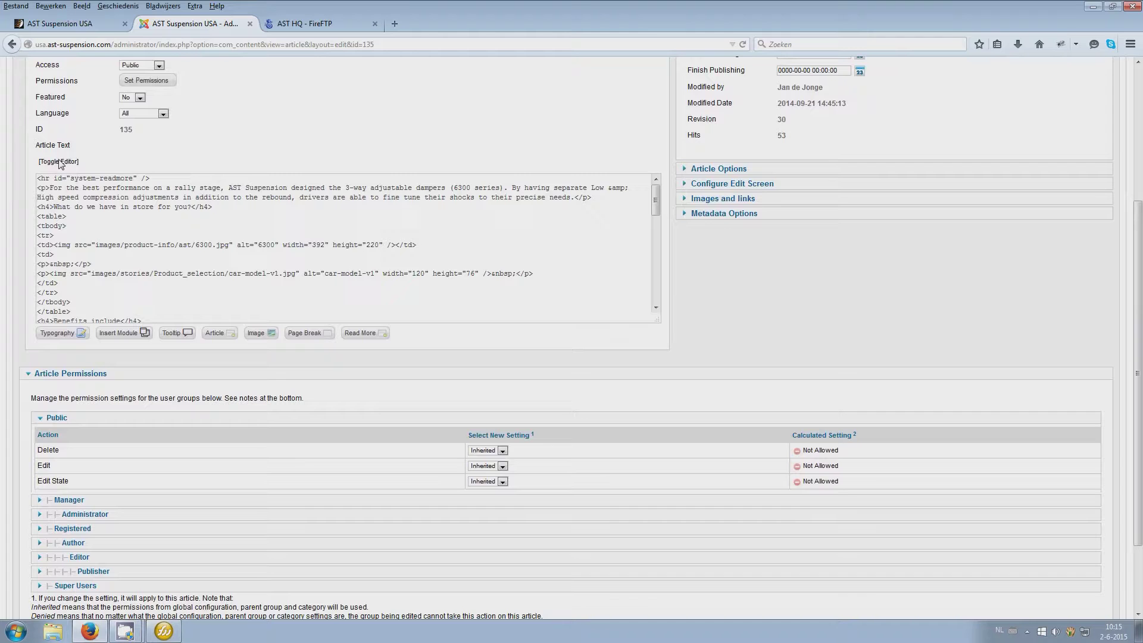
pyautogui.click(59, 162)
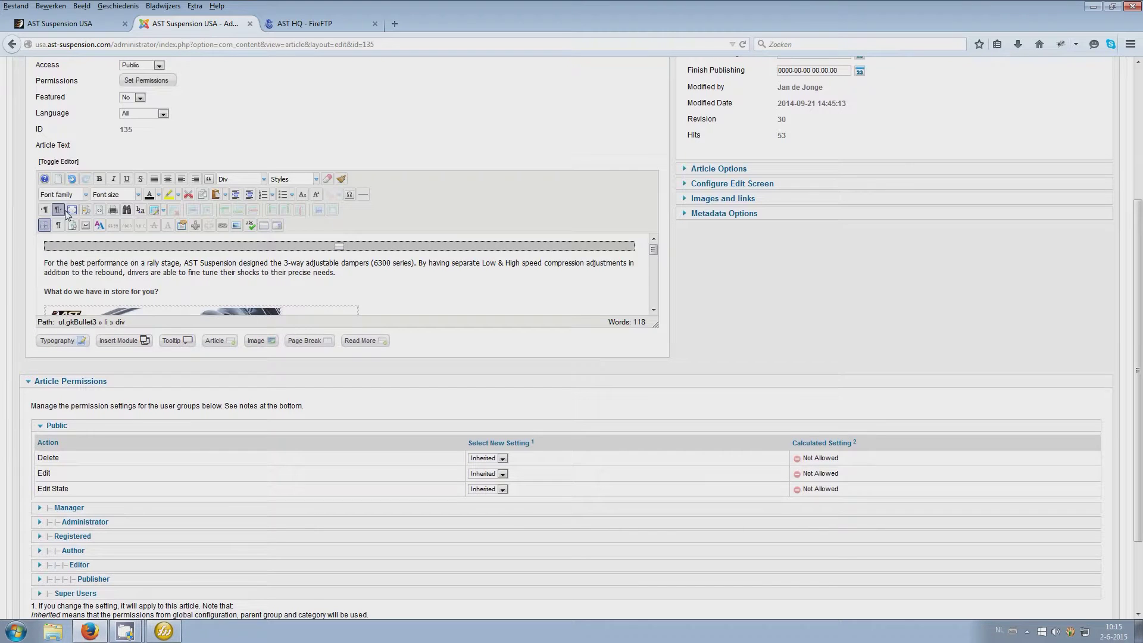
pyautogui.scroll(-10, 205, 277)
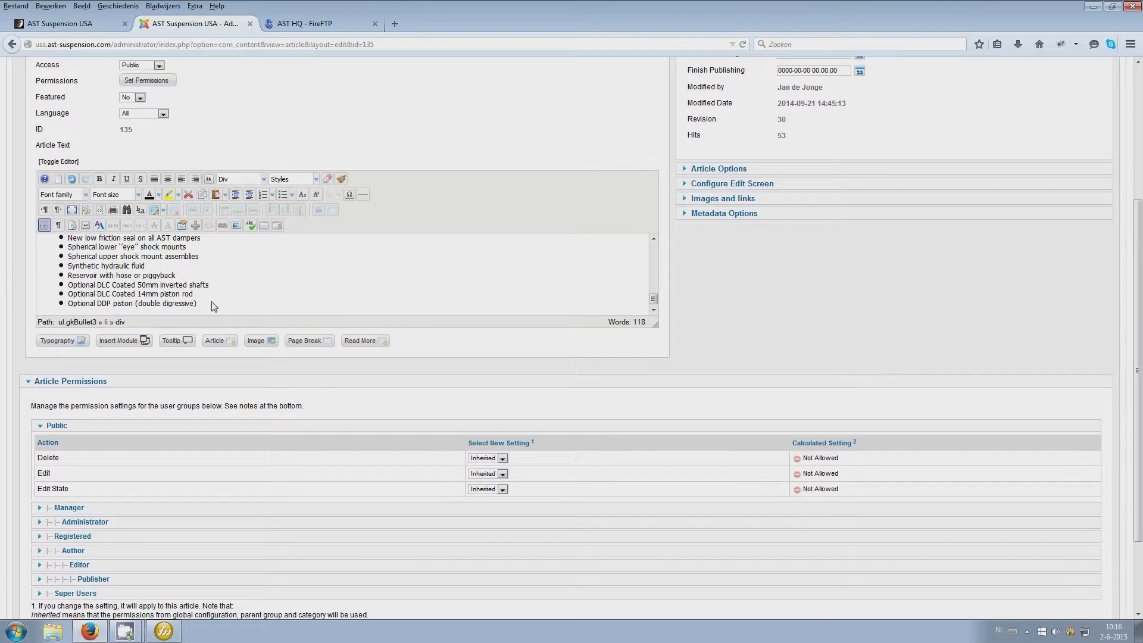
pyautogui.scroll(10, 211, 301)
pyautogui.scroll(3, 828, 337)
pyautogui.scroll(1, 830, 338)
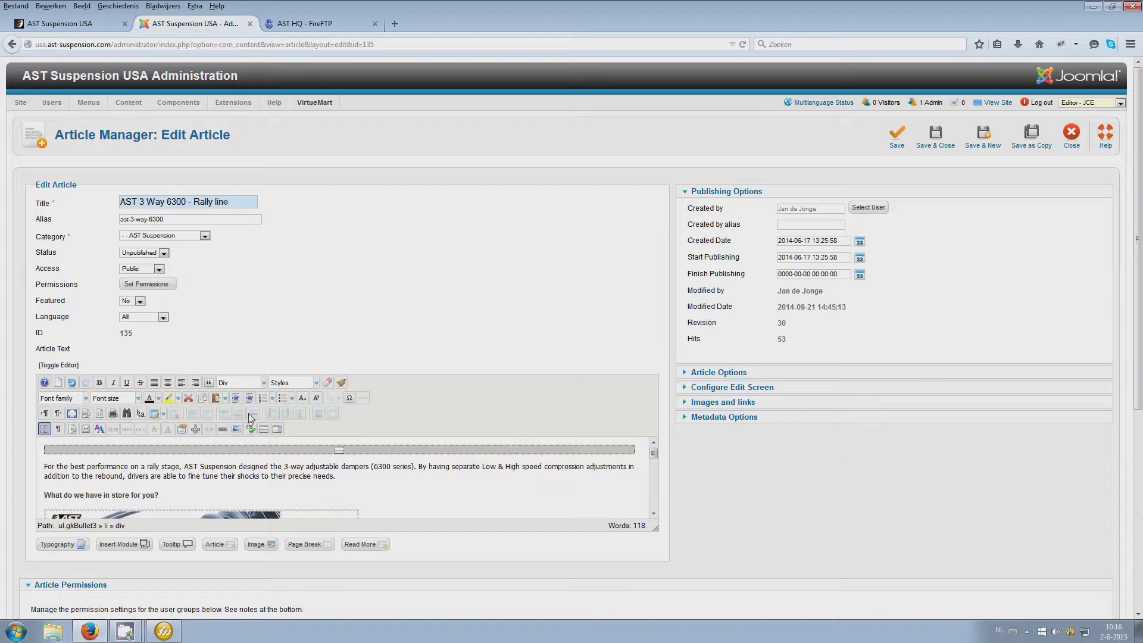
pyautogui.scroll(-3, 461, 361)
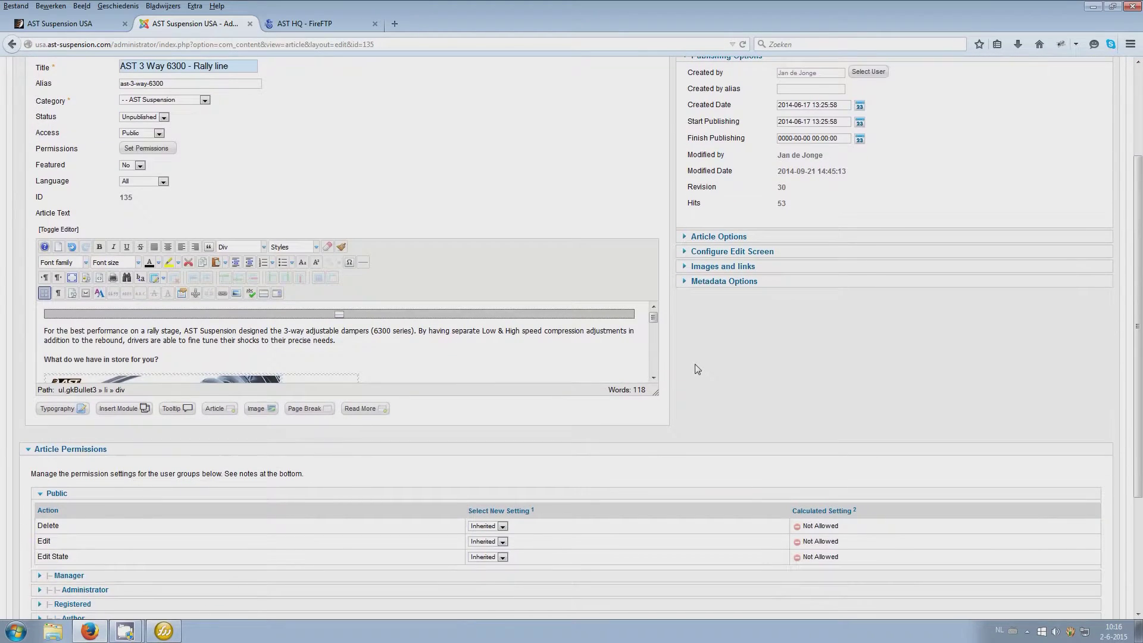
pyautogui.scroll(-3, 695, 366)
pyautogui.scroll(6, 695, 366)
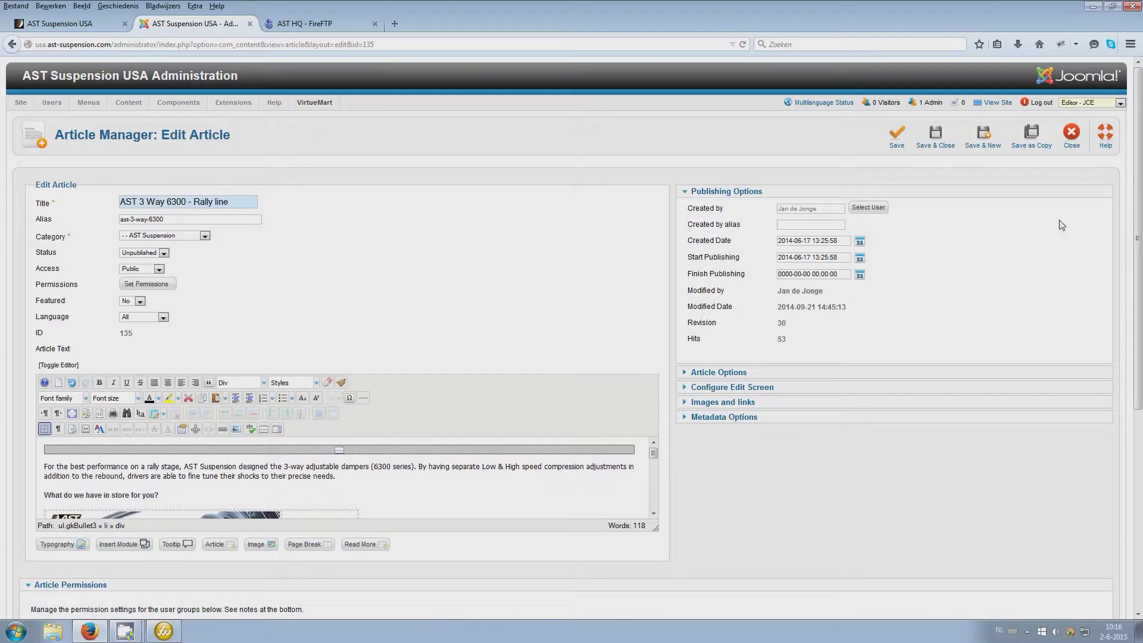
pyautogui.click(1079, 143)
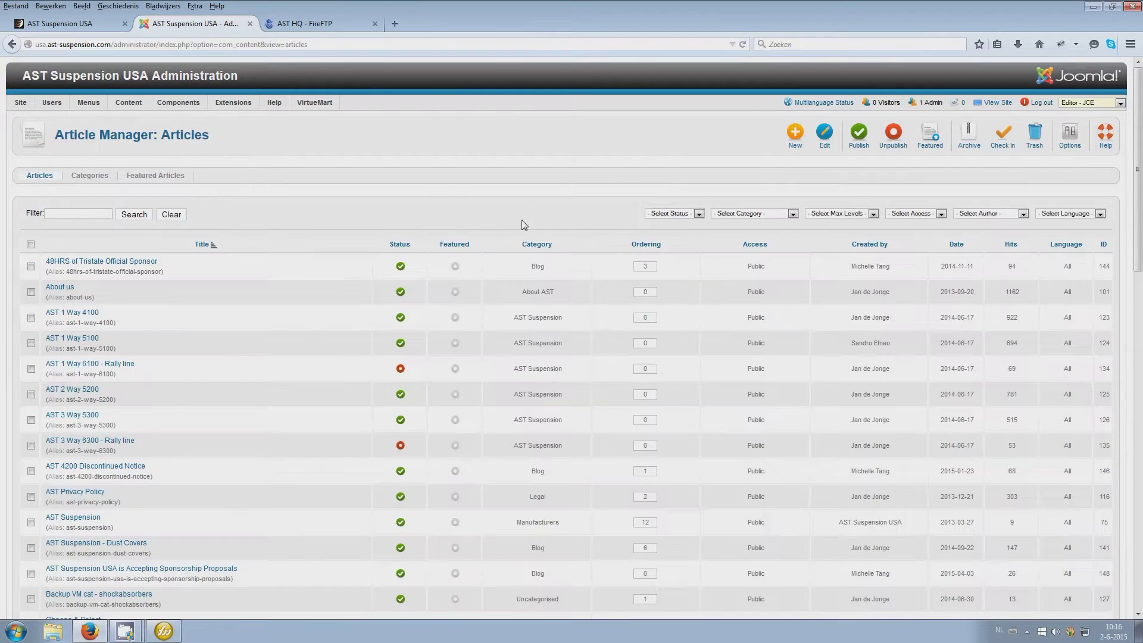
# Show the Joomla overview diagram in Fireworks, then return to the Plug-in Manager in Firefox
pyautogui.click(163, 631)
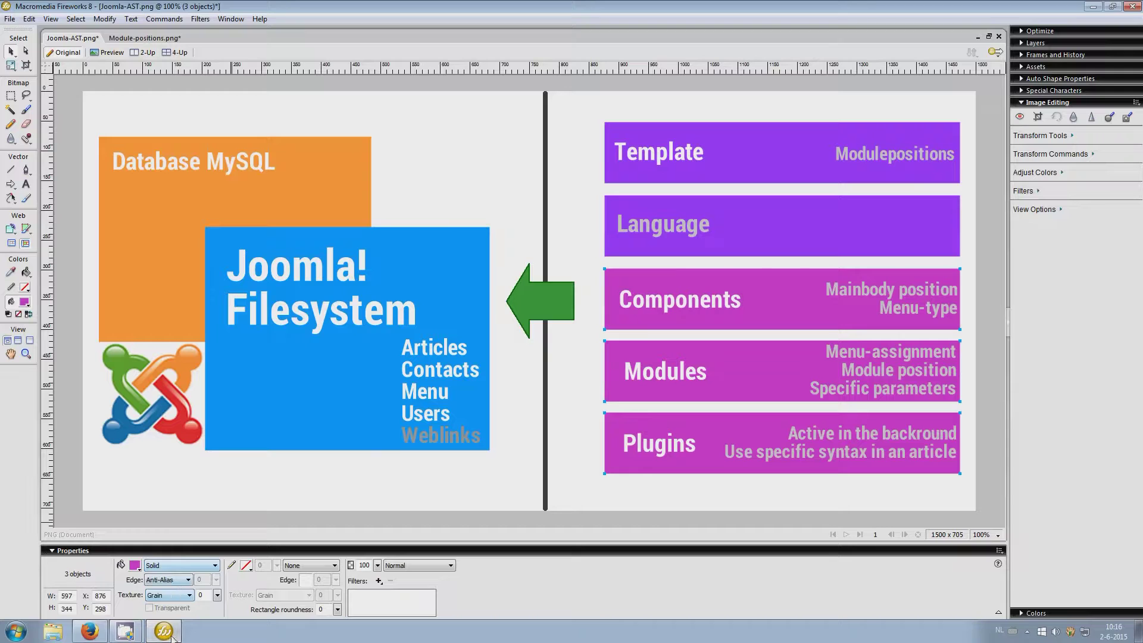
pyautogui.click(136, 634)
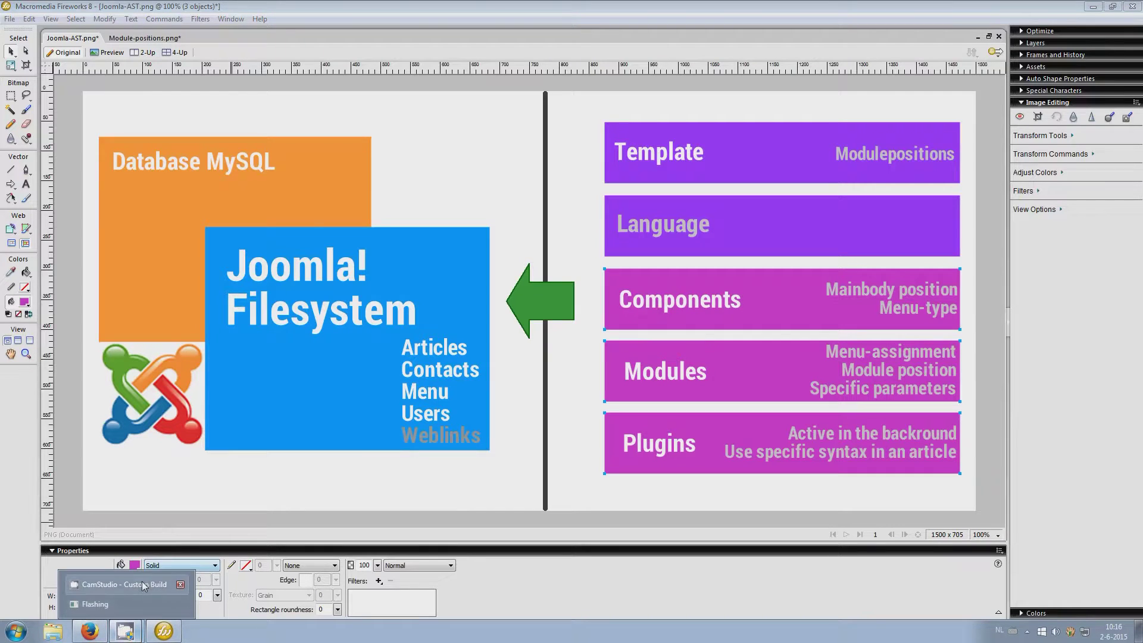
pyautogui.click(122, 583)
pyautogui.click(975, 601)
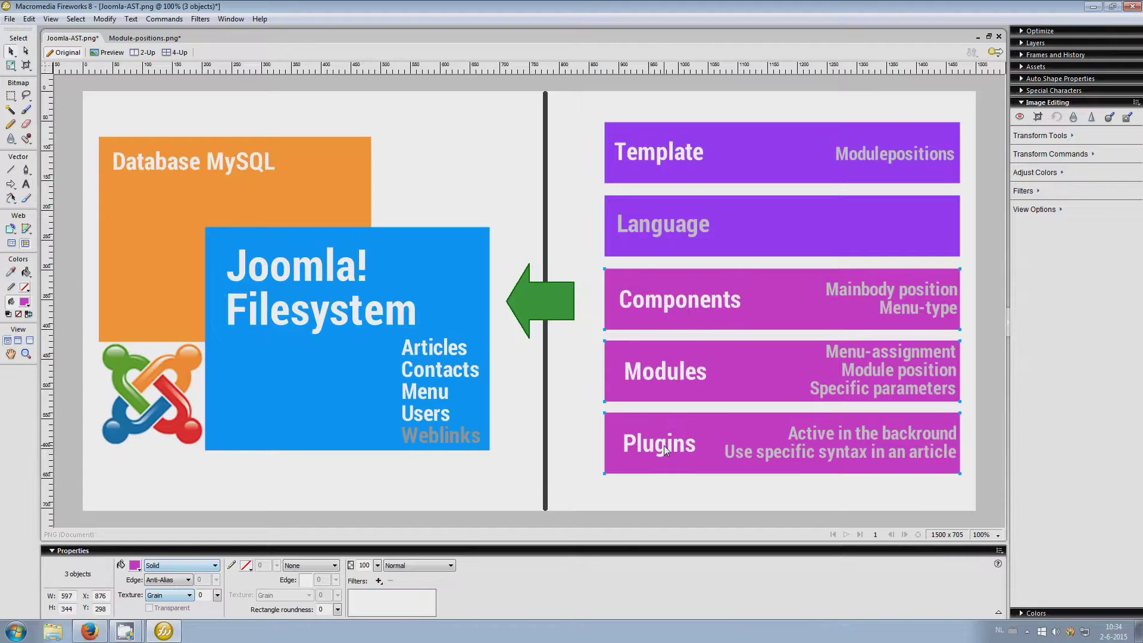
pyautogui.click(93, 630)
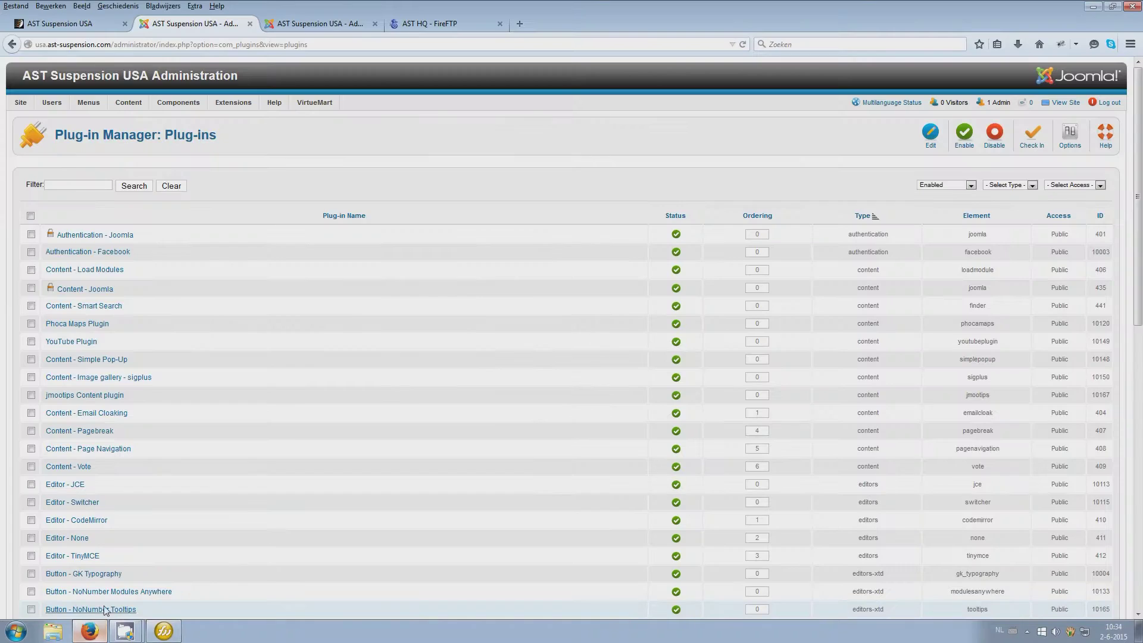
# Open the YouTube Plugin's settings from the Plug-in Manager list
pyautogui.moveTo(236, 105)
pyautogui.click(241, 148)
pyautogui.scroll(-14, 514, 223)
pyautogui.scroll(-3, 514, 223)
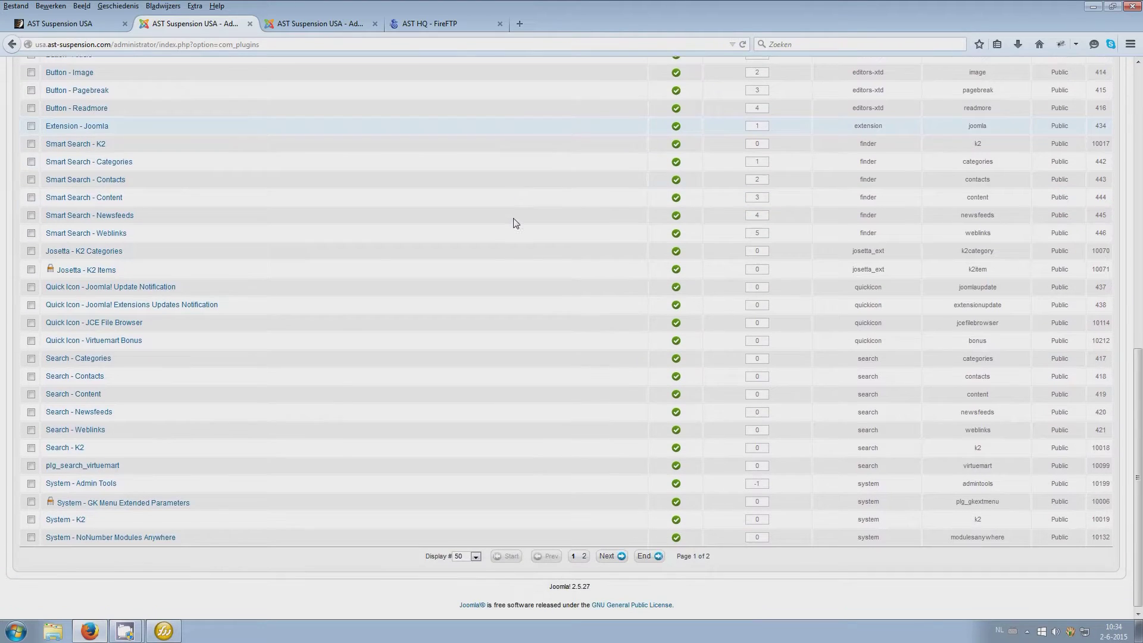
pyautogui.scroll(9, 514, 223)
pyautogui.scroll(5, 514, 224)
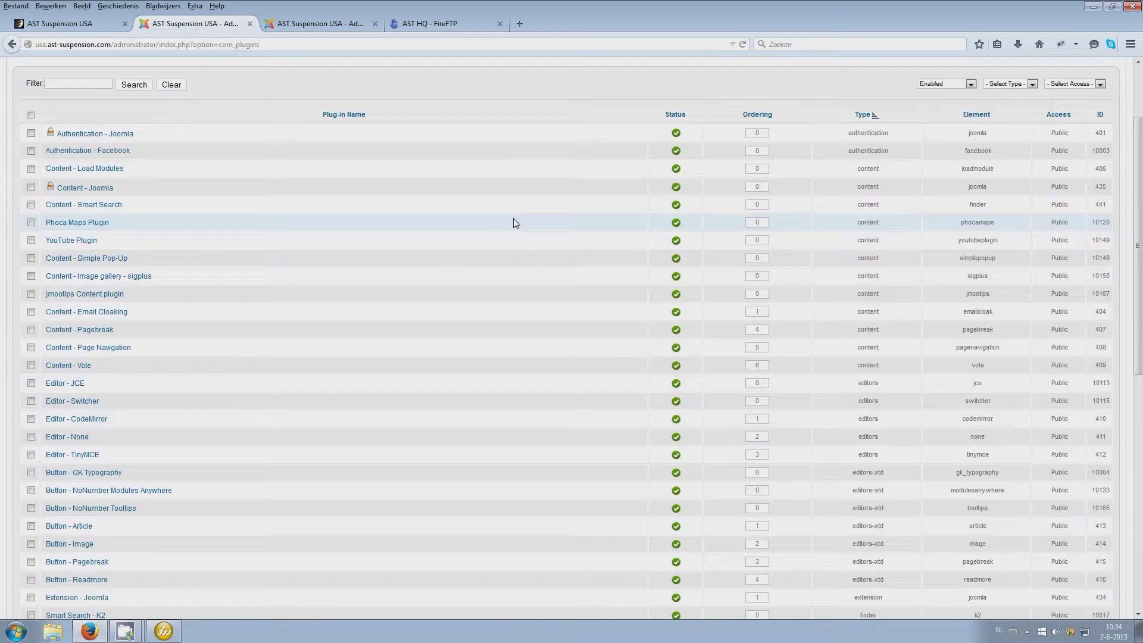
pyautogui.click(62, 244)
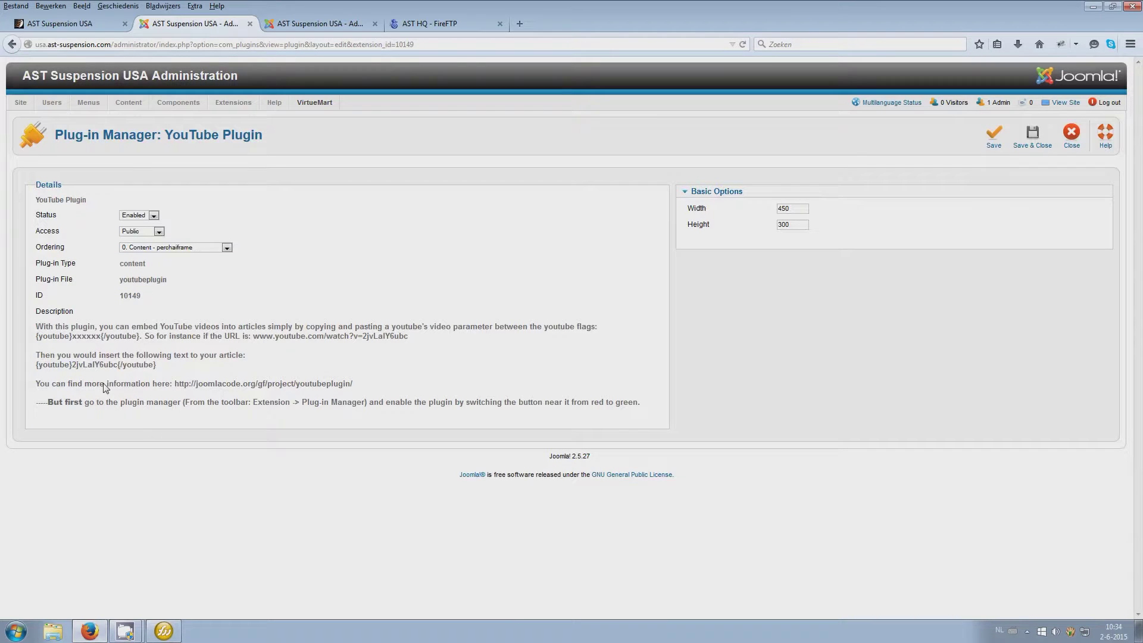
# Select the example {youtube} embed tag and its video ID, then start a blank browser tab
pyautogui.tripleClick(37, 366)
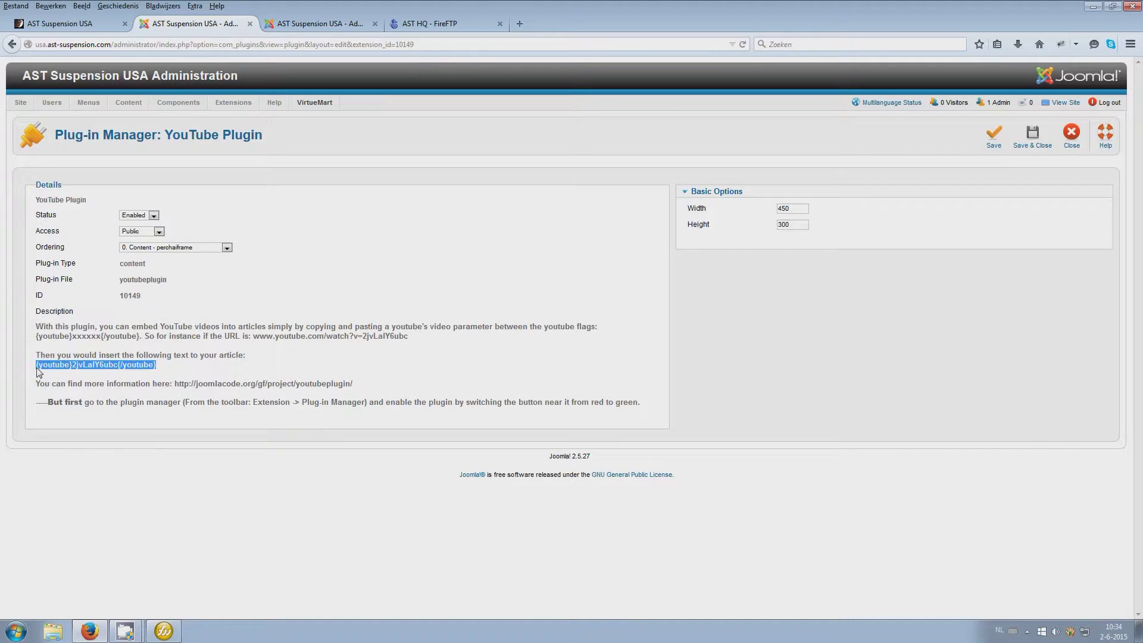
pyautogui.doubleClick(94, 365)
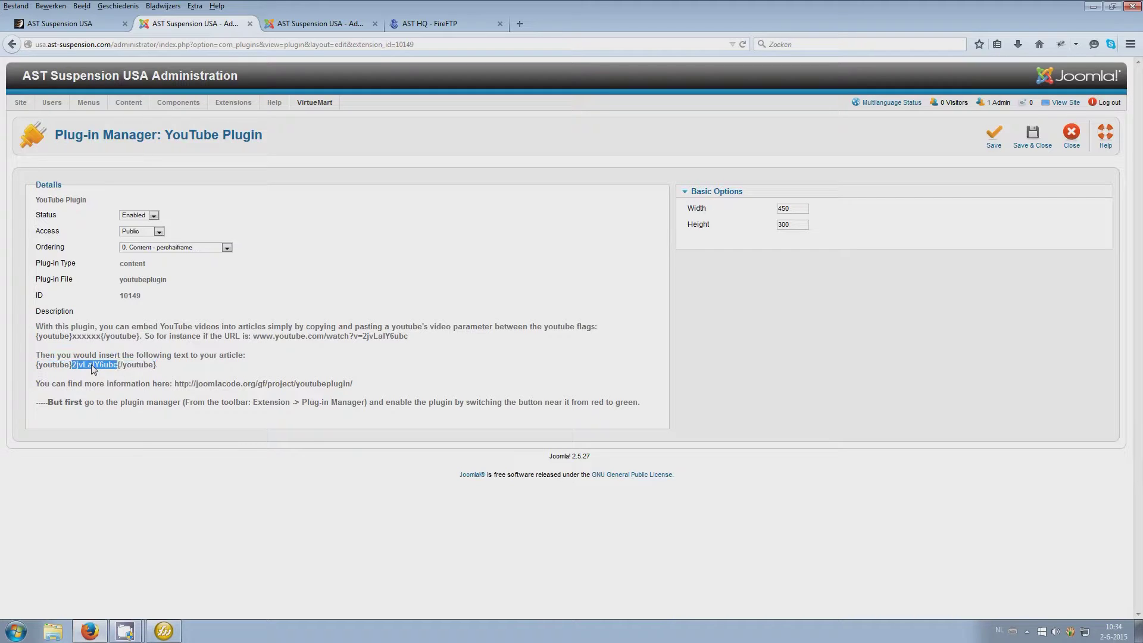
pyautogui.click(520, 23)
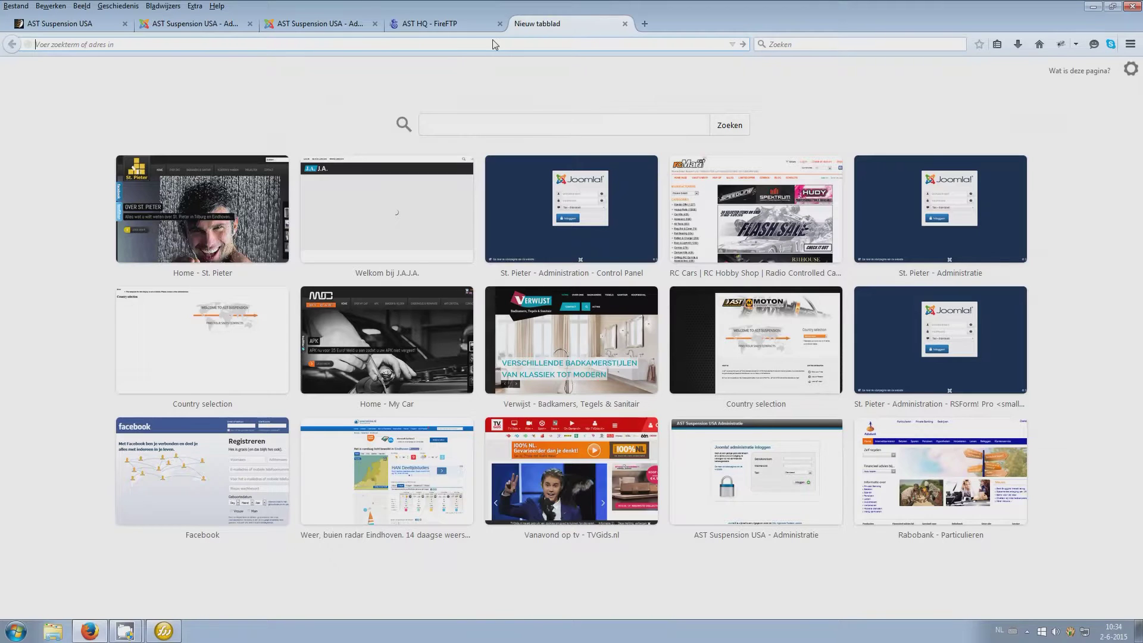
# Open a recommended YouTube video, select its ID in the address bar, then close the tab
pyautogui.write('youtube.com/')
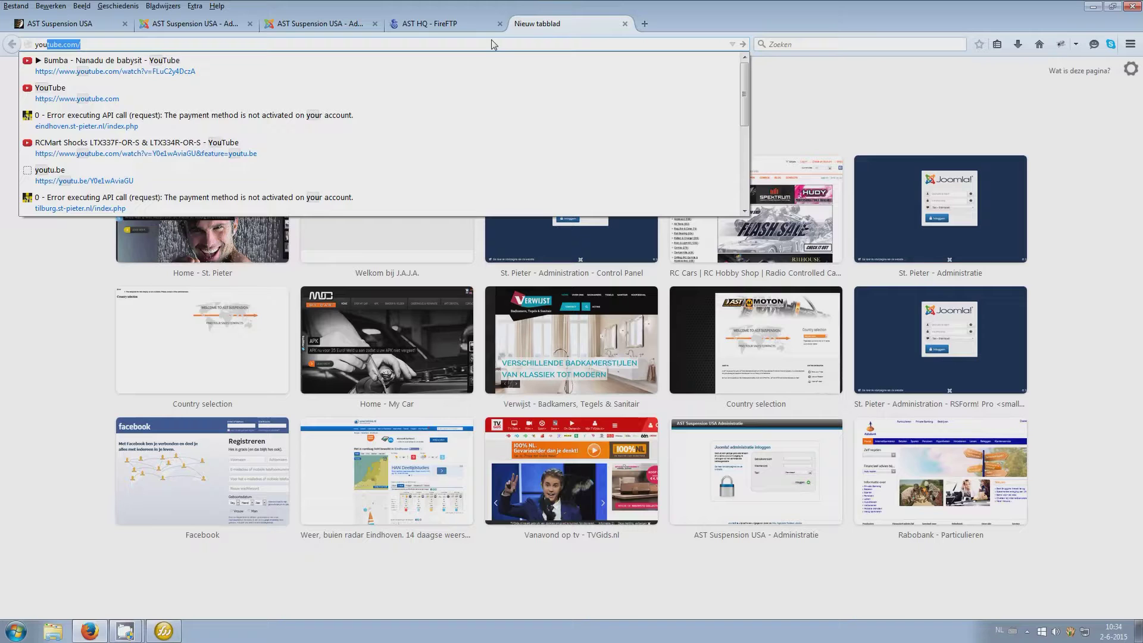
pyautogui.press('Return')
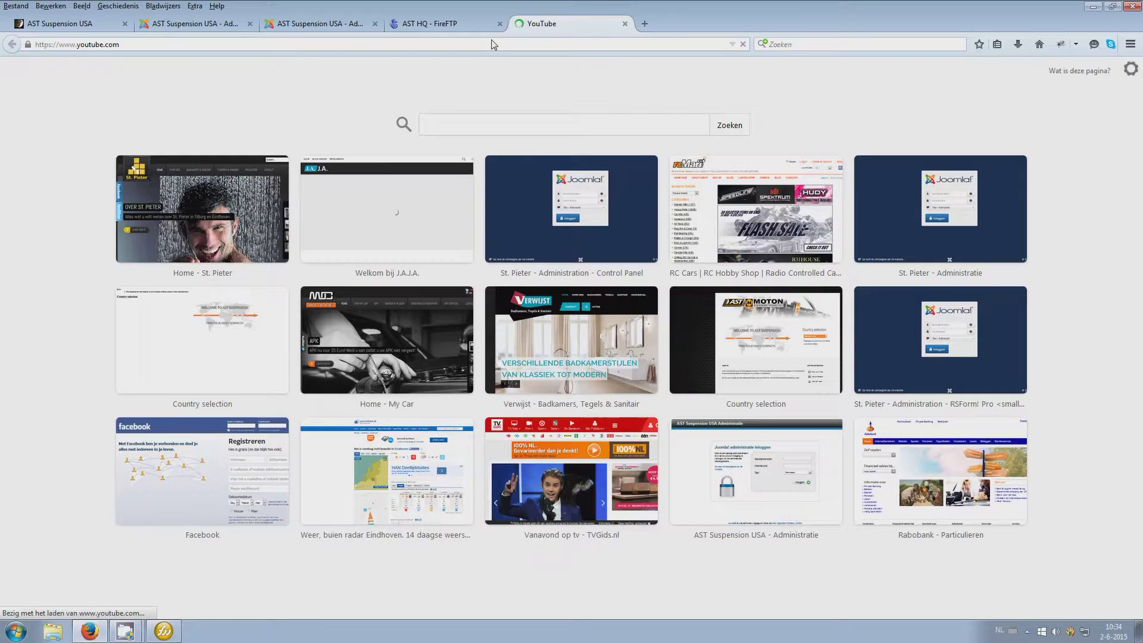
pyautogui.click(368, 322)
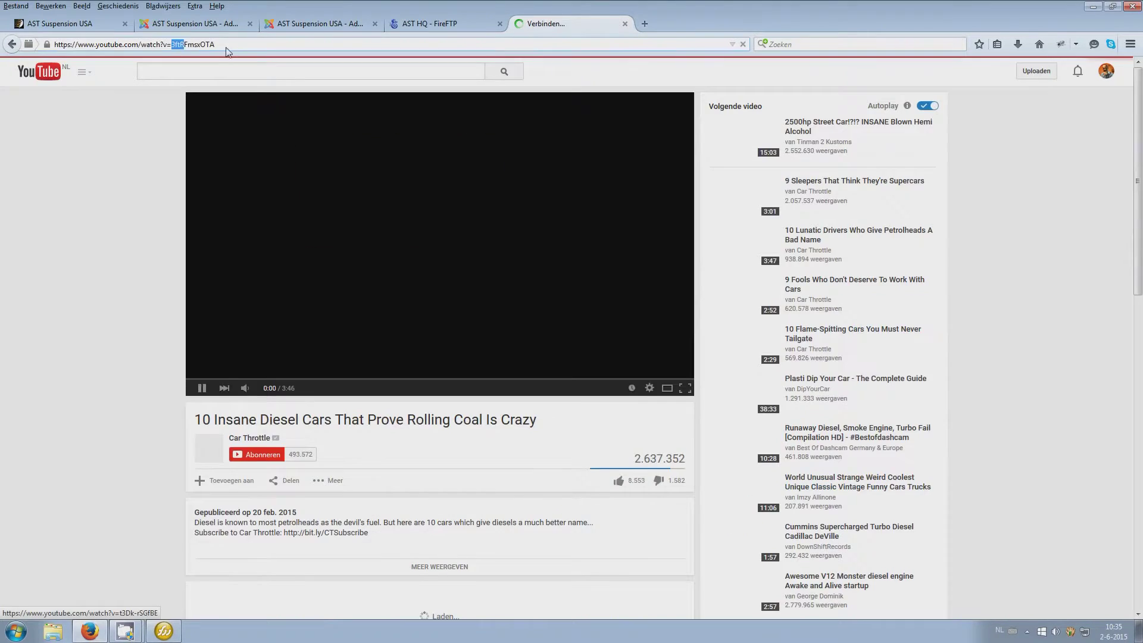
pyautogui.moveTo(172, 44); pyautogui.dragTo(214, 44)
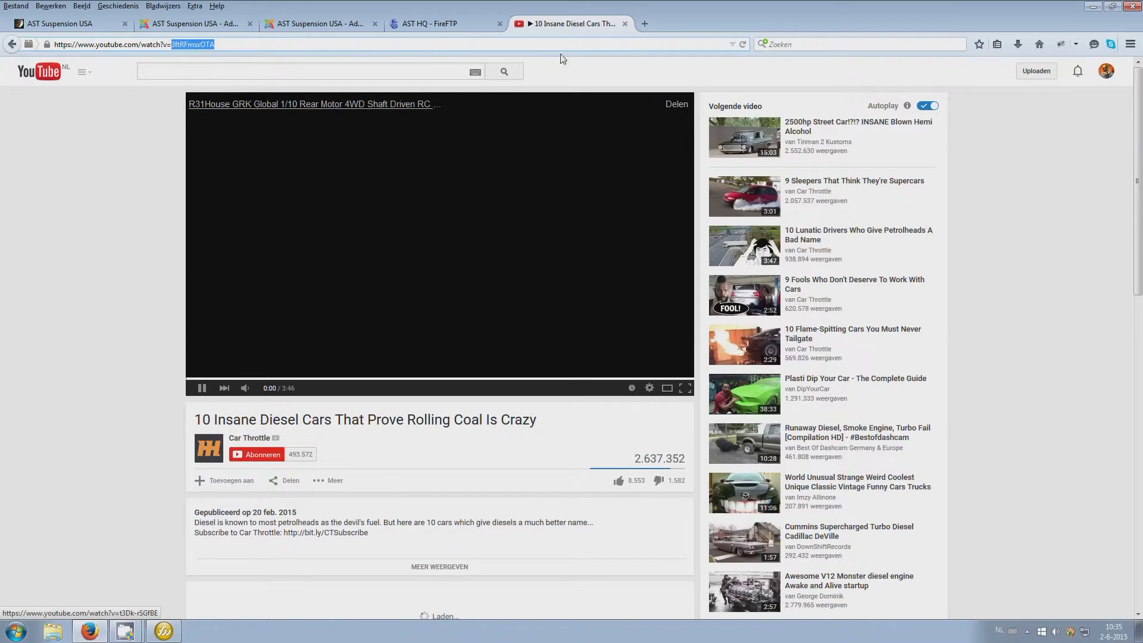
pyautogui.click(625, 24)
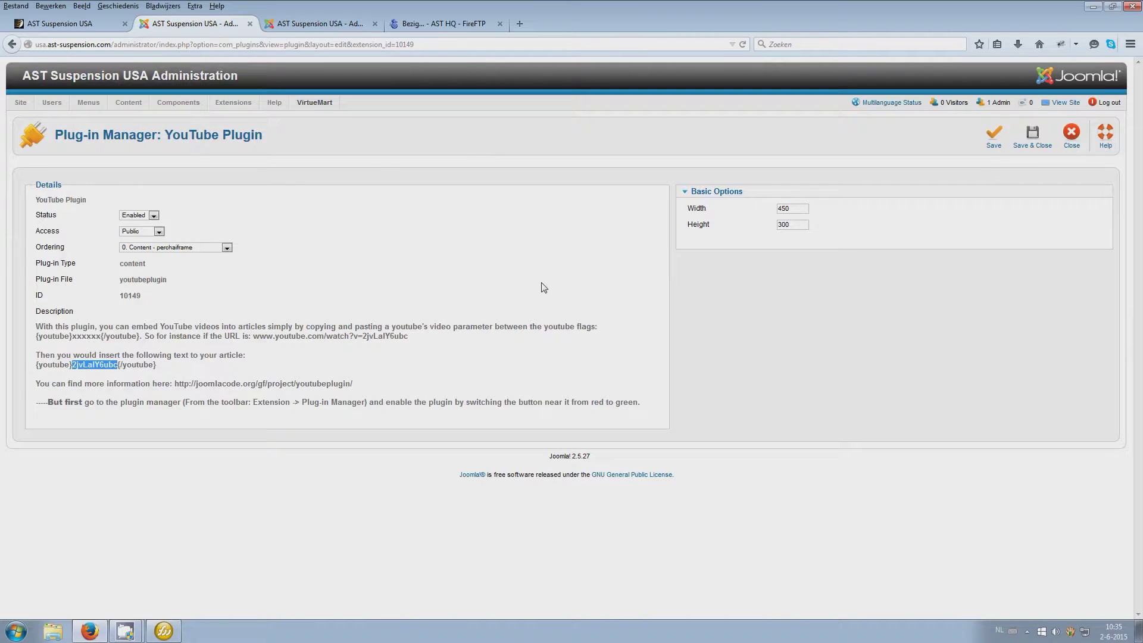
# Copy the example YouTube embed tag and paste it into a new article's body
pyautogui.moveTo(180, 370); pyautogui.dragTo(40, 371)
pyautogui.hotkey('ctrl', 'c')
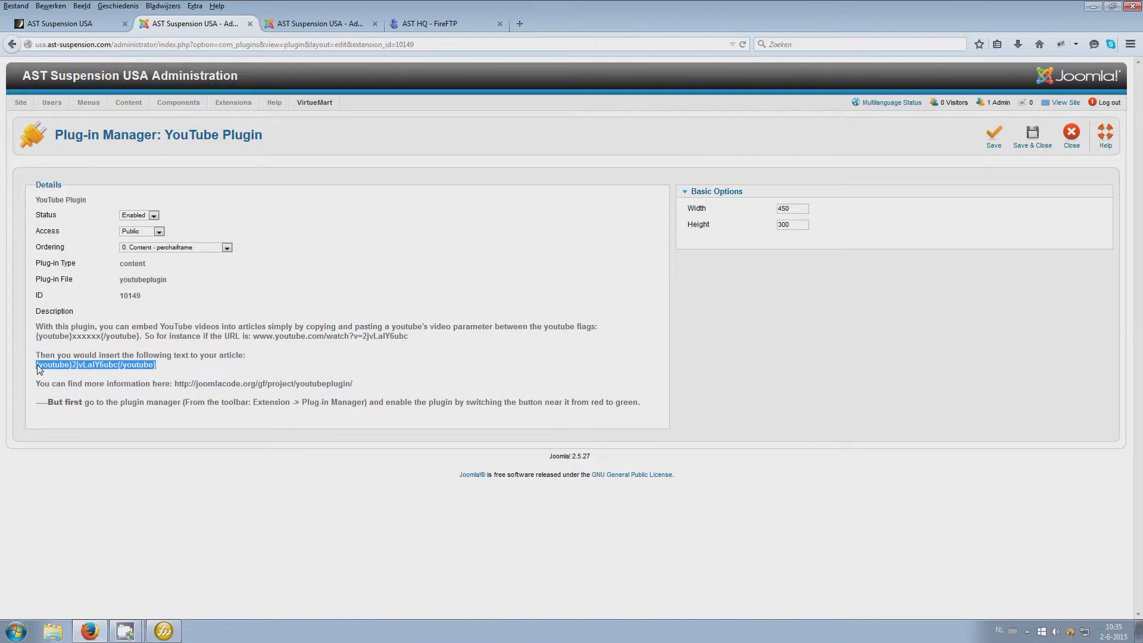
pyautogui.click(1073, 138)
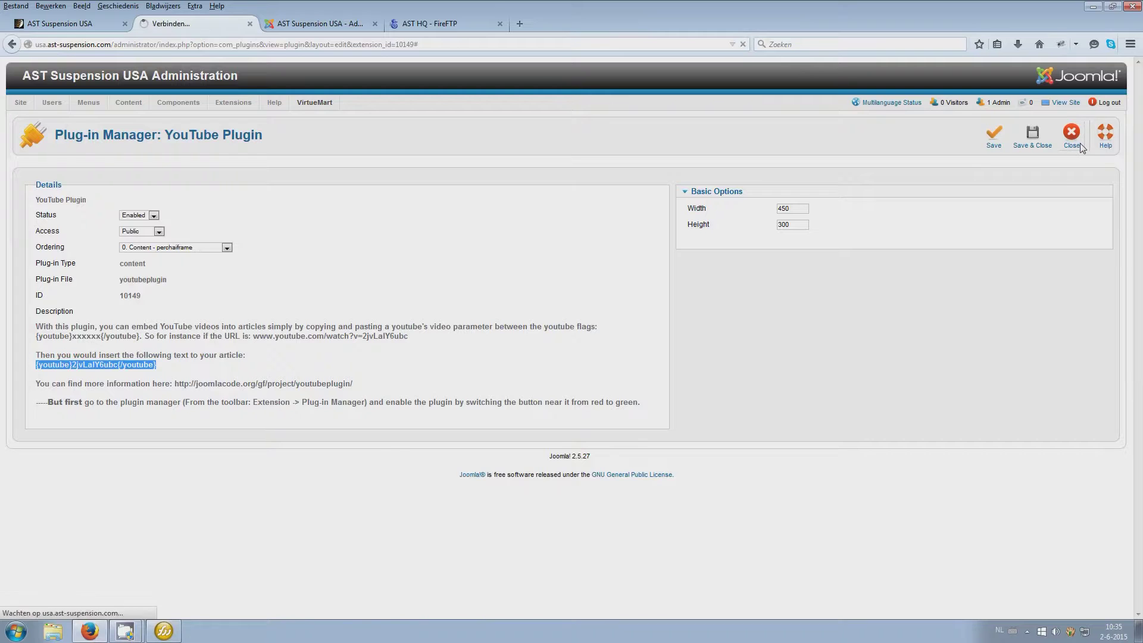
pyautogui.moveTo(142, 115)
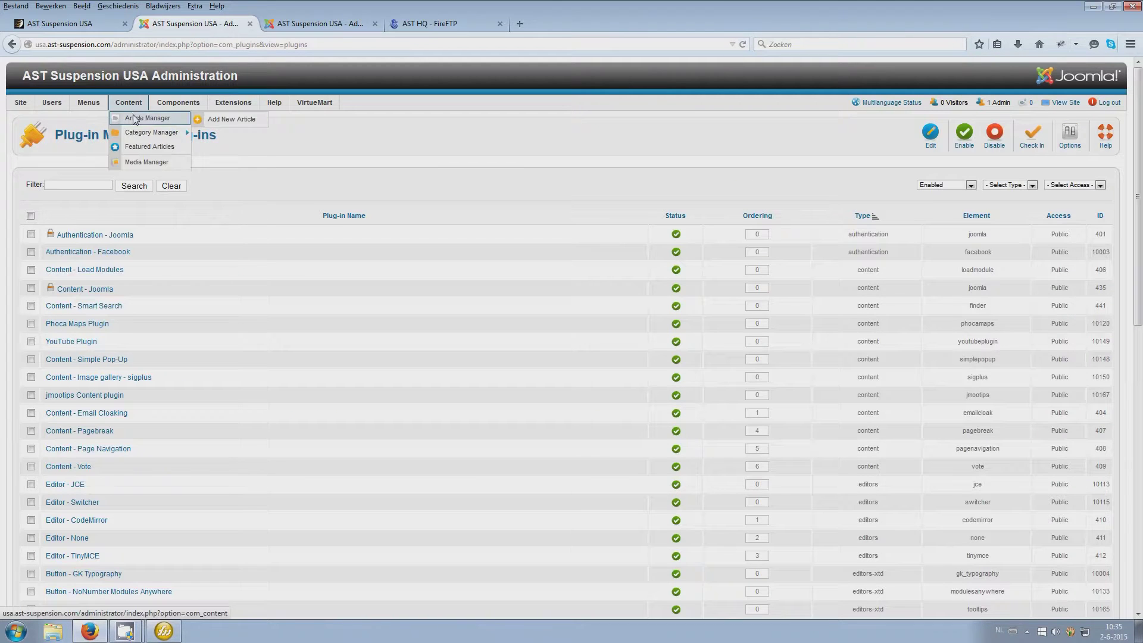
pyautogui.click(233, 116)
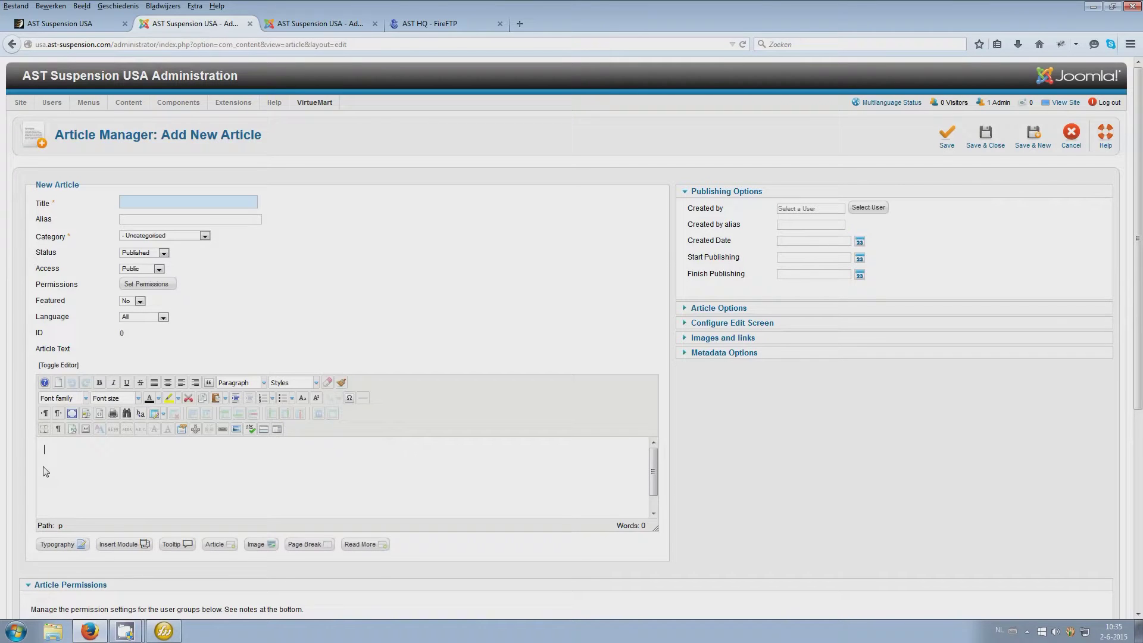
pyautogui.hotkey('ctrl', 'v')
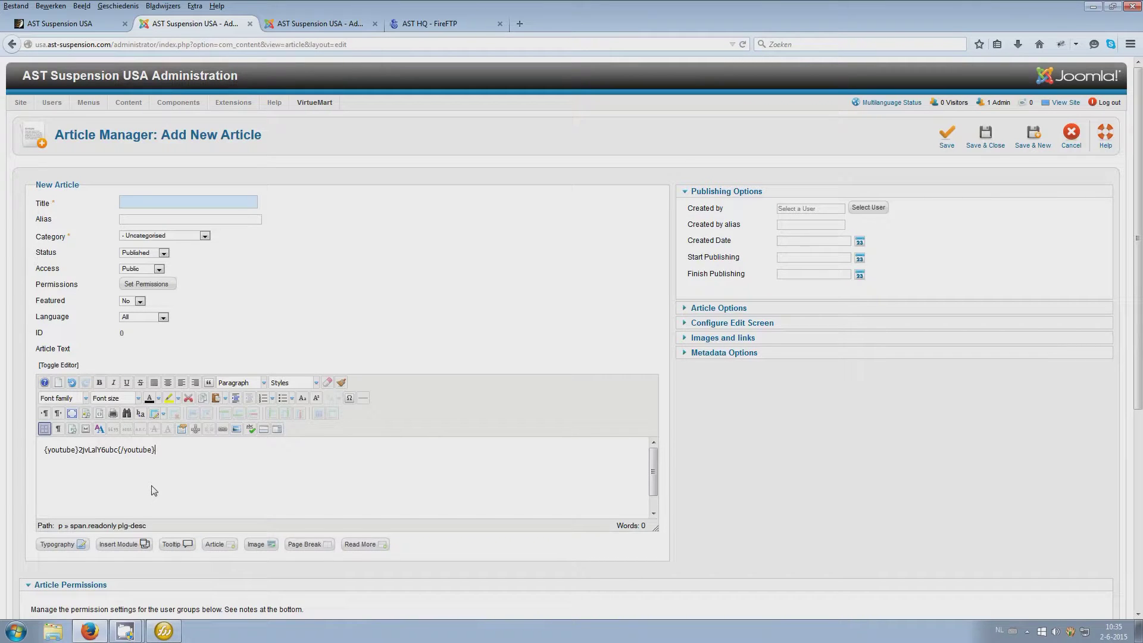
pyautogui.press('Return')
# Title the article 'xxx test video', keep it Uncategorised, and save it
pyautogui.click(146, 199)
pyautogui.write('xxx test video')
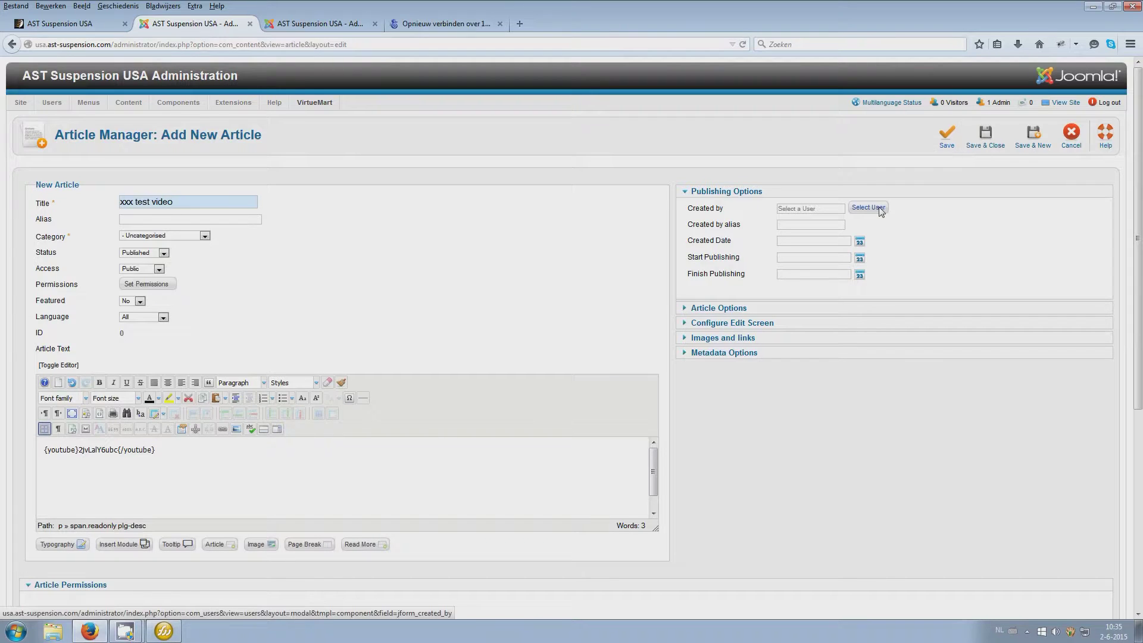
pyautogui.click(204, 237)
pyautogui.click(203, 237)
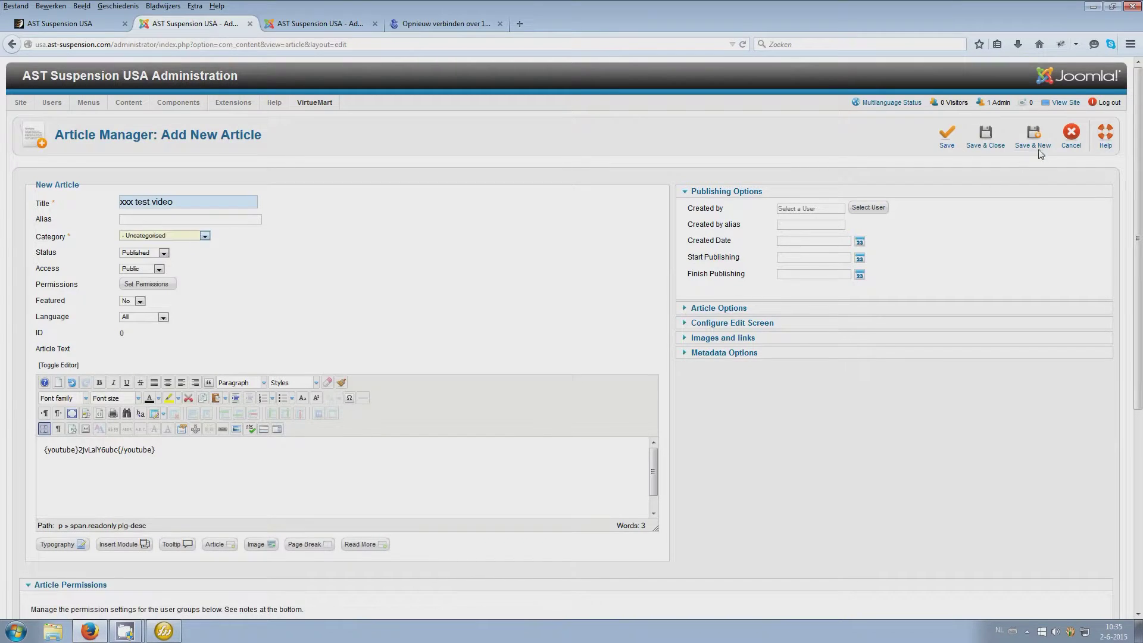
pyautogui.moveTo(218, 203); pyautogui.dragTo(9, 223)
pyautogui.hotkey('ctrl', 'c')
pyautogui.click(943, 141)
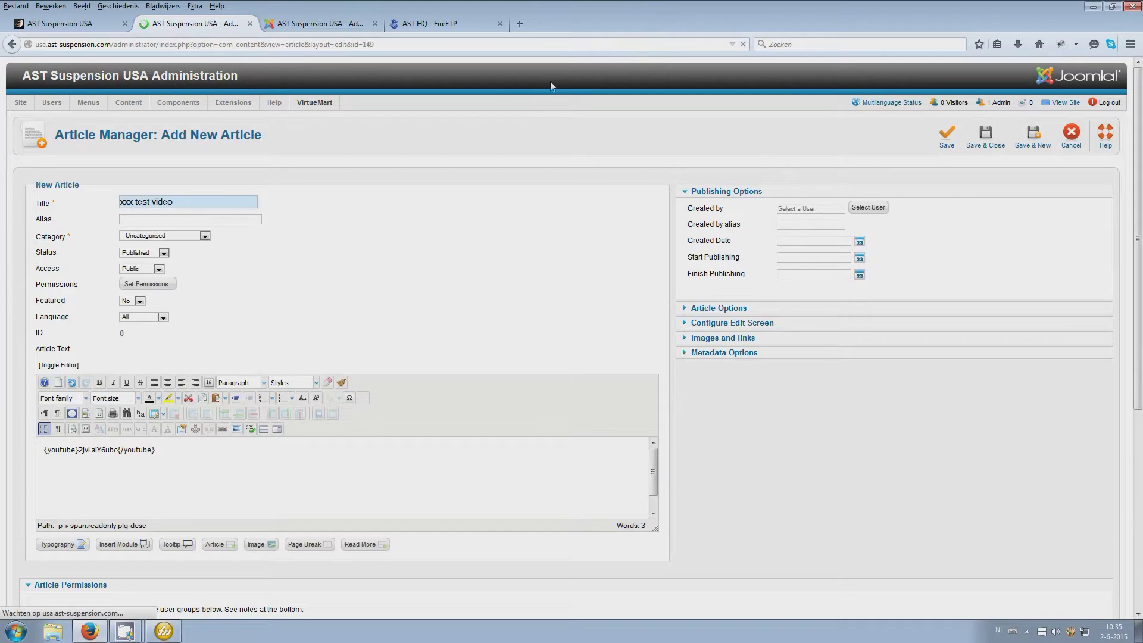
pyautogui.click(78, 29)
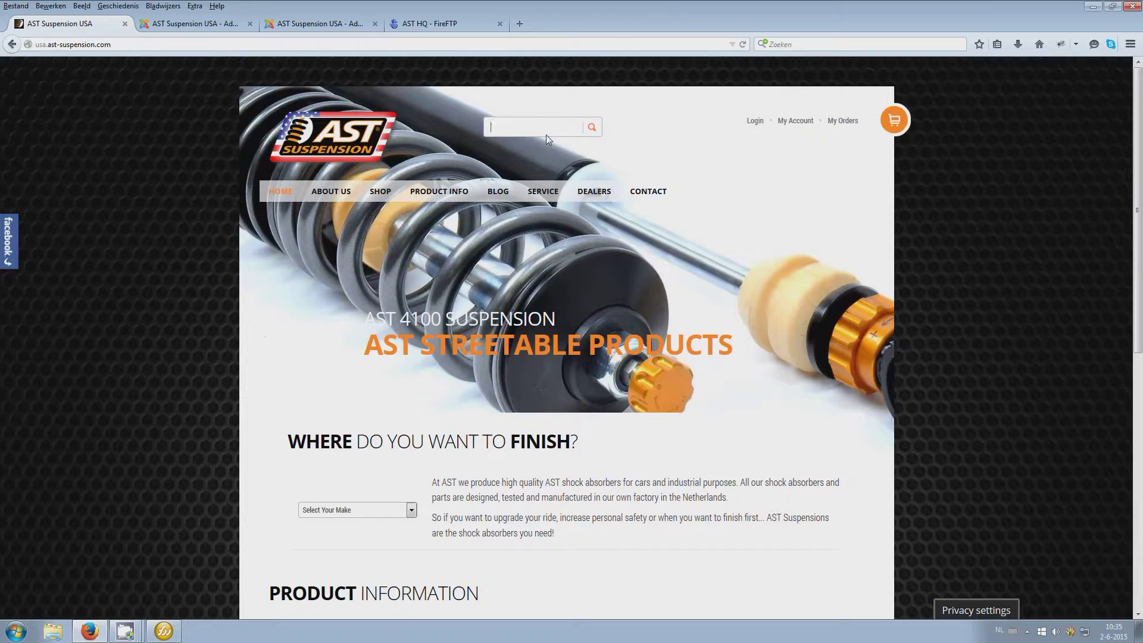
# Search the live site for 'xxx test video' and open it to check the embedded player
pyautogui.hotkey('ctrl', 'v')
pyautogui.press('Return')
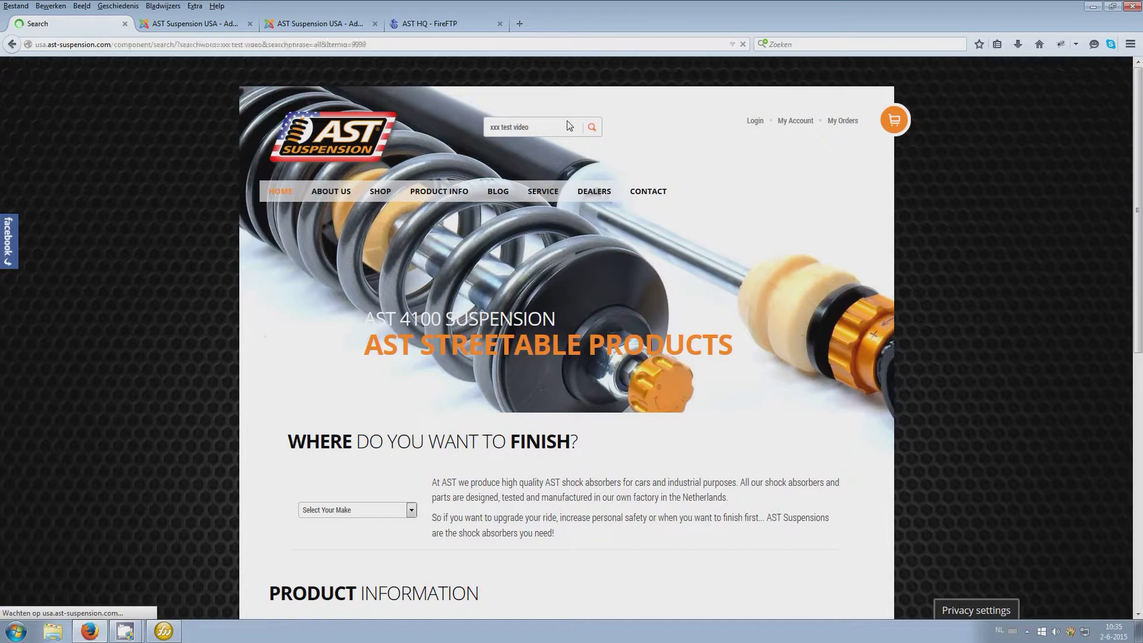
pyautogui.scroll(-3, 591, 308)
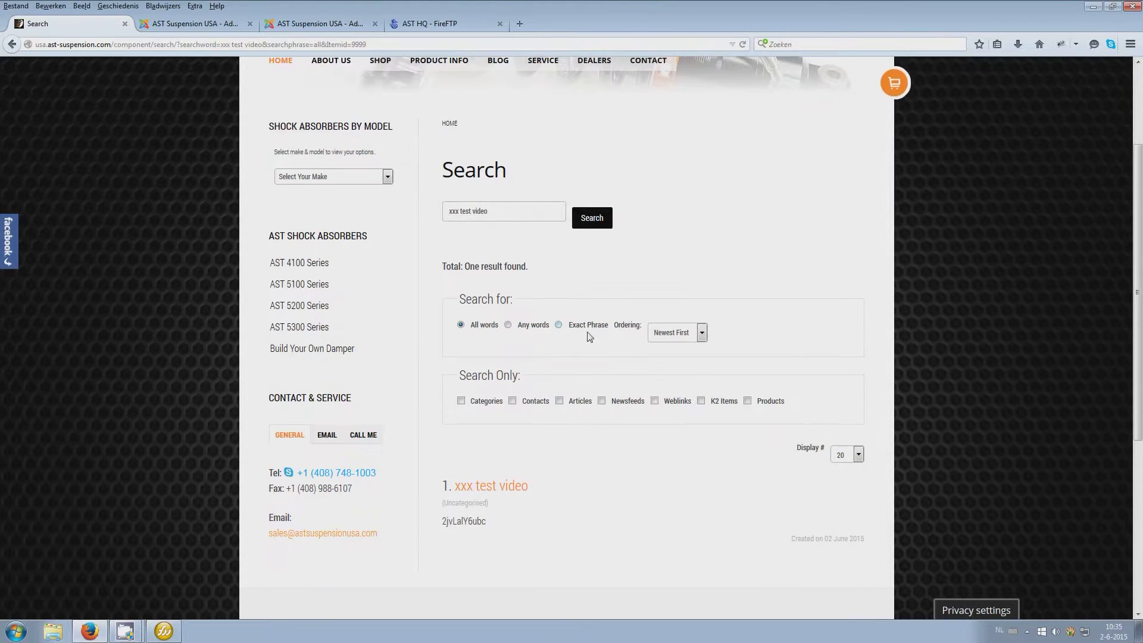
pyautogui.click(472, 487)
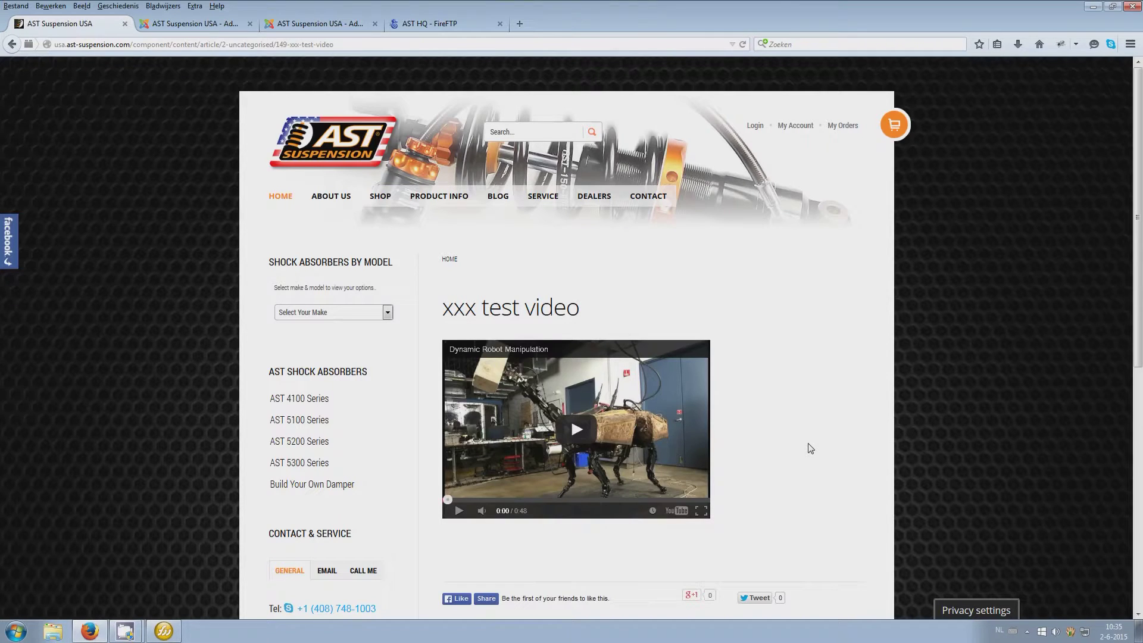
pyautogui.click(180, 24)
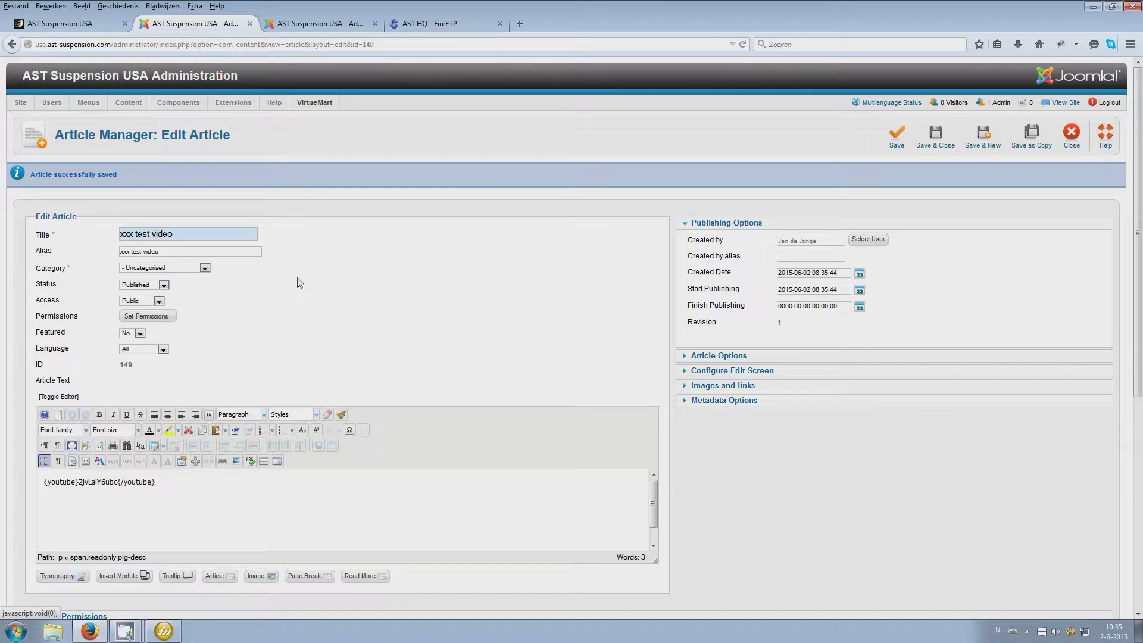
# Set the xxx test video article to Trashed and cancel the empty new-article form
pyautogui.click(138, 285)
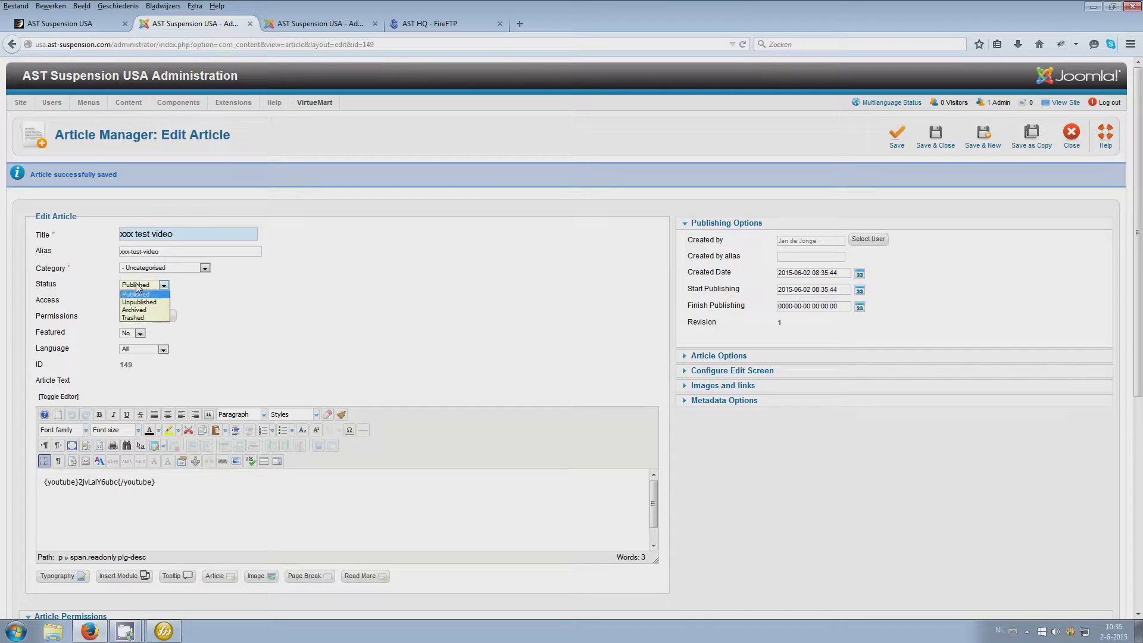
pyautogui.click(136, 317)
pyautogui.click(945, 141)
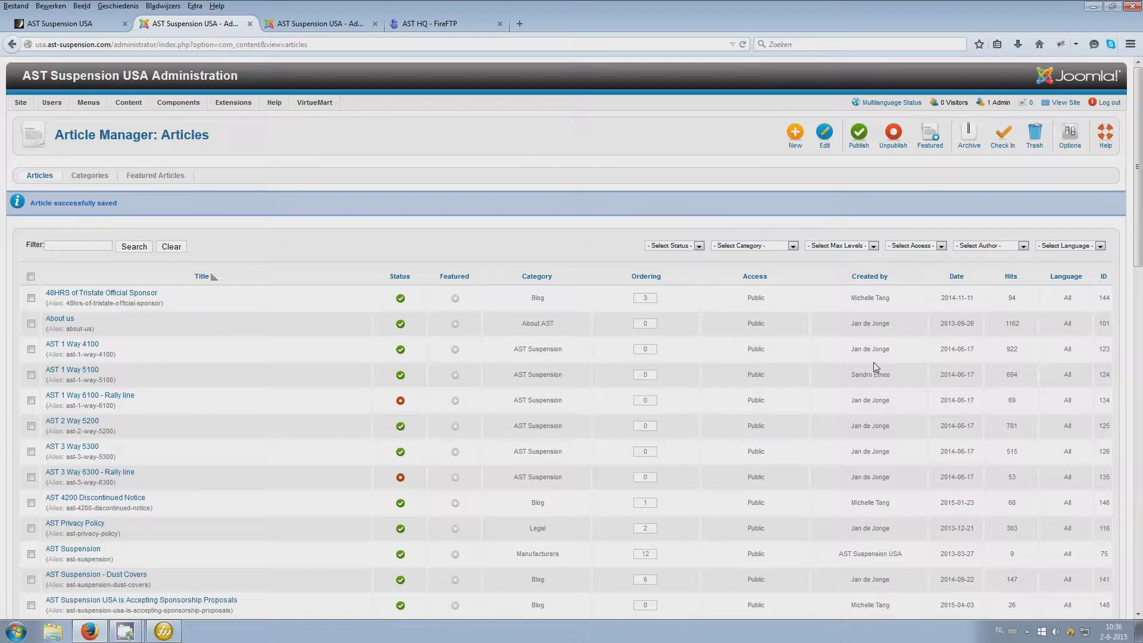
pyautogui.click(330, 25)
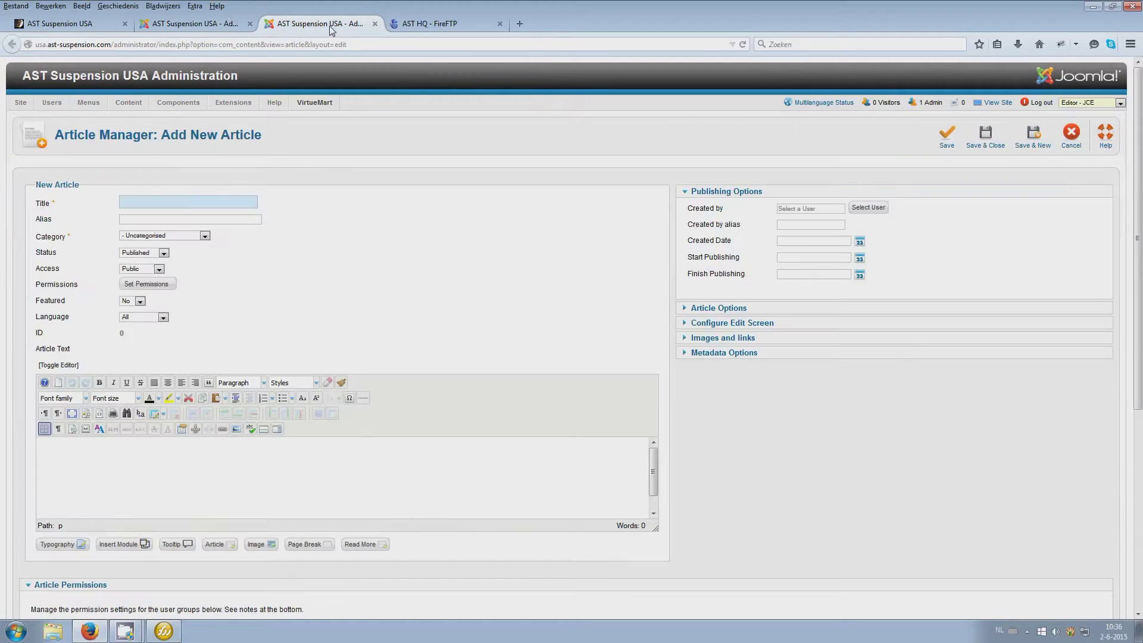
pyautogui.click(1070, 140)
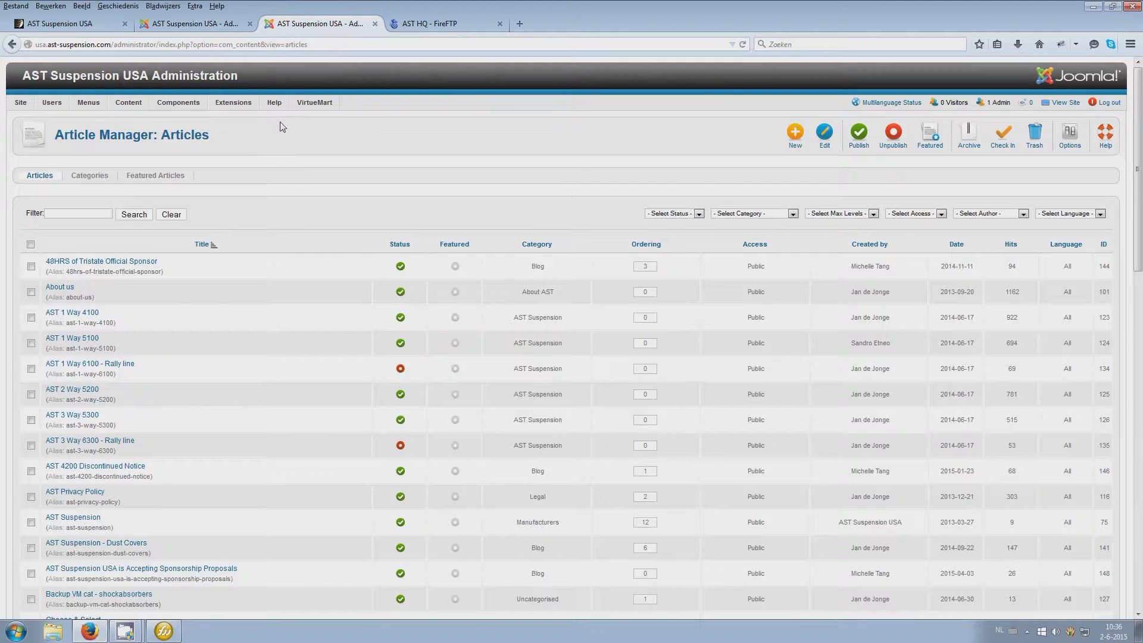
# Filter the Plug-in Manager list by 'module'
pyautogui.moveTo(233, 103)
pyautogui.click(245, 149)
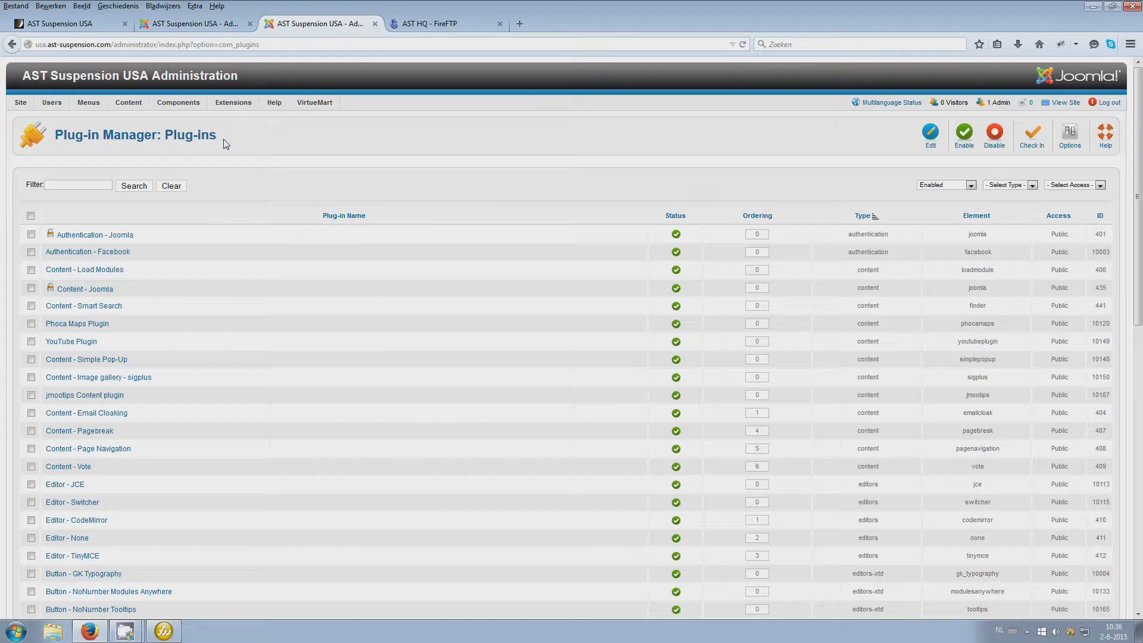
pyautogui.scroll(-2, 223, 138)
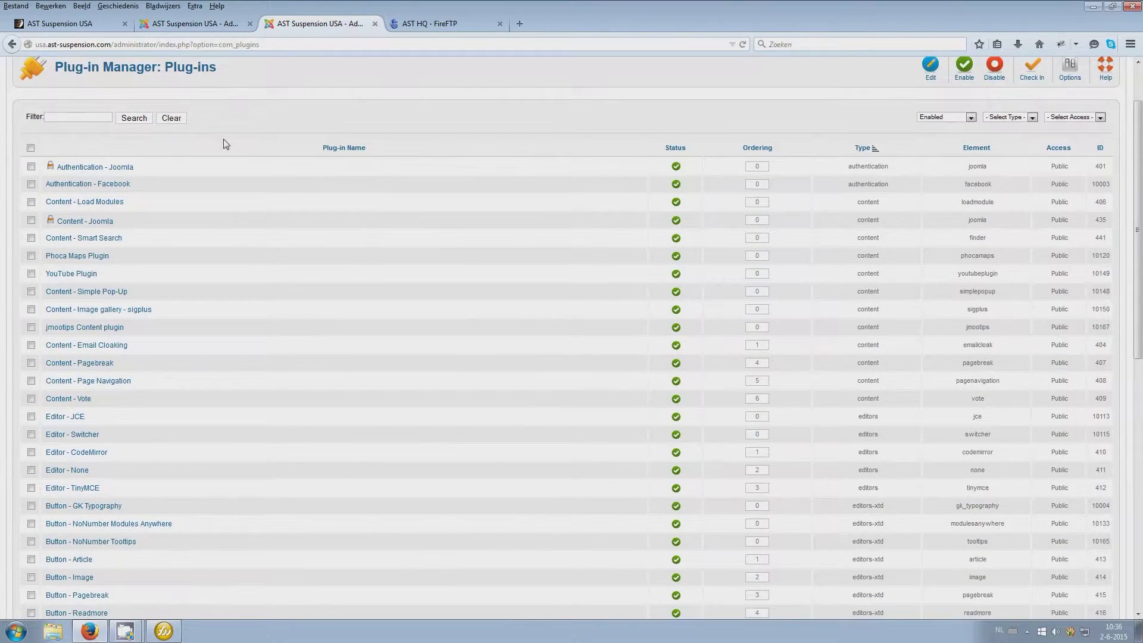
pyautogui.scroll(2, 102, 179)
pyautogui.write('module')
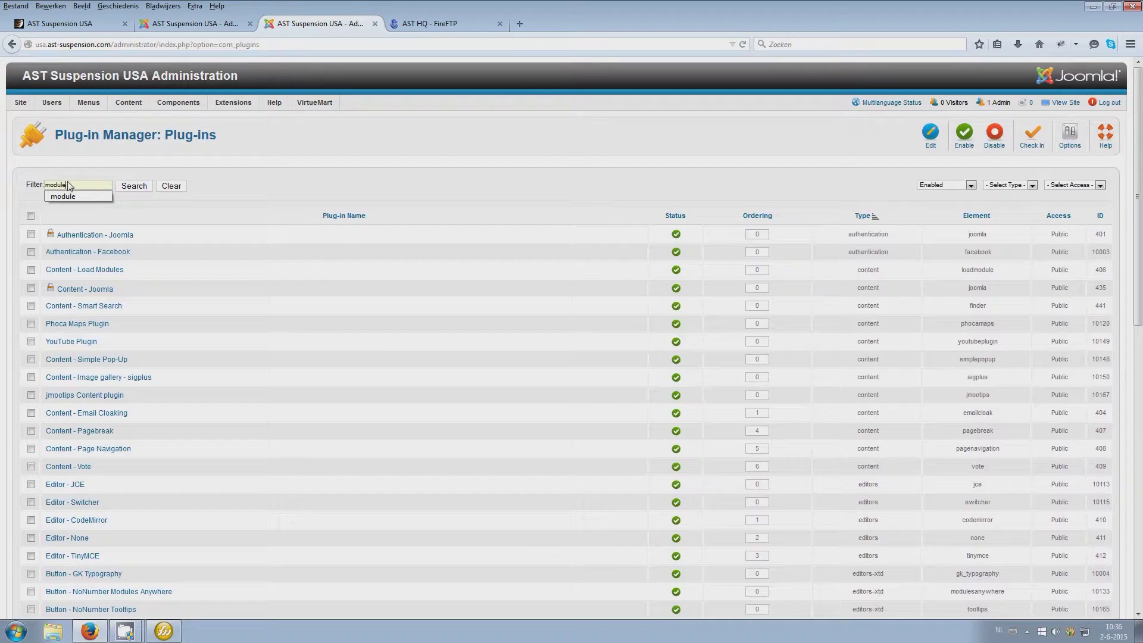
pyautogui.press('Return')
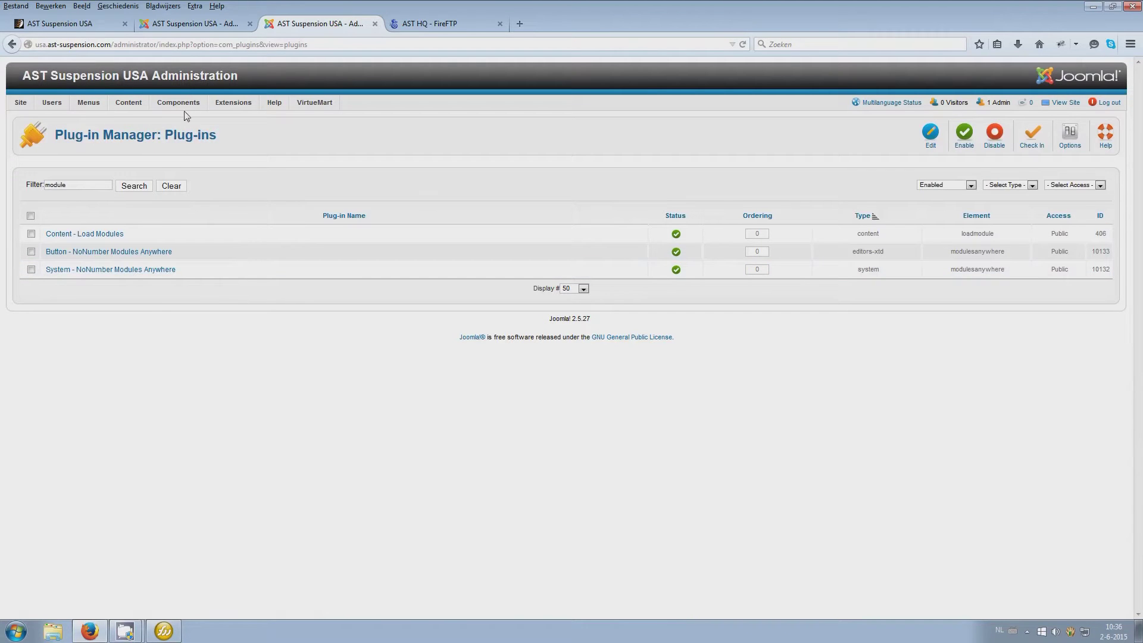
# Start a fresh Add New Article form, then bring up Fireworks with Joomla-AST.png
pyautogui.moveTo(129, 103)
pyautogui.moveTo(159, 121)
pyautogui.click(215, 119)
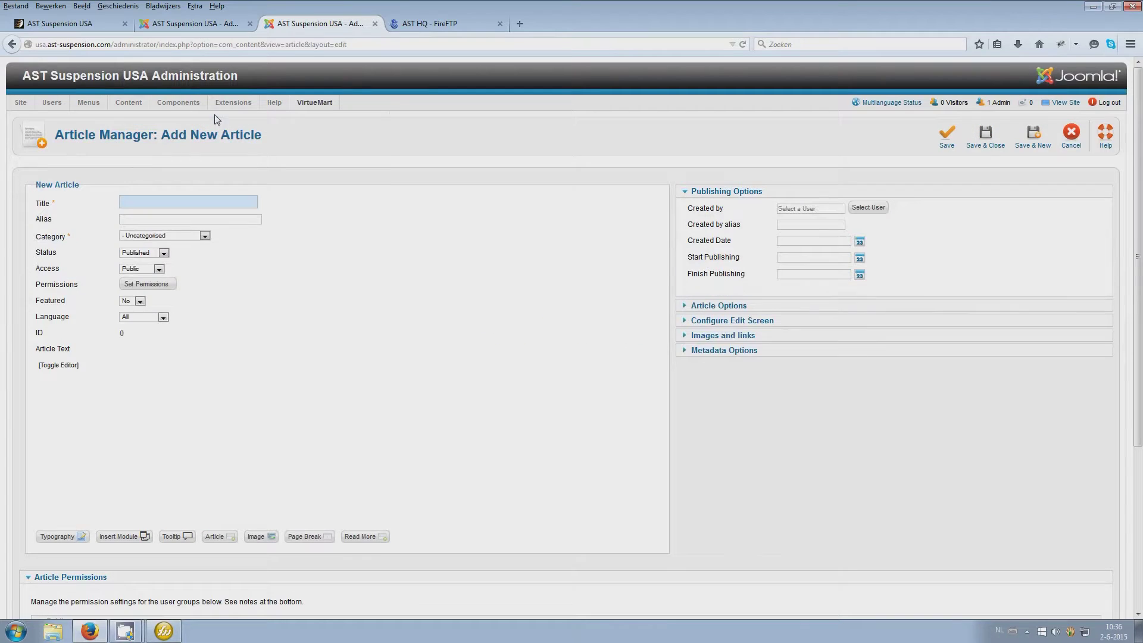
pyautogui.click(164, 631)
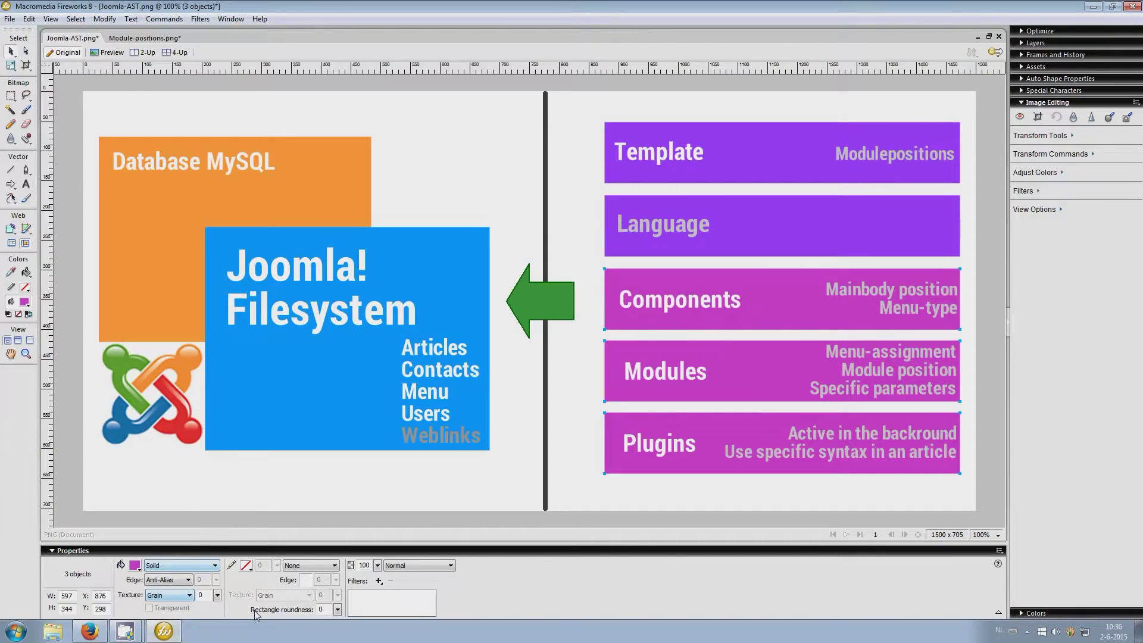
# View Module-positions.png in Fireworks down to the footer positions, then return to Firefox
pyautogui.click(131, 39)
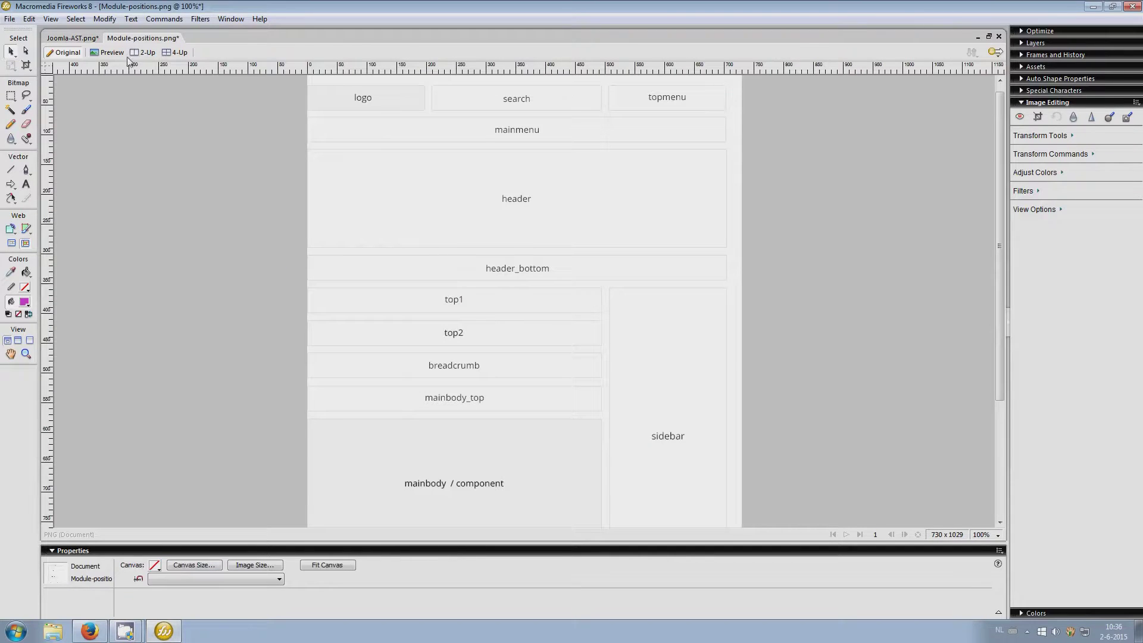
pyautogui.scroll(1, 485, 413)
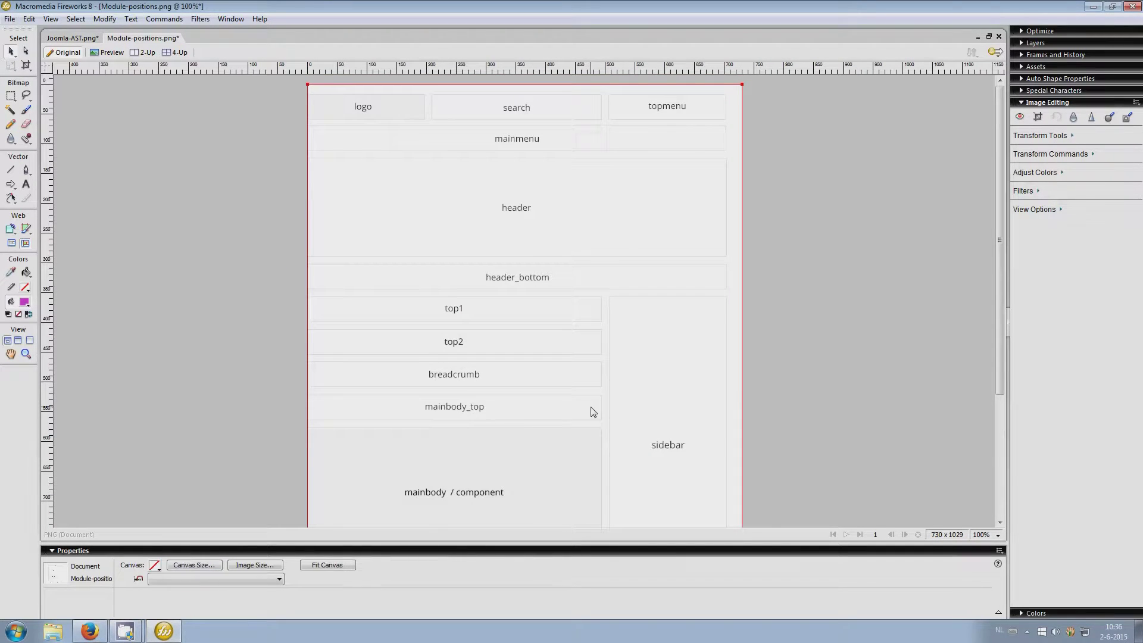
pyautogui.scroll(-1, 556, 474)
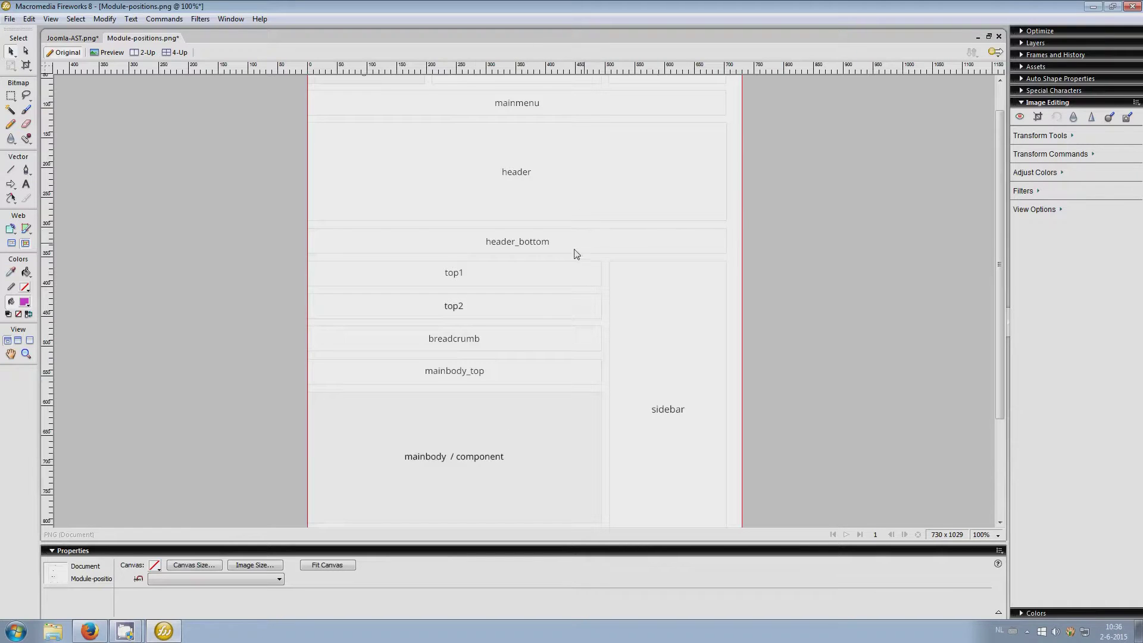
pyautogui.scroll(-4, 666, 369)
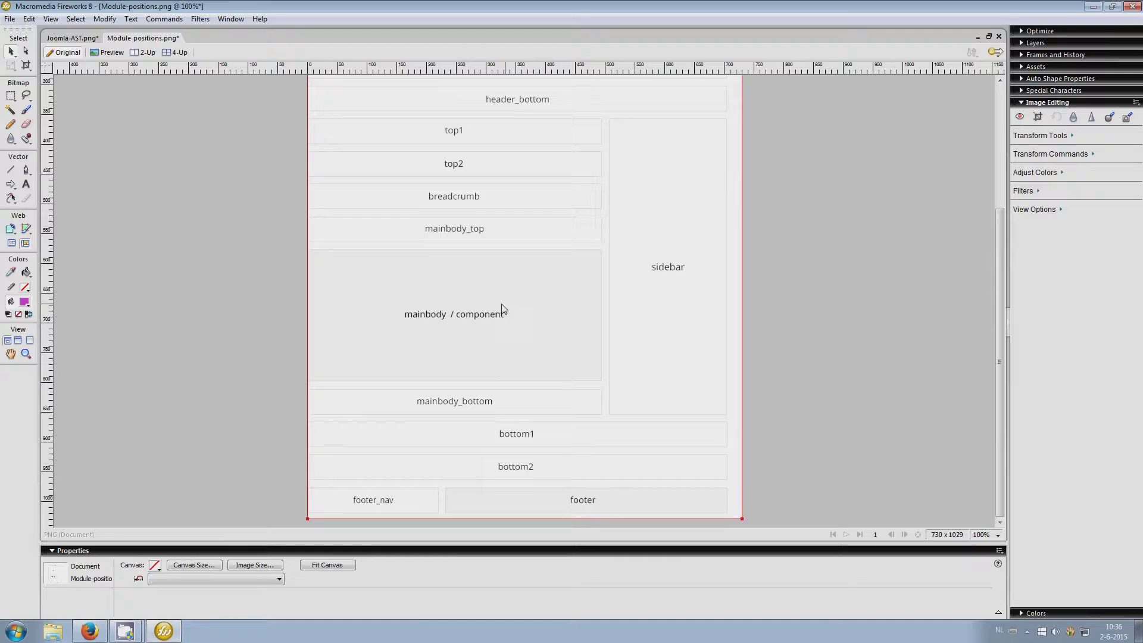
pyautogui.click(90, 630)
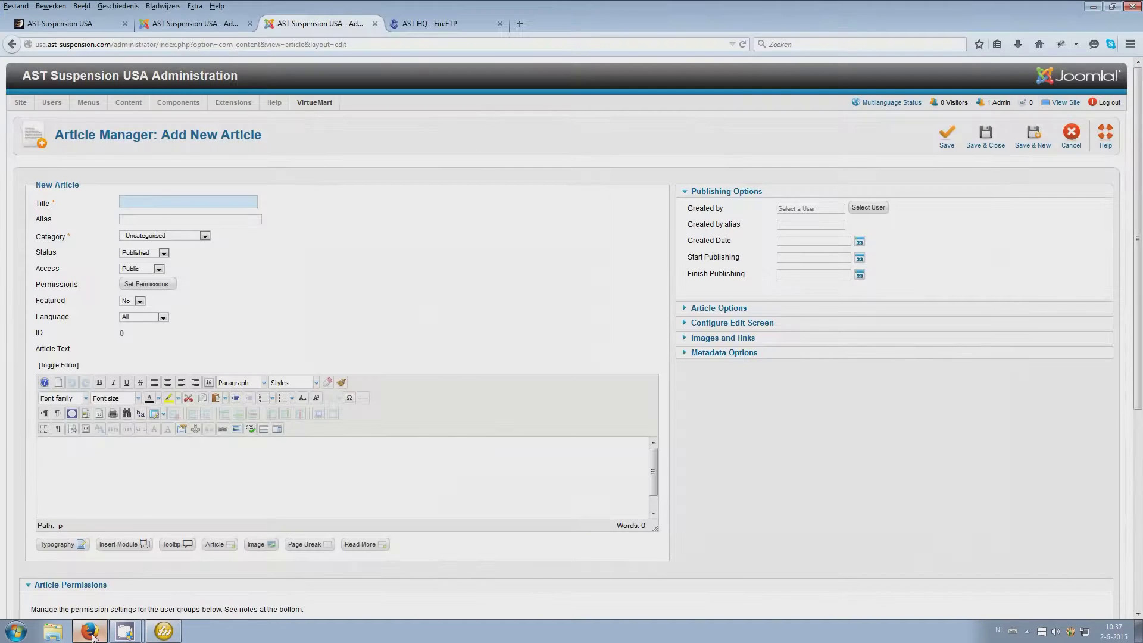
# Embed the Text Springs module into the new article's body
pyautogui.click(116, 545)
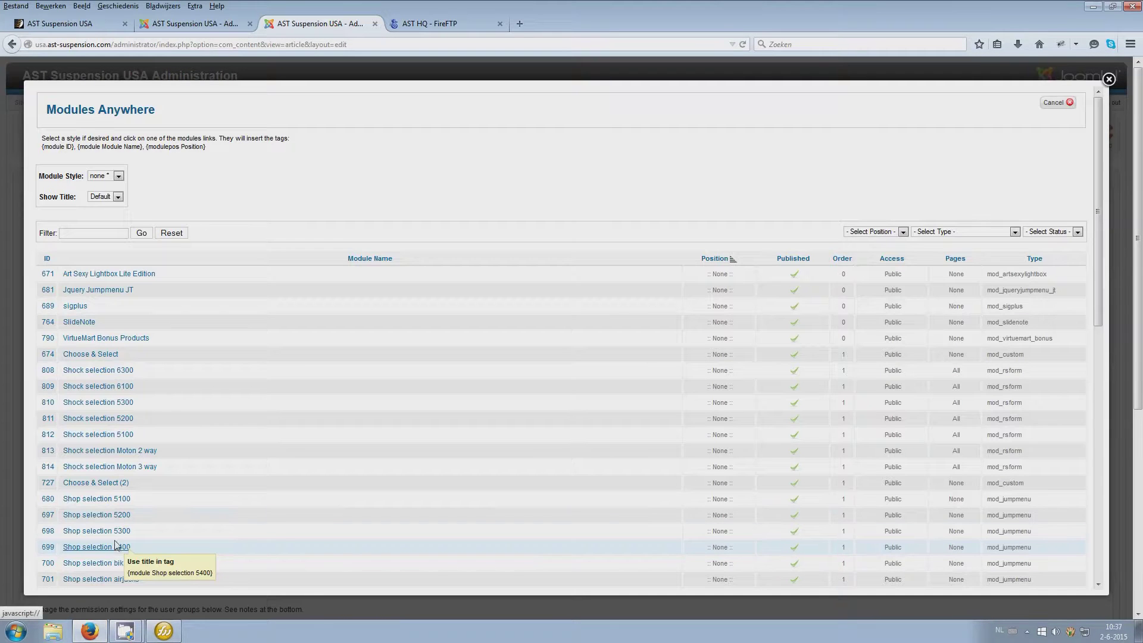
pyautogui.scroll(-5, 166, 364)
pyautogui.scroll(-6, 166, 365)
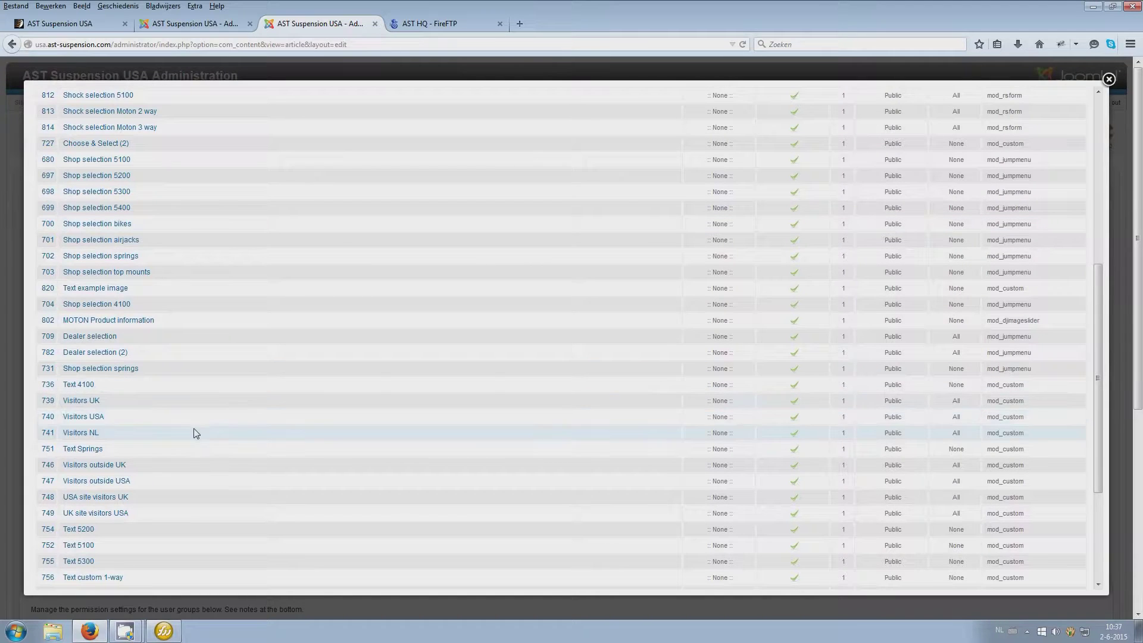
pyautogui.scroll(-4, 191, 428)
pyautogui.scroll(4, 196, 433)
pyautogui.click(84, 449)
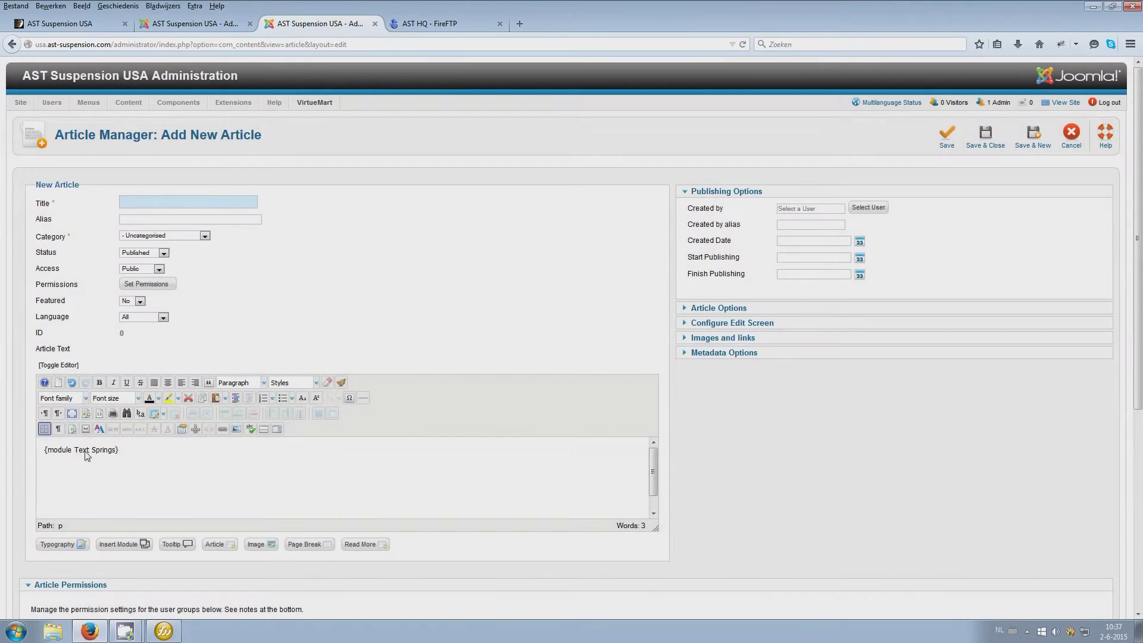
# Title the article 'xxx test module', fixing the 'mosule' typo, and save it
pyautogui.click(159, 207)
pyautogui.click(158, 203)
pyautogui.write('xxx')
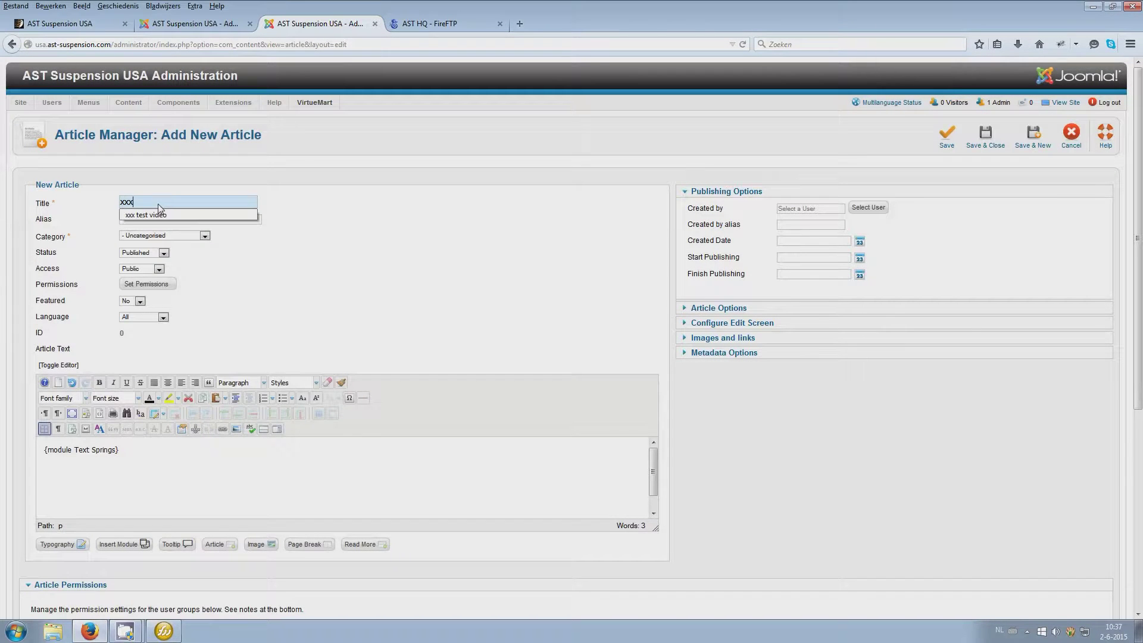
pyautogui.write(' test m')
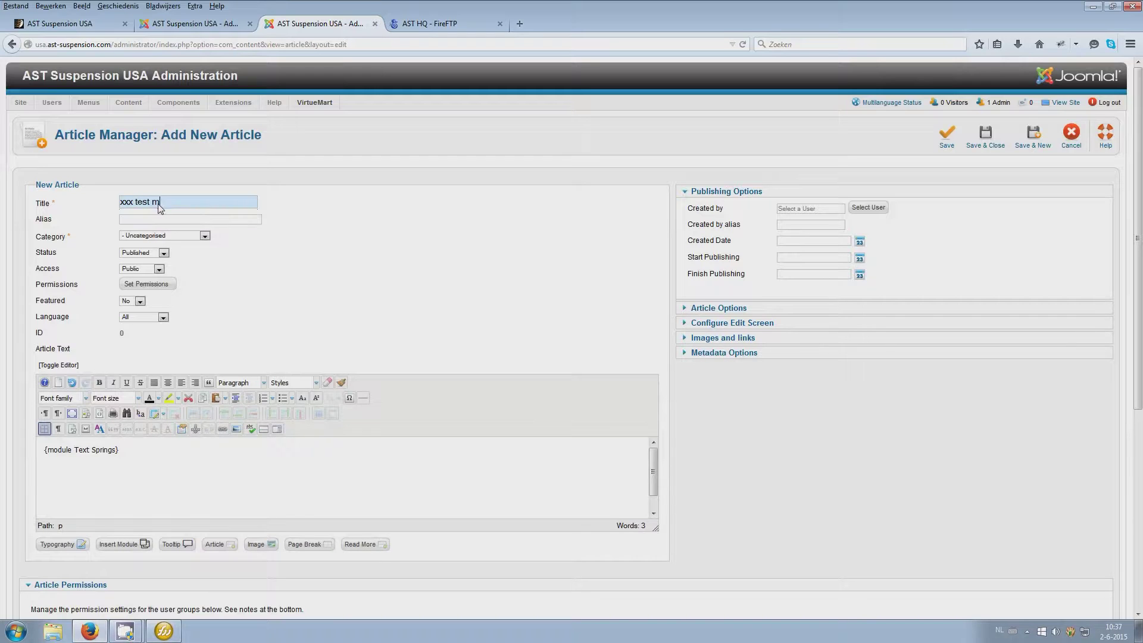
pyautogui.write('osule')
pyautogui.click(170, 203)
pyautogui.moveTo(170, 203); pyautogui.dragTo(165, 203)
pyautogui.hotkey('ctrl', 'a')
pyautogui.hotkey('ctrl', 'c')
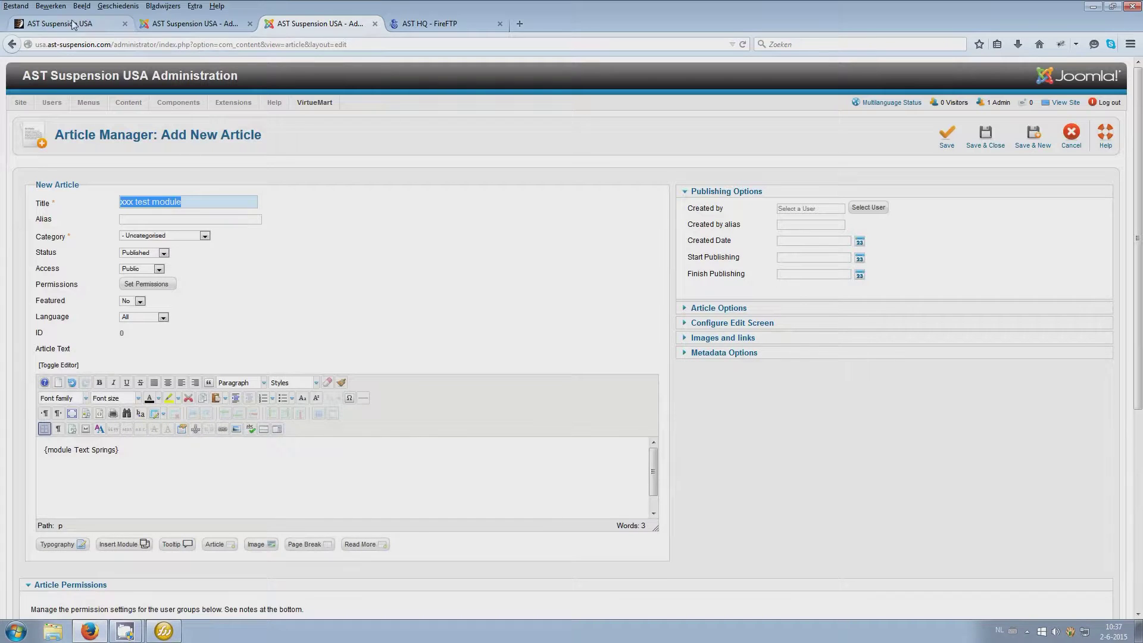
pyautogui.click(950, 143)
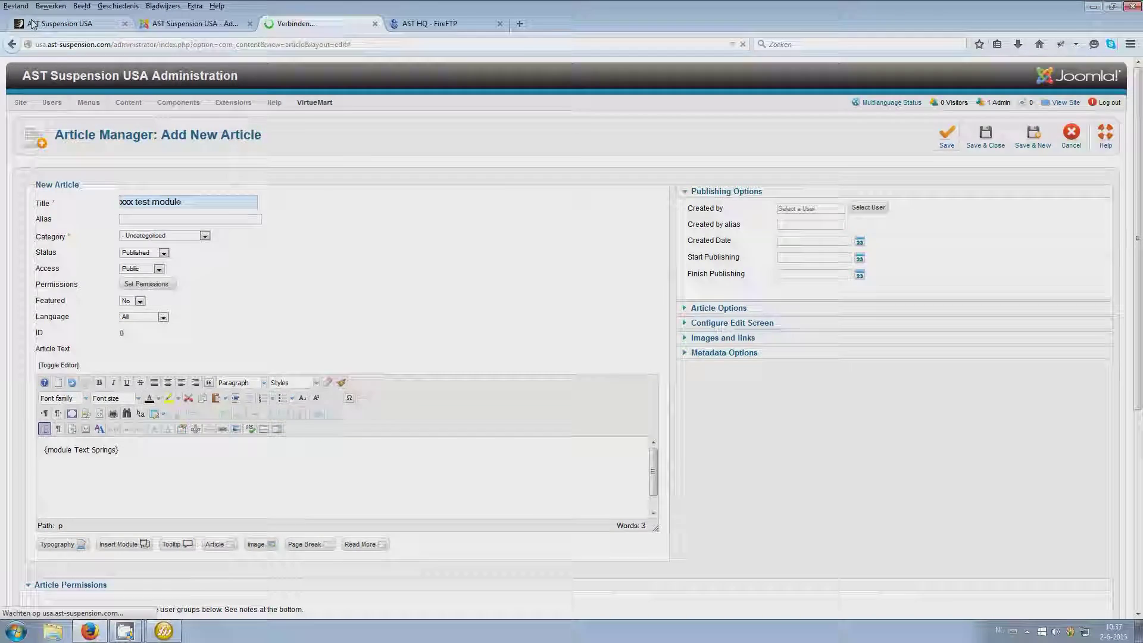
# Search the public site for 'xxx test module' and open the article from the results
pyautogui.click(21, 24)
pyautogui.click(502, 133)
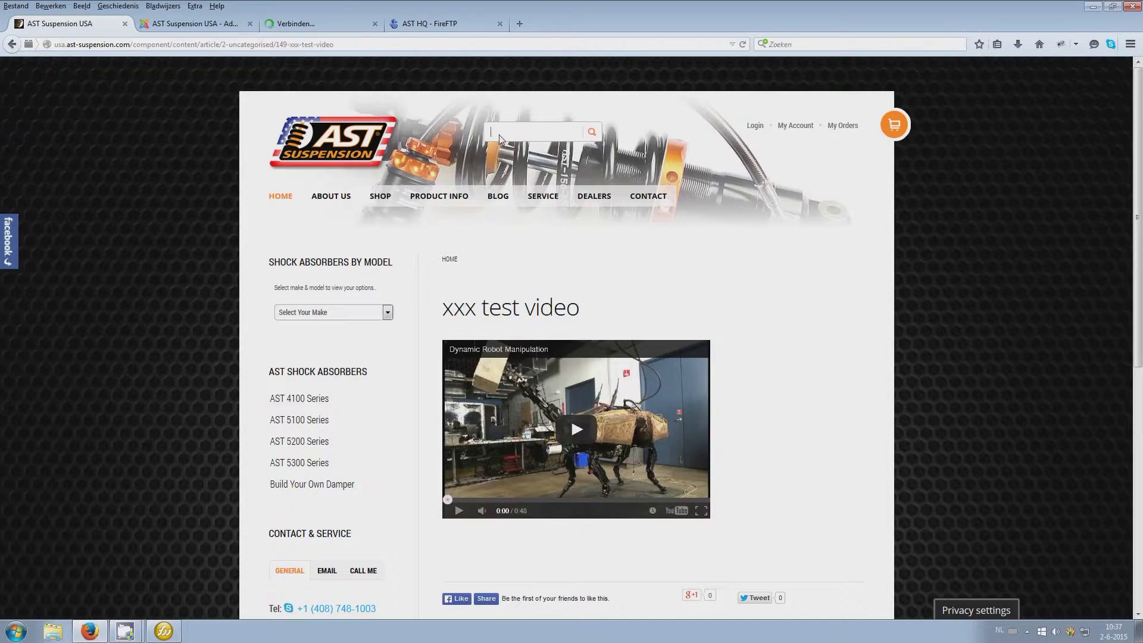
pyautogui.hotkey('ctrl', 'v')
pyautogui.press('Return')
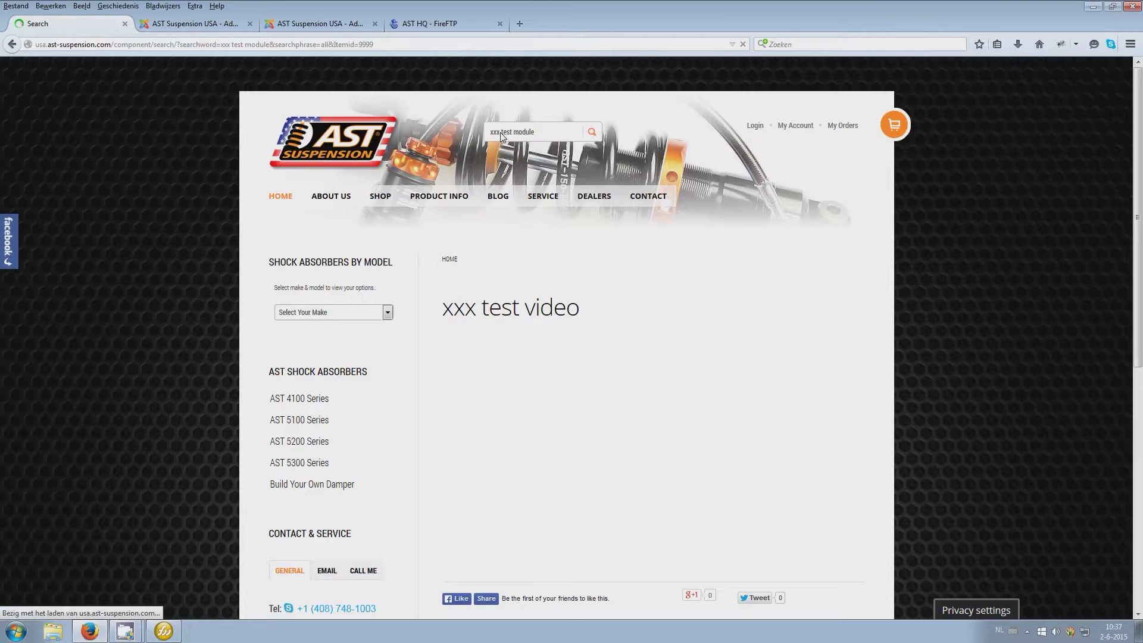
pyautogui.scroll(-3, 689, 414)
pyautogui.click(518, 419)
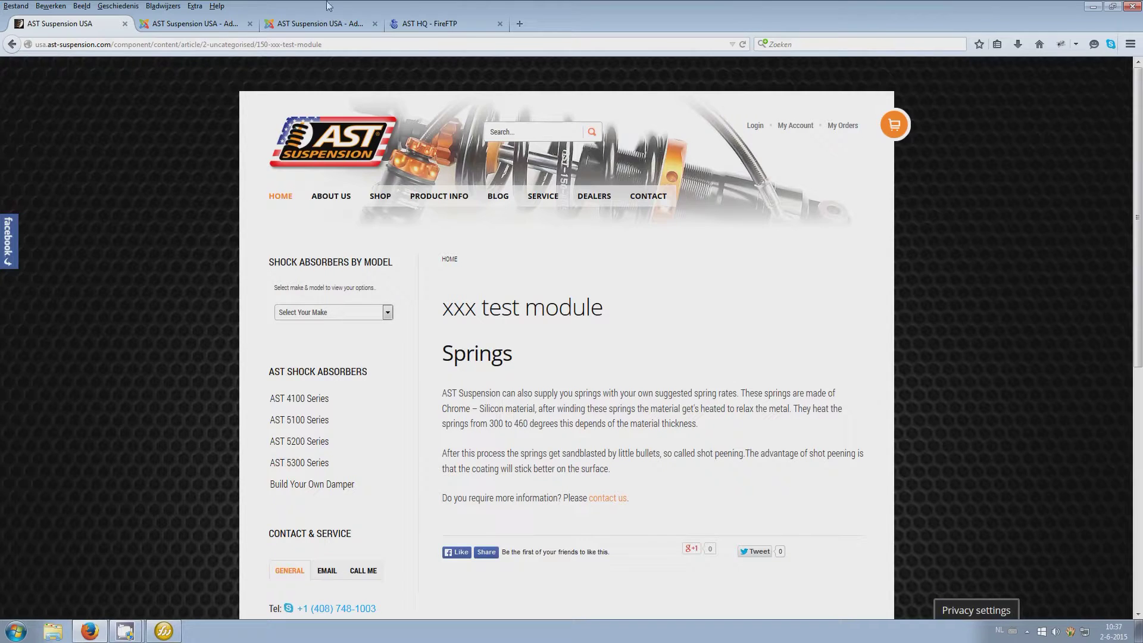
# Return to the article's edit tab and select its {module Text Springs} tag
pyautogui.click(195, 25)
pyautogui.click(297, 24)
pyautogui.moveTo(136, 497); pyautogui.dragTo(1, 482)
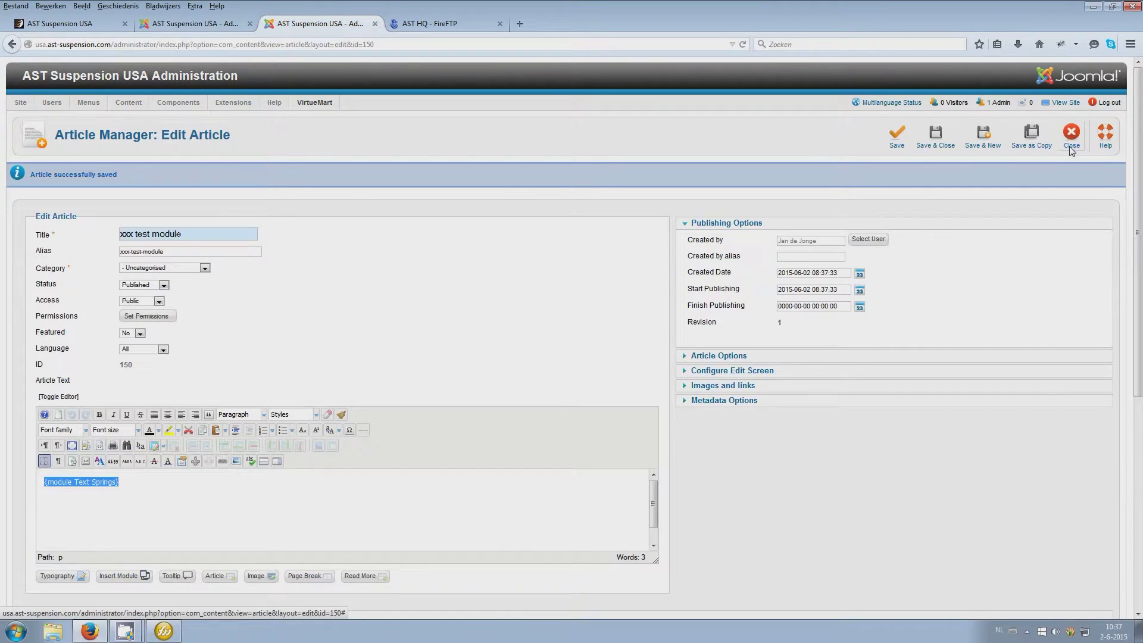
pyautogui.click(125, 631)
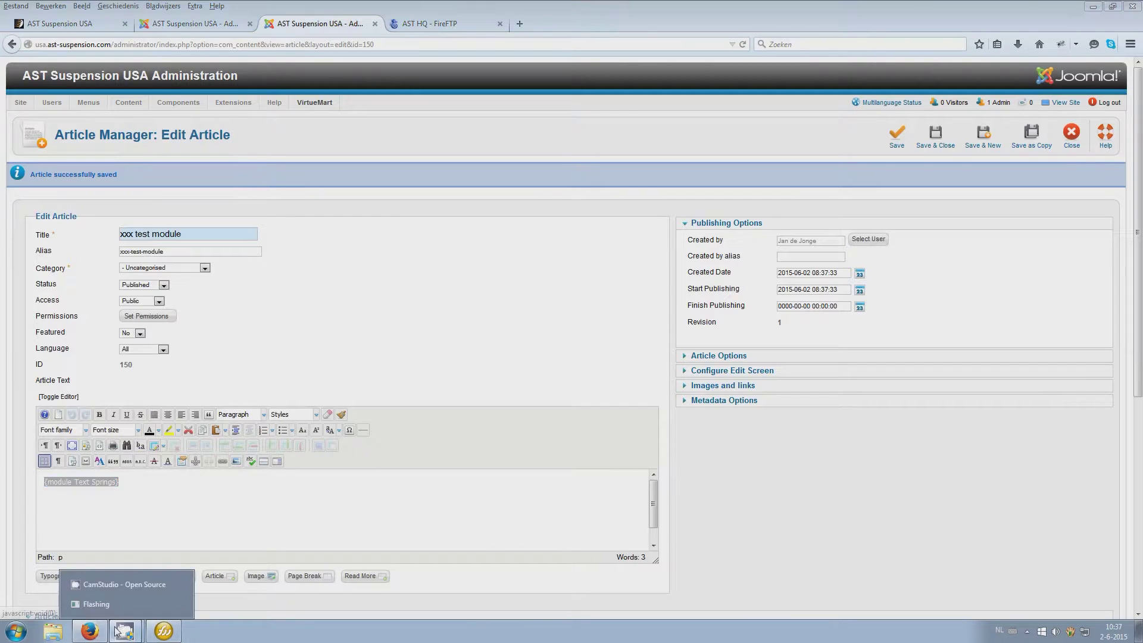
# In Fireworks, view Module-positions.png, then the Joomla-AST.png diagram, before returning to the browser
pyautogui.click(115, 595)
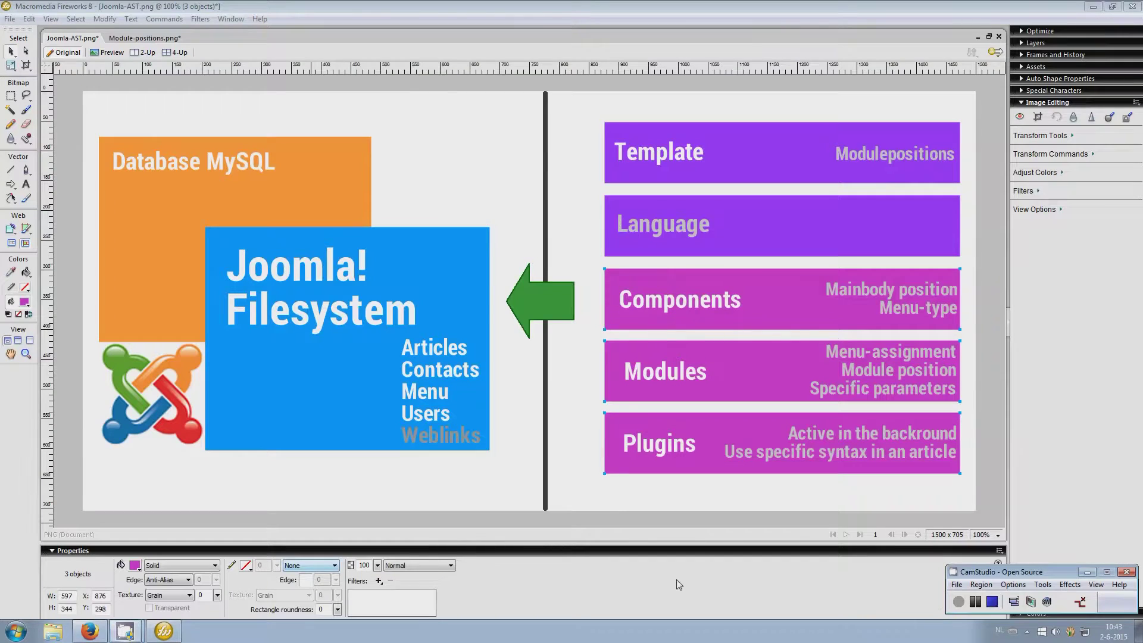
pyautogui.click(732, 559)
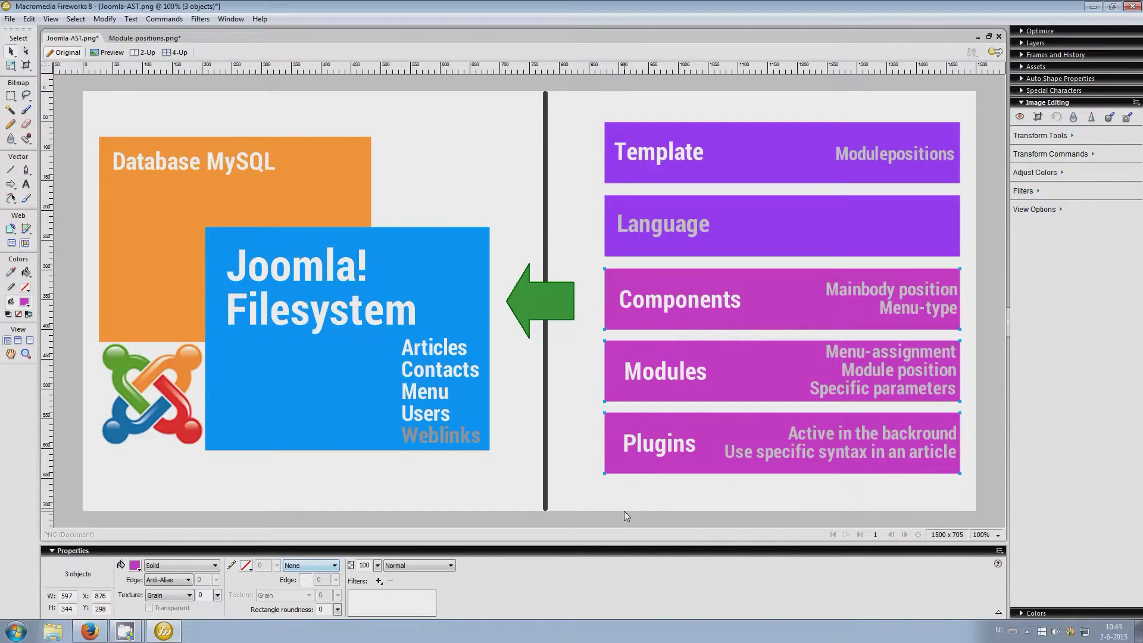
pyautogui.click(156, 40)
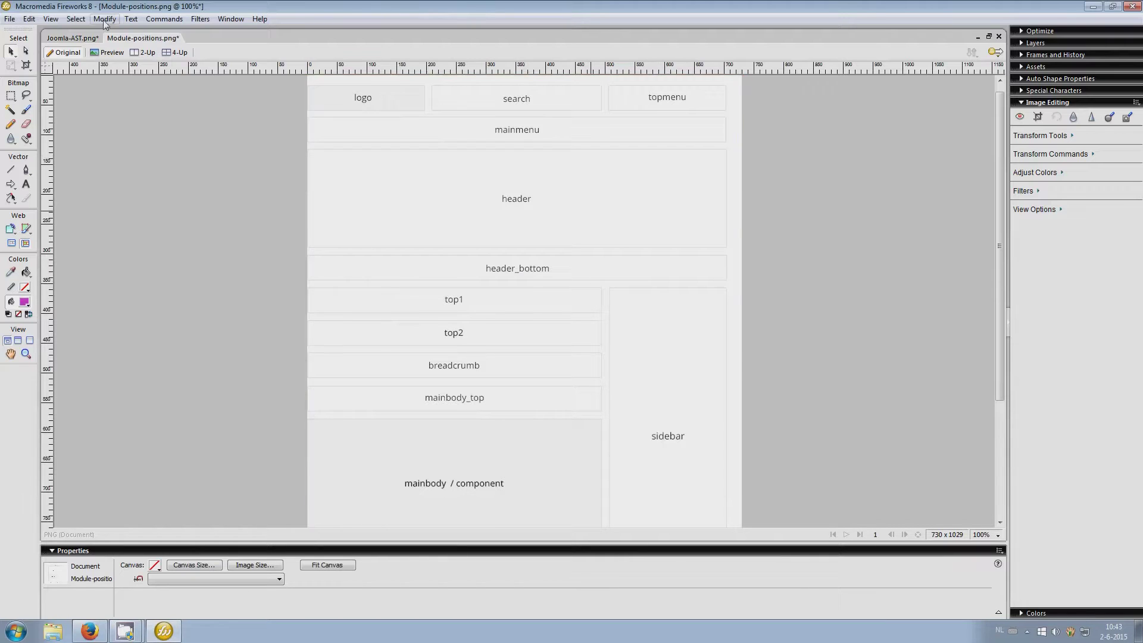
pyautogui.click(84, 39)
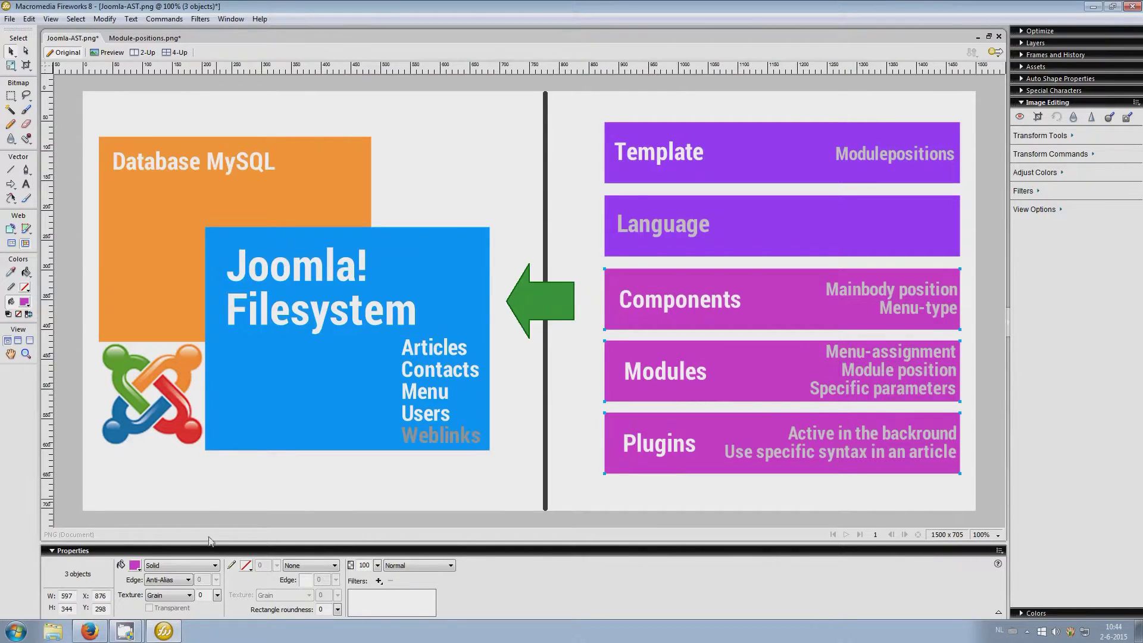
pyautogui.click(100, 631)
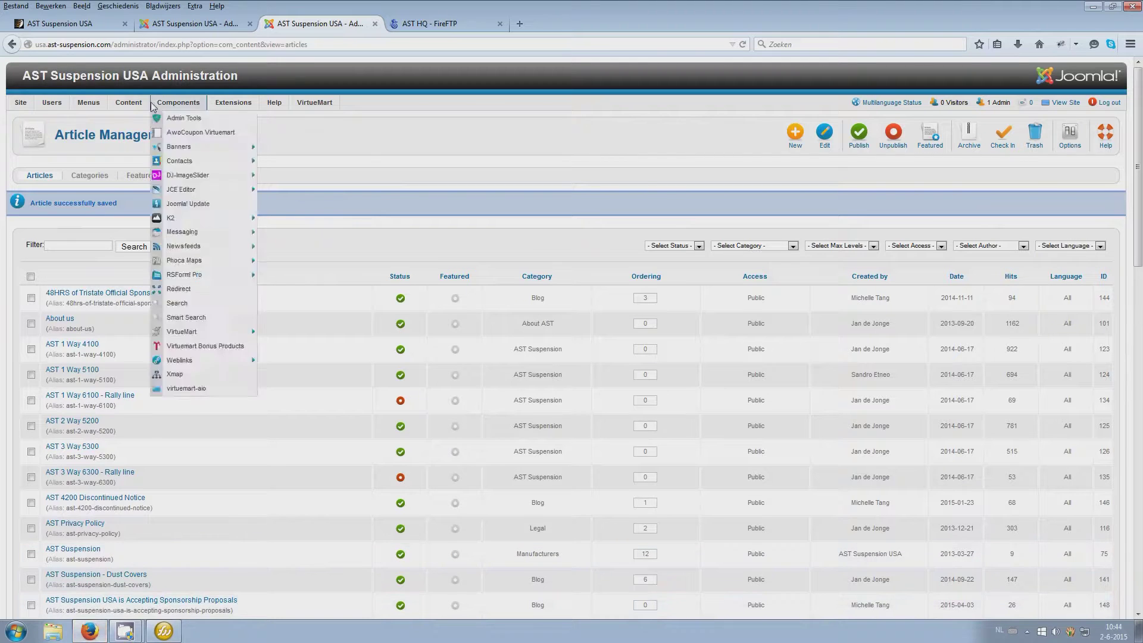
# Load the public site's home page and advance its slideshow four times
pyautogui.click(58, 24)
pyautogui.click(285, 197)
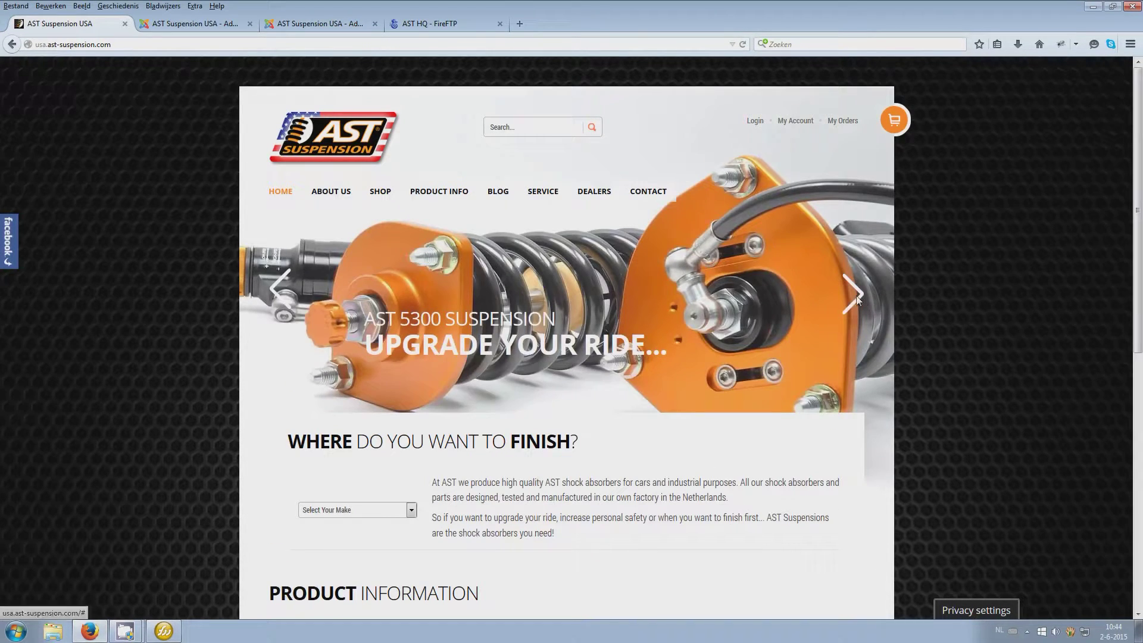
pyautogui.click(856, 295)
pyautogui.click(855, 295)
pyautogui.click(855, 296)
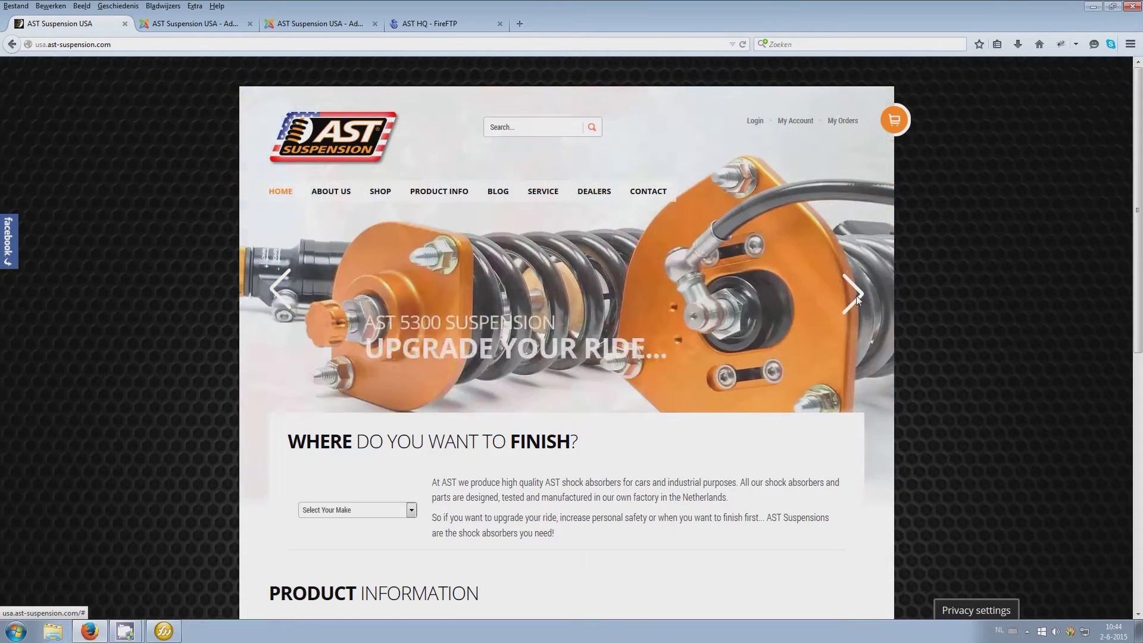
pyautogui.click(856, 295)
# Back in the admin tab, open Extensions > Module Manager
pyautogui.click(190, 24)
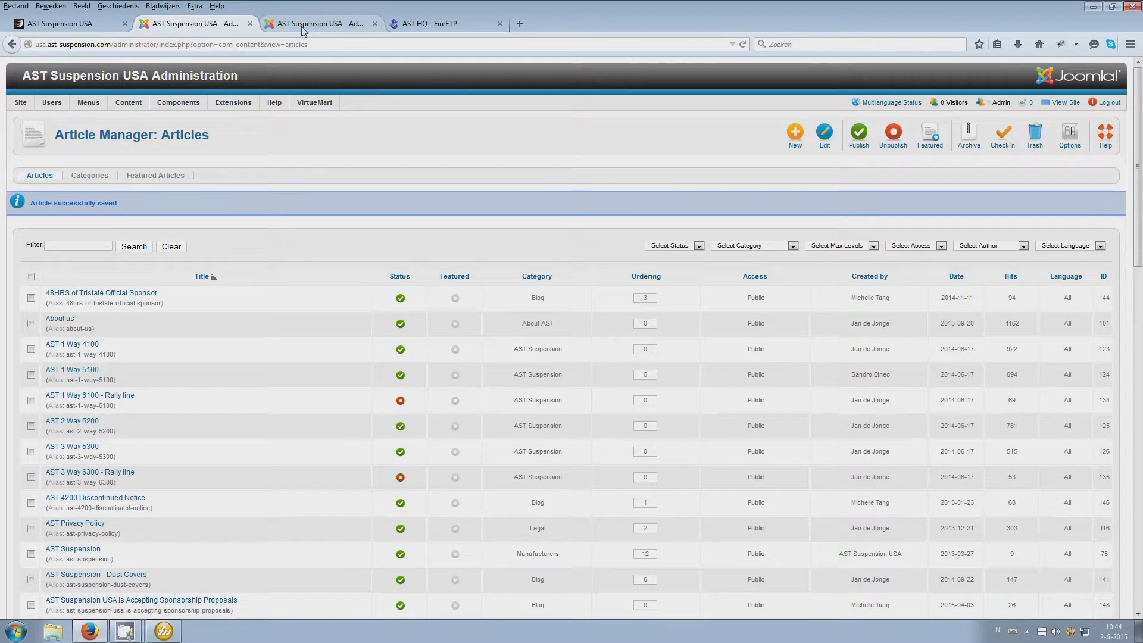
pyautogui.moveTo(238, 104)
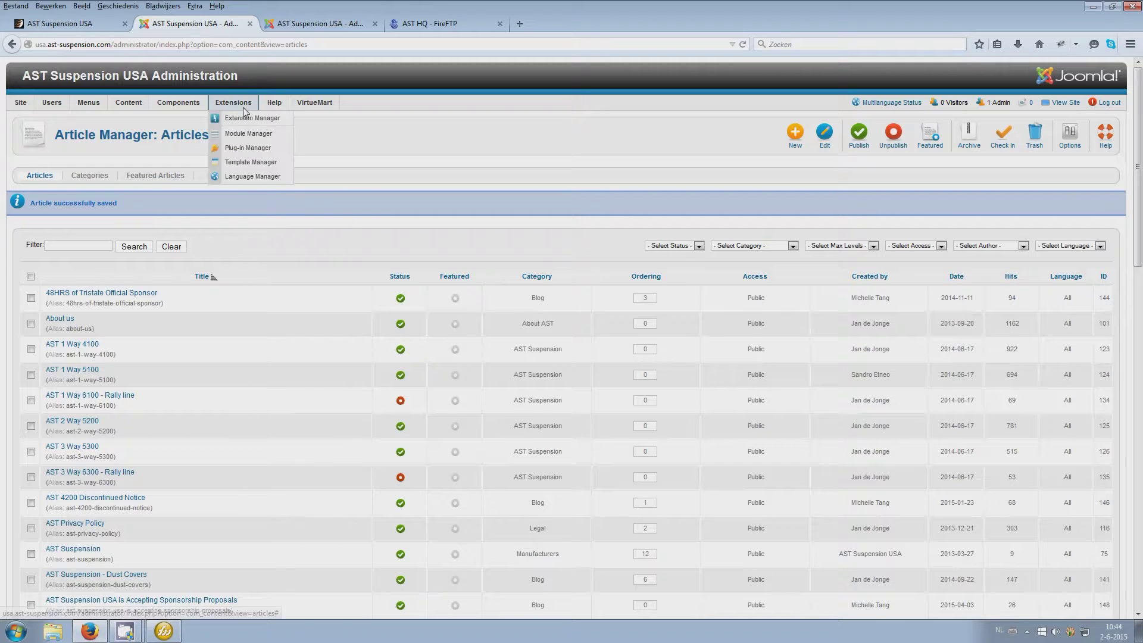
pyautogui.click(244, 135)
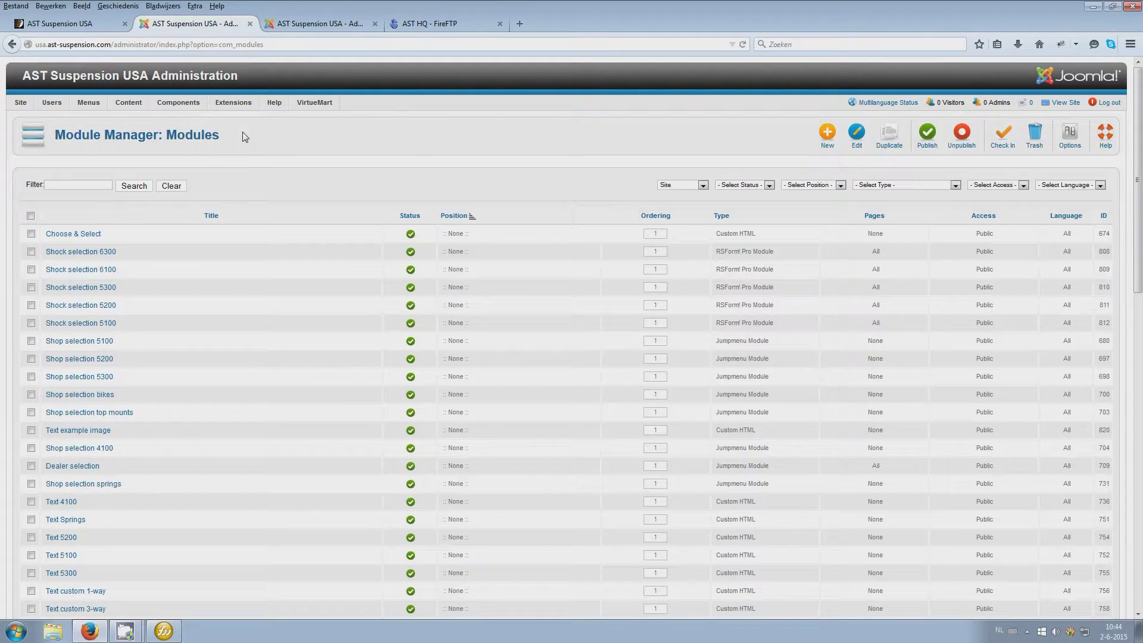
# Filter the modules by 'slide' and open the Slideshow module for editing
pyautogui.scroll(-12, 244, 137)
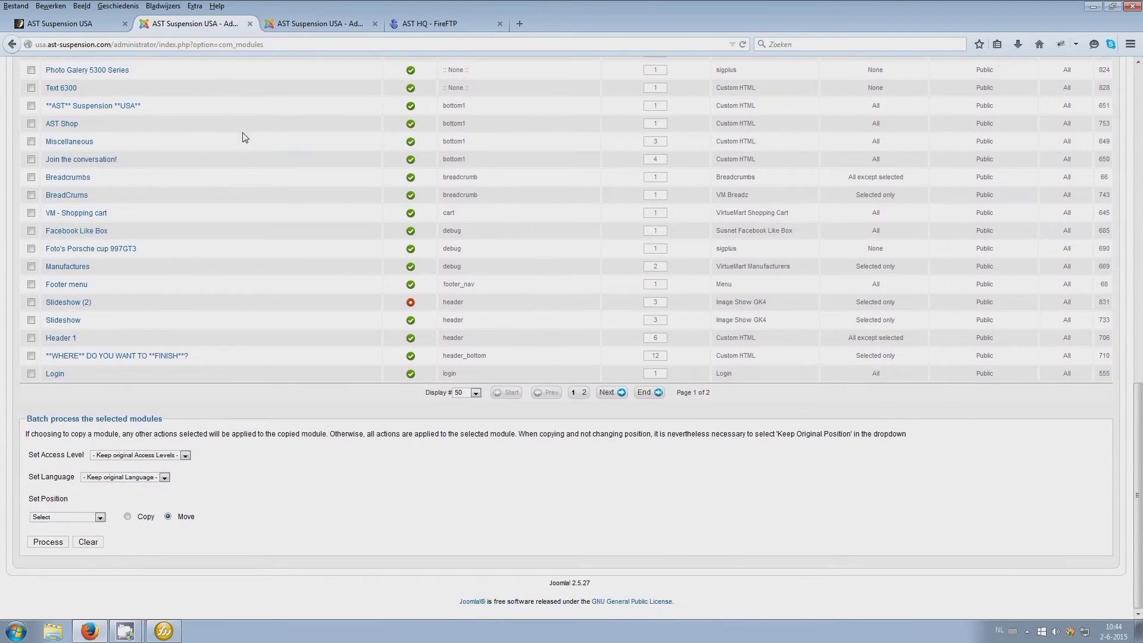
pyautogui.scroll(15, 244, 137)
pyautogui.click(99, 189)
pyautogui.write('slide')
pyautogui.press('Return')
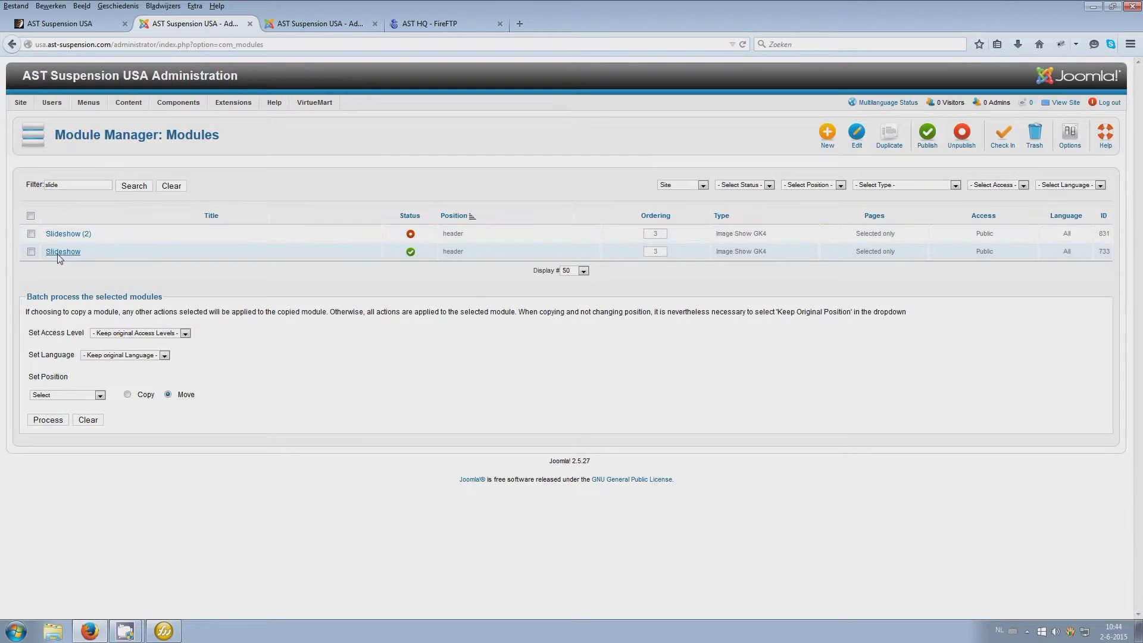
pyautogui.click(60, 252)
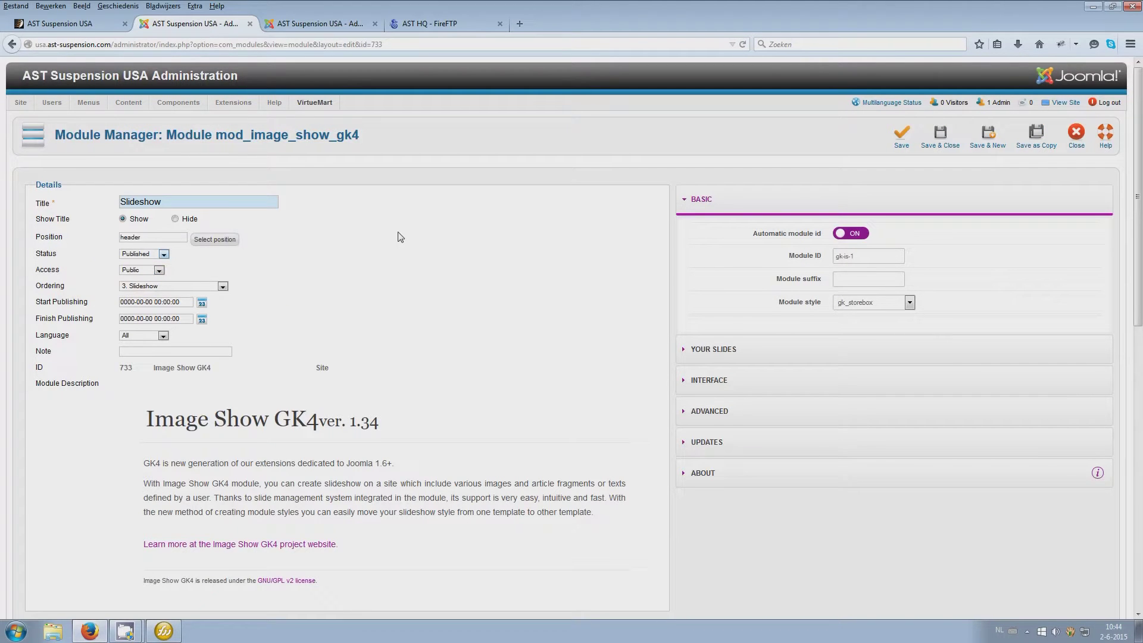
pyautogui.scroll(-2, 400, 236)
# Browse the Select Position list, including gk_storebox bottom1, then close it unchanged
pyautogui.click(204, 172)
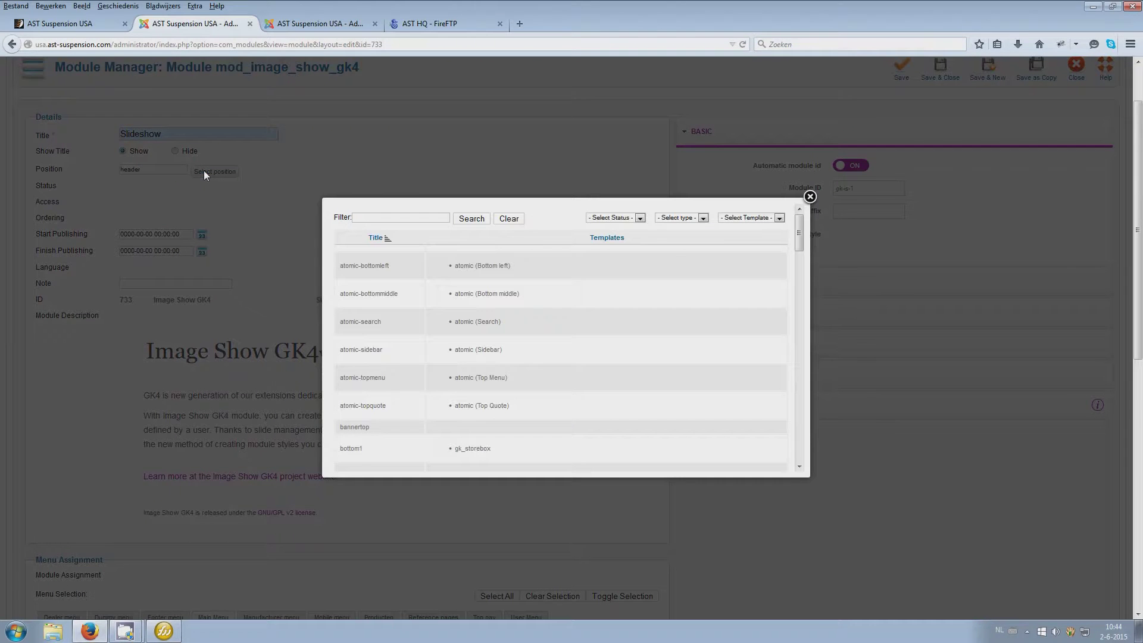
pyautogui.scroll(-6, 396, 277)
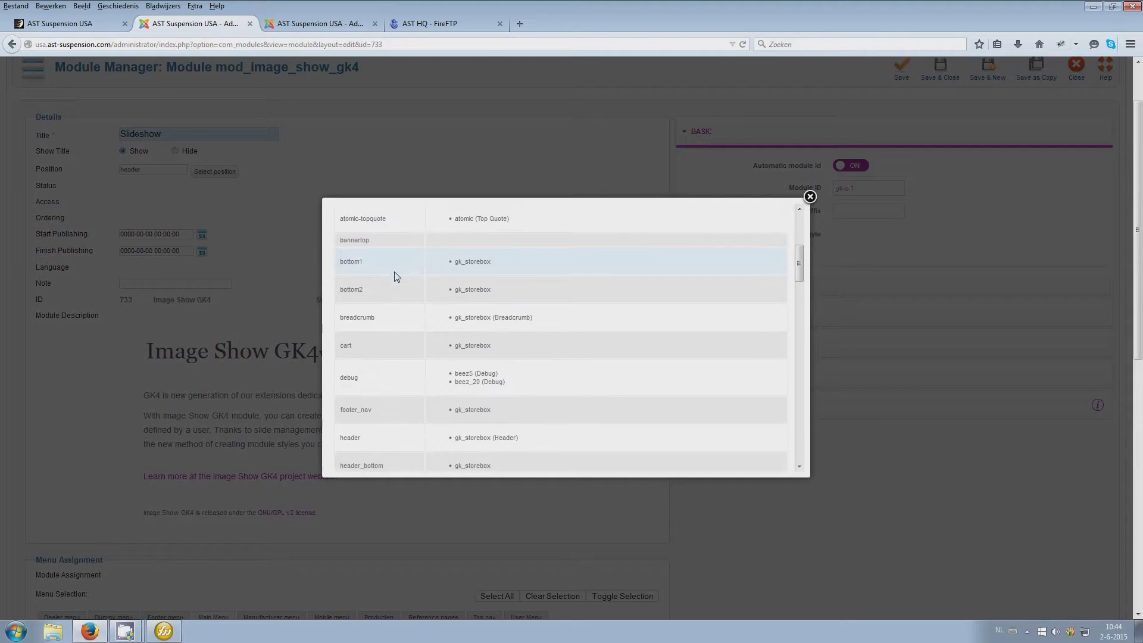
pyautogui.scroll(2, 395, 276)
pyautogui.moveTo(500, 320); pyautogui.dragTo(459, 321)
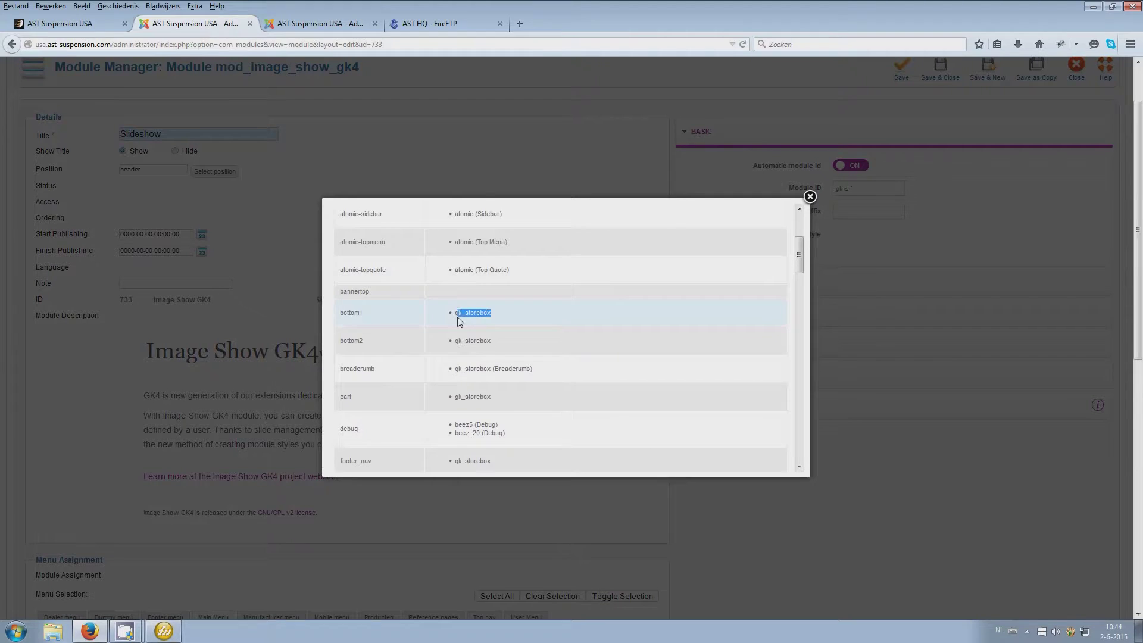
pyautogui.scroll(-5, 366, 325)
pyautogui.scroll(-6, 365, 325)
pyautogui.scroll(-9, 366, 325)
pyautogui.scroll(-13, 366, 326)
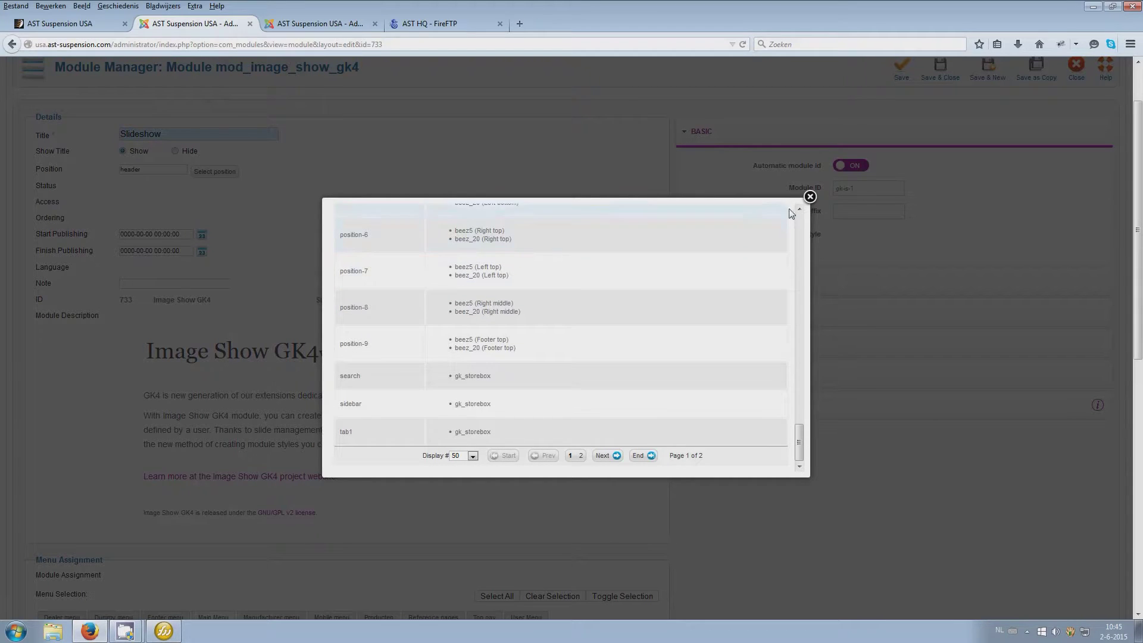
pyautogui.click(810, 196)
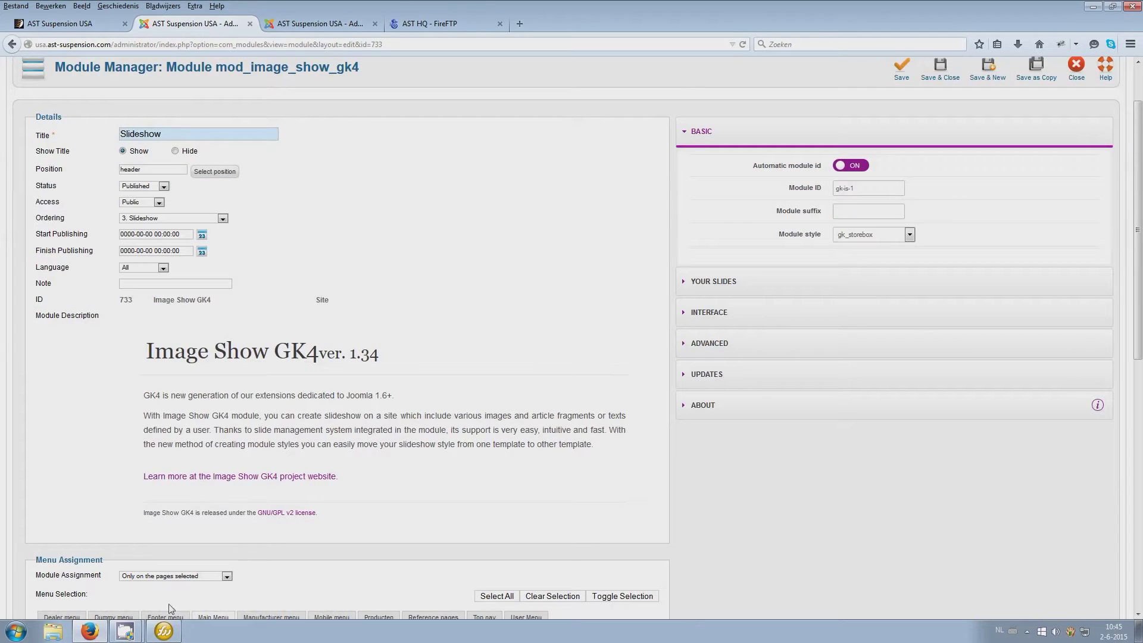
pyautogui.click(163, 630)
pyautogui.click(134, 38)
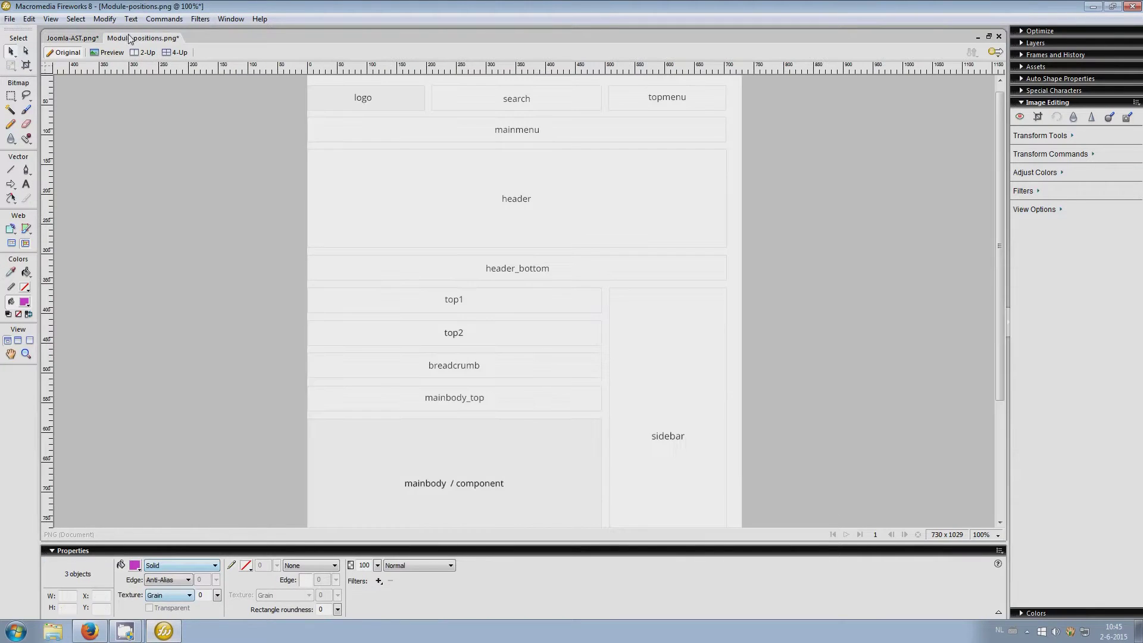
pyautogui.scroll(-9, 346, 372)
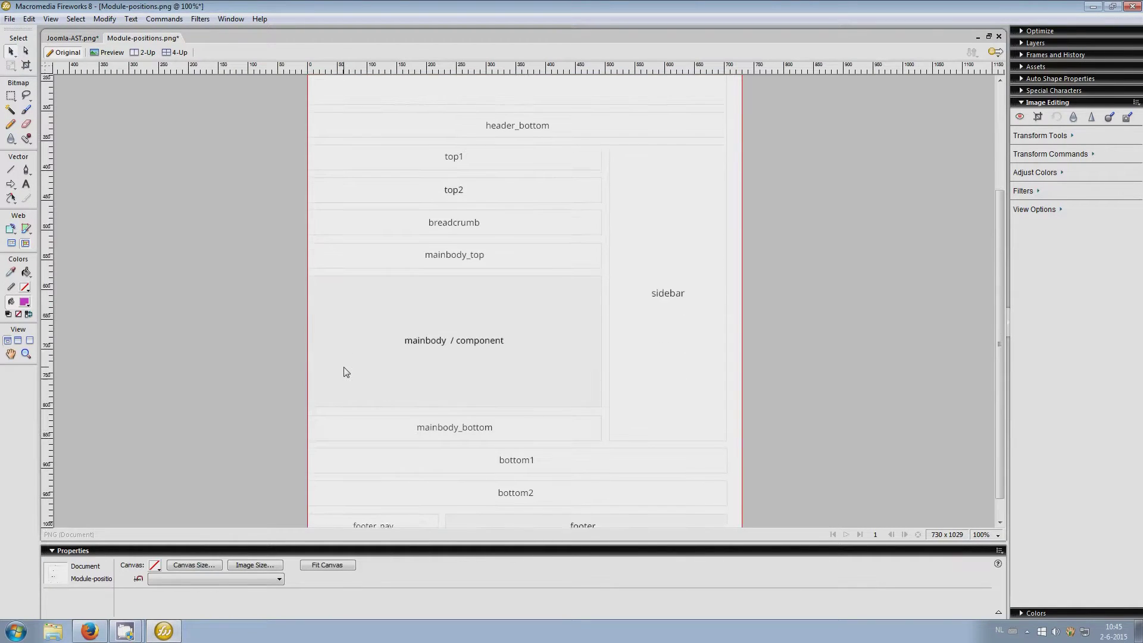
pyautogui.scroll(9, 346, 372)
pyautogui.scroll(2, 346, 372)
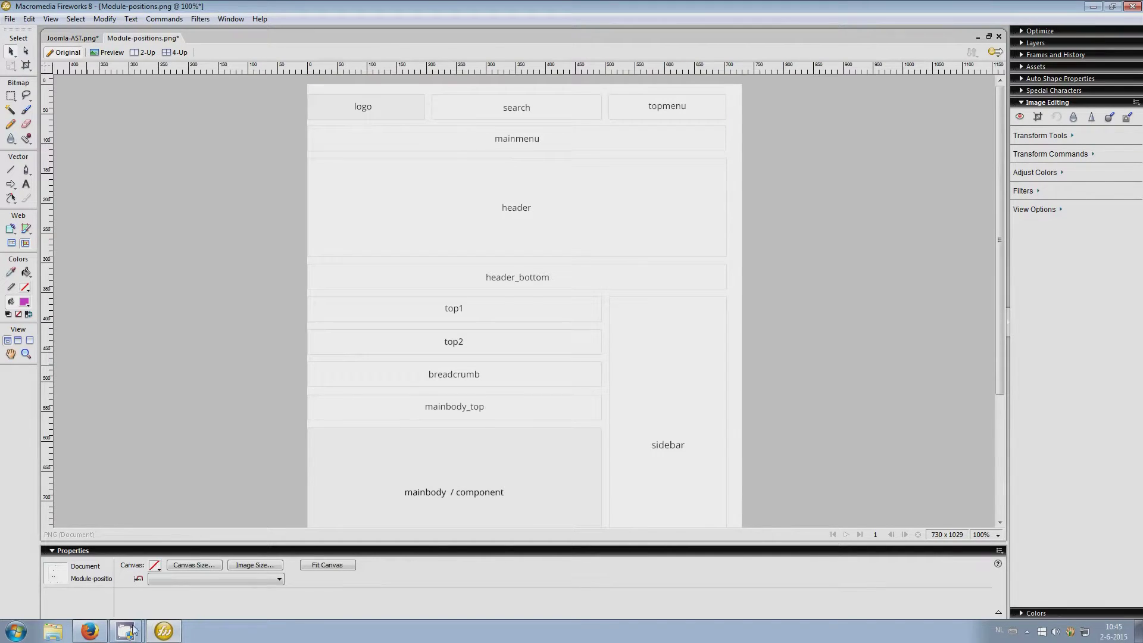
pyautogui.click(86, 633)
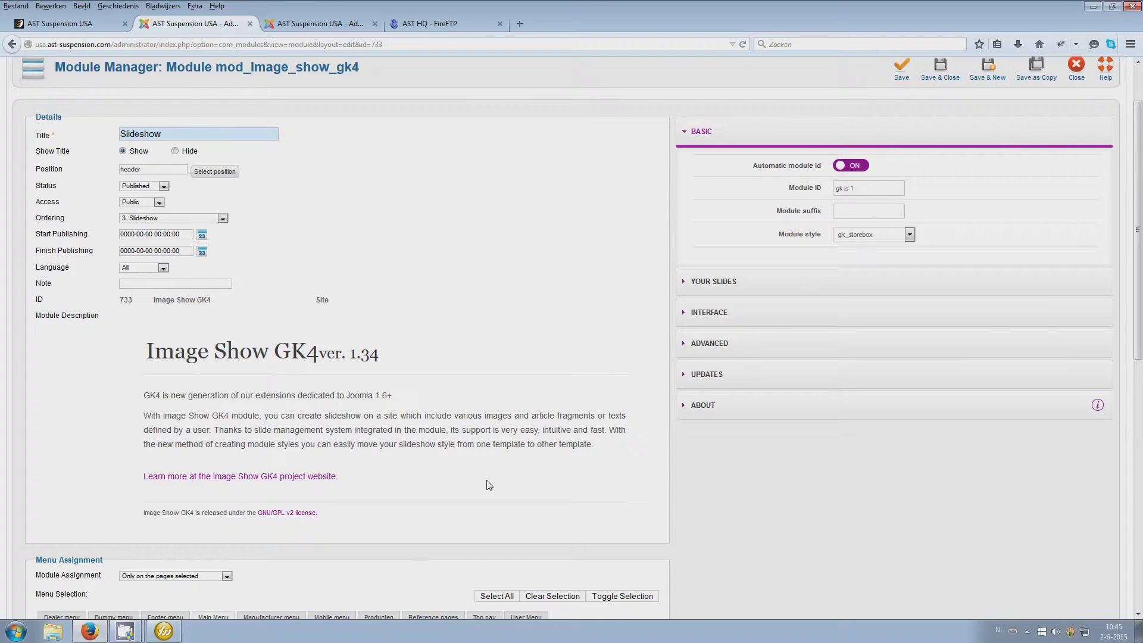
pyautogui.moveTo(138, 169); pyautogui.dragTo(109, 168)
pyautogui.scroll(-7, 331, 237)
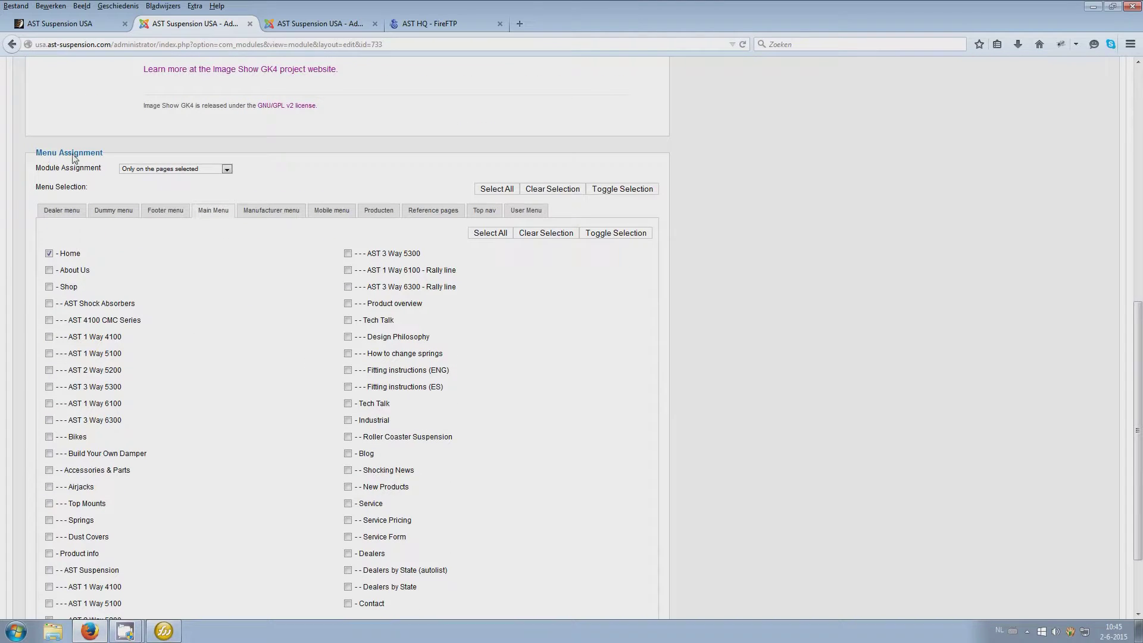
pyautogui.click(151, 171)
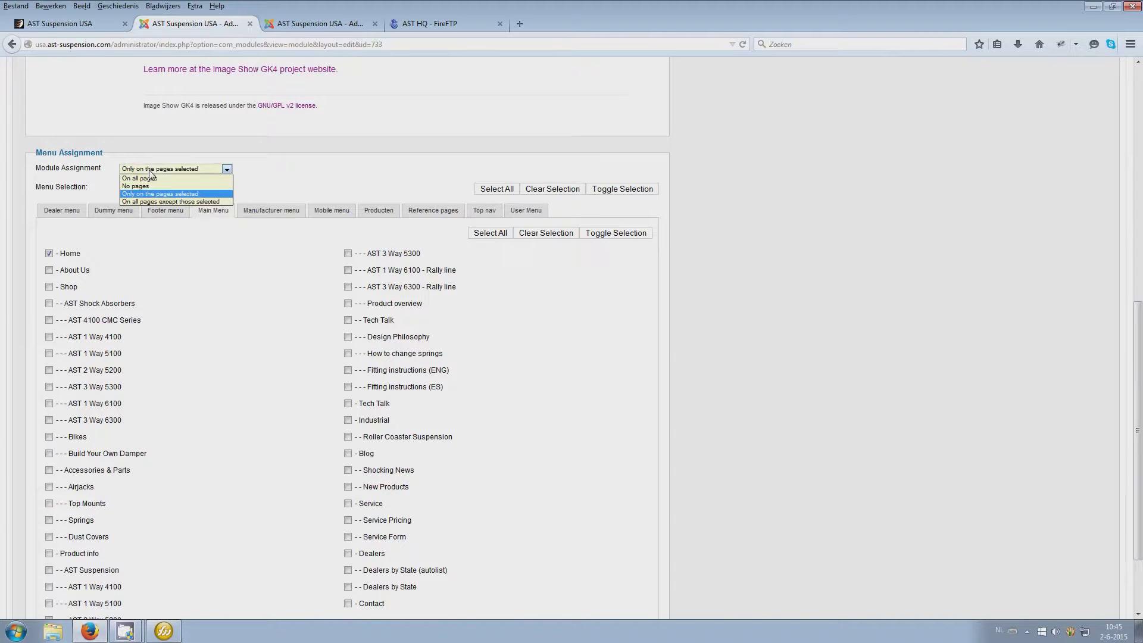
pyautogui.click(144, 195)
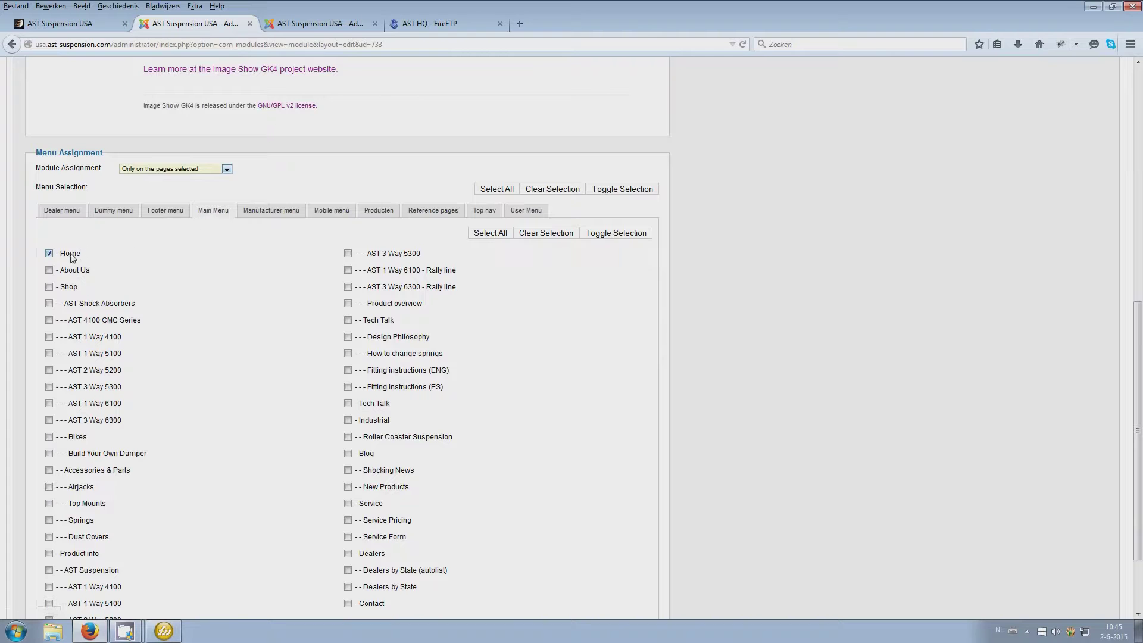
pyautogui.scroll(-3, 601, 300)
pyautogui.scroll(10, 609, 304)
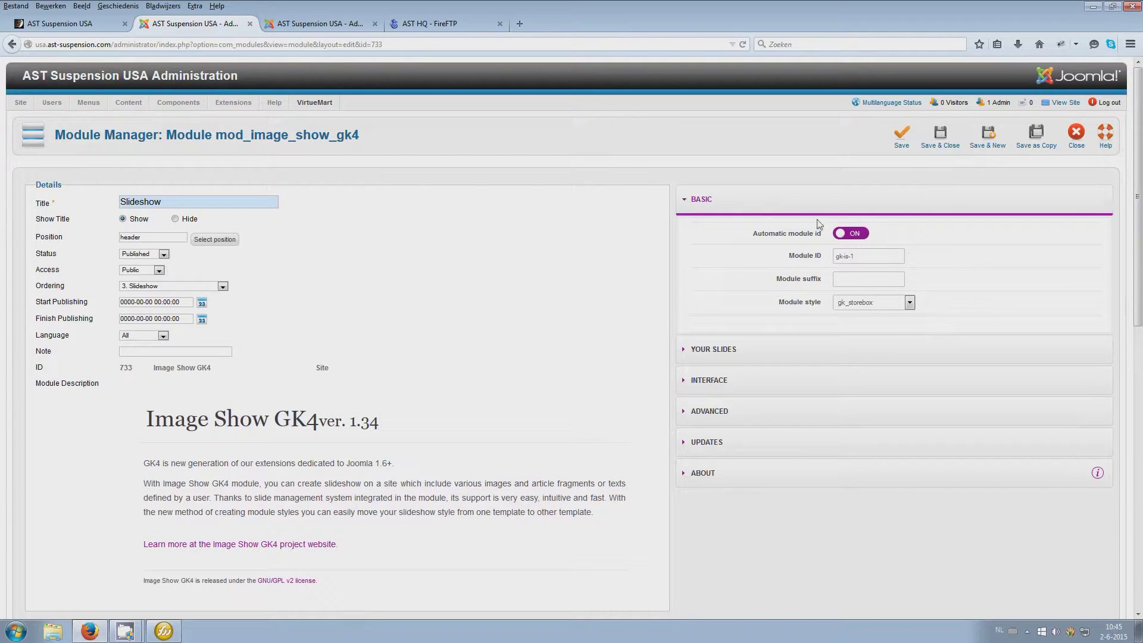
# Expand Your Slides, start a new Text slide, then cancel it
pyautogui.click(705, 351)
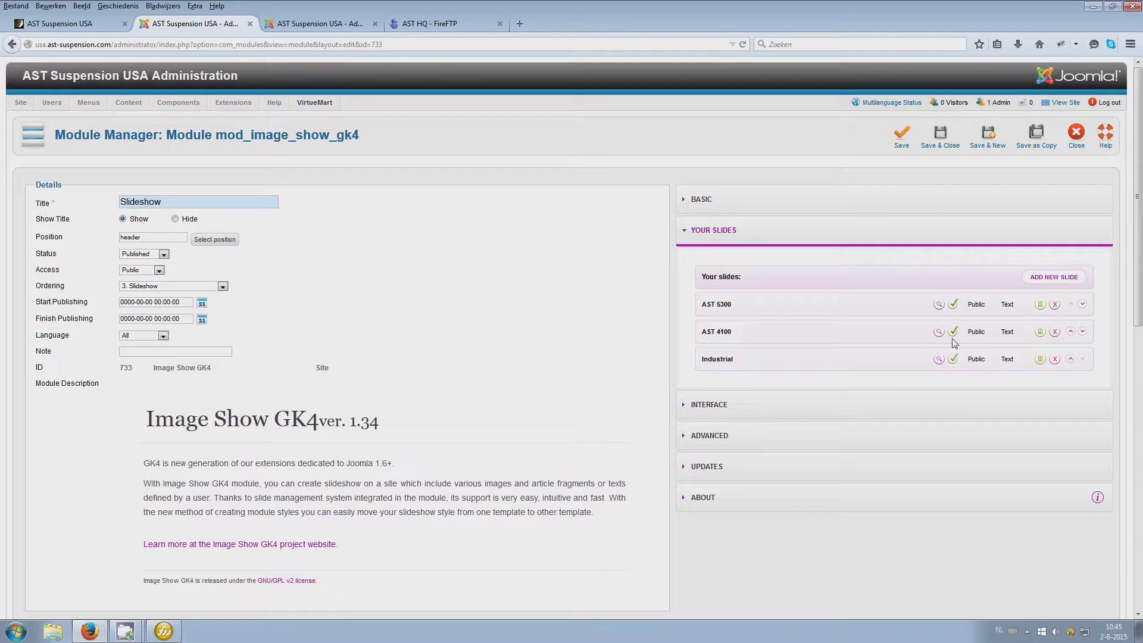
pyautogui.click(1052, 277)
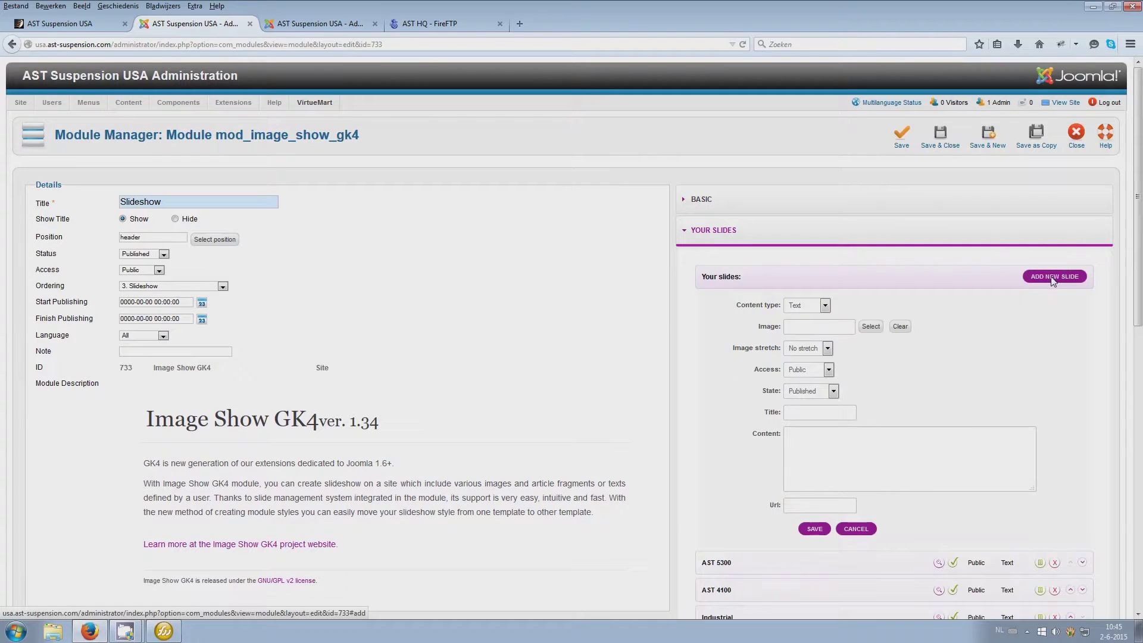
pyautogui.click(804, 304)
pyautogui.click(797, 311)
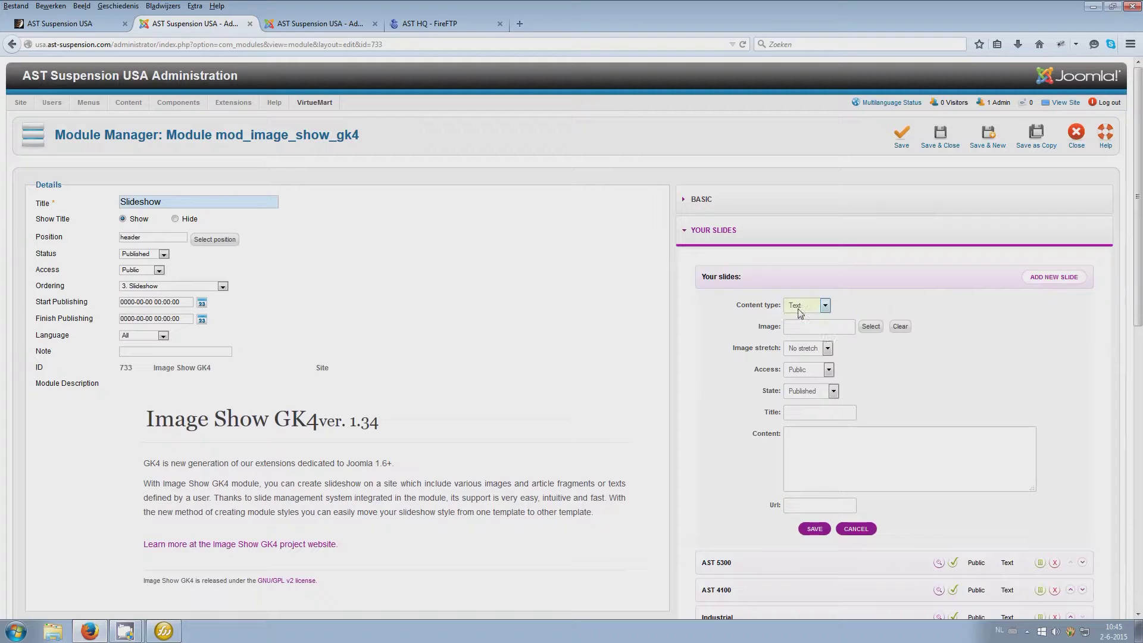
pyautogui.scroll(-4, 1023, 304)
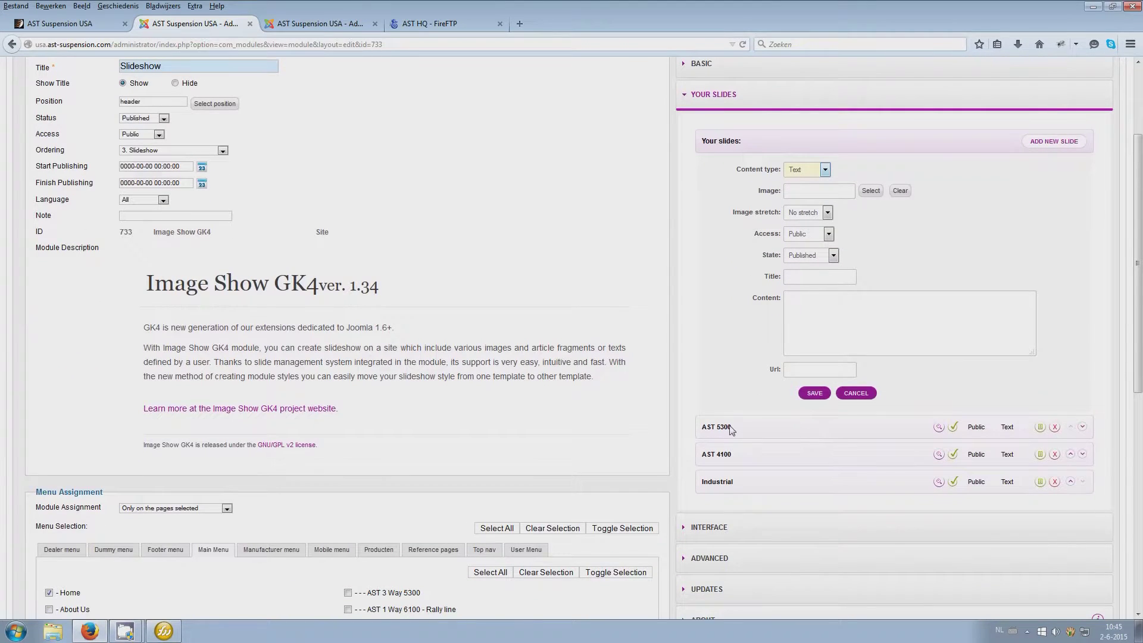
pyautogui.click(857, 394)
# Open the AST 5300 slide, select its HTML content, then go to the Article Manager
pyautogui.click(771, 168)
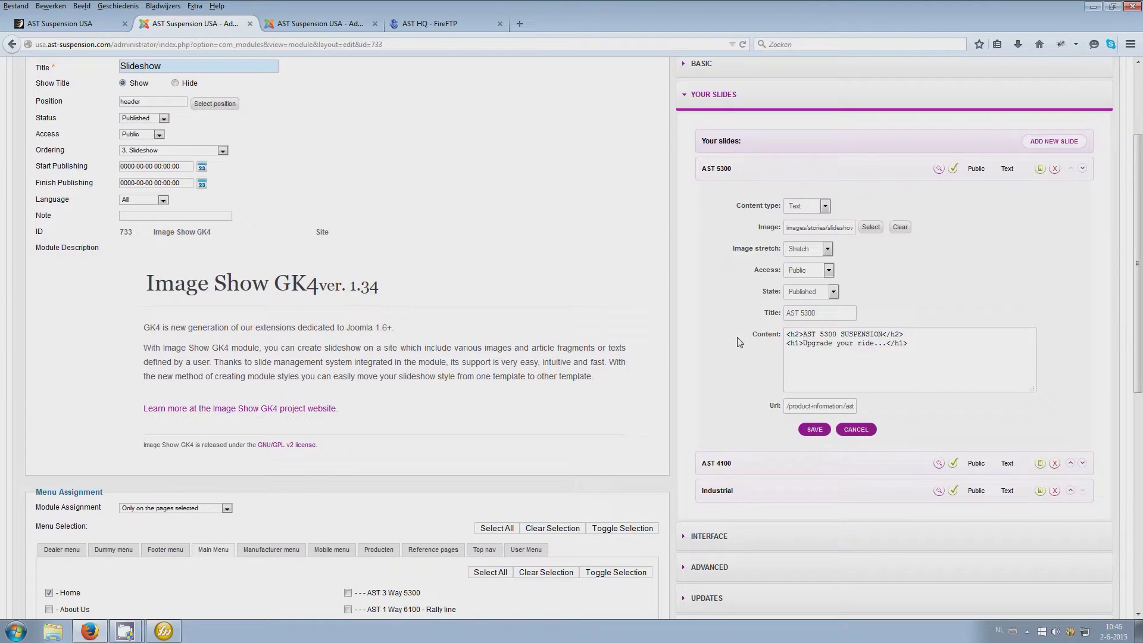
pyautogui.moveTo(935, 368); pyautogui.dragTo(762, 340)
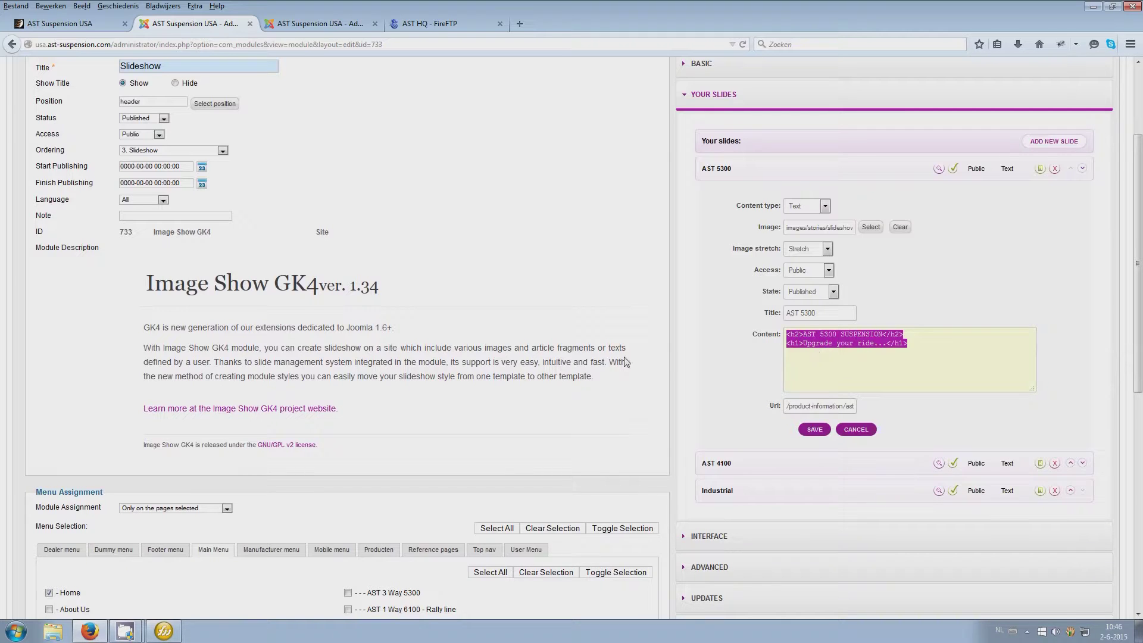
pyautogui.scroll(4, 625, 361)
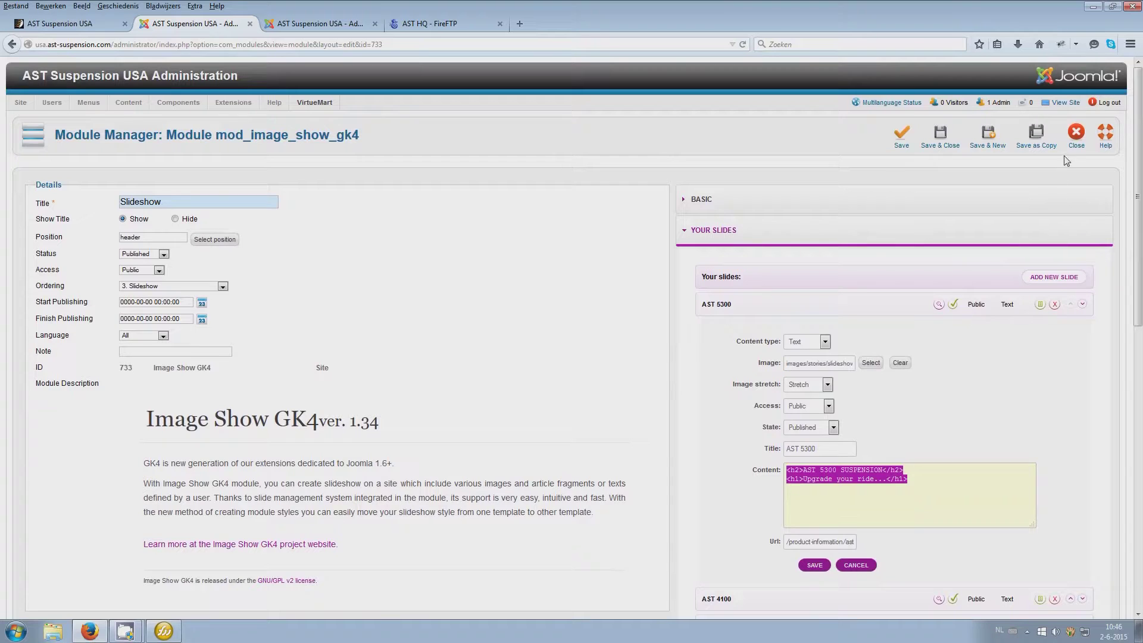
pyautogui.click(314, 23)
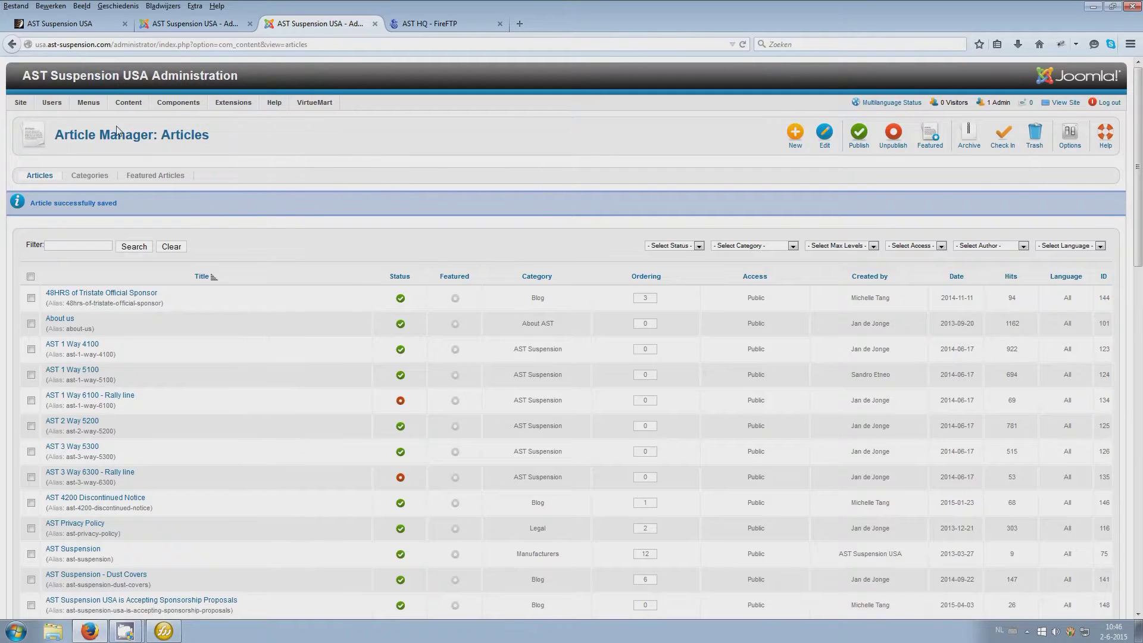
# Start a new article with test text and make its first line Heading 1
pyautogui.click(795, 143)
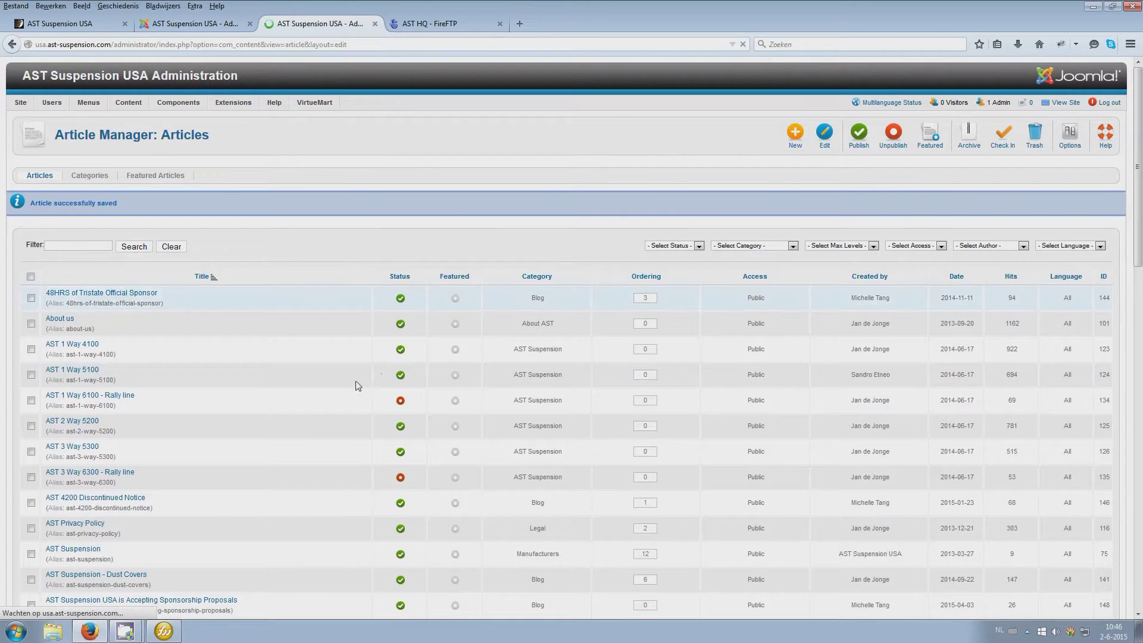
pyautogui.write('bfkjbkjxvkjbvkjbvxkj')
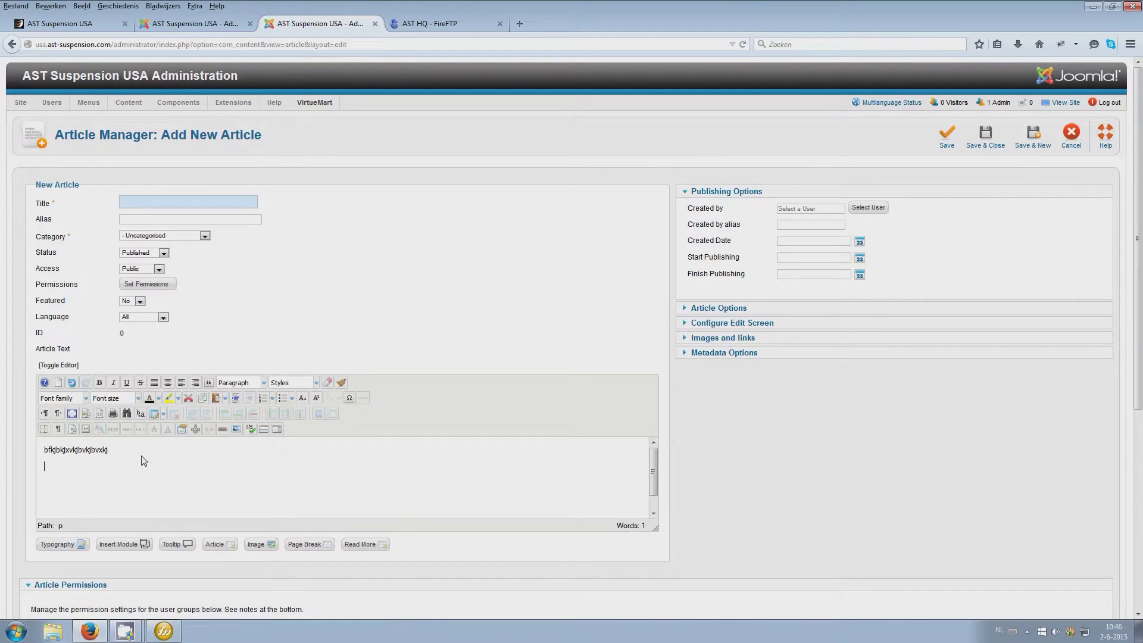
pyautogui.moveTo(143, 460); pyautogui.dragTo(12, 451)
pyautogui.click(237, 384)
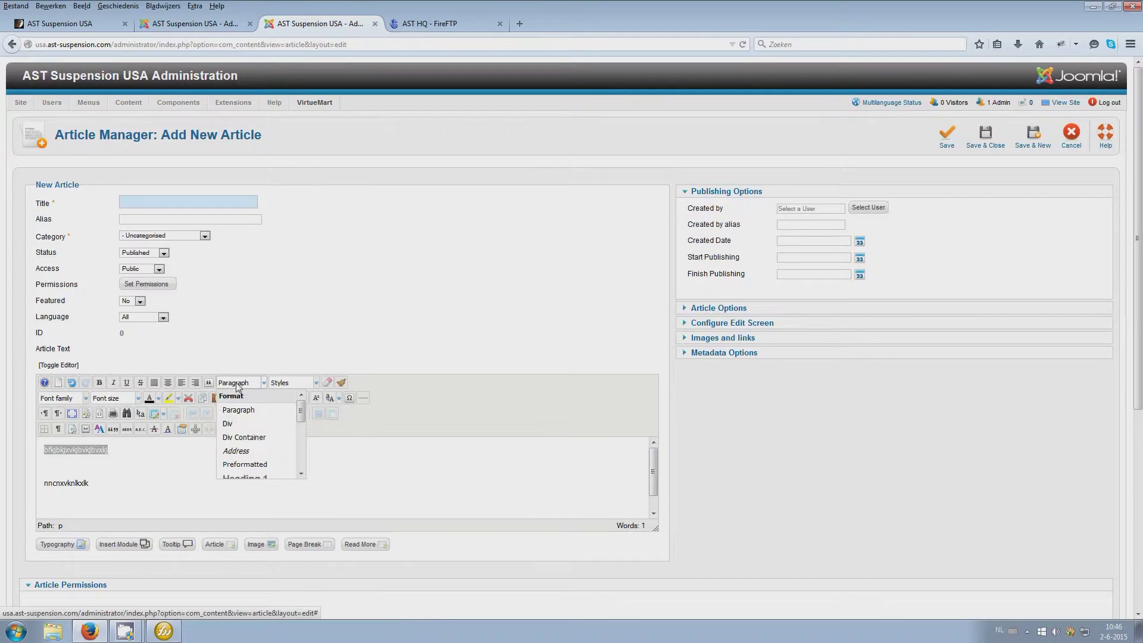
pyautogui.scroll(-2, 233, 411)
pyautogui.click(233, 411)
# Make the second line Heading 4 and view the article's raw HTML
pyautogui.click(129, 469)
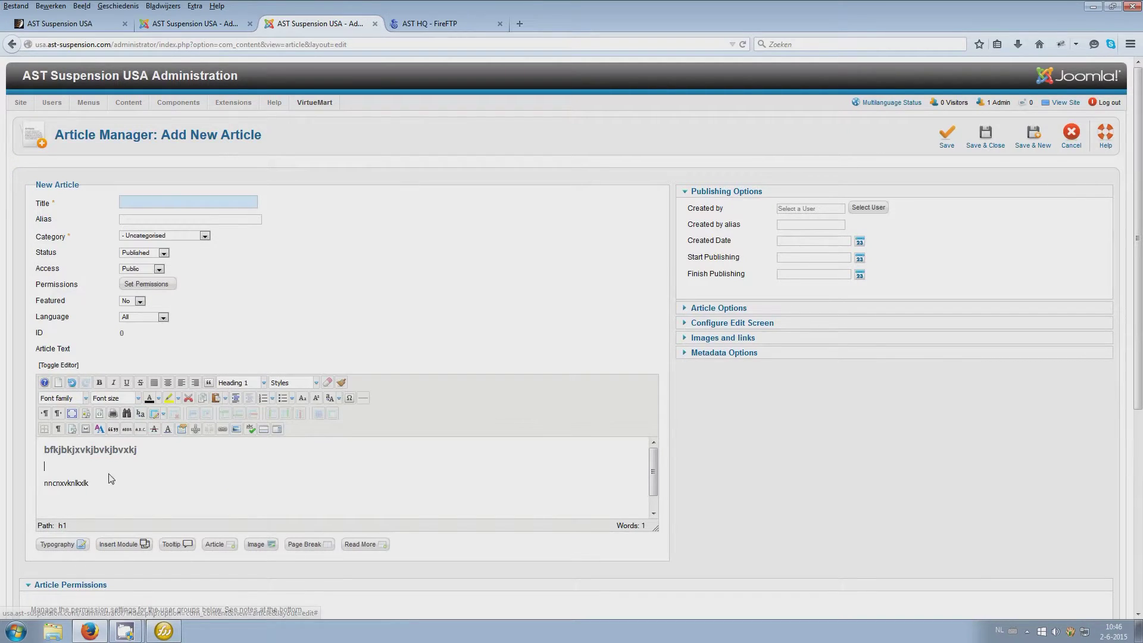
pyautogui.moveTo(109, 489); pyautogui.dragTo(41, 483)
pyautogui.click(250, 383)
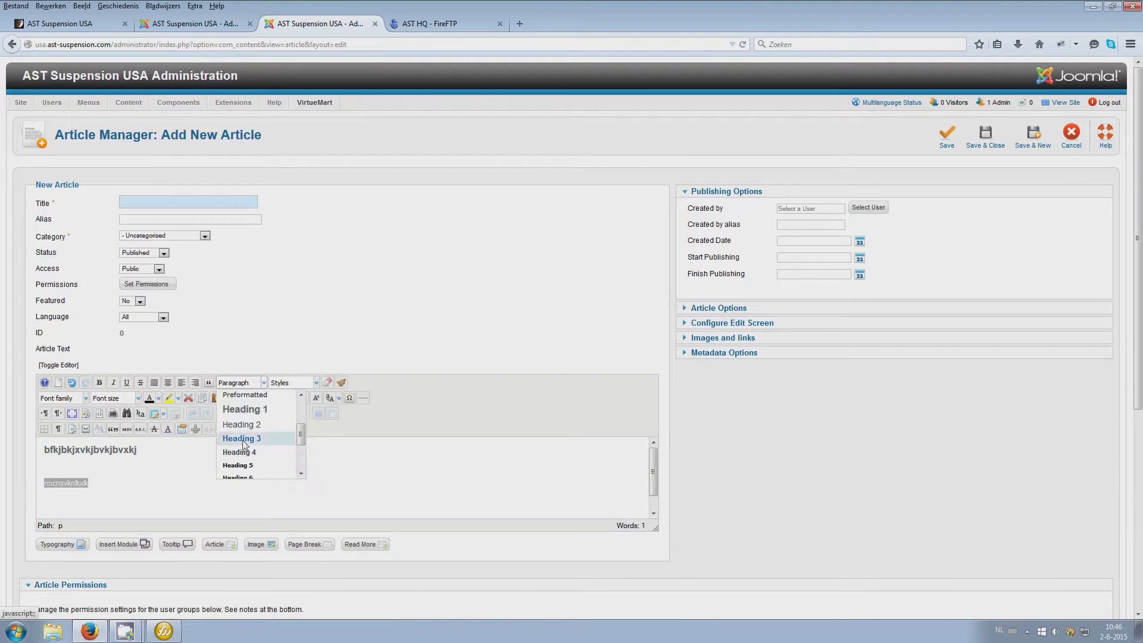
pyautogui.click(240, 452)
pyautogui.click(98, 466)
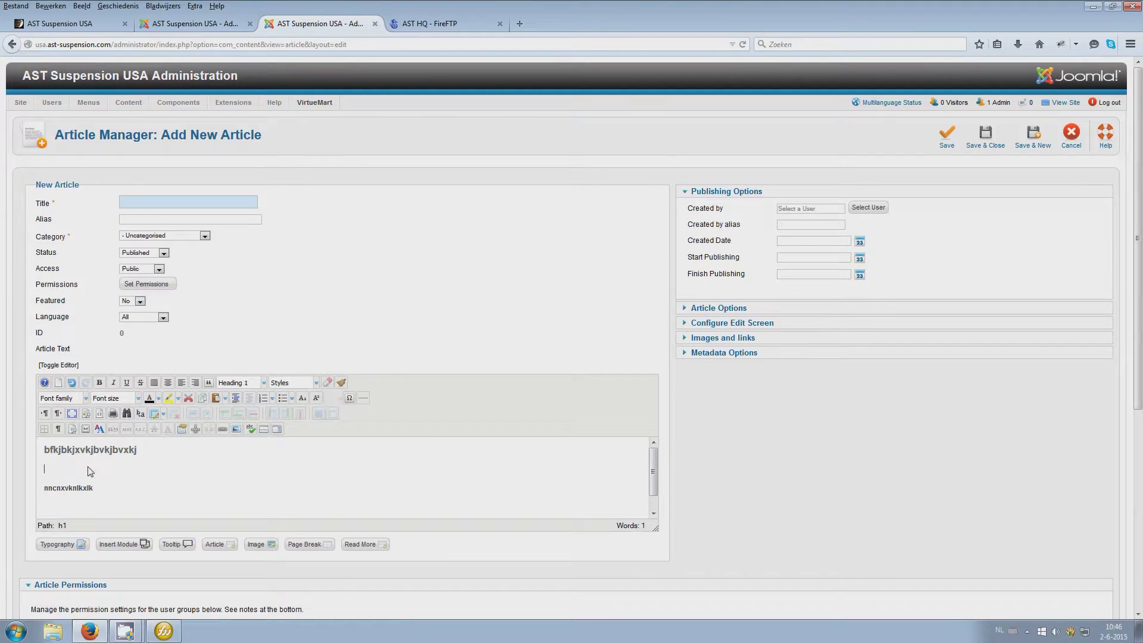
pyautogui.click(73, 366)
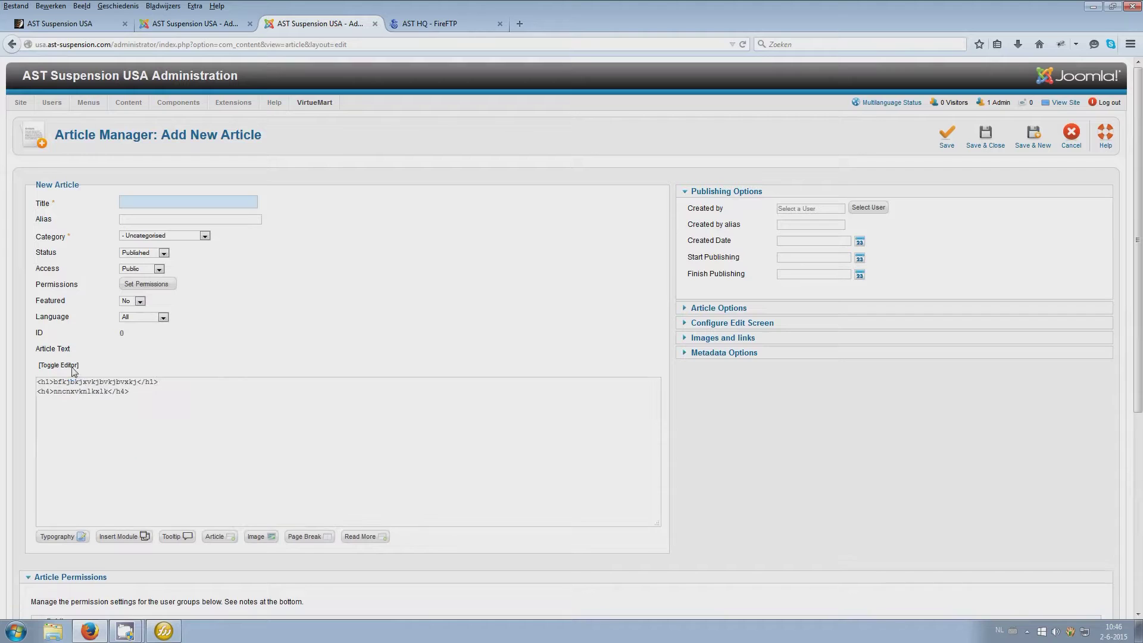
pyautogui.moveTo(176, 436); pyautogui.dragTo(29, 383)
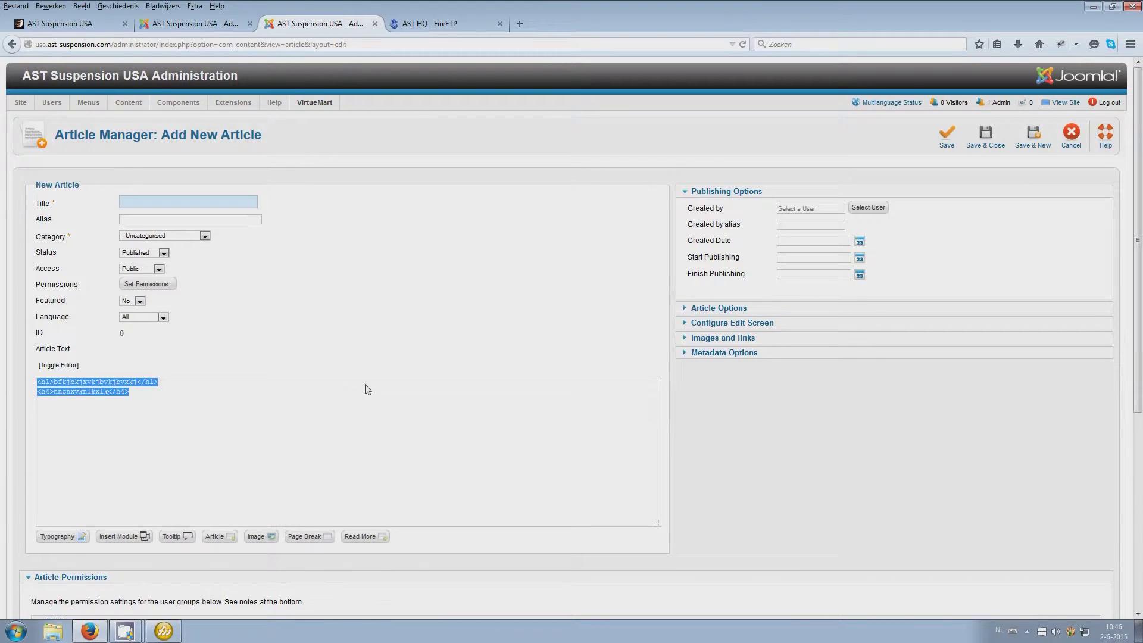
pyautogui.click(173, 27)
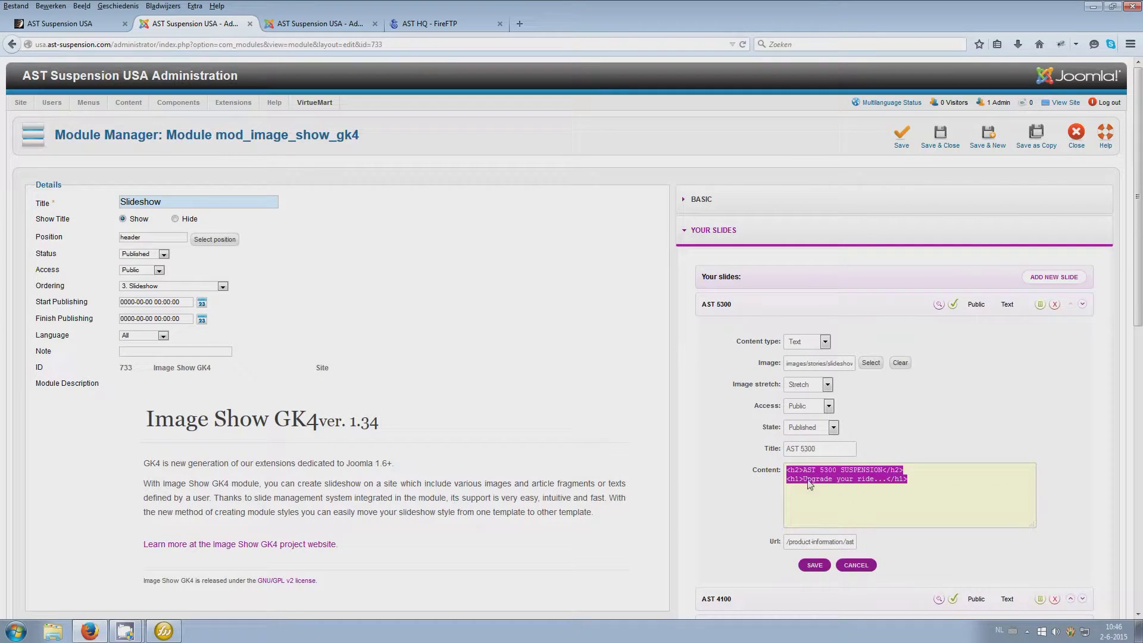
# Select the AST 5300 slide's title and content, then switch to the public homepage
pyautogui.moveTo(826, 451); pyautogui.dragTo(751, 450)
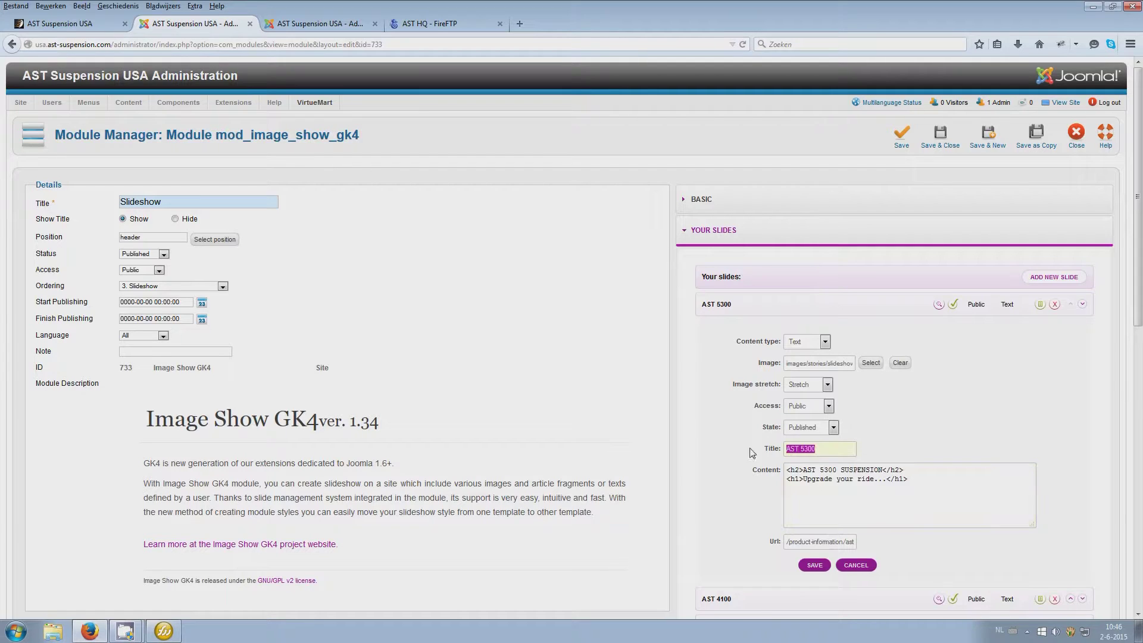
pyautogui.click(752, 501)
pyautogui.moveTo(920, 493); pyautogui.dragTo(777, 469)
pyautogui.click(776, 469)
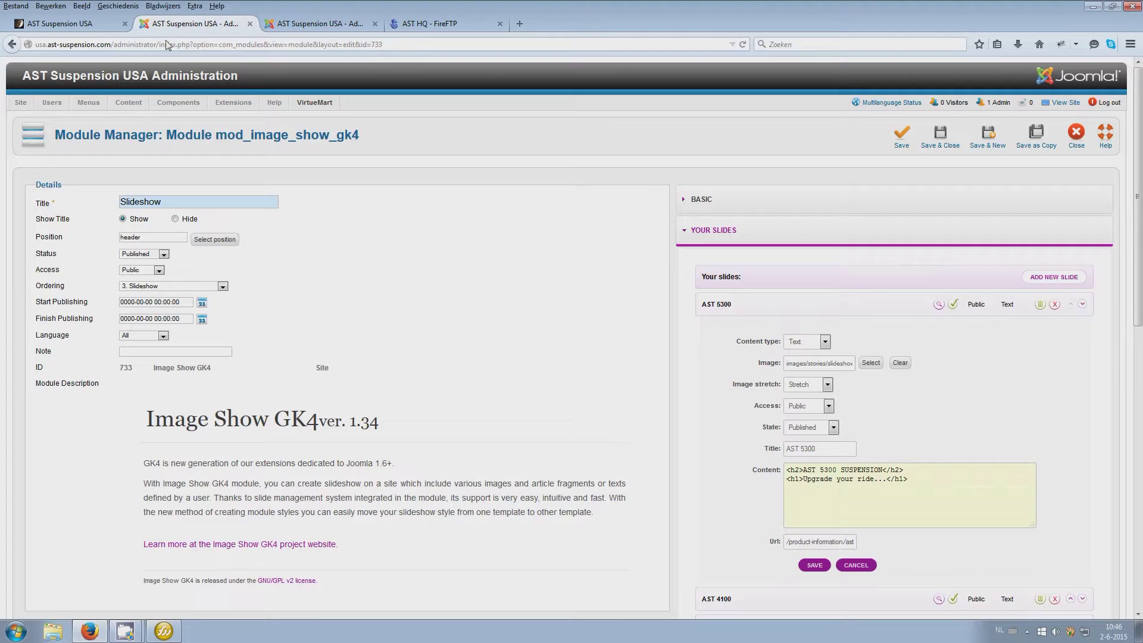
pyautogui.click(108, 24)
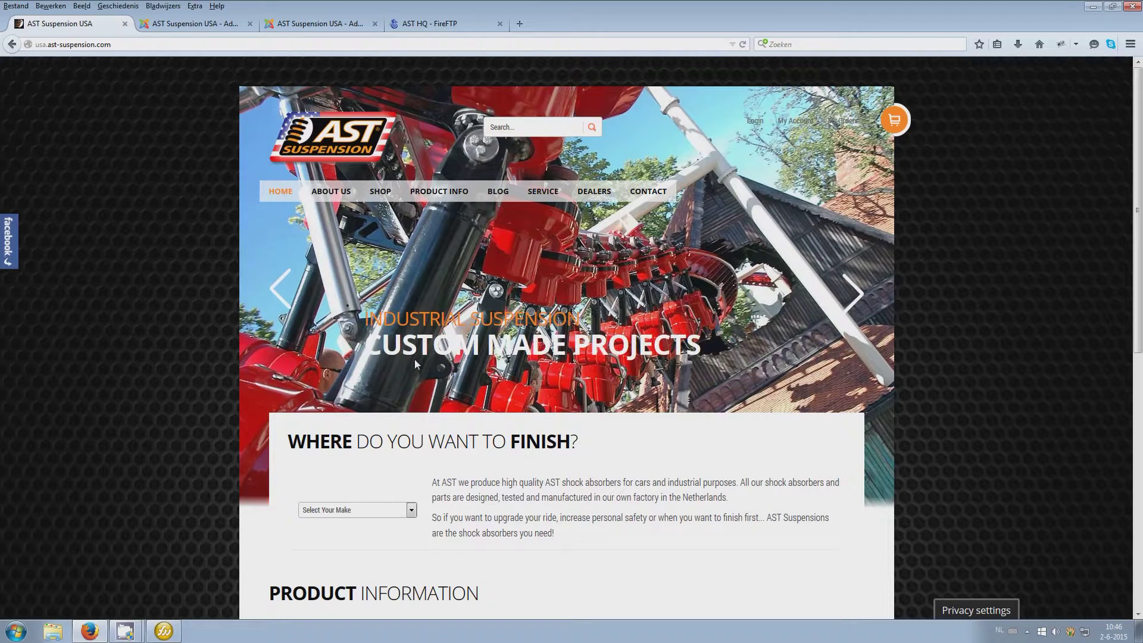
# Close the Slideshow module editor and clear the module filter to list all modules
pyautogui.click(187, 25)
pyautogui.scroll(-4, 480, 320)
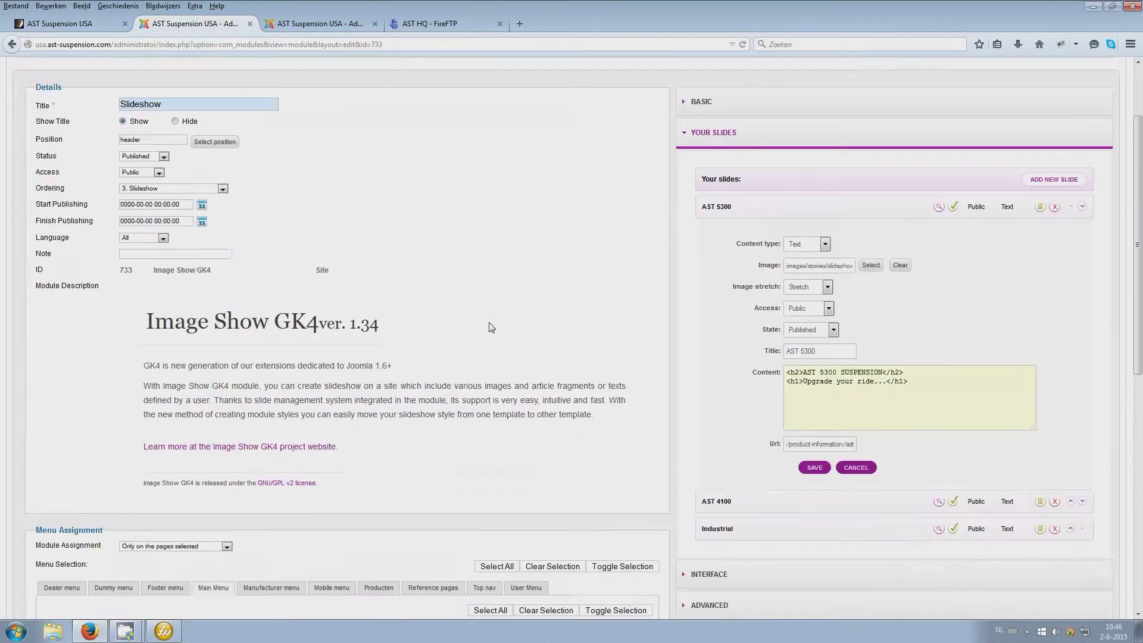
pyautogui.scroll(4, 479, 320)
pyautogui.click(1083, 142)
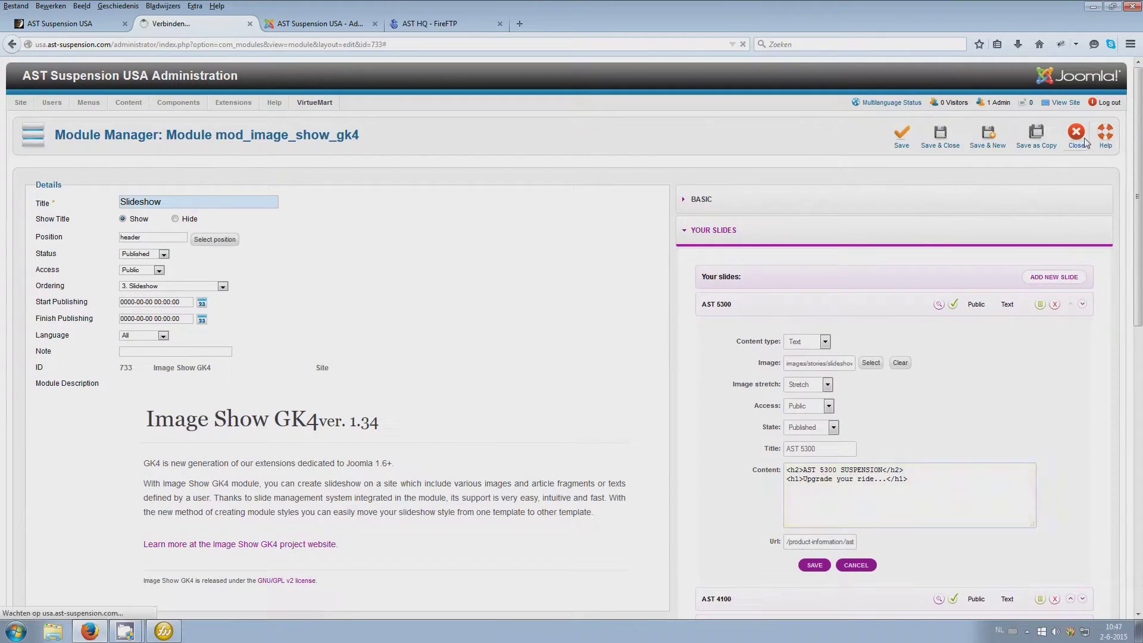
pyautogui.click(171, 185)
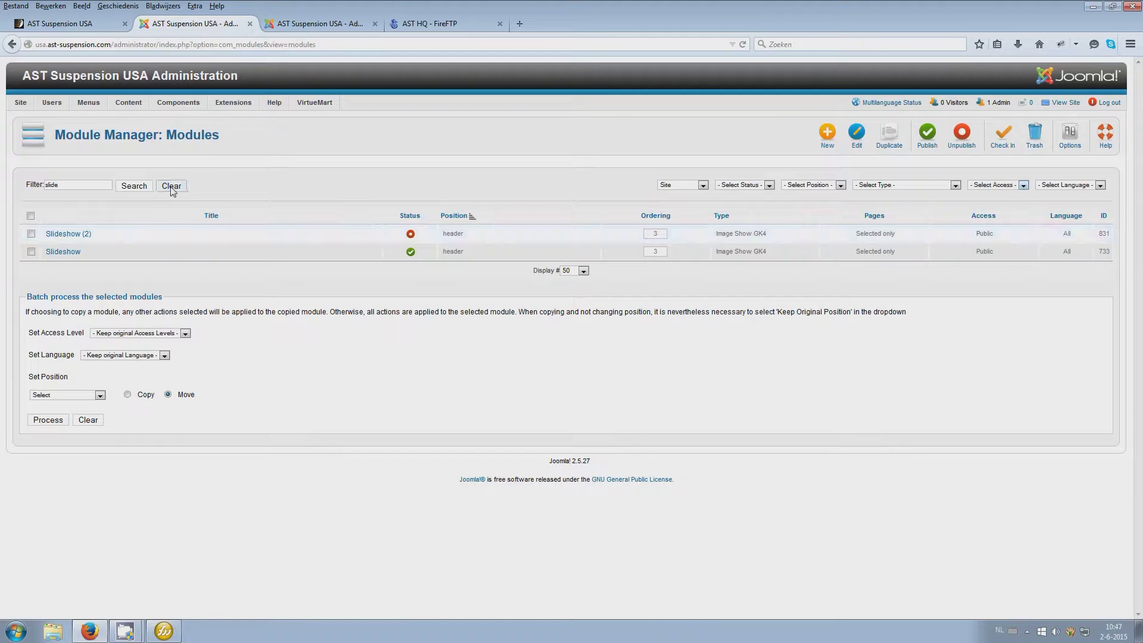
# On the public site, open Product Info > AST 1 Way 4100 and note its AST Shock Absorbers sidebar
pyautogui.click(74, 24)
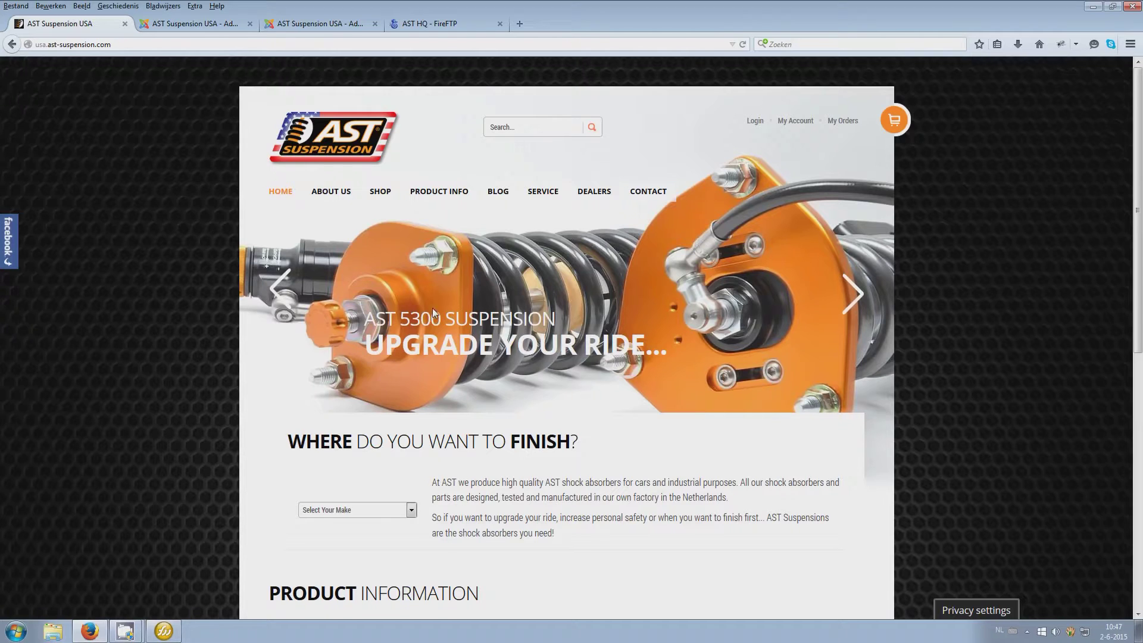
pyautogui.moveTo(445, 200)
pyautogui.click(451, 256)
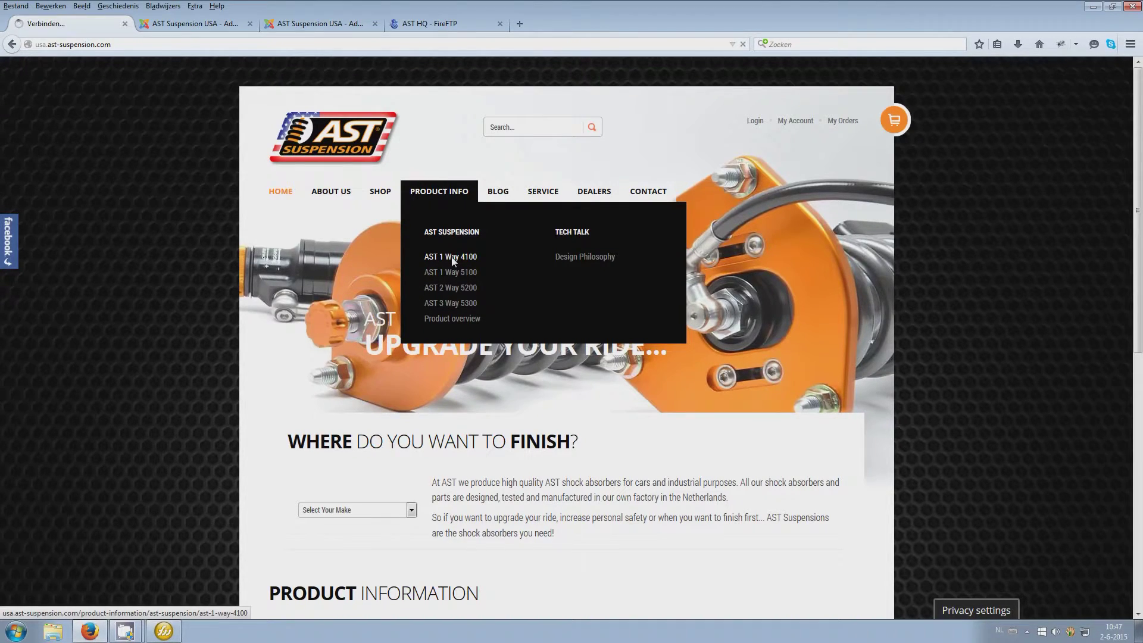
pyautogui.moveTo(381, 270)
pyautogui.mouseDown()
pyautogui.moveTo(270, 264)
pyautogui.moveTo(370, 264)
pyautogui.mouseUp()
pyautogui.click(271, 265)
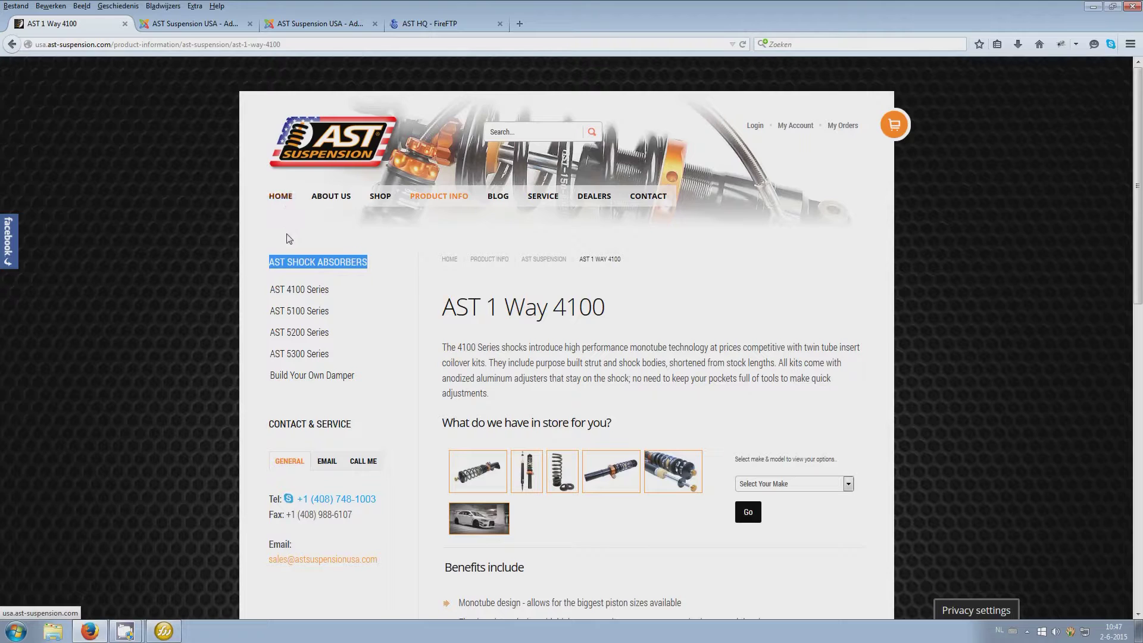
pyautogui.click(323, 26)
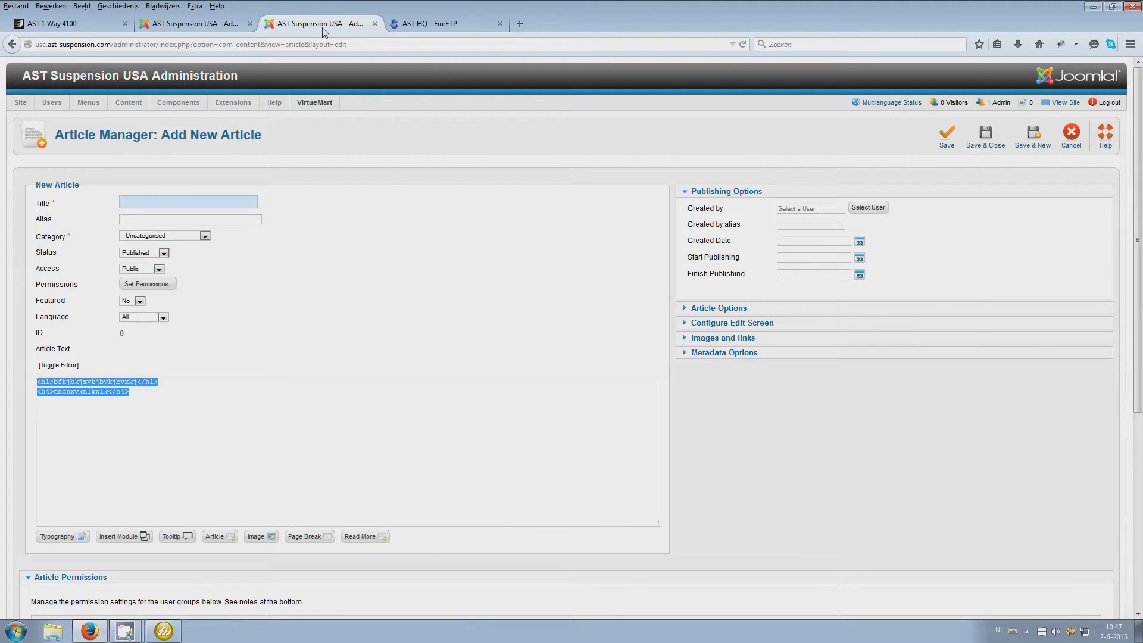
# Filter the Module Manager list by 'ast shock'
pyautogui.click(217, 27)
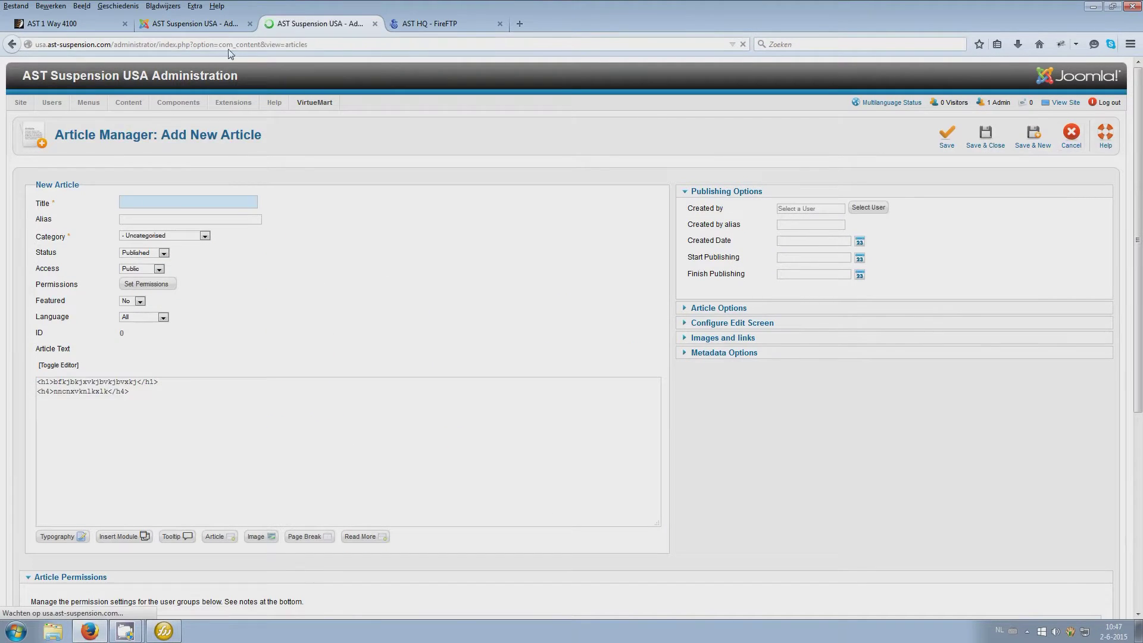
pyautogui.click(61, 186)
pyautogui.write('xxx test module')
pyautogui.press('Return')
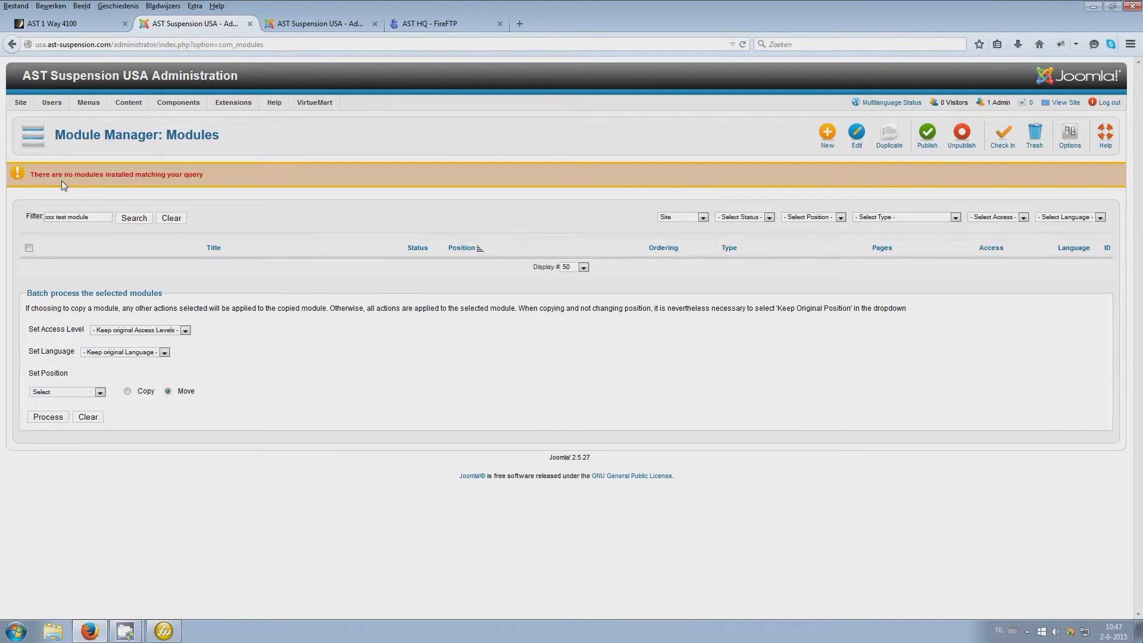
pyautogui.moveTo(106, 218); pyautogui.dragTo(2, 219)
pyautogui.write('ast')
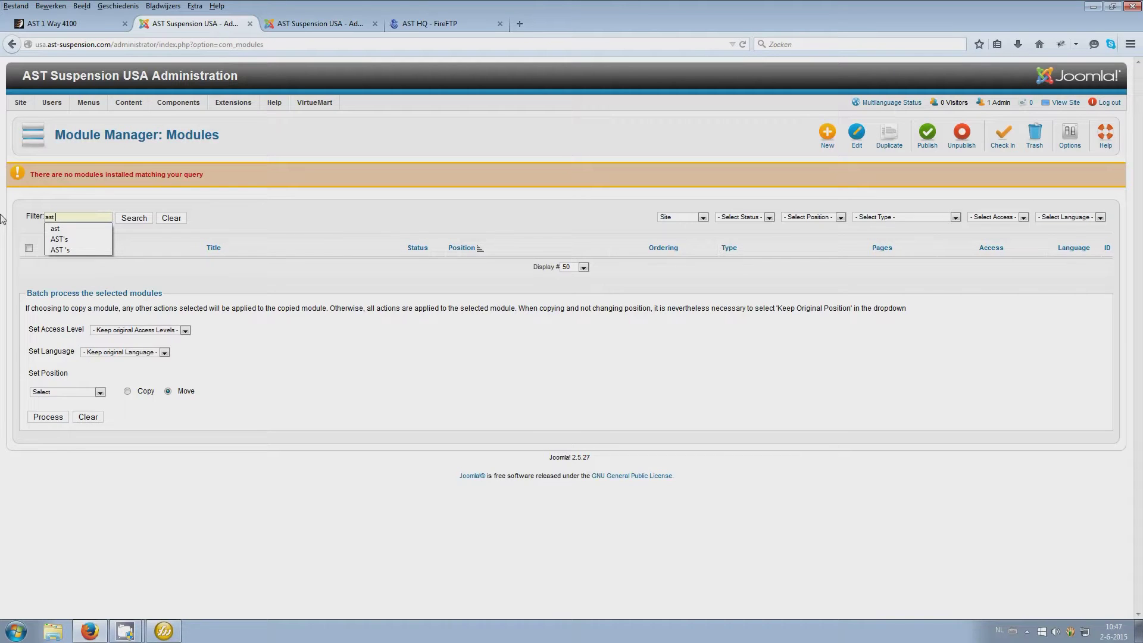
pyautogui.click(99, 26)
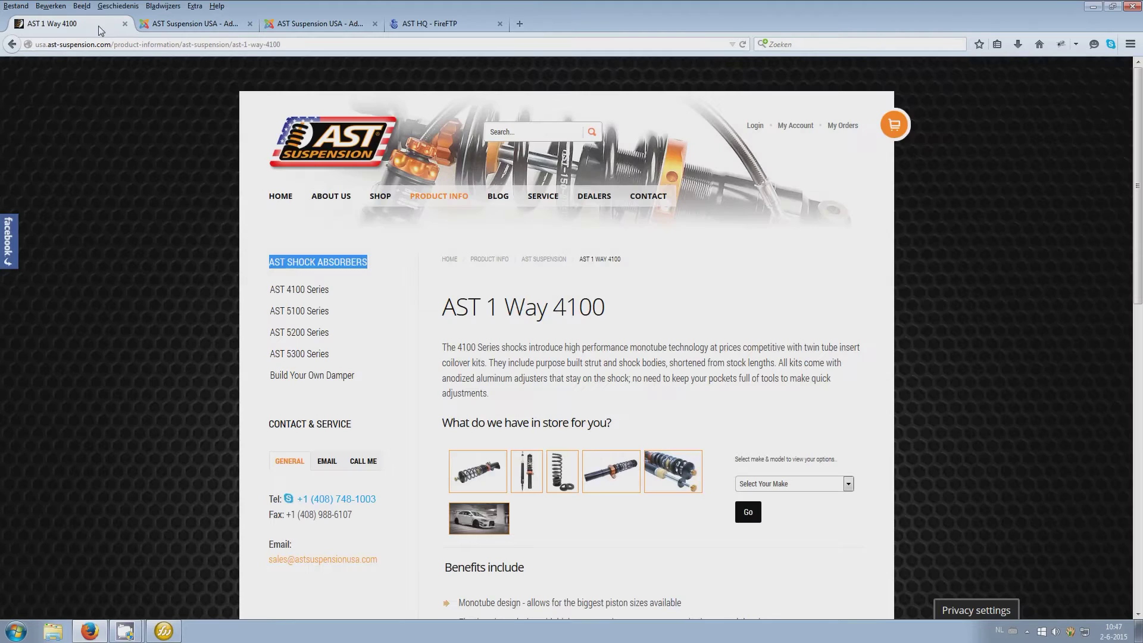
pyautogui.click(191, 24)
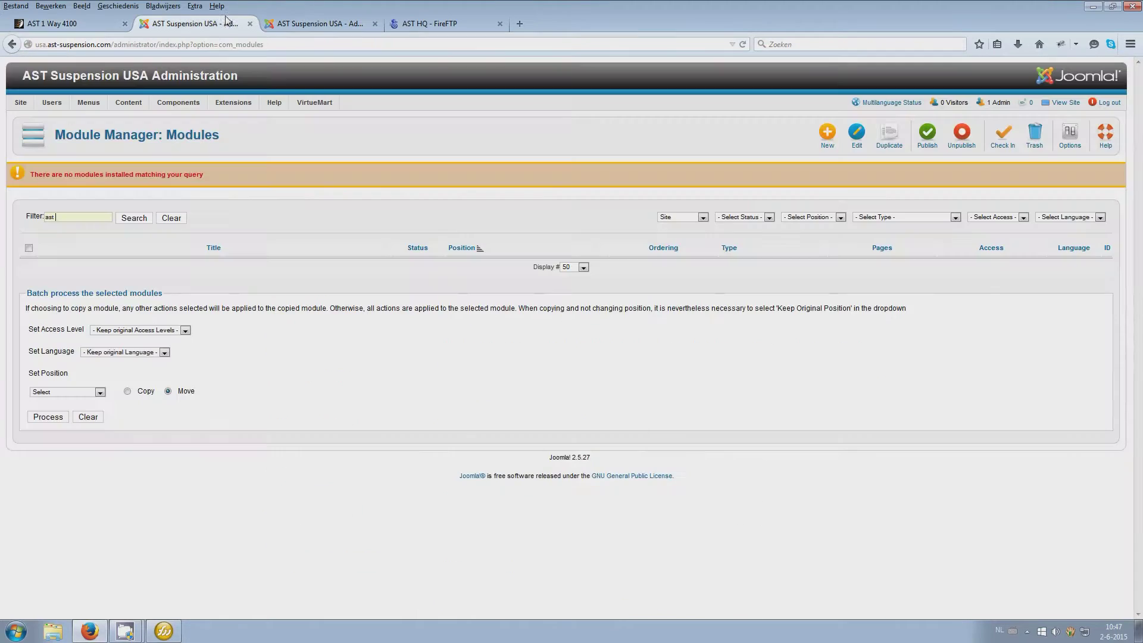
pyautogui.click(91, 220)
pyautogui.write('shock')
pyautogui.press('Return')
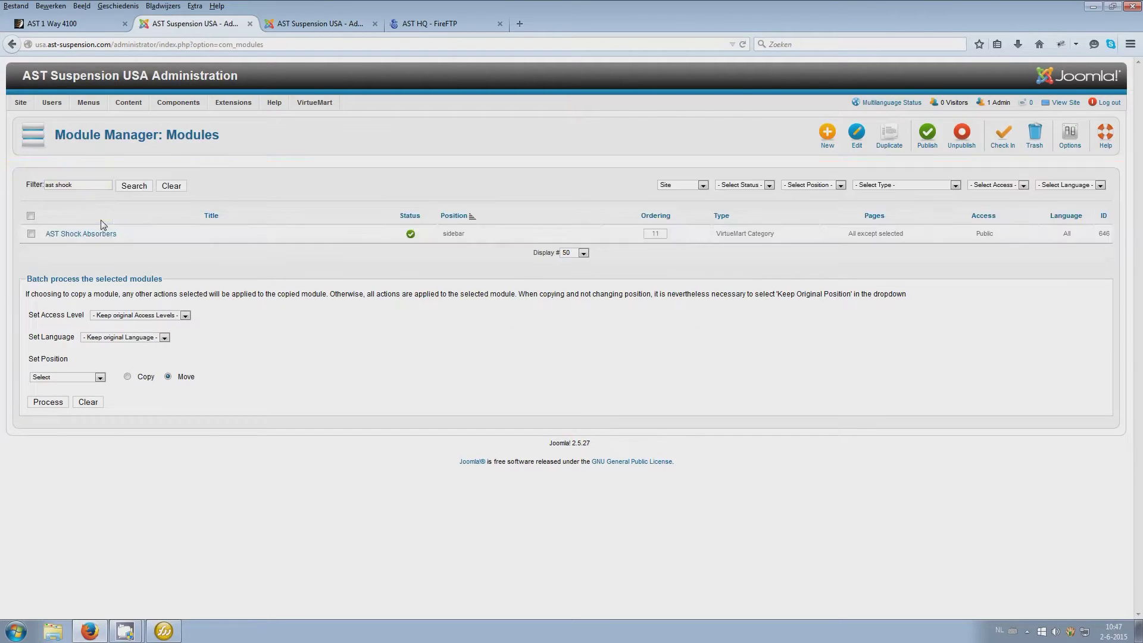
# Review the AST Shock Absorbers module's settings and close it without saving
pyautogui.click(93, 234)
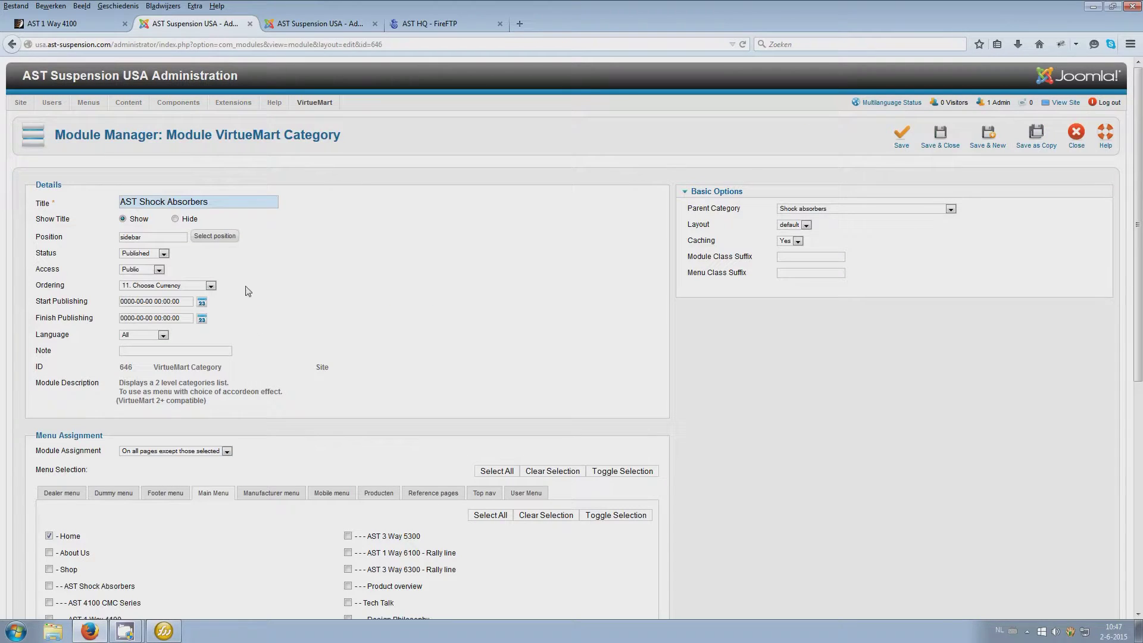
pyautogui.scroll(-10, 546, 378)
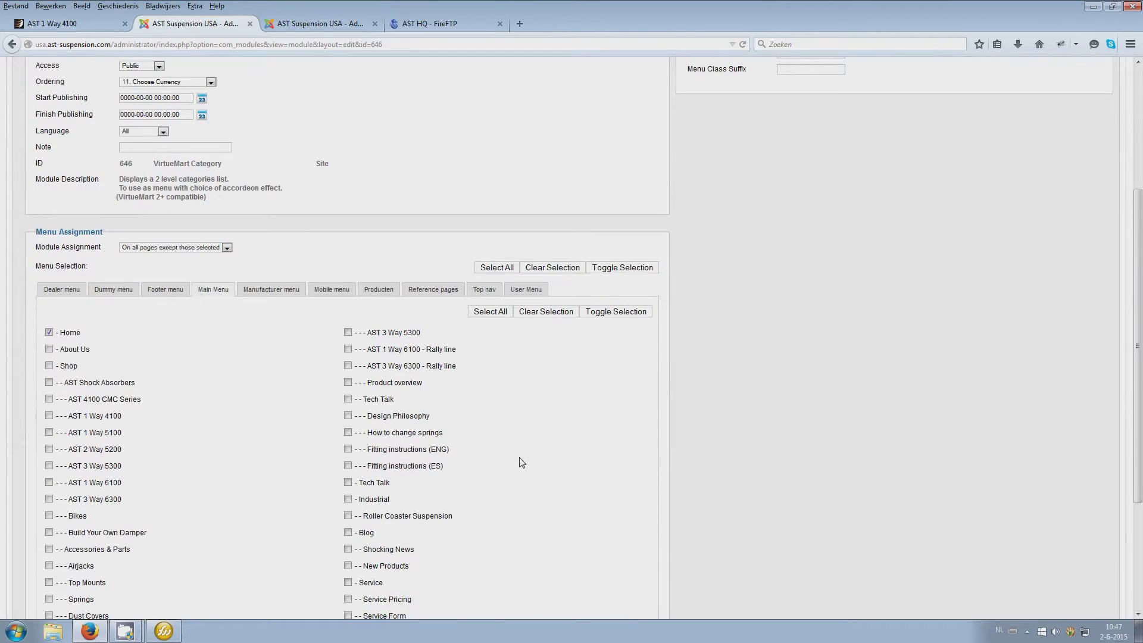
pyautogui.scroll(8, 522, 463)
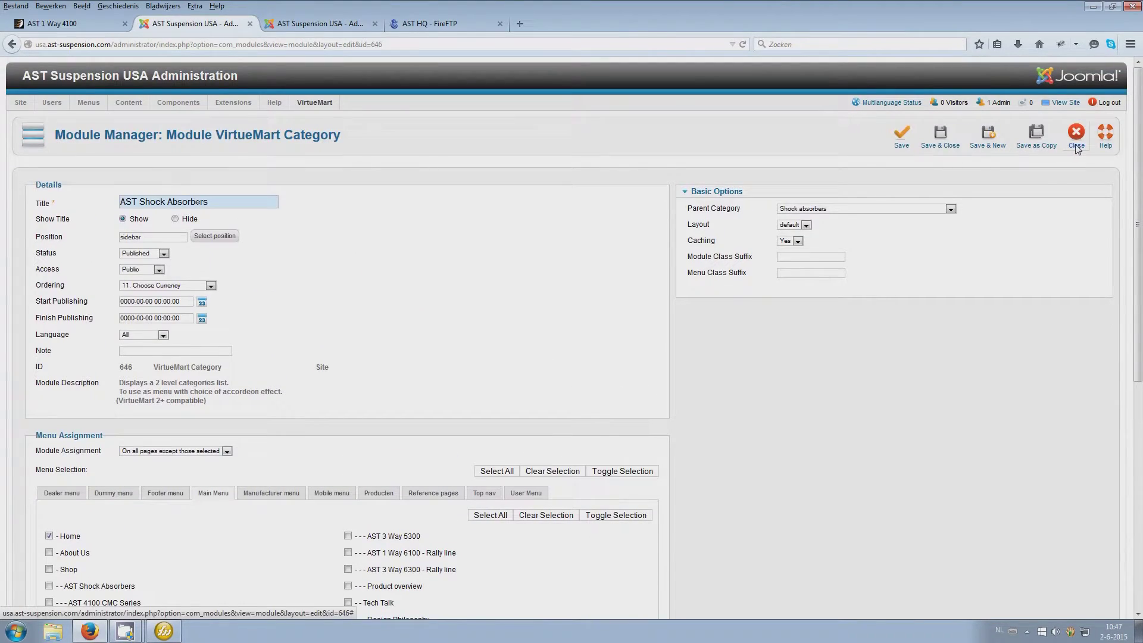
pyautogui.scroll(-5, 834, 441)
pyautogui.scroll(-2, 837, 513)
pyautogui.scroll(7, 836, 512)
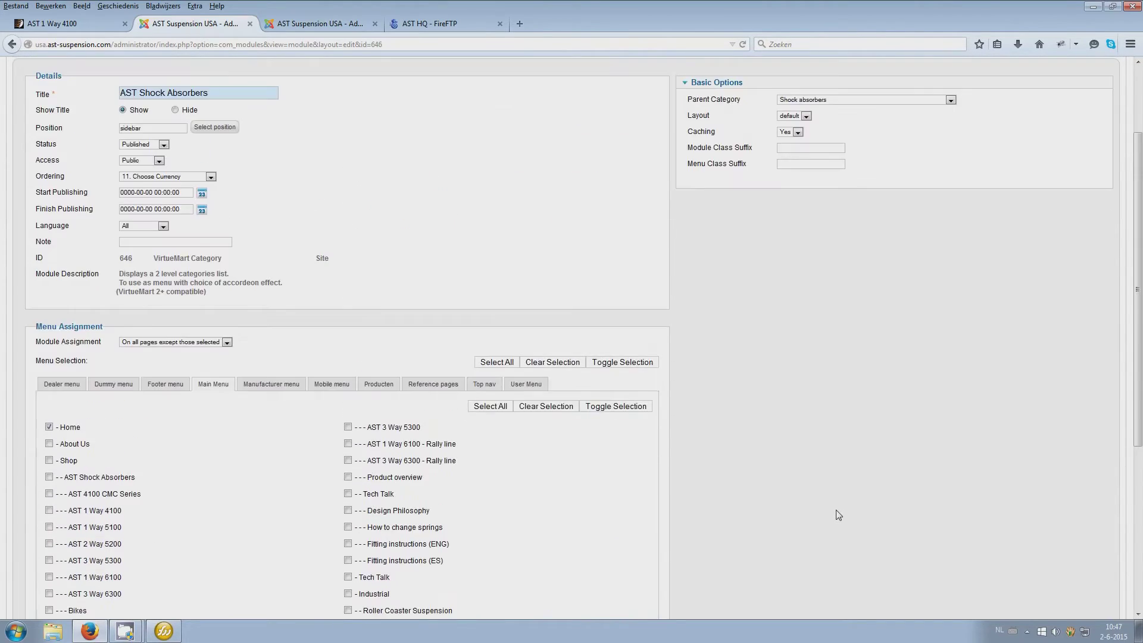
pyautogui.click(1076, 136)
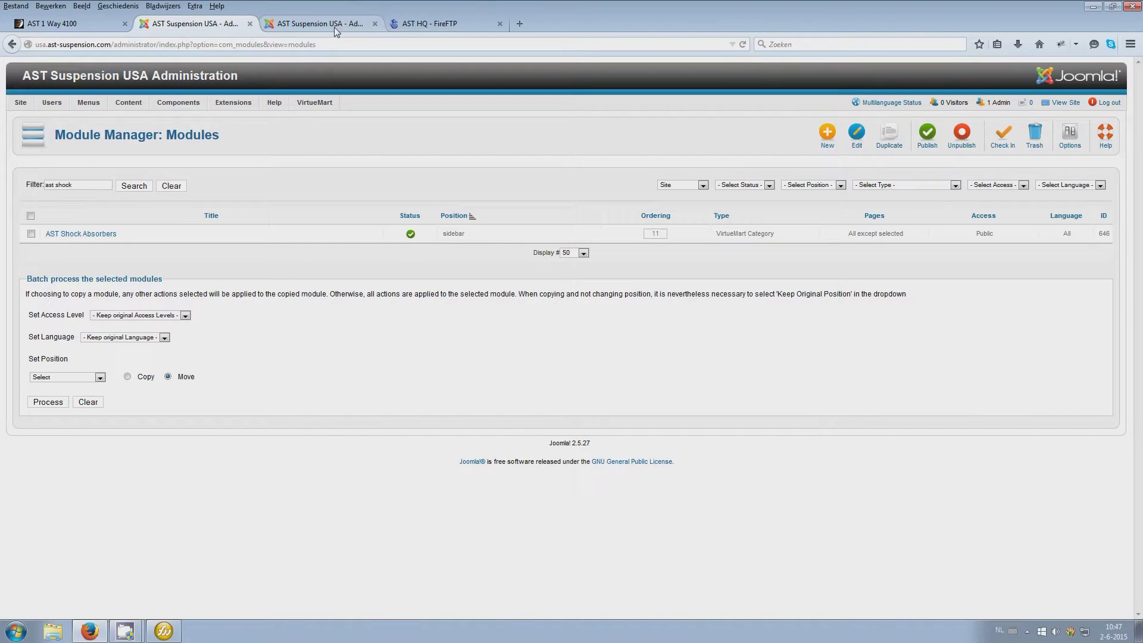
# Clear the module filter and show page 2 of the full module list
pyautogui.click(171, 186)
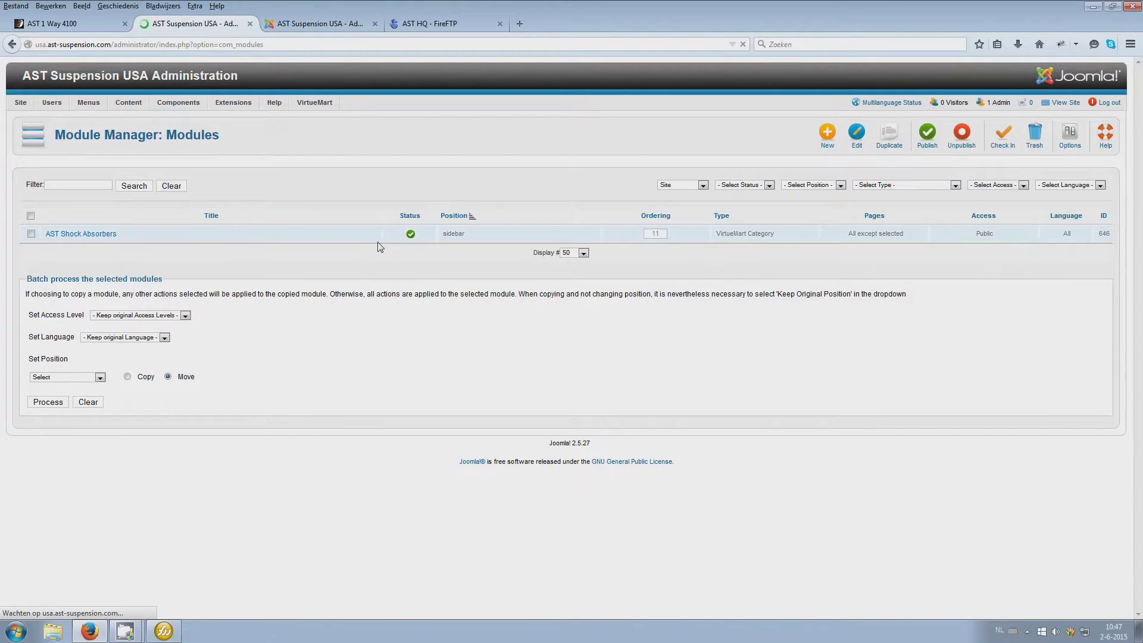
pyautogui.scroll(-10, 381, 372)
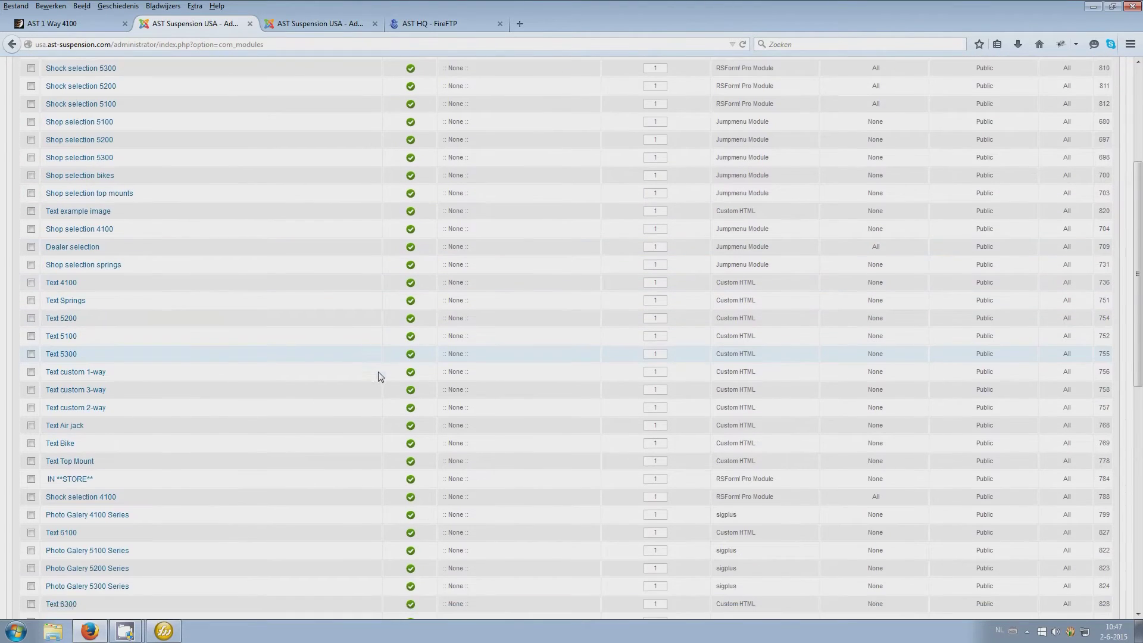
pyautogui.scroll(-2, 381, 377)
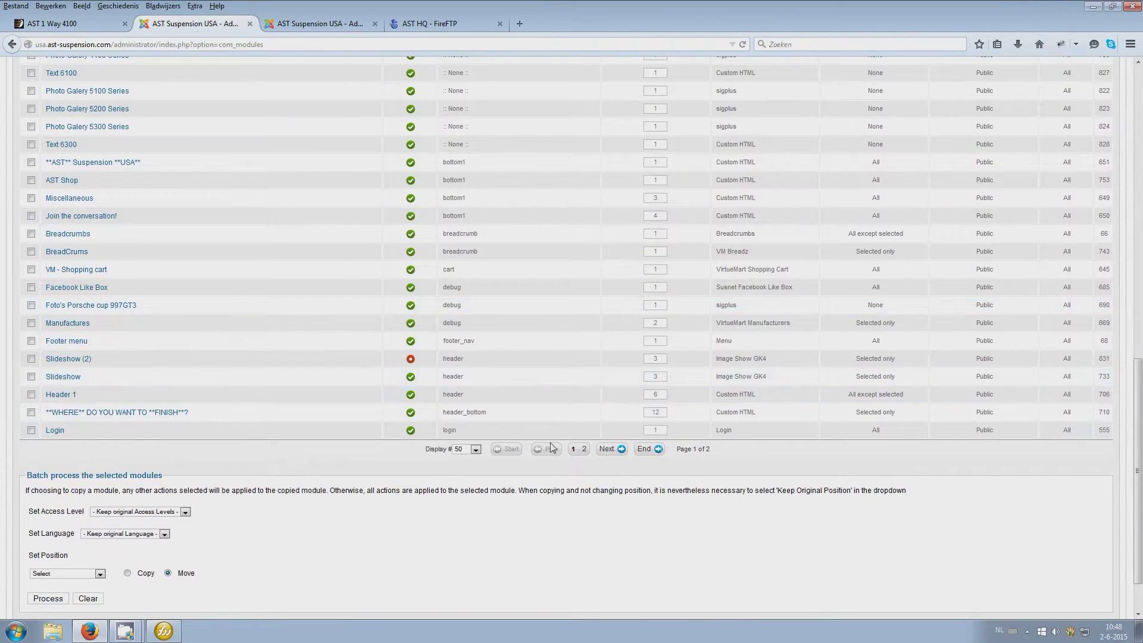
pyautogui.click(583, 450)
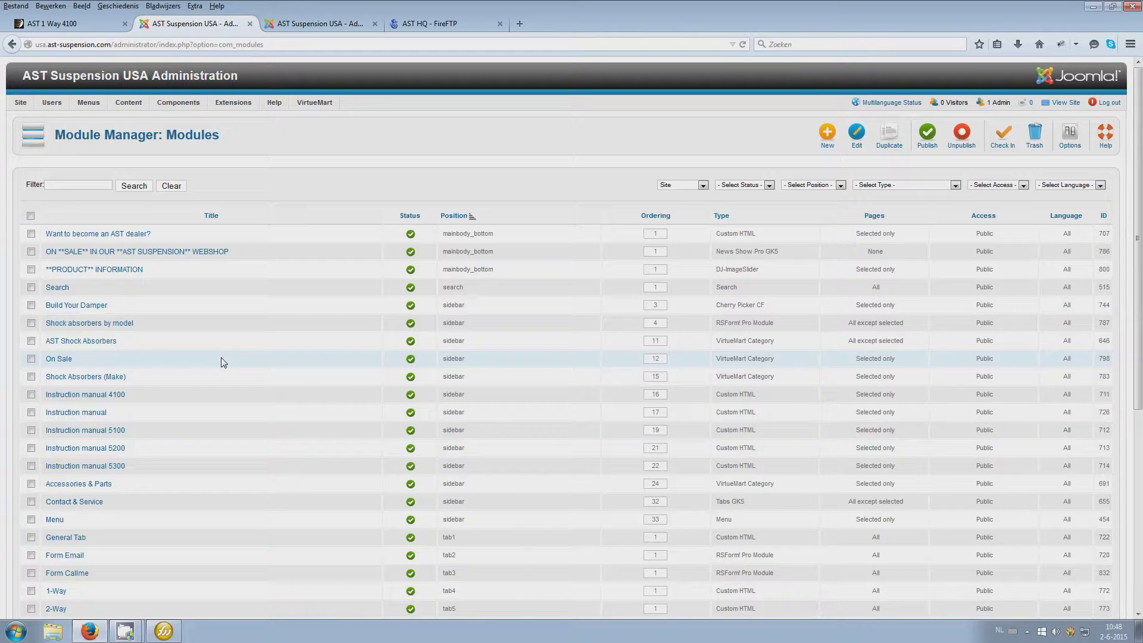
pyautogui.scroll(-4, 243, 388)
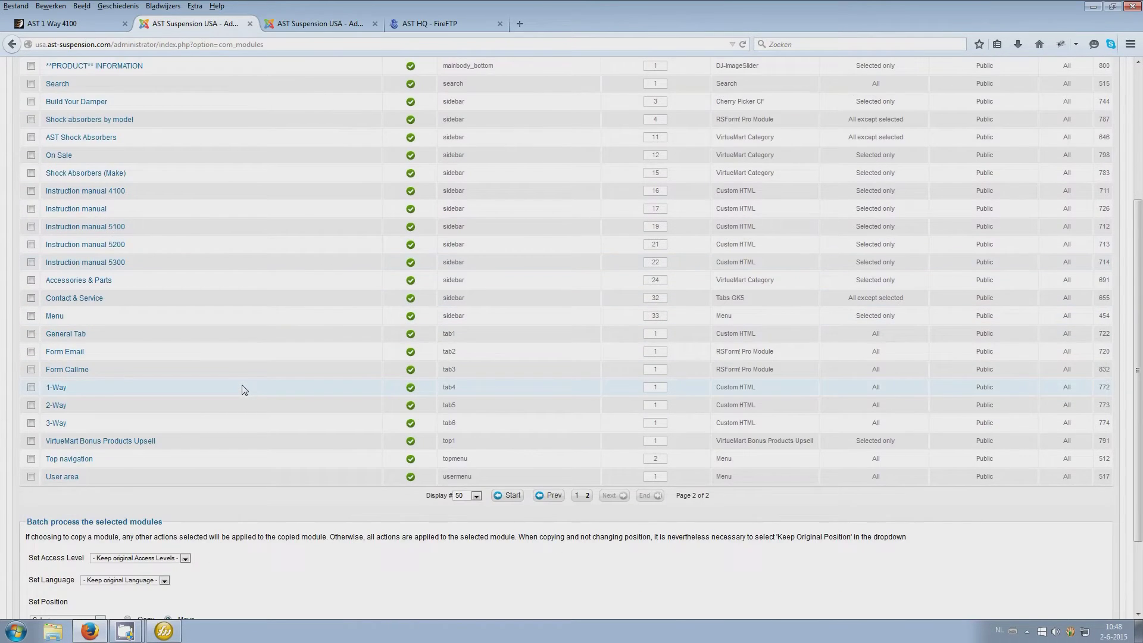
pyautogui.scroll(4, 243, 388)
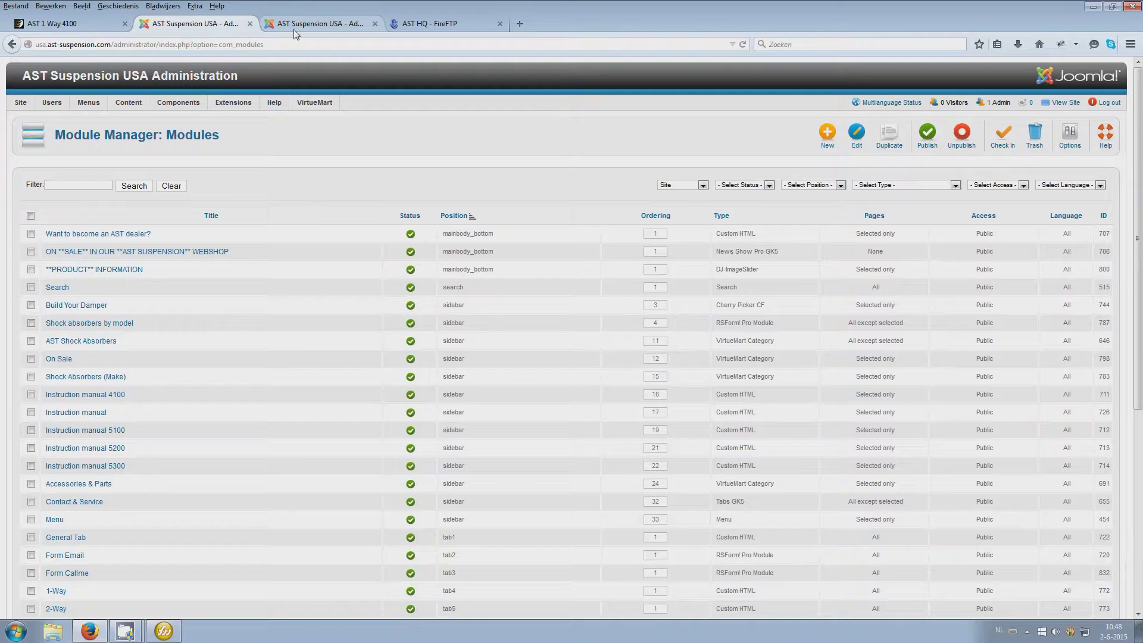
pyautogui.click(67, 28)
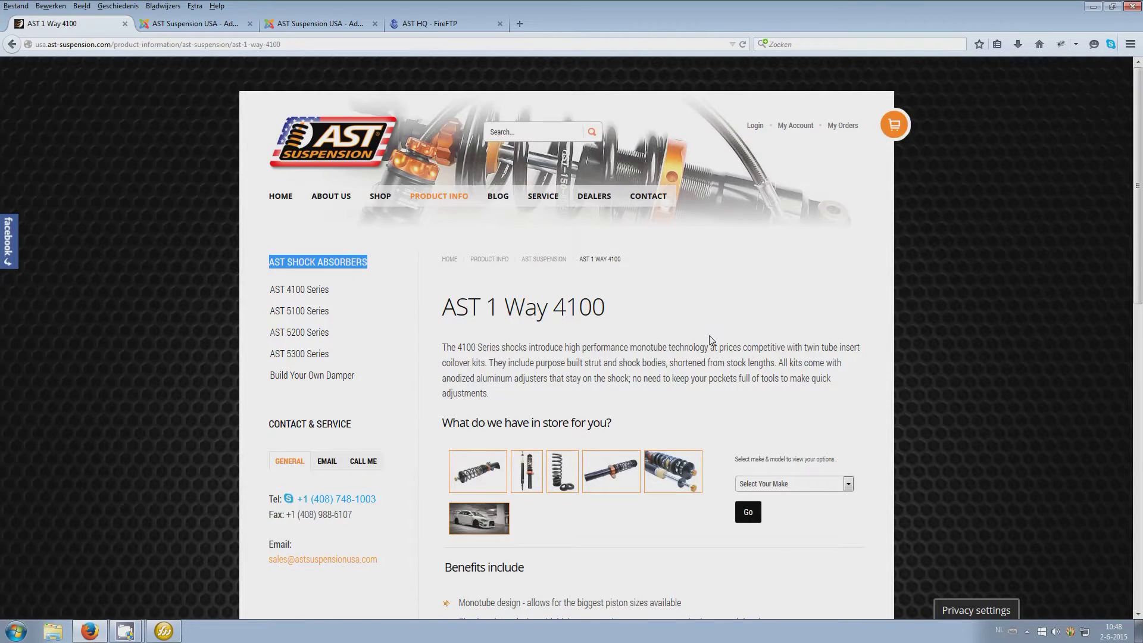
# Scroll through the AST 1 Way 4100 page, then bring up the Joomla-AST.png diagram in Fireworks
pyautogui.scroll(-10, 710, 341)
pyautogui.scroll(4, 702, 340)
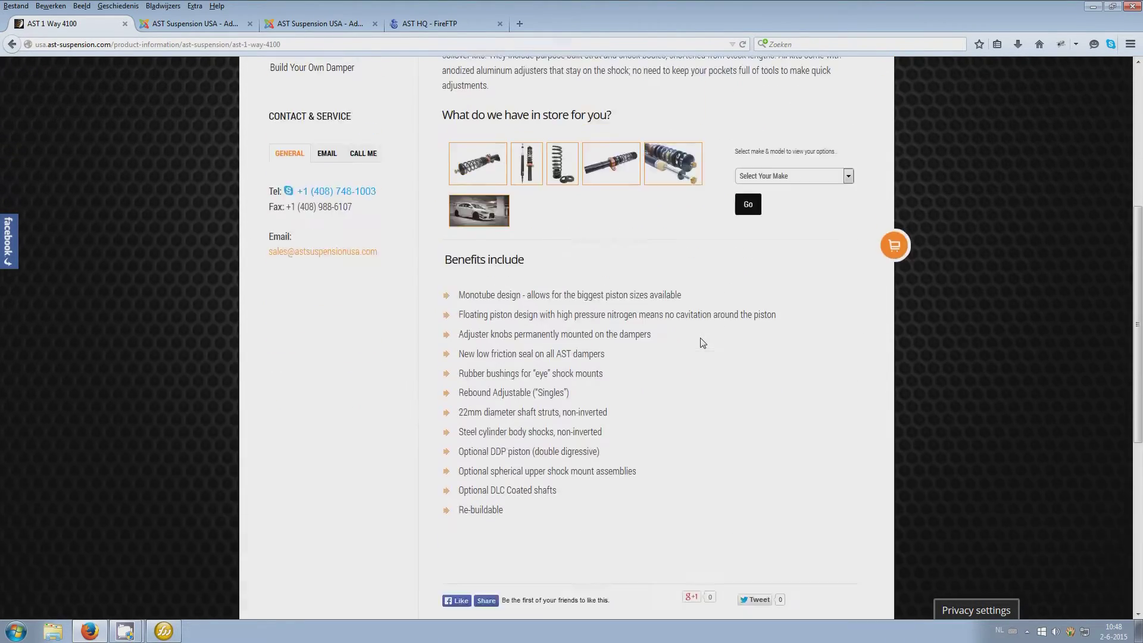
pyautogui.scroll(5, 702, 342)
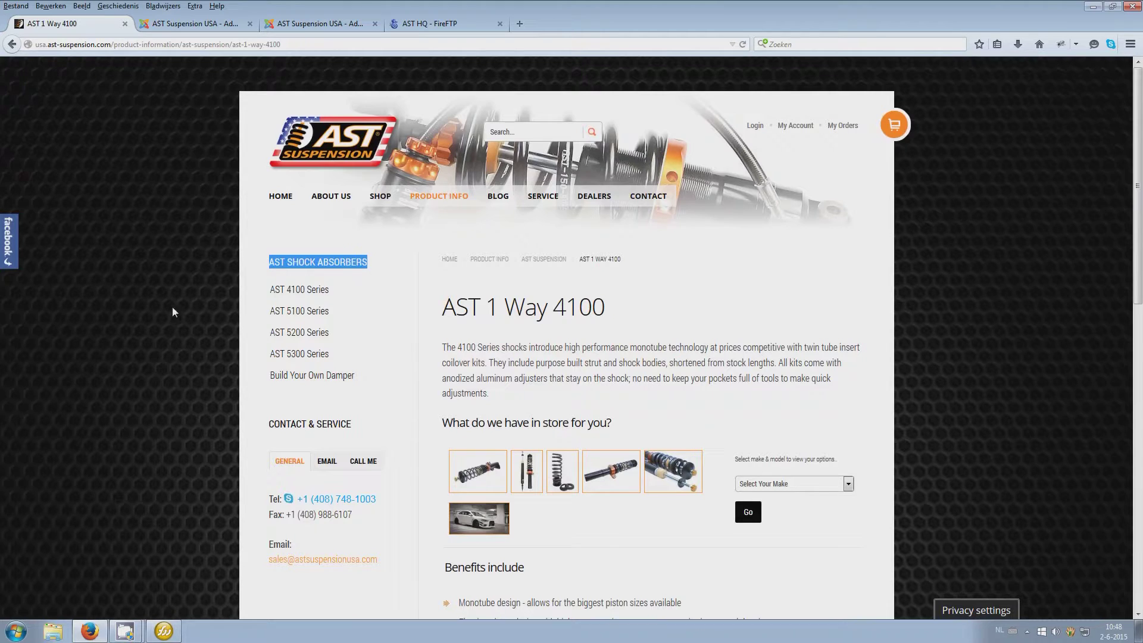
pyautogui.click(135, 636)
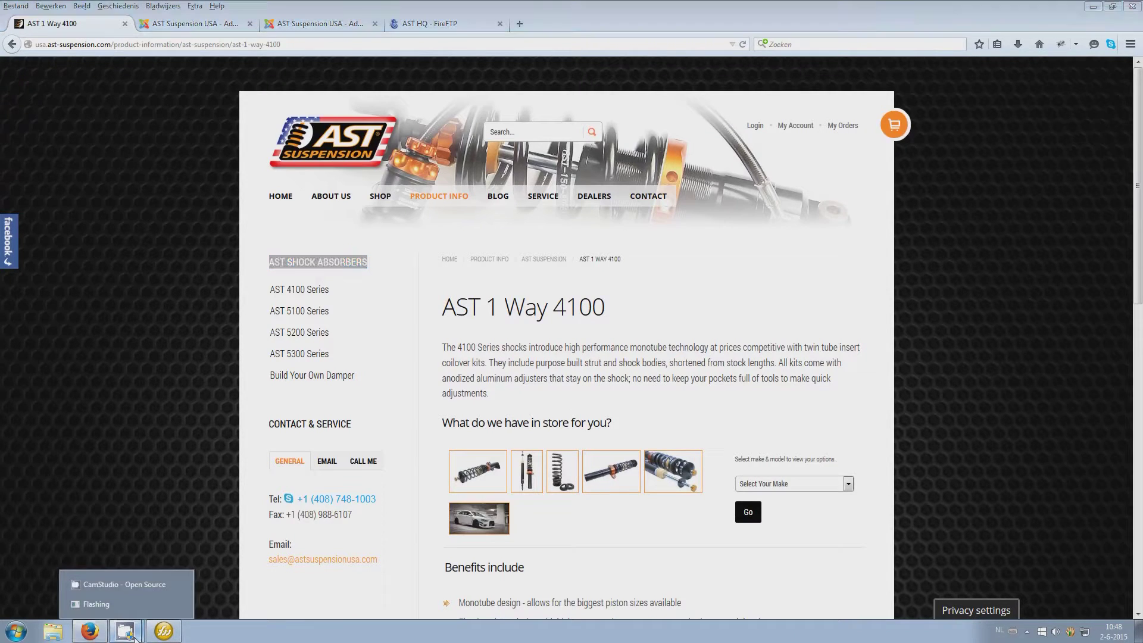
pyautogui.click(149, 584)
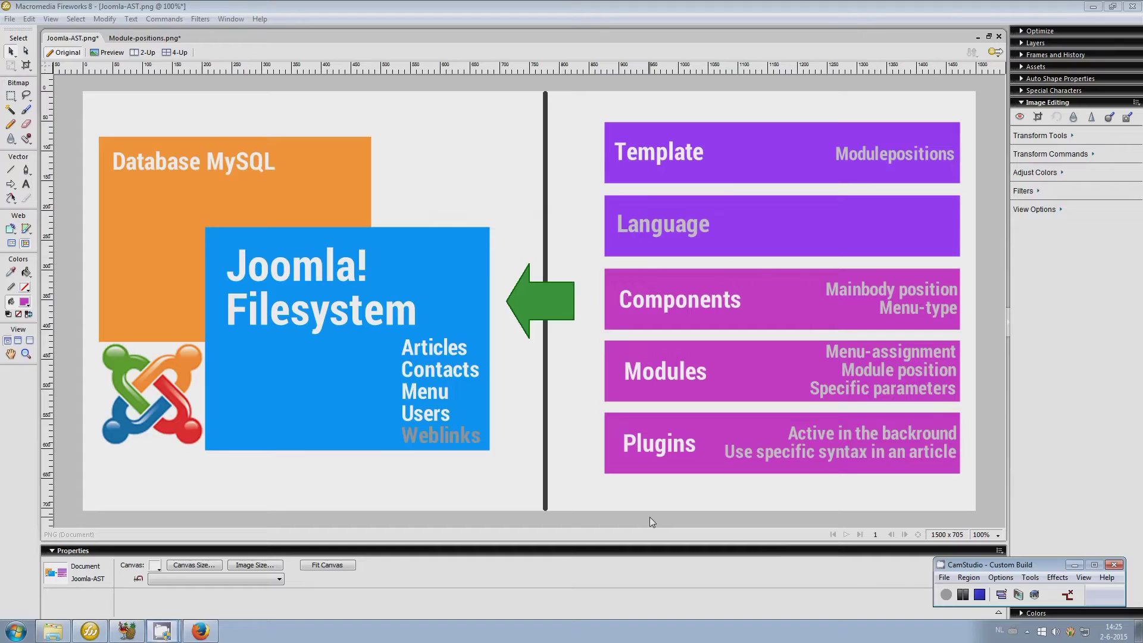
pyautogui.click(641, 503)
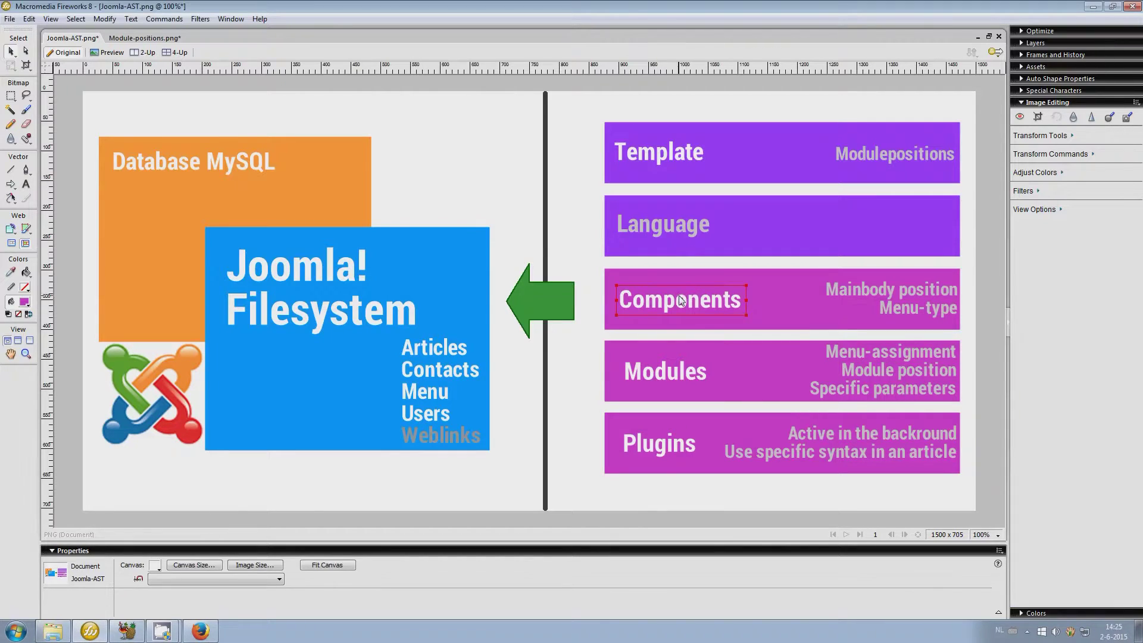
# Review the Module-positions and Joomla-AST images in Fireworks, then bring the Firefox admin panel forward
pyautogui.click(142, 40)
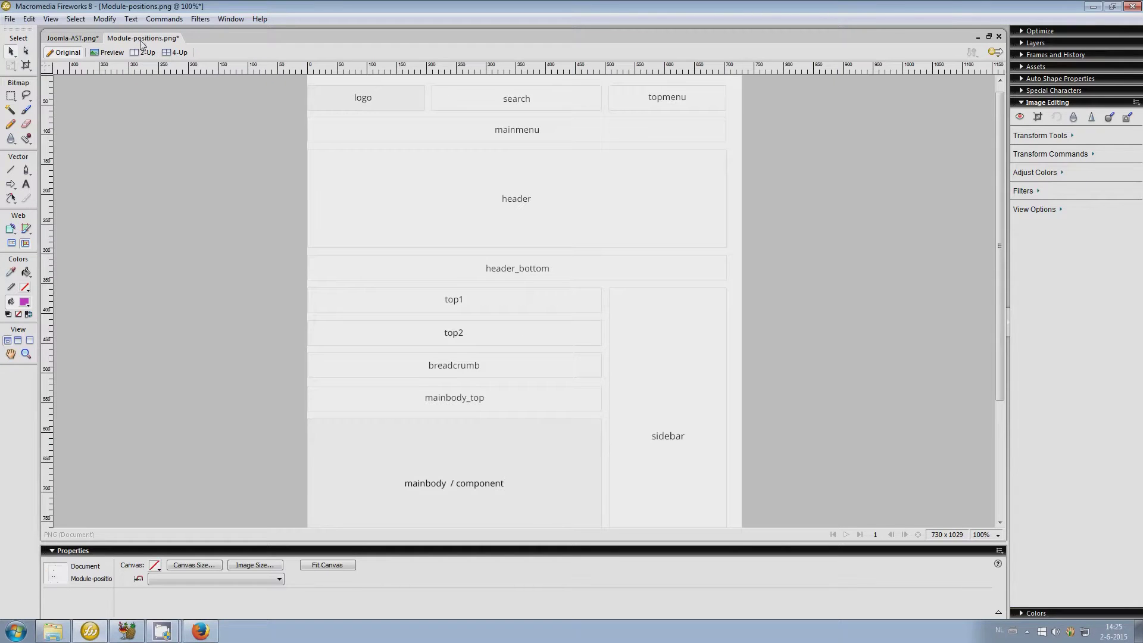
pyautogui.scroll(-5, 470, 357)
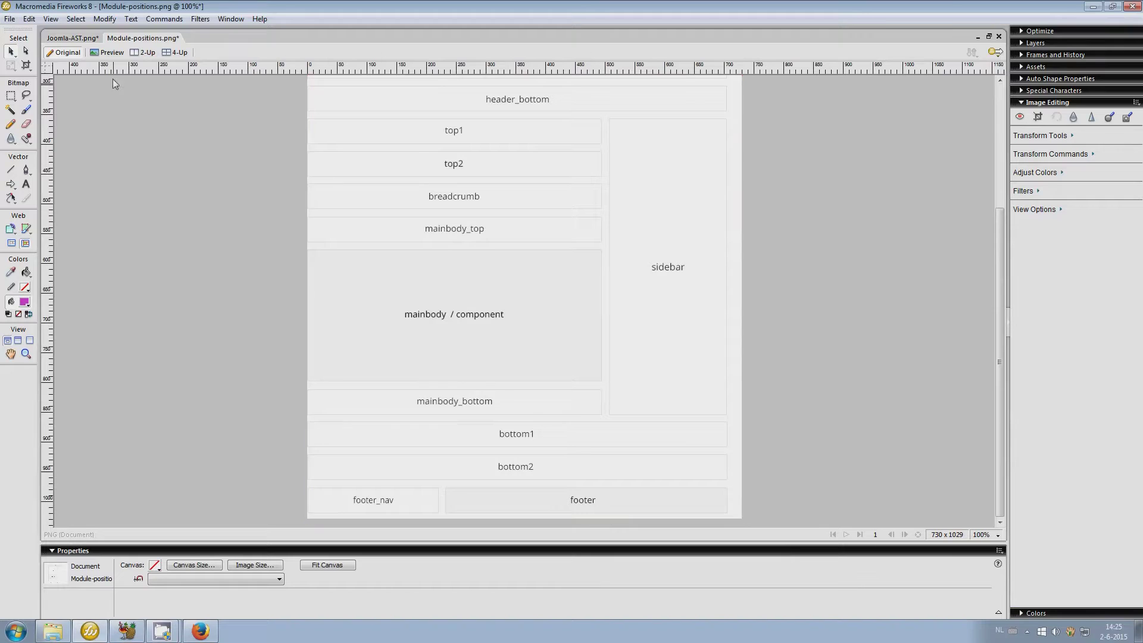
pyautogui.click(90, 40)
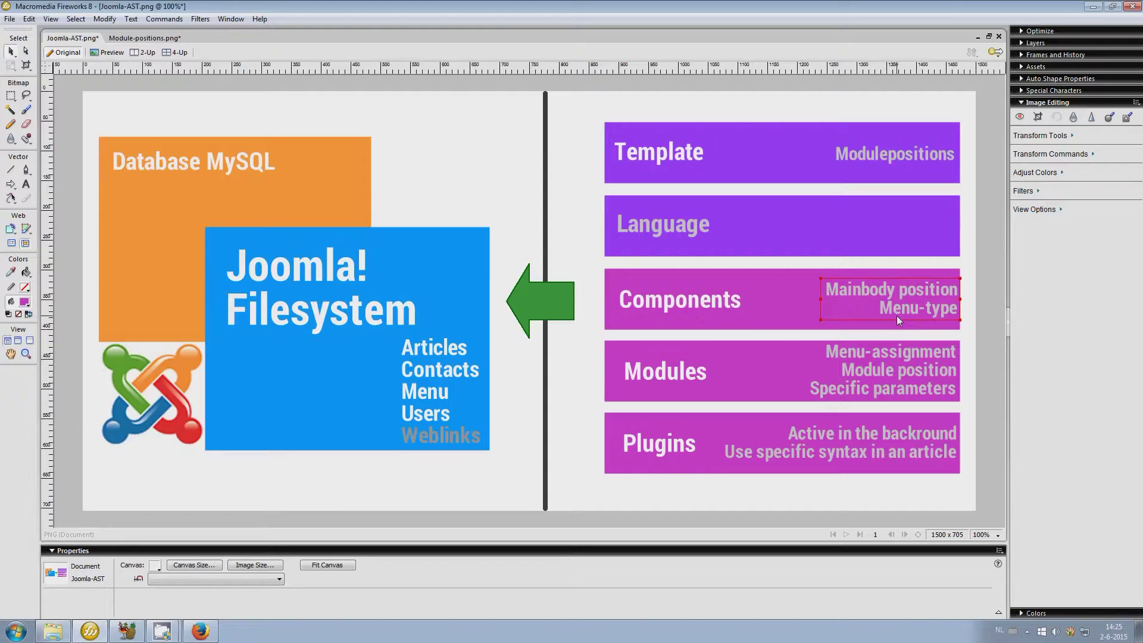
pyautogui.click(200, 632)
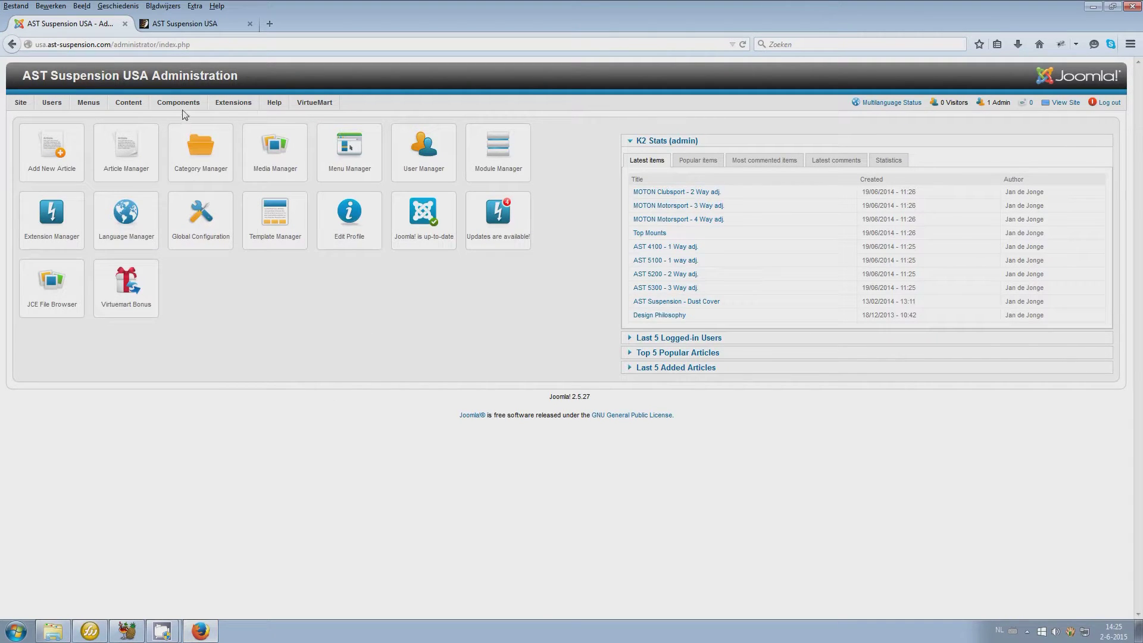
# Show the Components menu with its DJ-ImageSlider submenu in the admin bar
pyautogui.moveTo(183, 107)
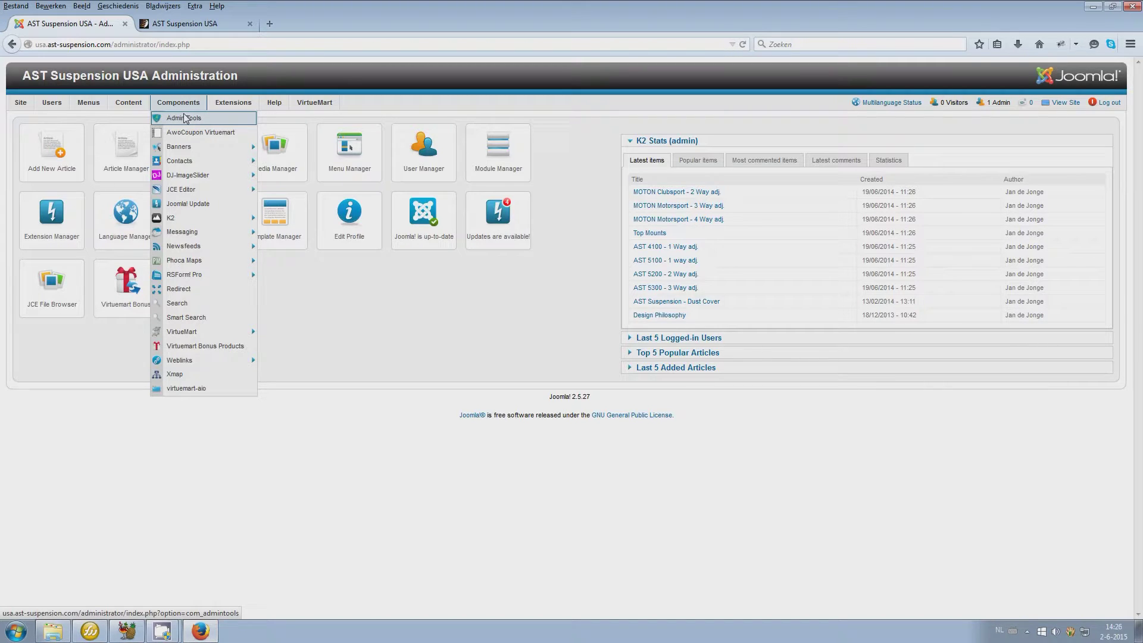
pyautogui.moveTo(182, 178)
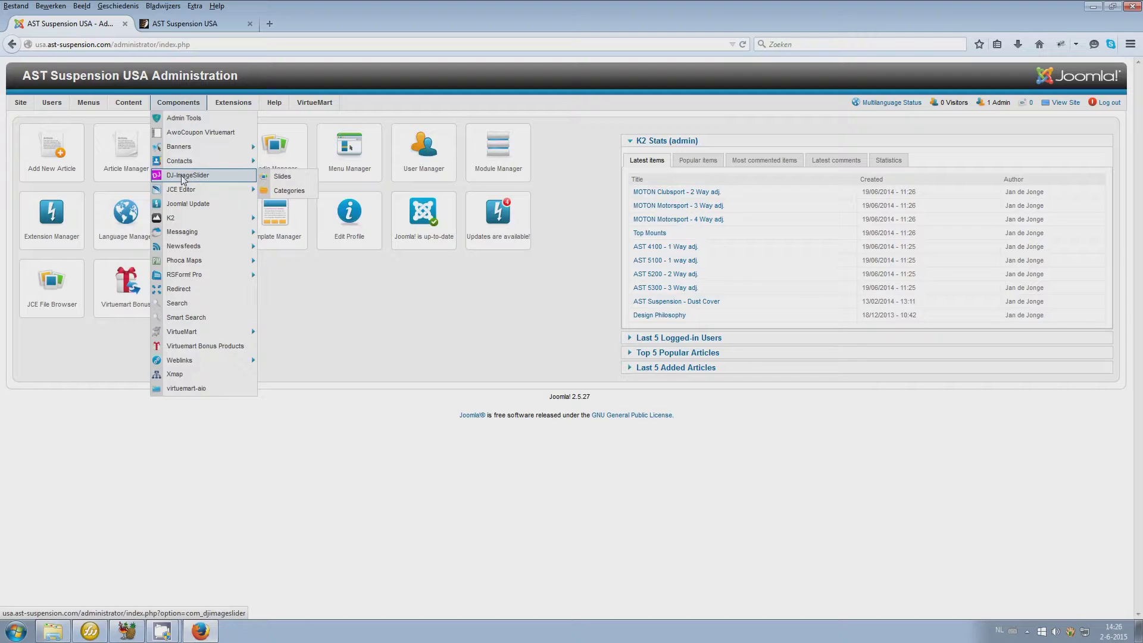
# On the public site, select and deselect the PRODUCT INFORMATION heading, then return to the dashboard
pyautogui.click(184, 24)
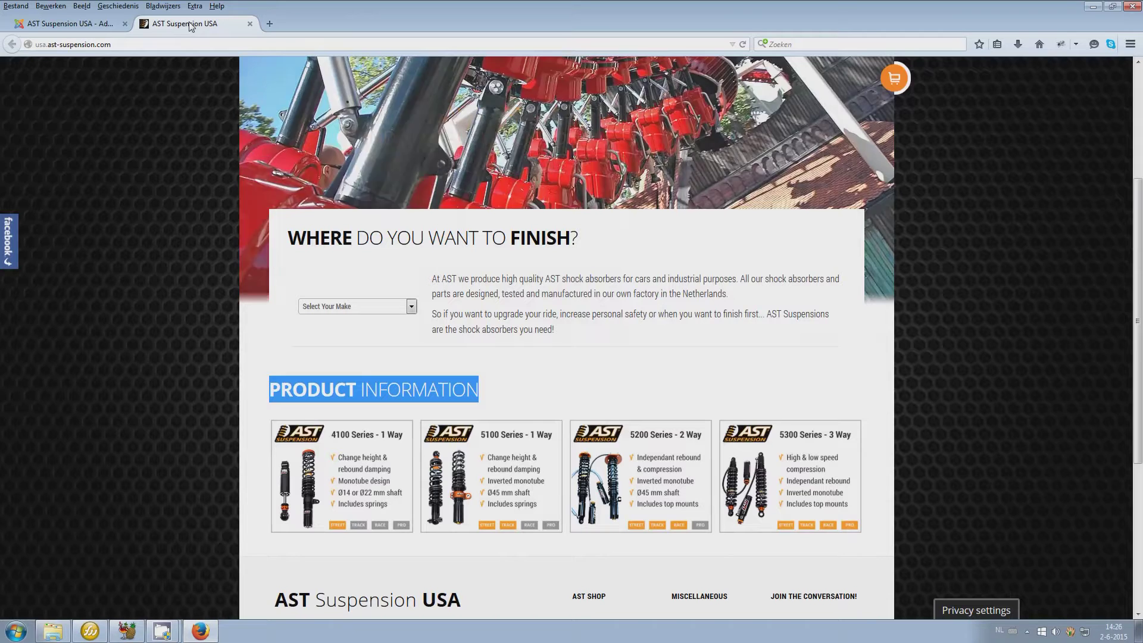
pyautogui.click(349, 397)
pyautogui.moveTo(271, 393); pyautogui.dragTo(492, 408)
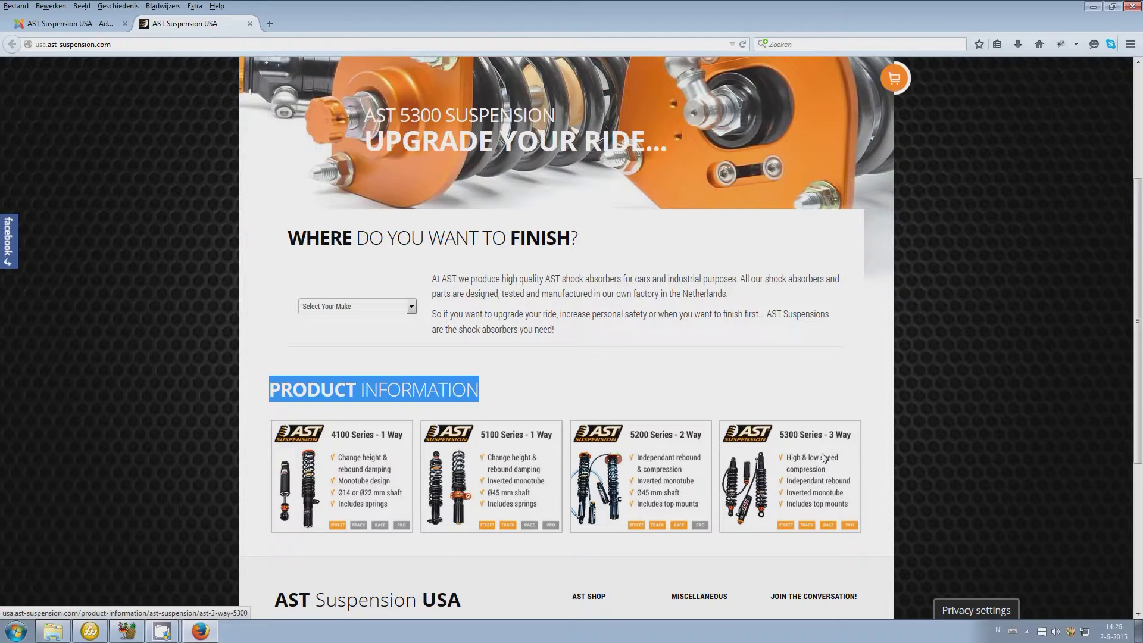
pyautogui.click(657, 397)
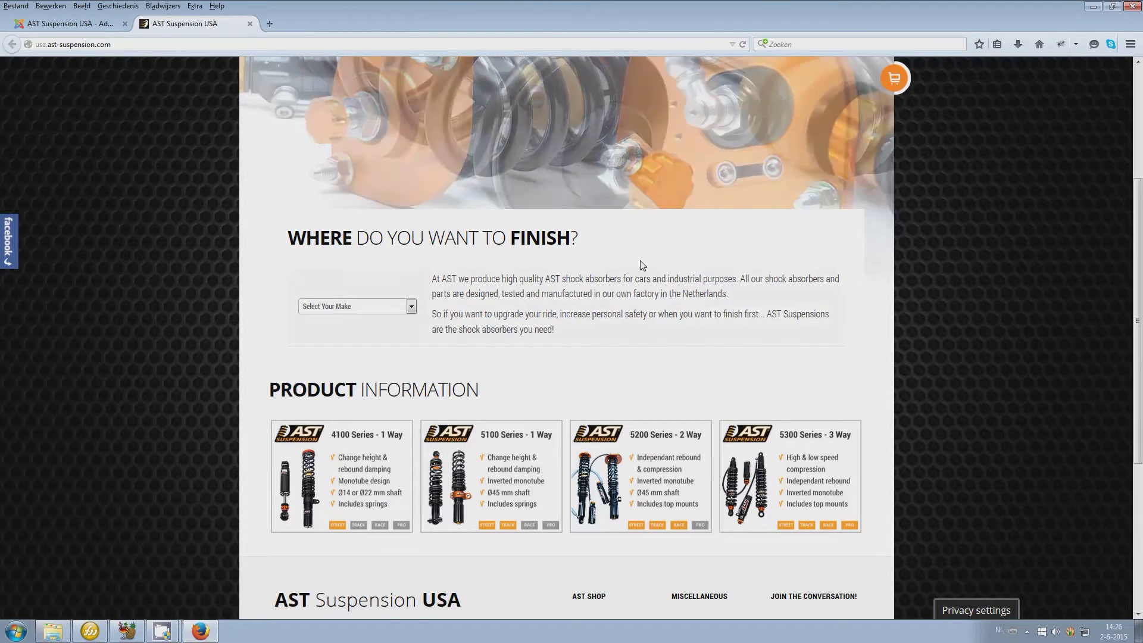
pyautogui.click(28, 25)
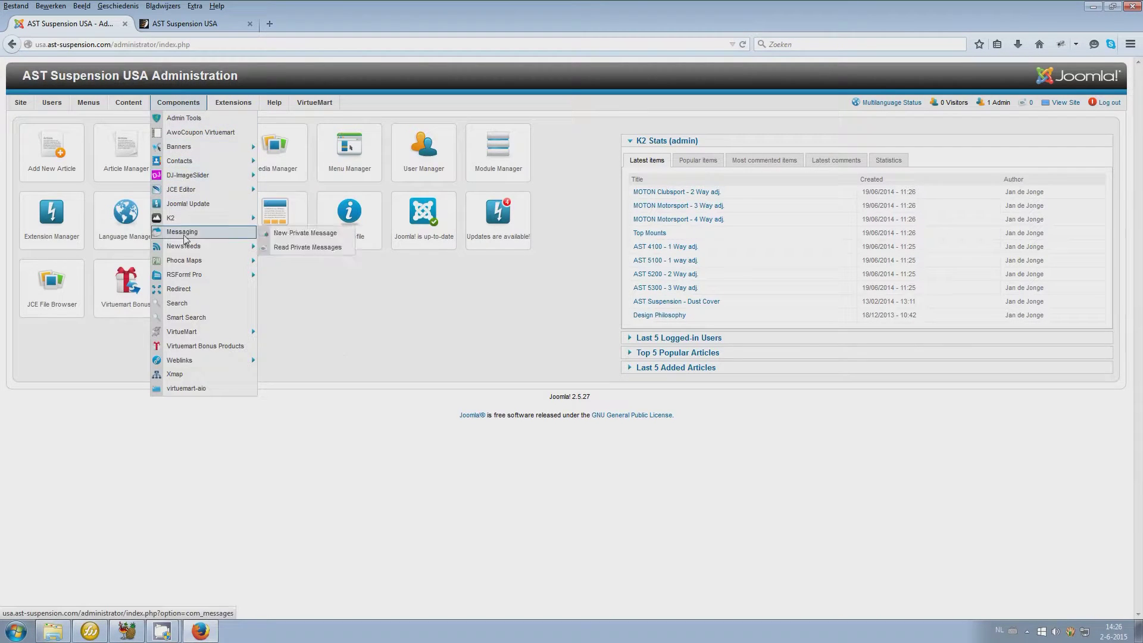
# Open SERVICE > Service Form on the public site, then return to the admin control panel
pyautogui.moveTo(186, 277)
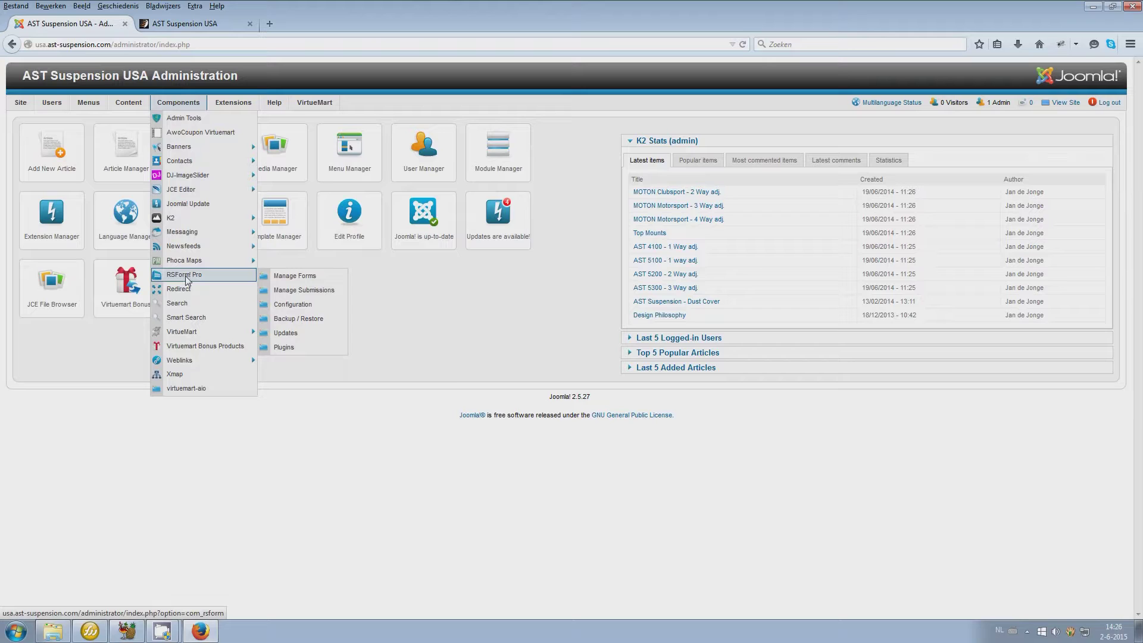
pyautogui.click(184, 24)
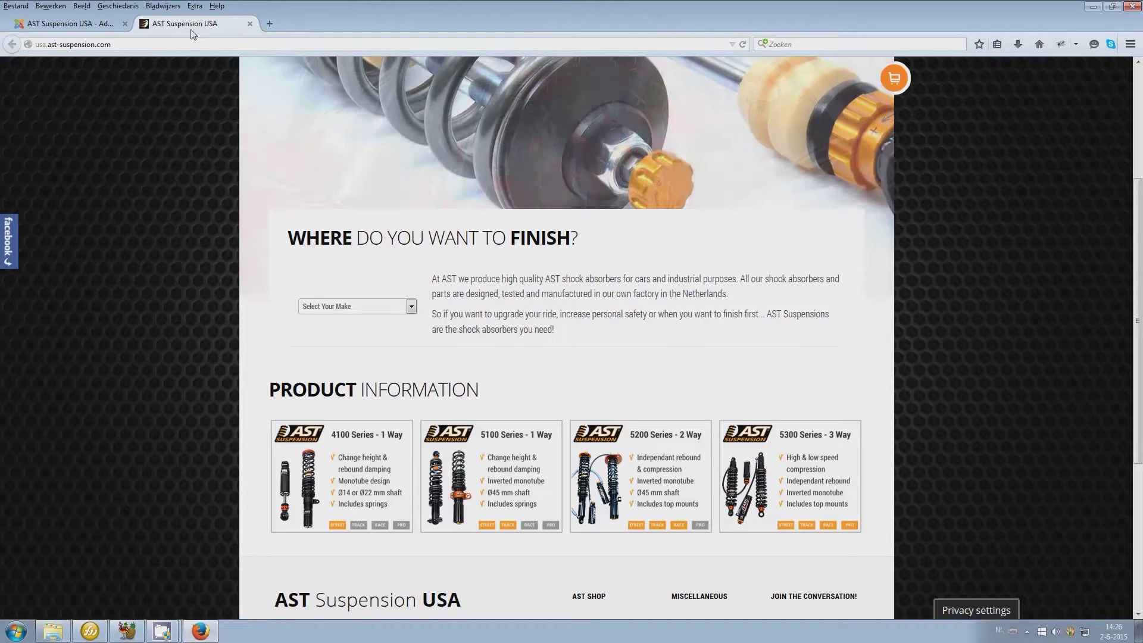
pyautogui.click(559, 192)
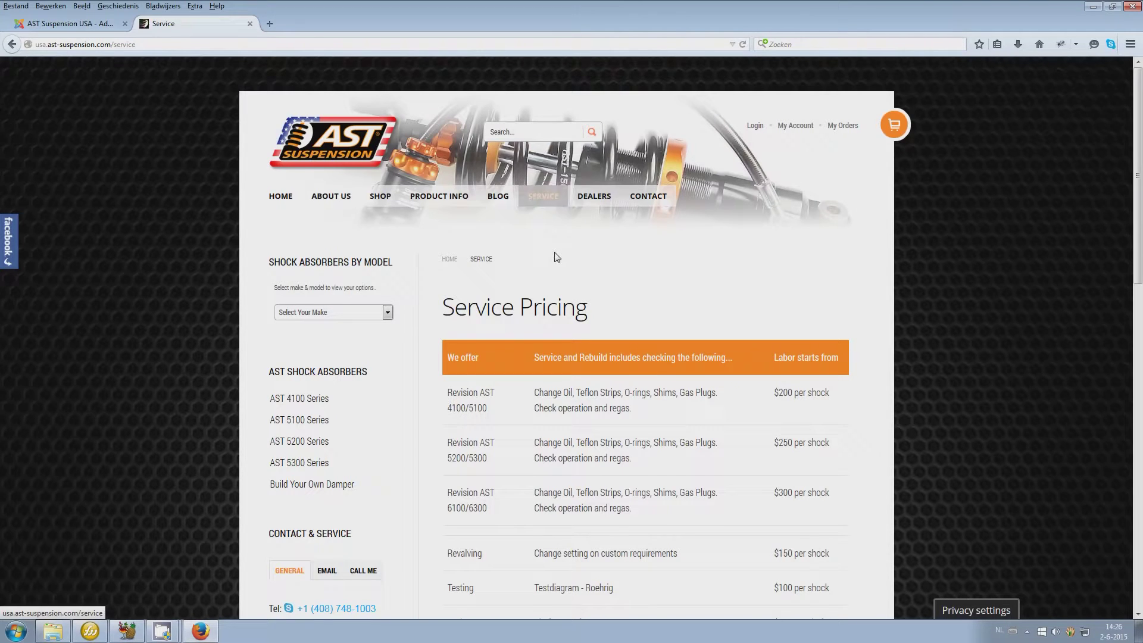
pyautogui.moveTo(545, 203)
pyautogui.click(547, 248)
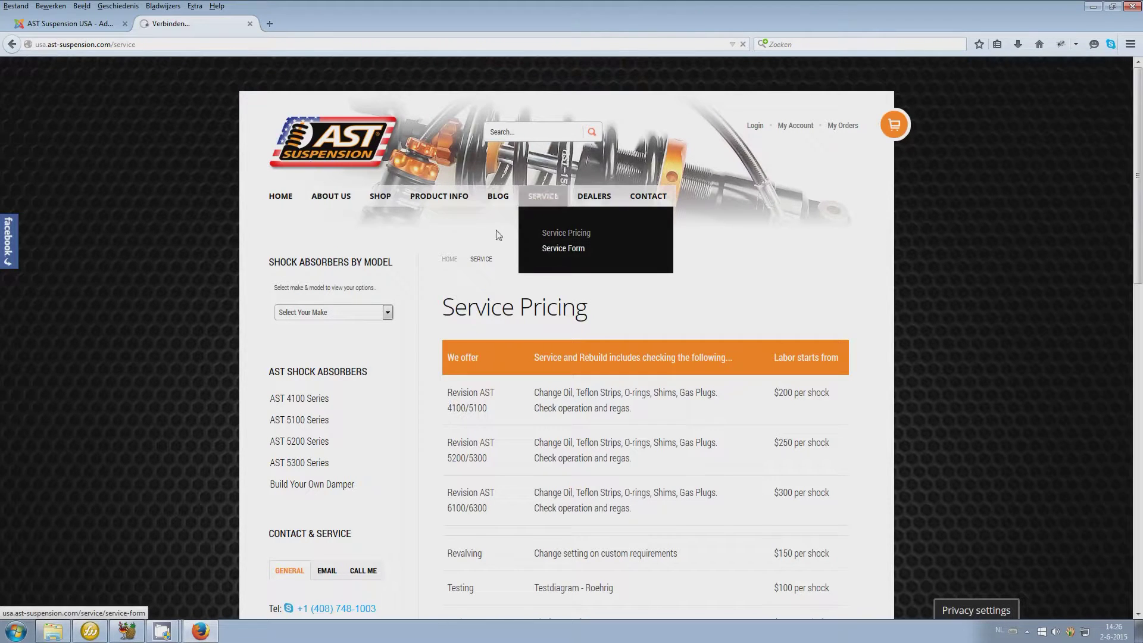
pyautogui.click(64, 26)
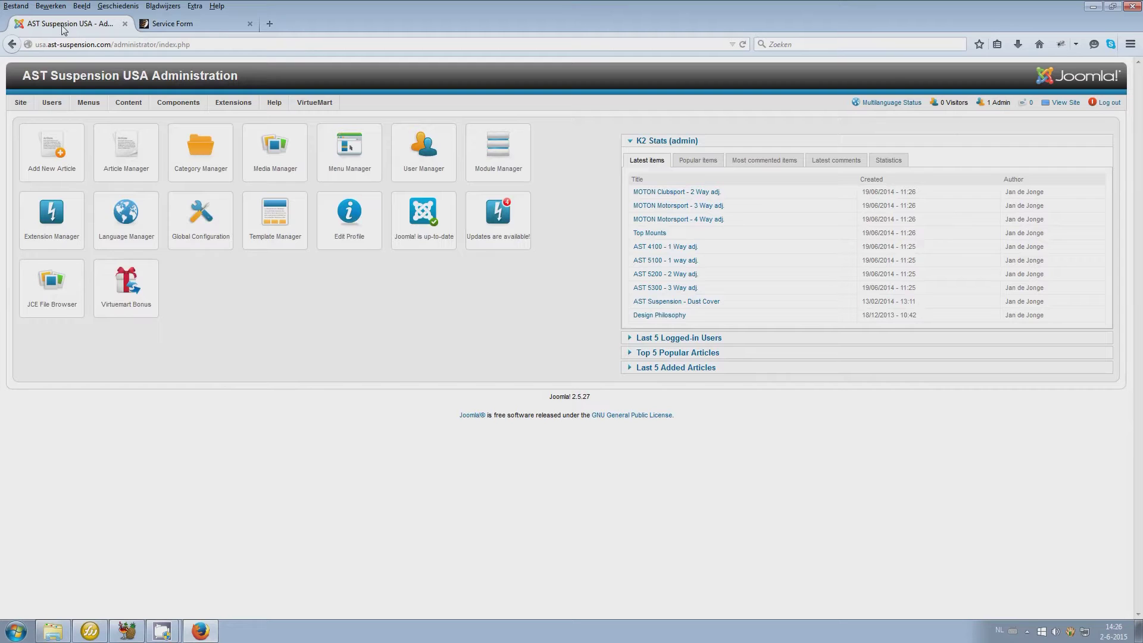
# Open RSForm! Pro from the Components menu and go to Manage Forms
pyautogui.moveTo(181, 107)
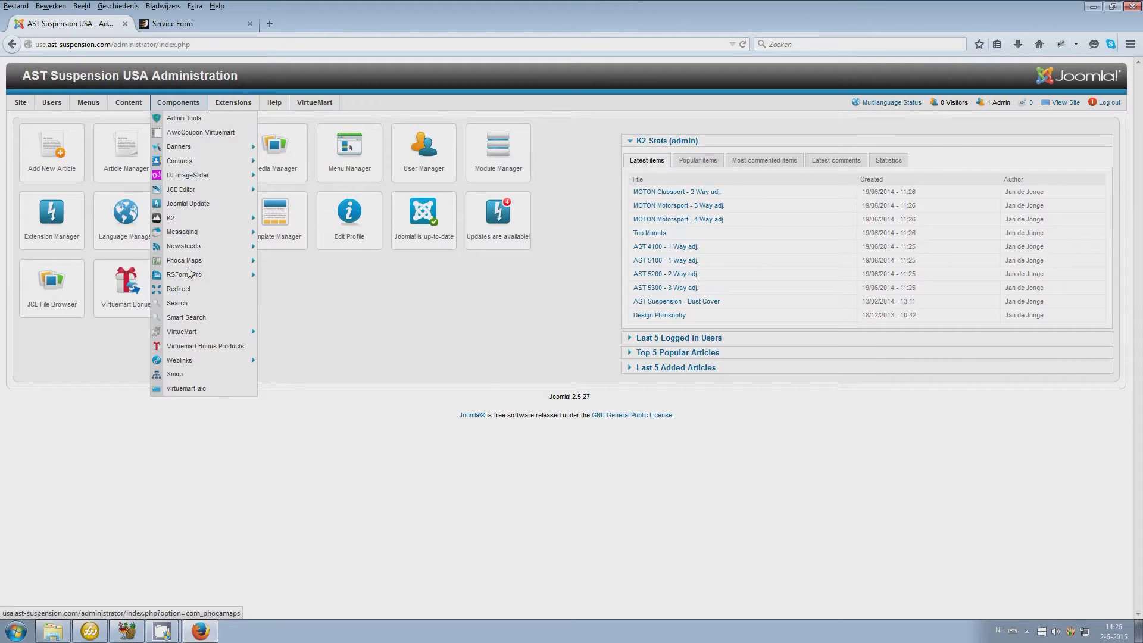
pyautogui.moveTo(199, 274)
pyautogui.click(238, 278)
pyautogui.click(102, 249)
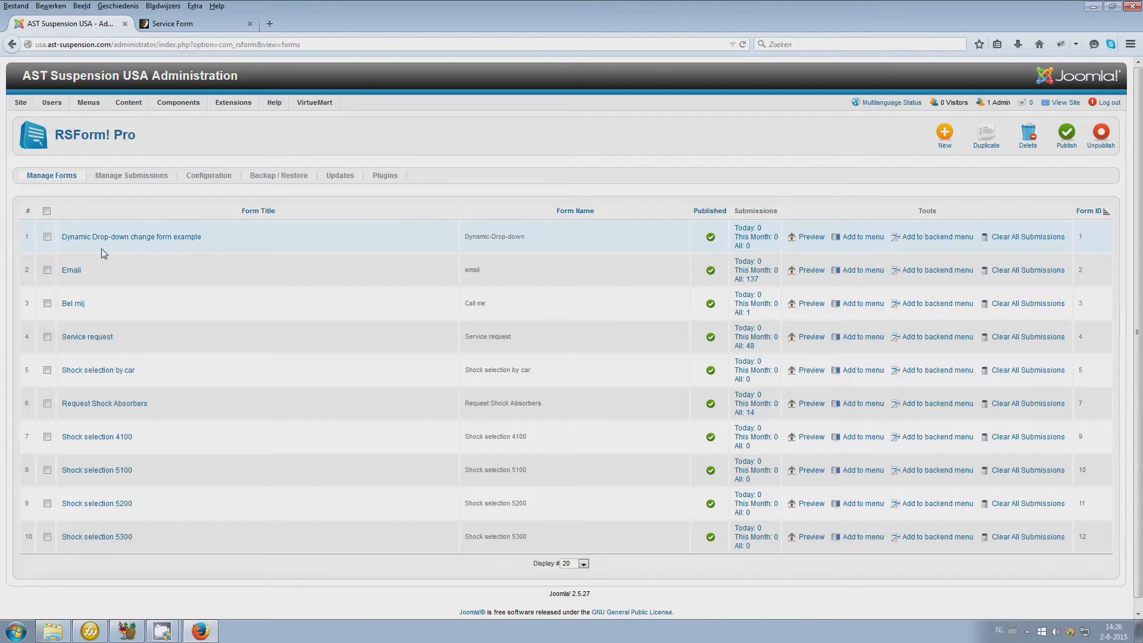
# Open the Service request form for editing in English (United Kingdom)
pyautogui.click(83, 338)
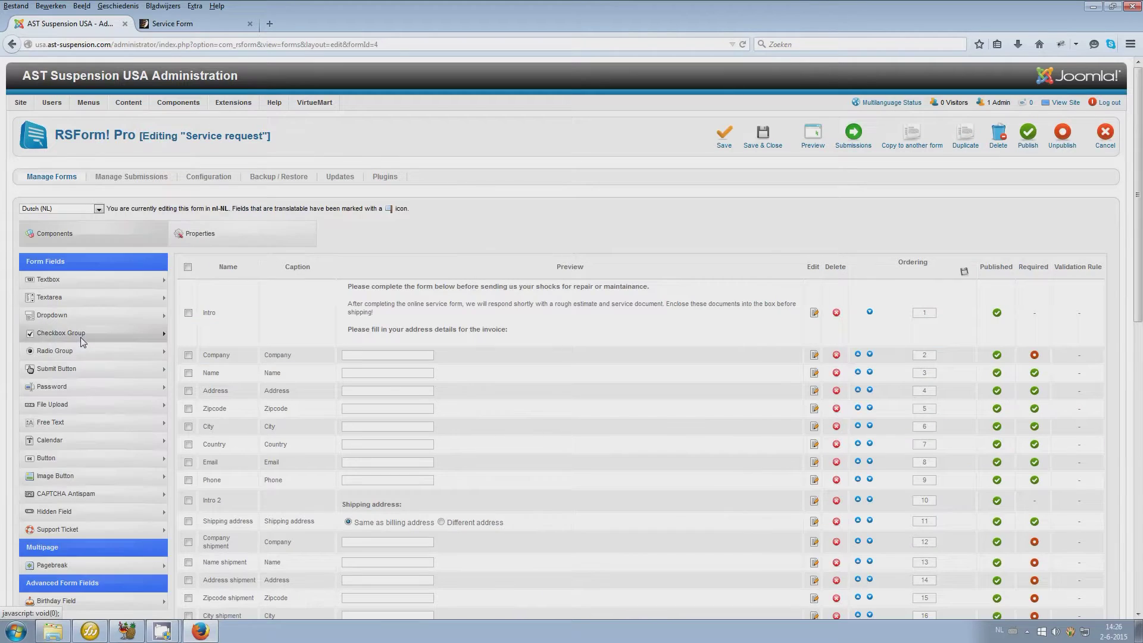
pyautogui.click(71, 210)
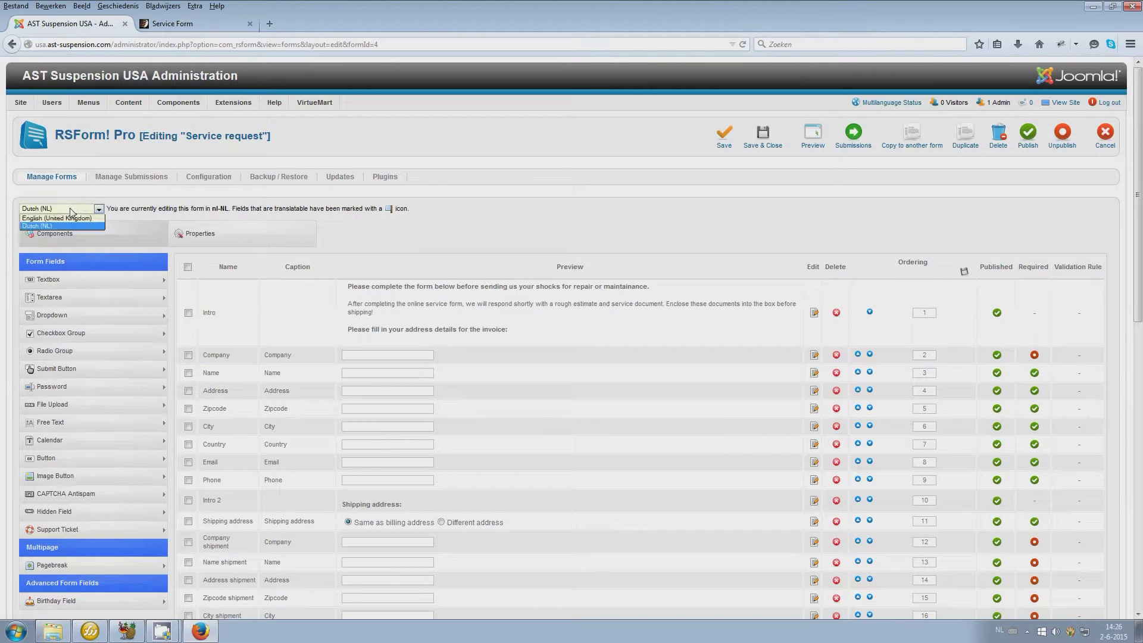
pyautogui.click(65, 218)
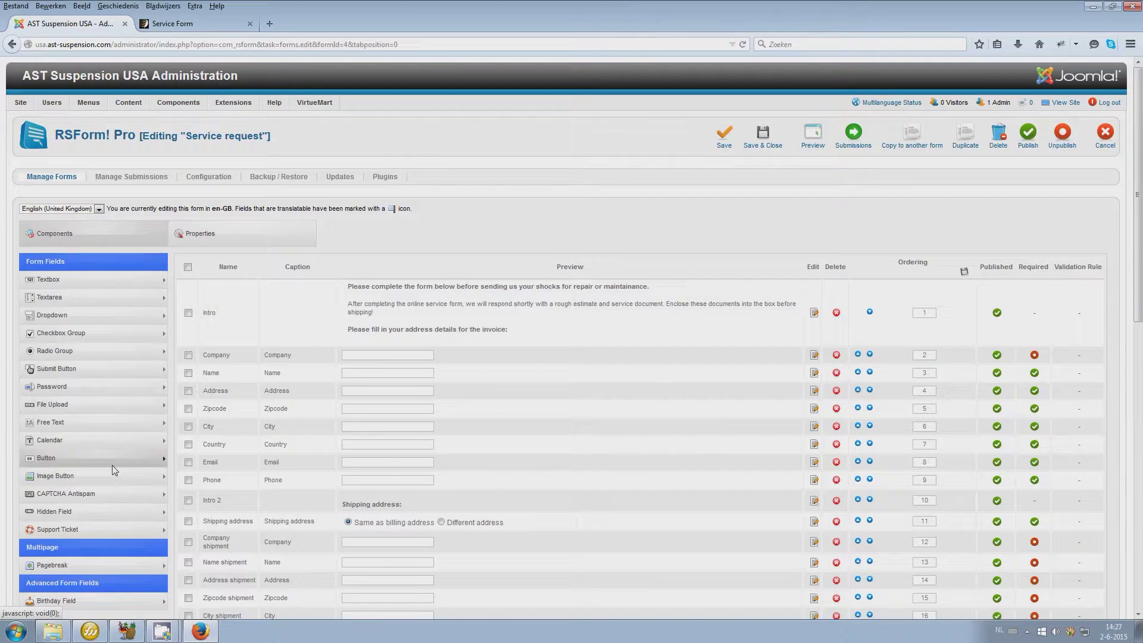
pyautogui.scroll(-3, 707, 421)
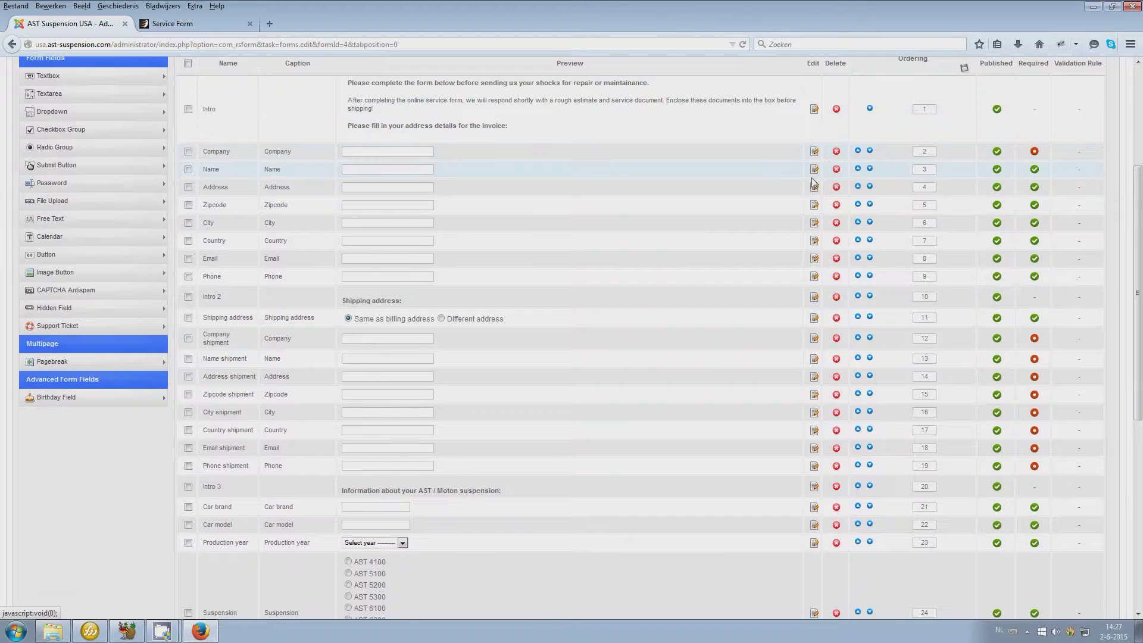
# Review the Name field's general, validation and attribute settings, then close it and scan the field list
pyautogui.click(814, 169)
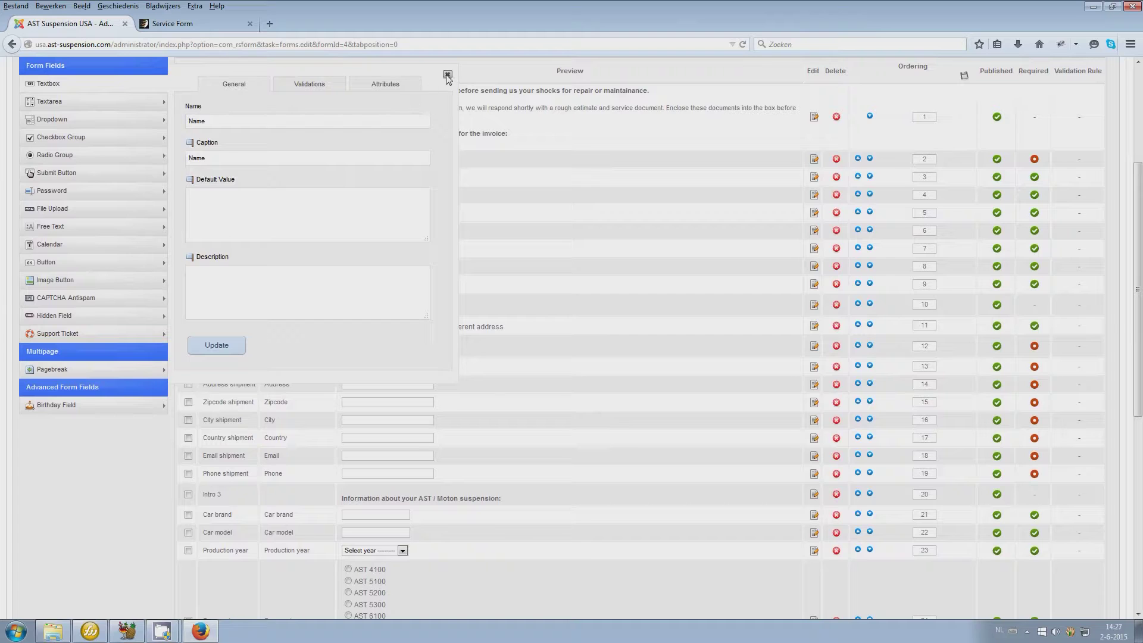
pyautogui.click(321, 87)
pyautogui.click(387, 86)
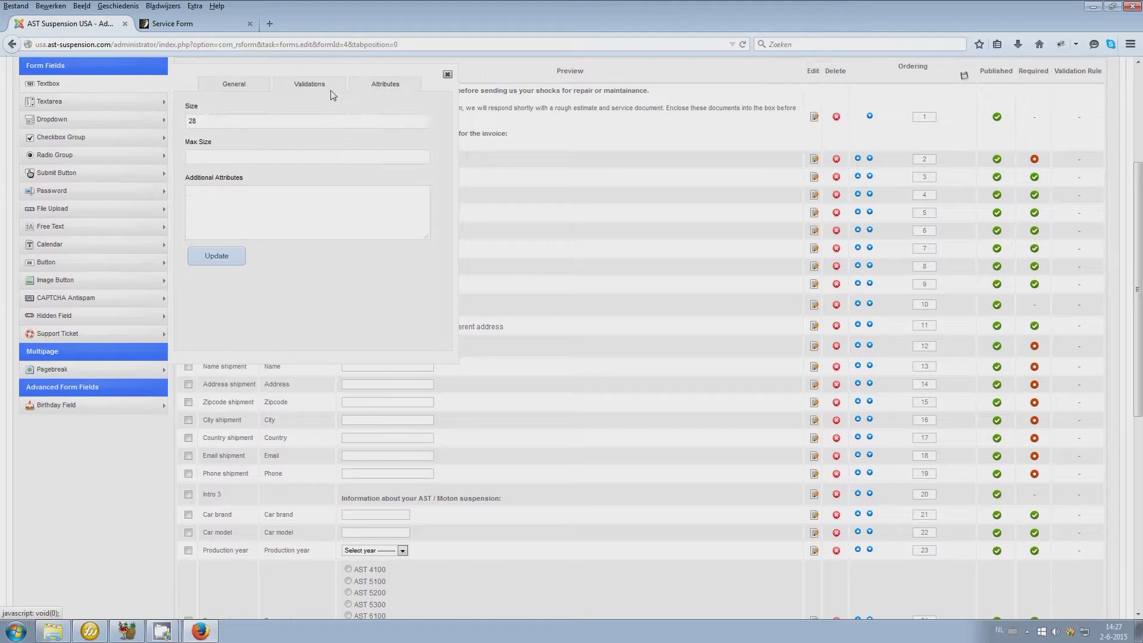
pyautogui.click(245, 88)
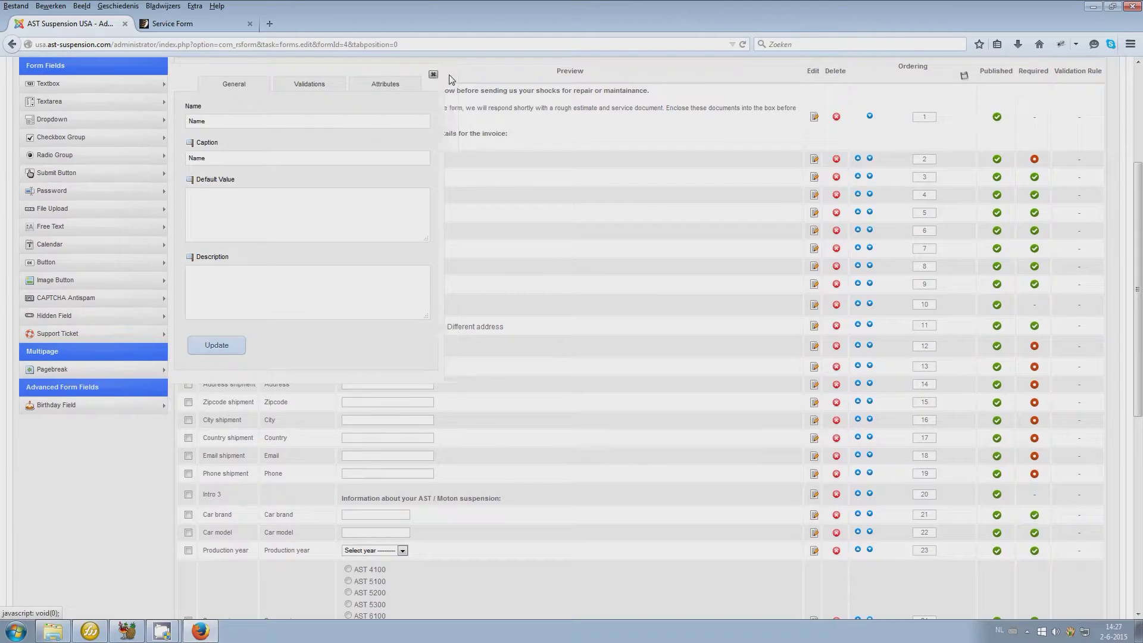
pyautogui.click(448, 75)
pyautogui.scroll(-3, 439, 215)
pyautogui.scroll(-3, 438, 241)
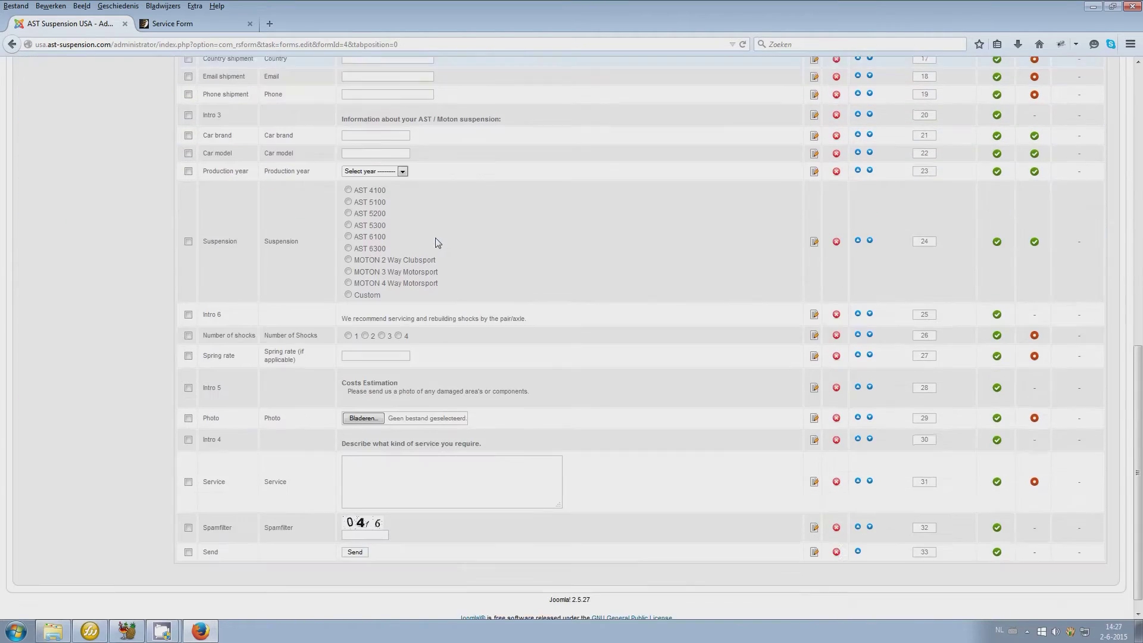
pyautogui.scroll(10, 438, 242)
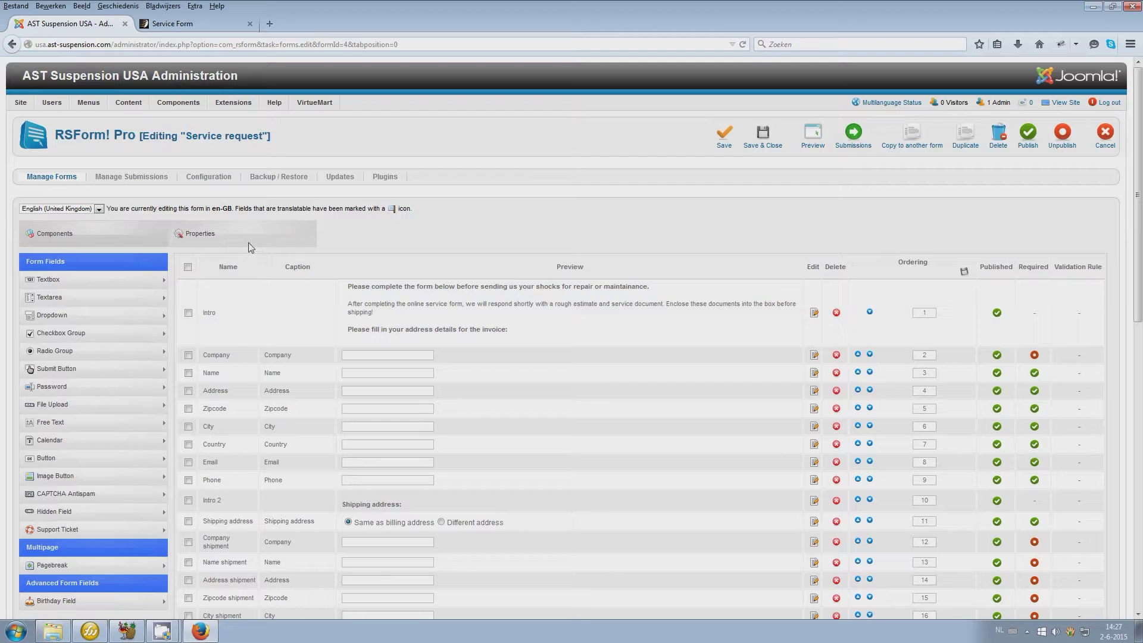
pyautogui.click(248, 241)
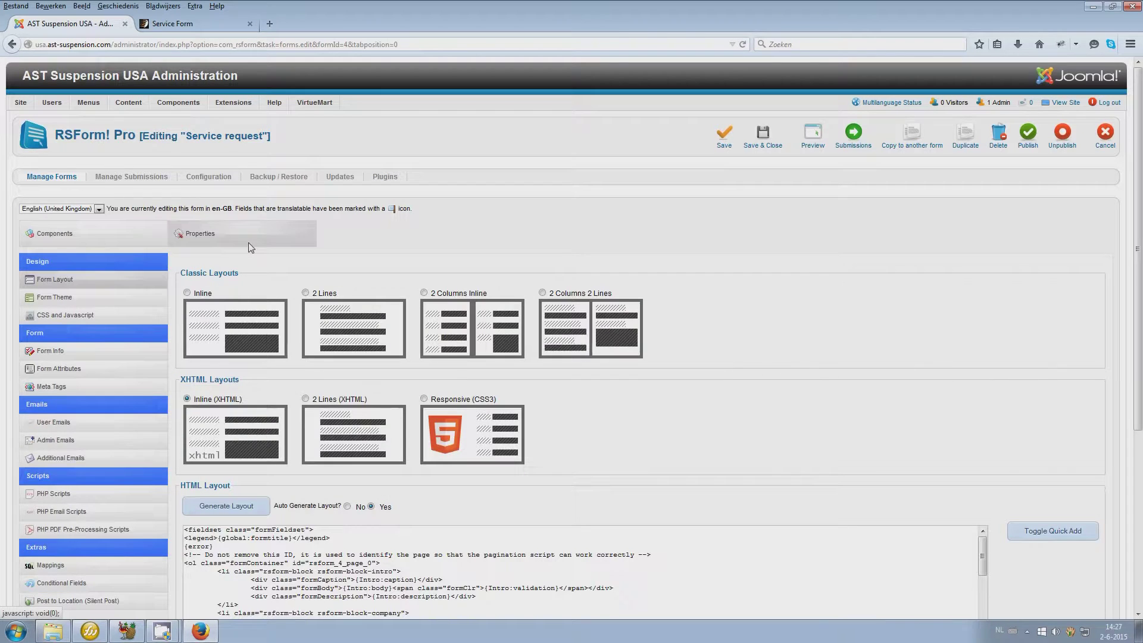
pyautogui.scroll(-2, 741, 281)
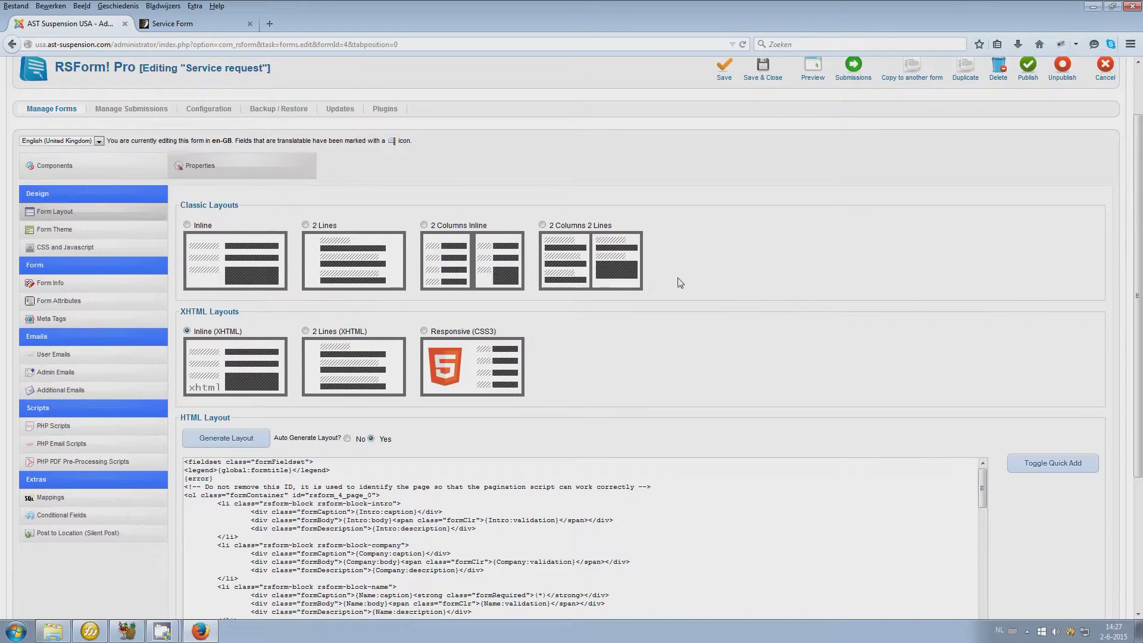
pyautogui.click(53, 355)
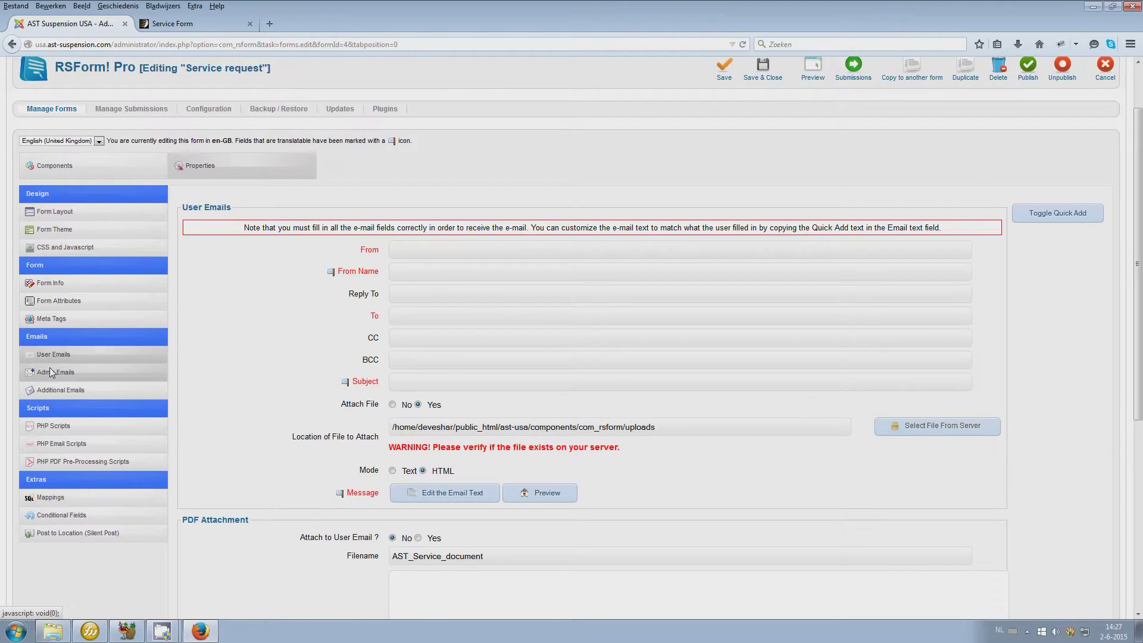
pyautogui.click(50, 369)
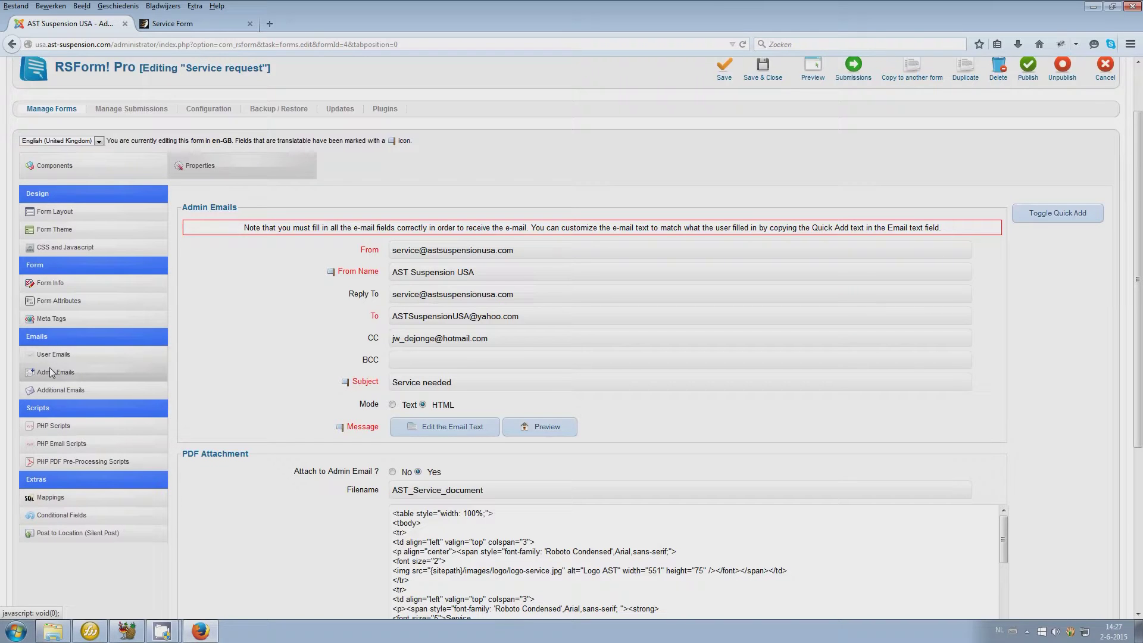
pyautogui.click(54, 354)
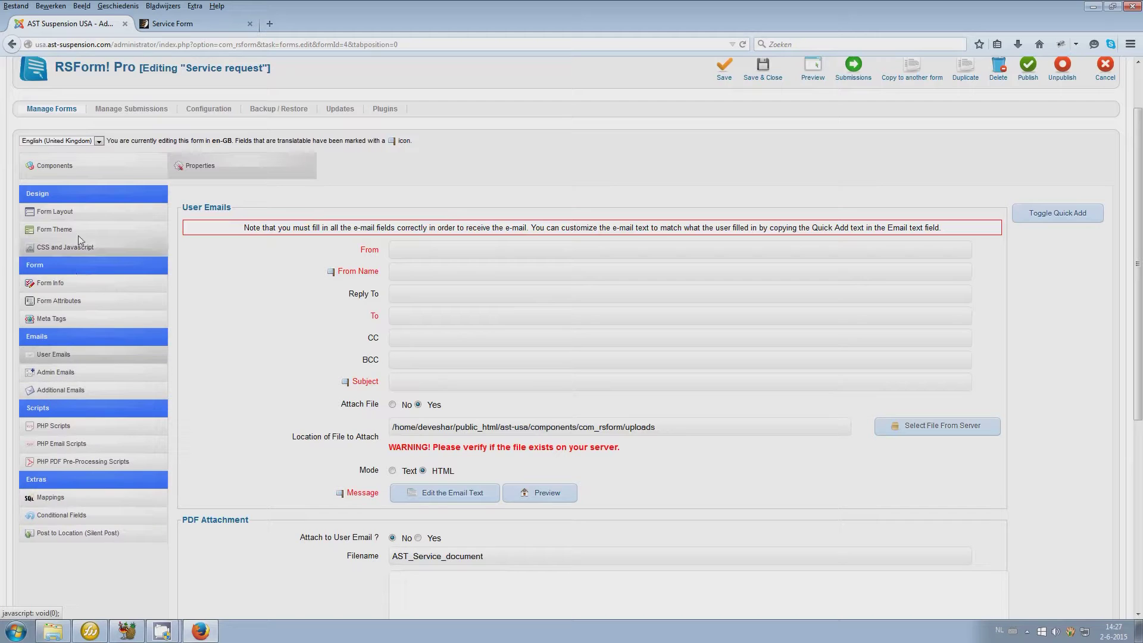
pyautogui.click(62, 164)
pyautogui.scroll(-3, 511, 442)
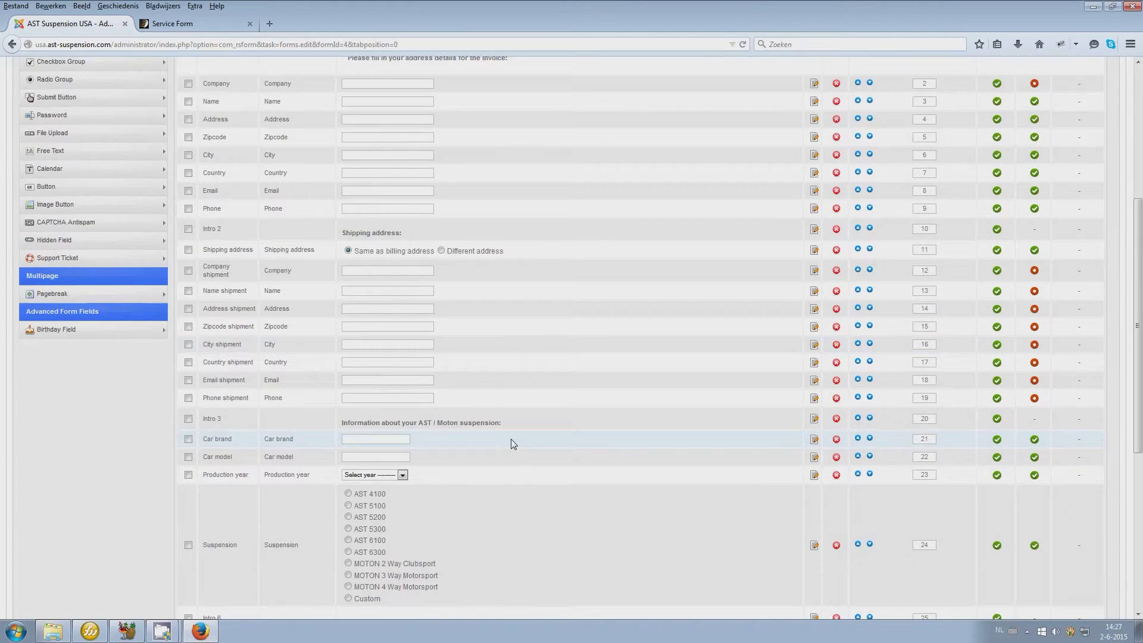
pyautogui.scroll(4, 511, 443)
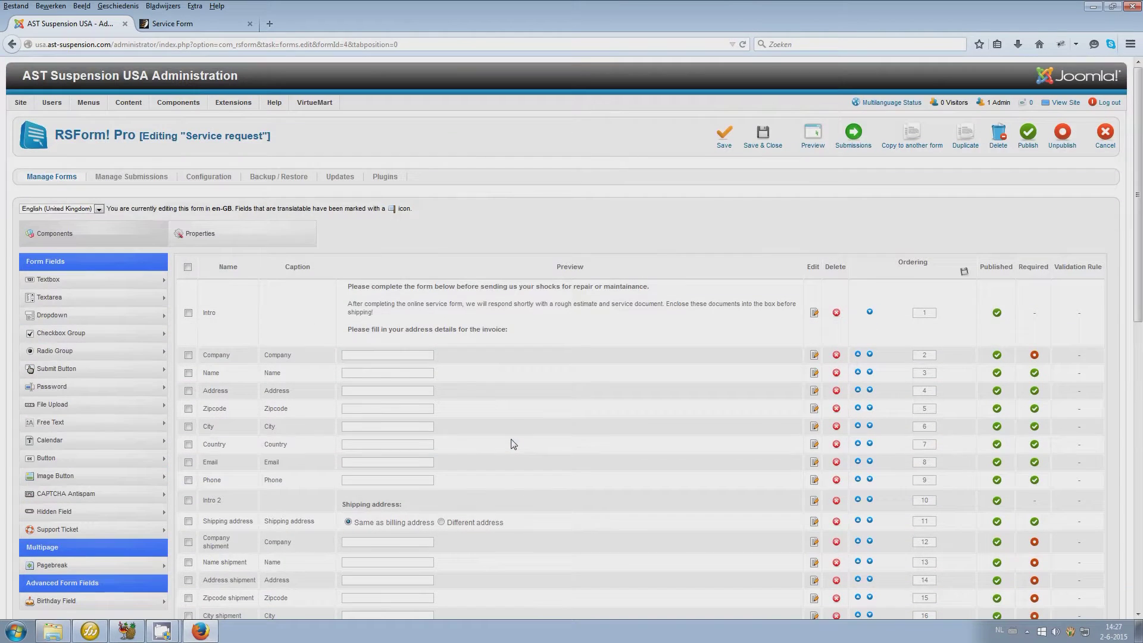
# Leave the form editor without saving and open the Service request form's submissions
pyautogui.click(1104, 146)
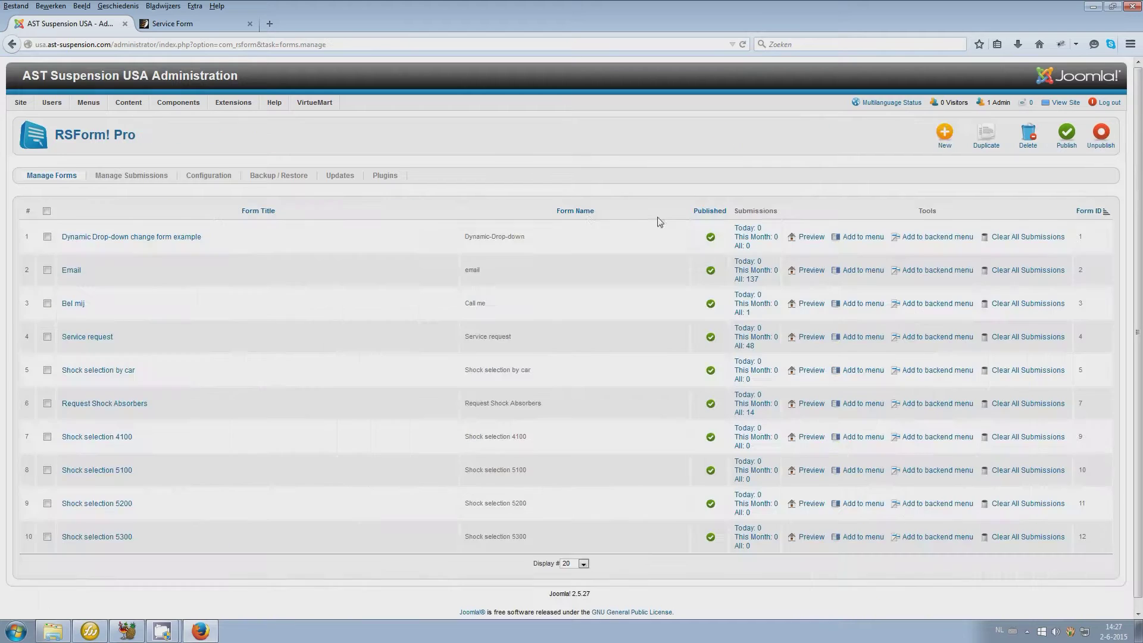
pyautogui.click(116, 180)
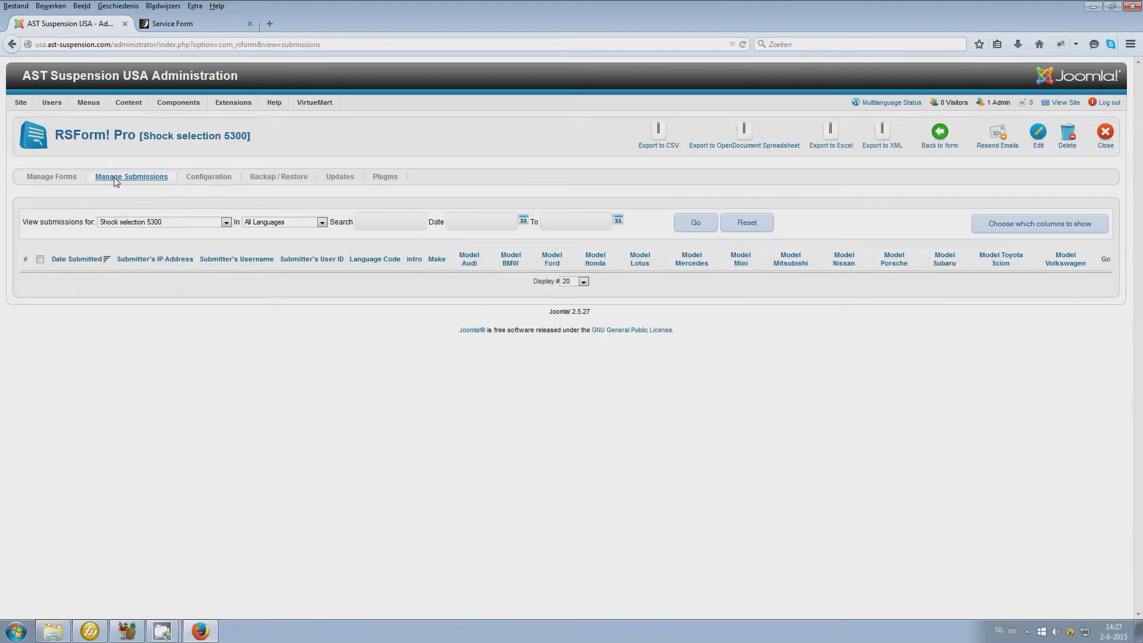
pyautogui.click(123, 222)
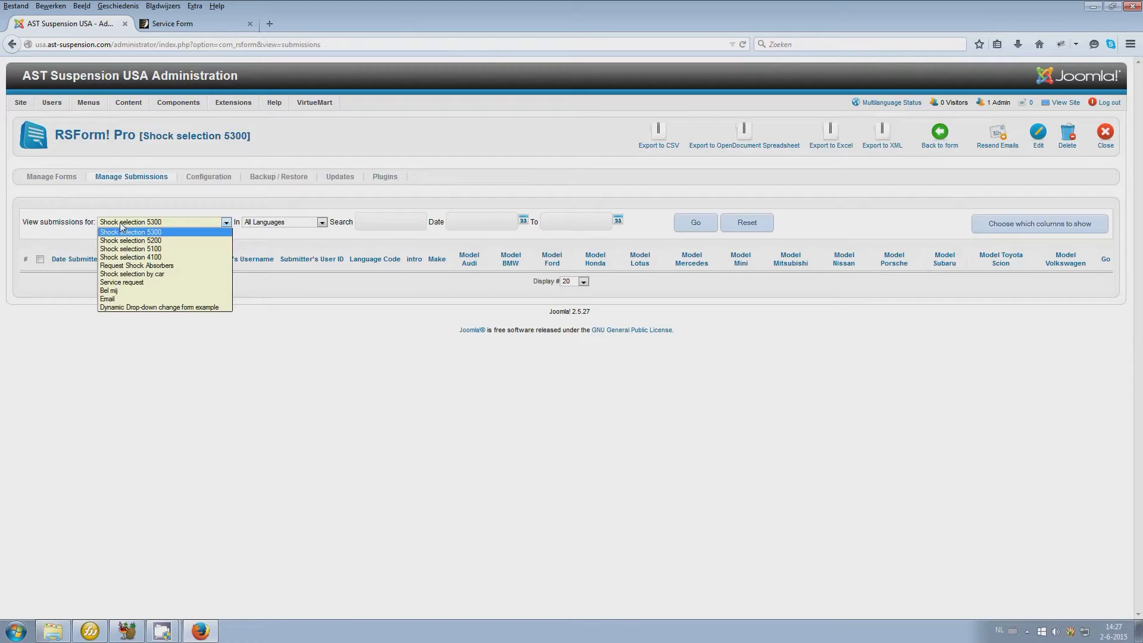
pyautogui.click(122, 282)
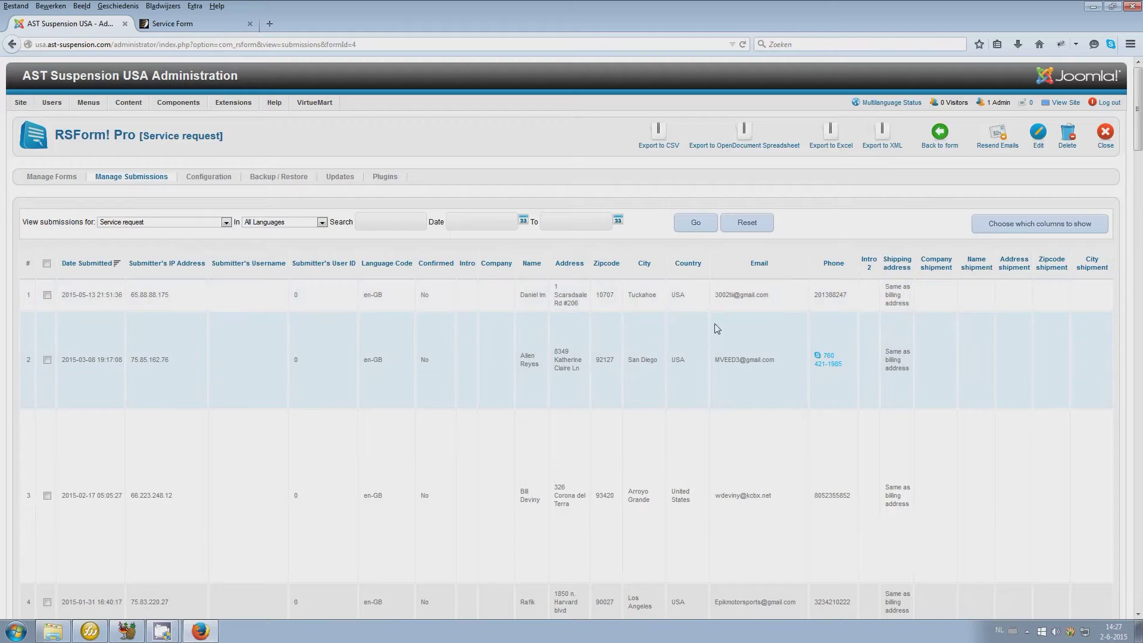
# Scroll through the Service request submissions and close back to the RSForm! Pro dashboard
pyautogui.scroll(-8, 717, 327)
pyautogui.scroll(-4, 718, 332)
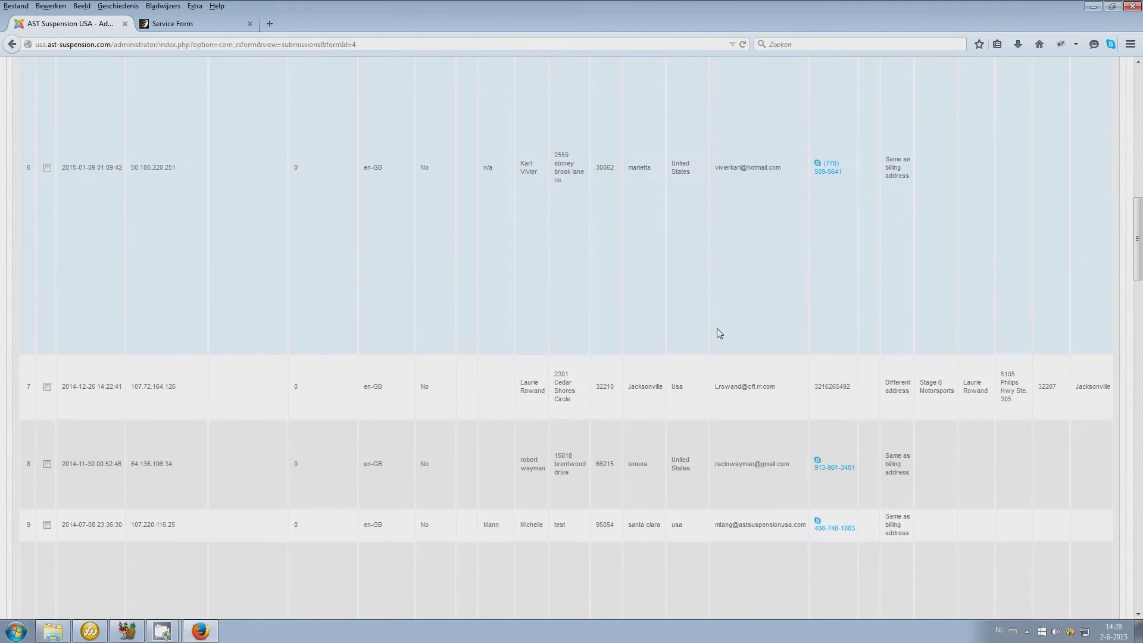
pyautogui.scroll(12, 717, 332)
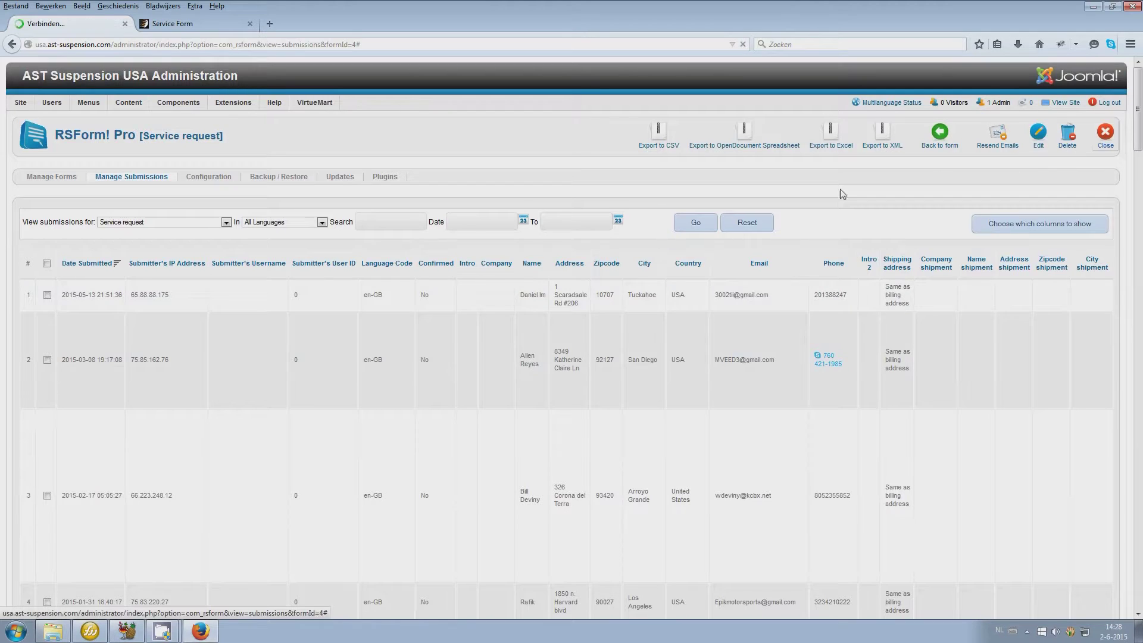
pyautogui.click(1102, 144)
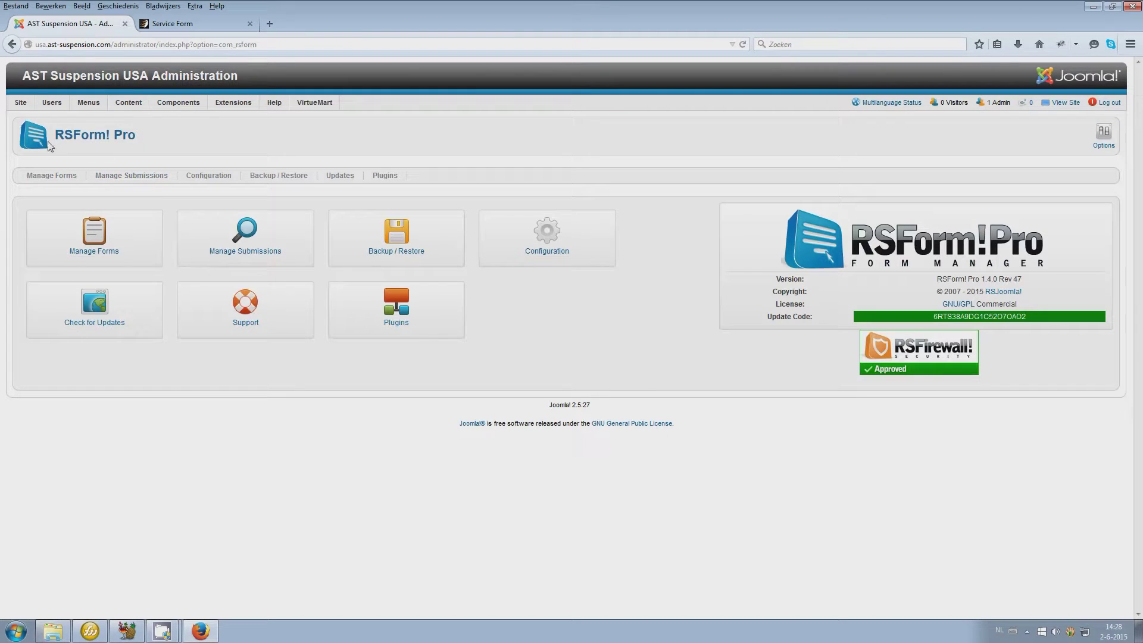
# Open the VirtueMart control panel from the Components menu
pyautogui.moveTo(177, 105)
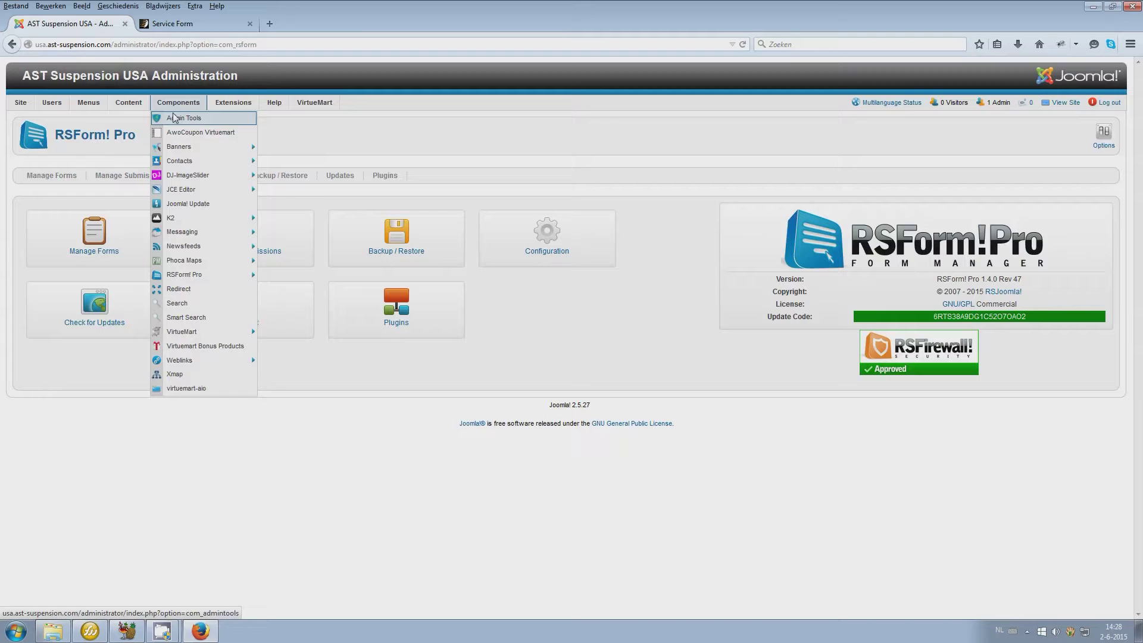
pyautogui.moveTo(171, 338)
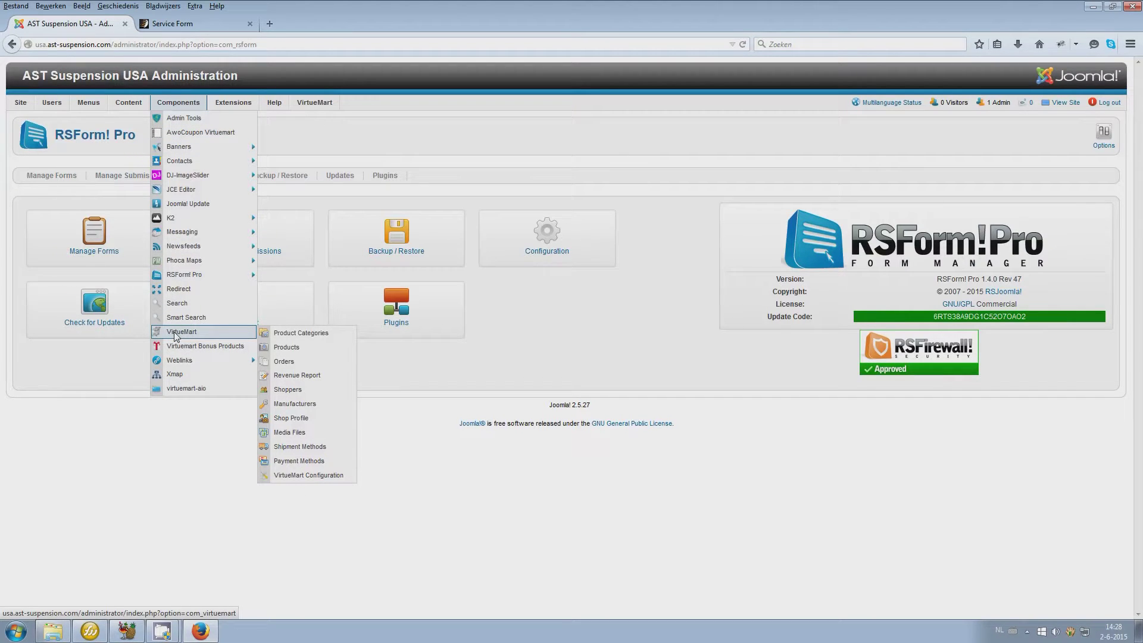
pyautogui.click(177, 337)
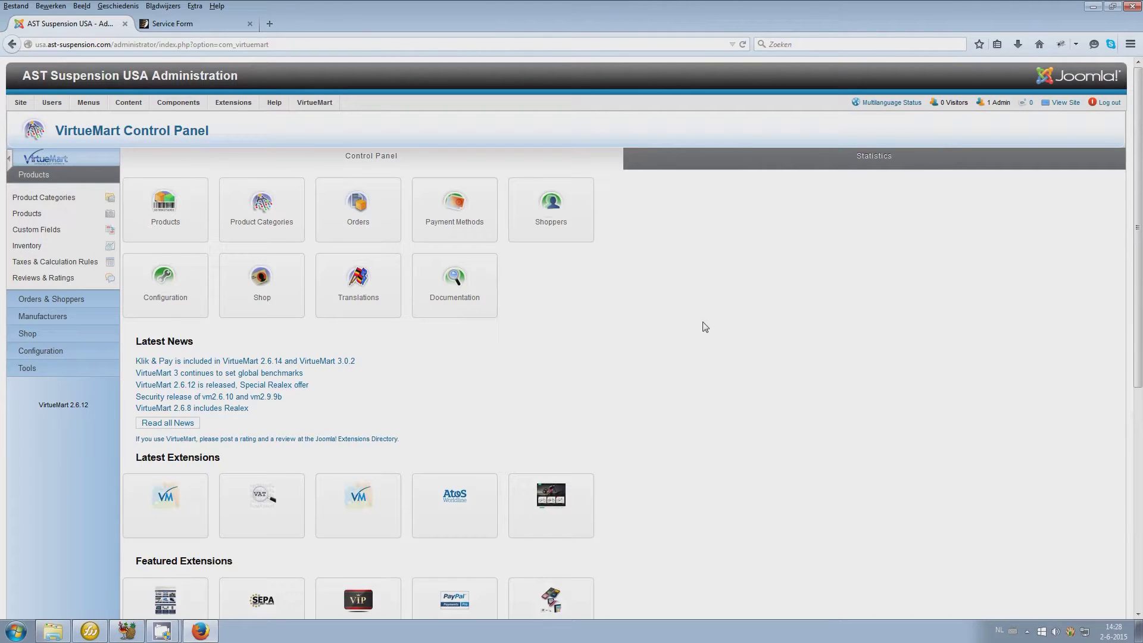
# Open the Main Menu's item list, then scroll down the live Service Form page
pyautogui.moveTo(88, 103)
pyautogui.moveTo(91, 124)
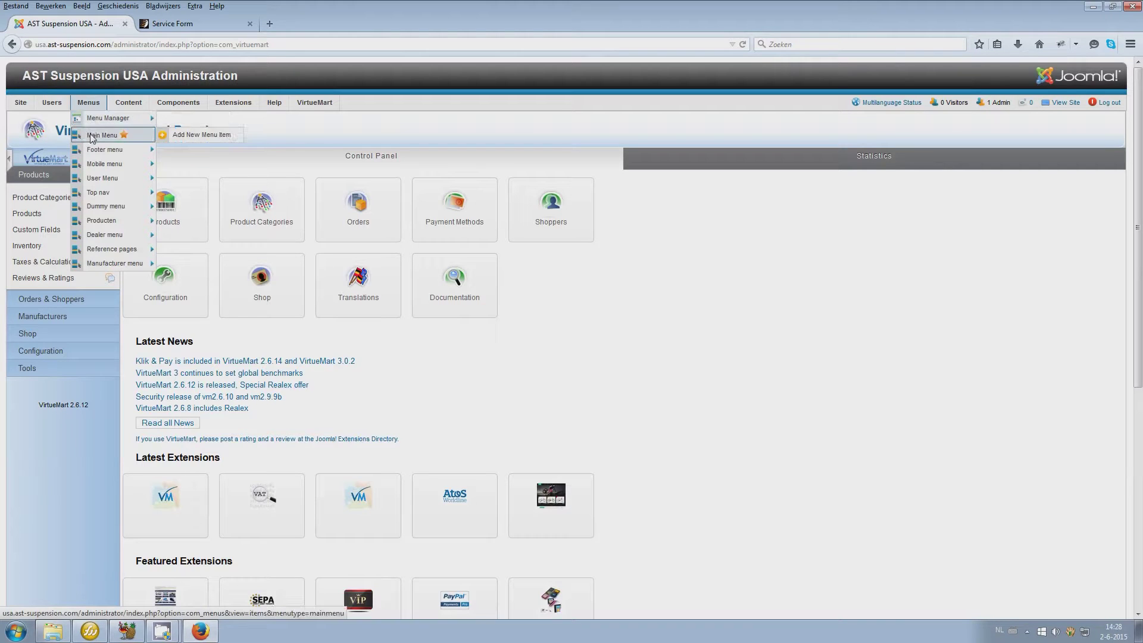
pyautogui.click(92, 136)
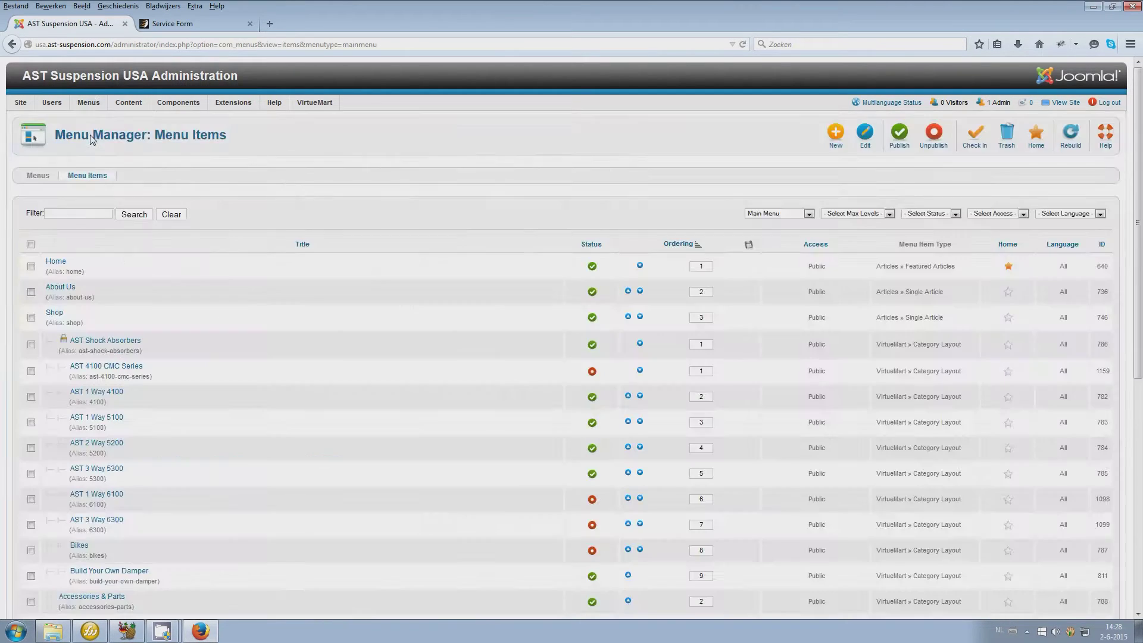
pyautogui.click(230, 22)
pyautogui.scroll(-20, 557, 411)
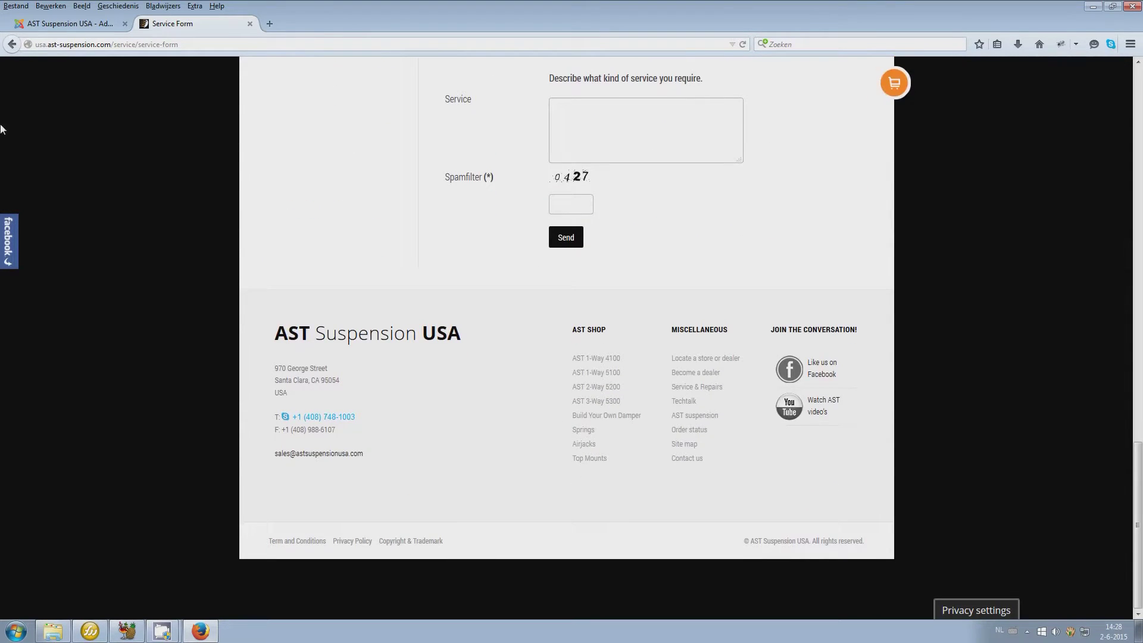
# Scroll the Service Form page to its footer, highlight the footer links, and return to Menu Manager
pyautogui.click(45, 28)
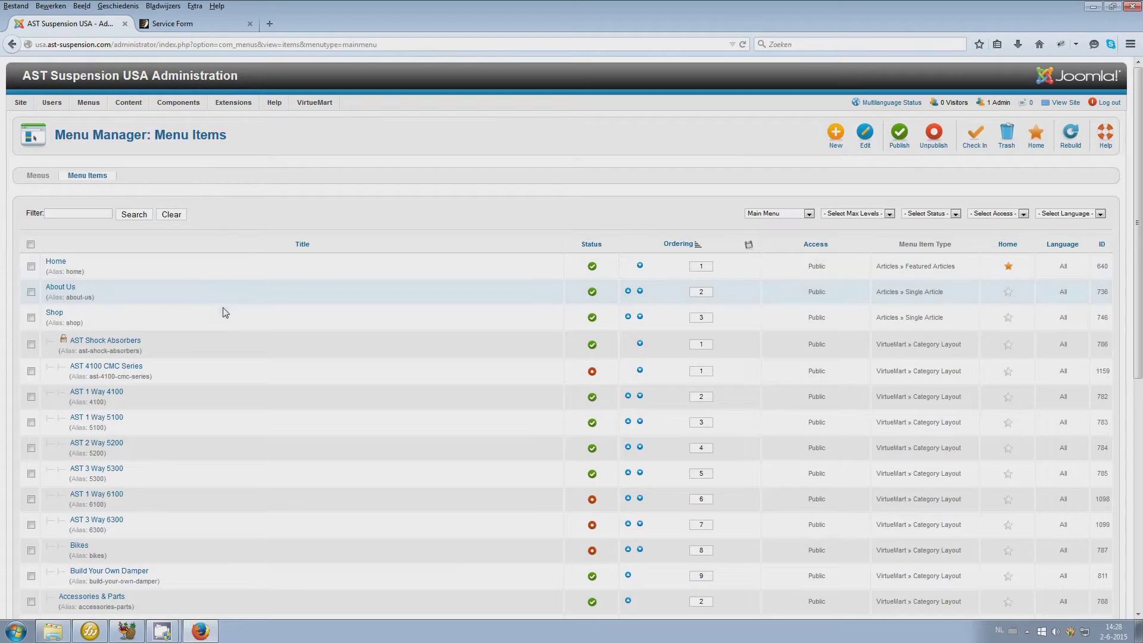
pyautogui.click(187, 24)
pyautogui.scroll(10, 288, 213)
pyautogui.scroll(8, 288, 212)
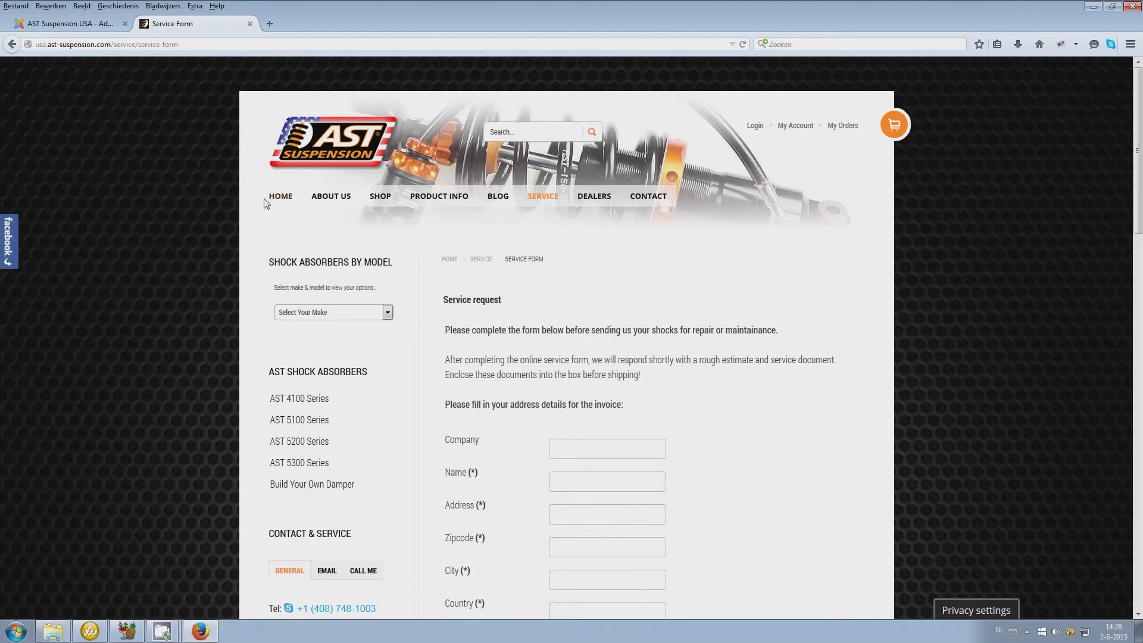
pyautogui.moveTo(499, 201)
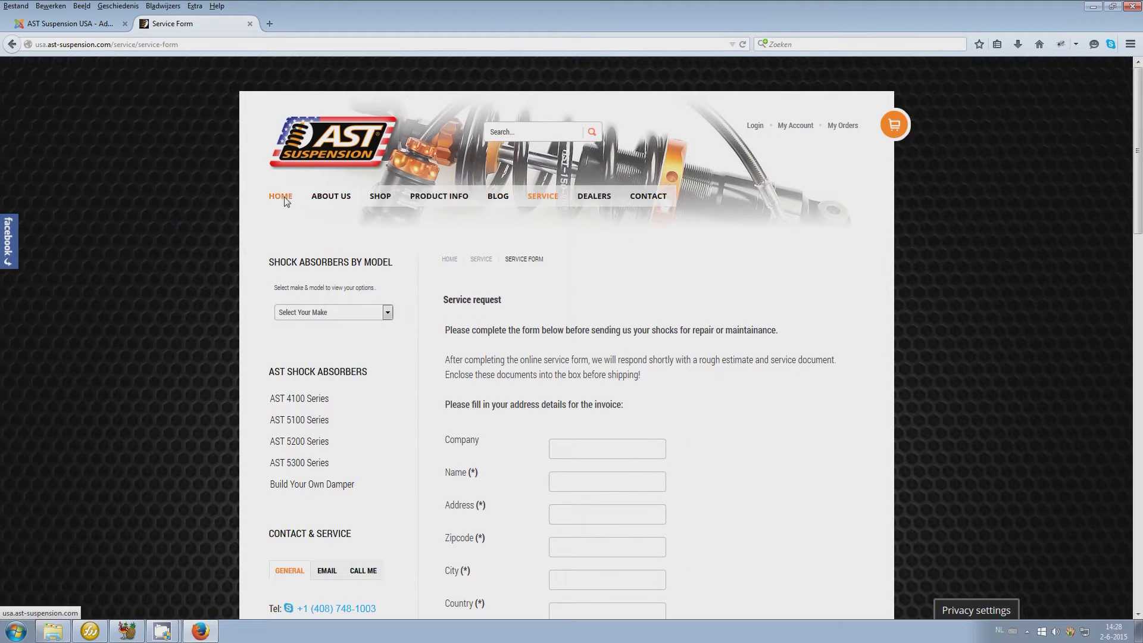
pyautogui.scroll(-6, 350, 322)
pyautogui.scroll(-10, 350, 322)
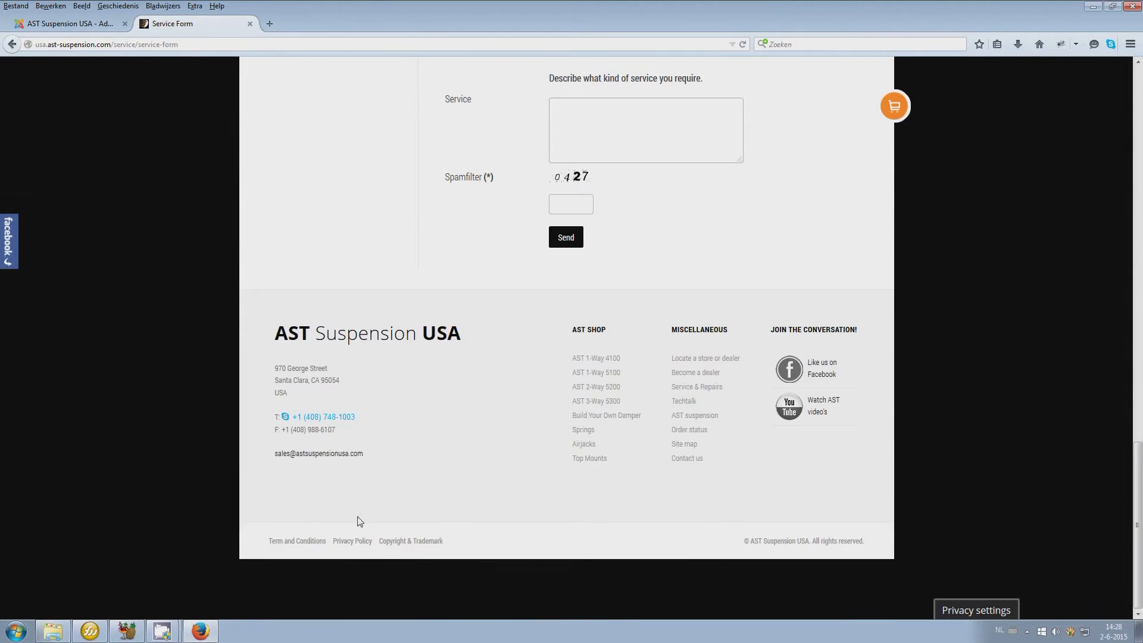
pyautogui.moveTo(459, 545); pyautogui.dragTo(295, 545)
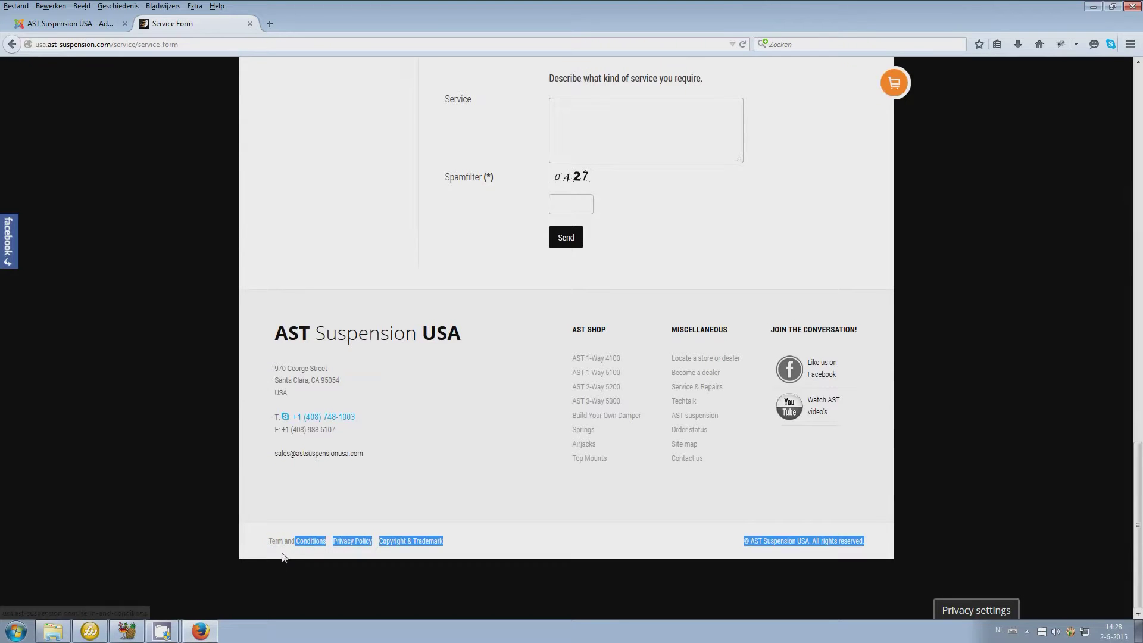
pyautogui.click(60, 25)
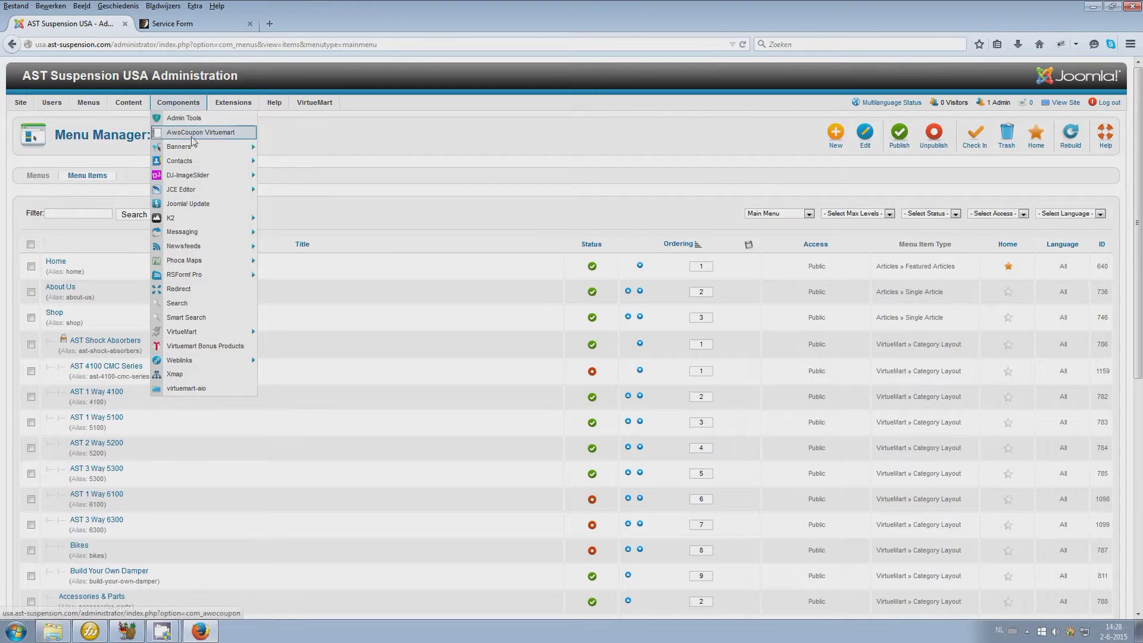
# List the Footer menu's items and start a new menu item titled 'Test'
pyautogui.click(768, 214)
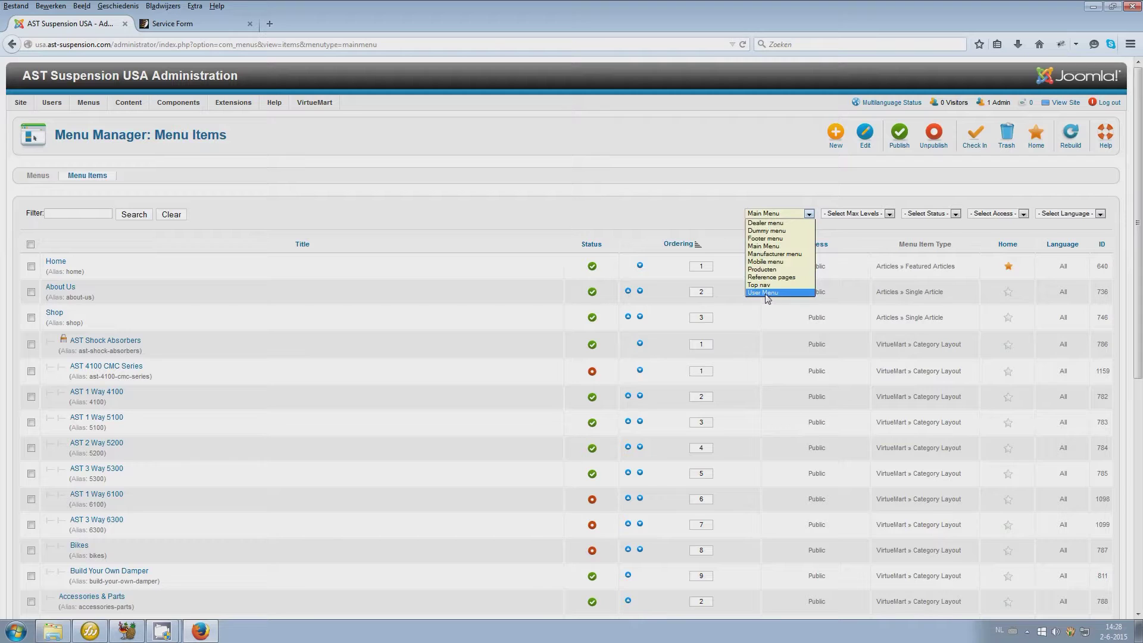
pyautogui.click(767, 239)
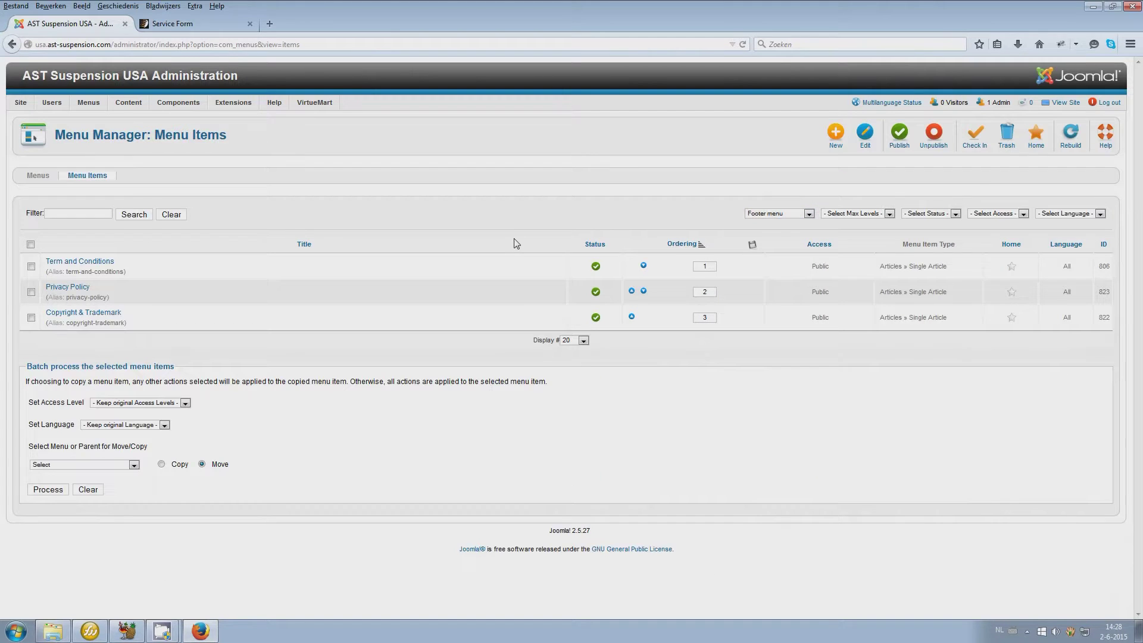
pyautogui.click(836, 137)
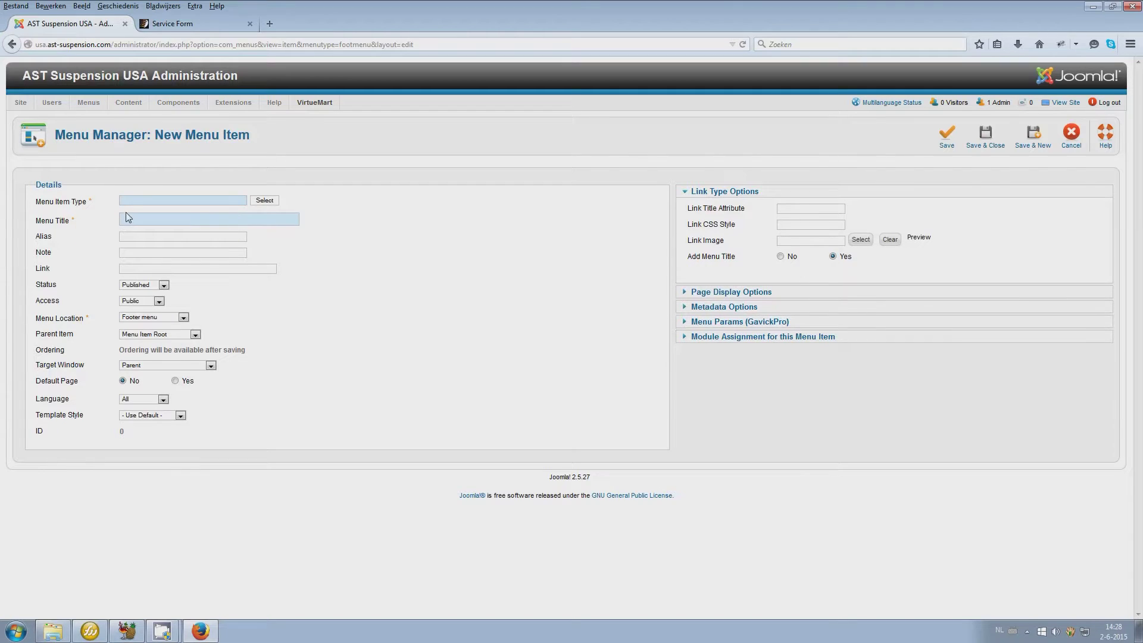
pyautogui.write('Test')
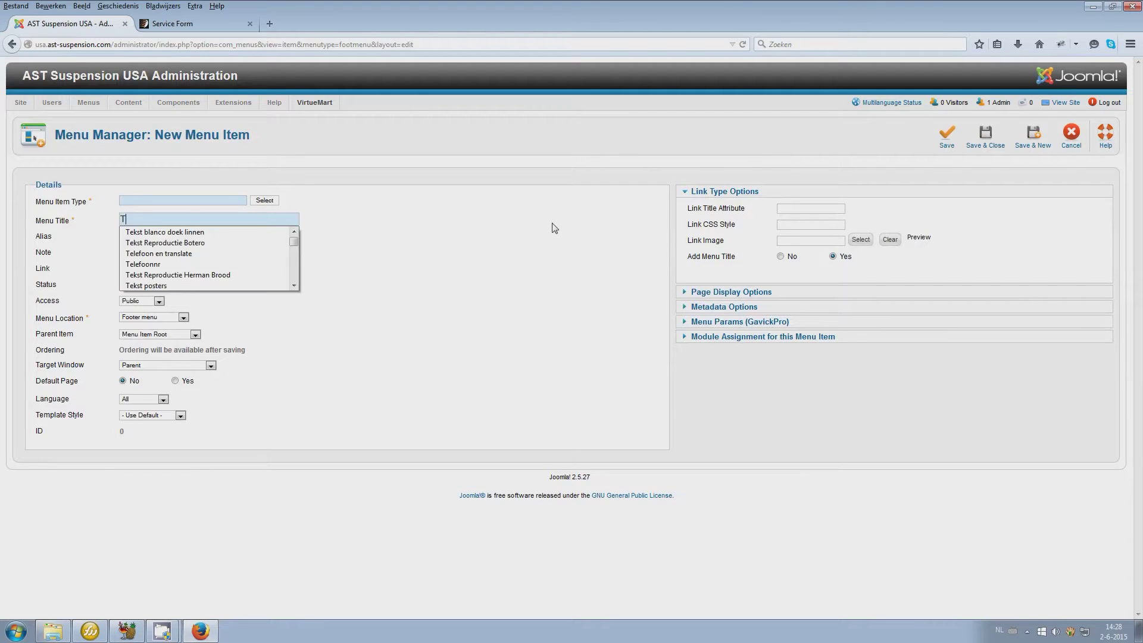
pyautogui.click(515, 241)
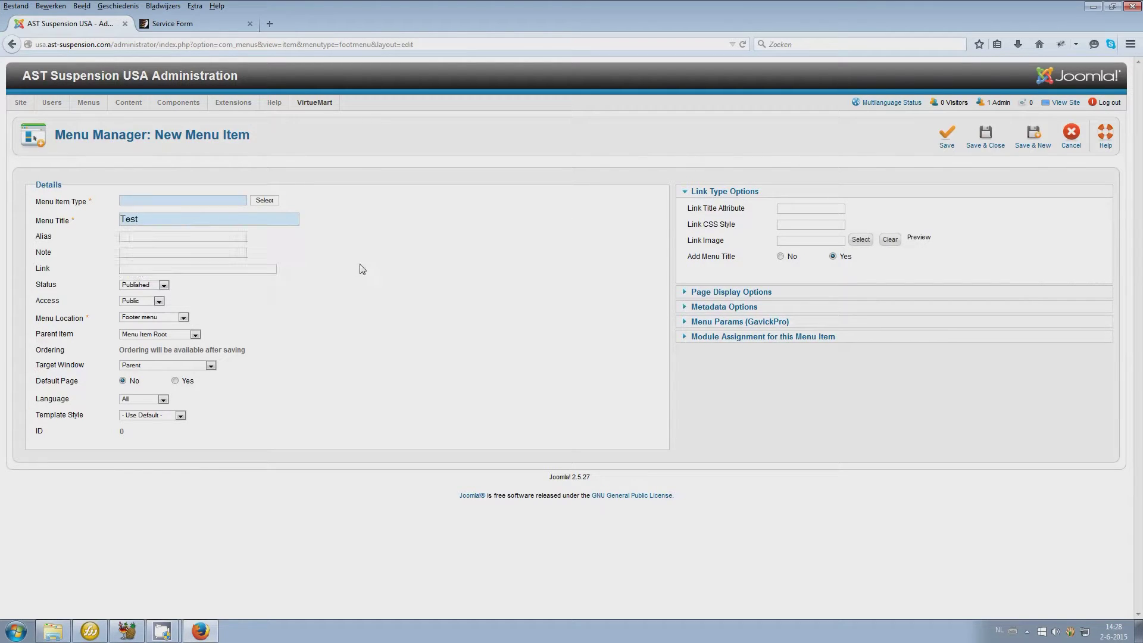
# Set the item type to RSForm! Pro > Form, check its forms list, and reopen the type chooser
pyautogui.click(265, 201)
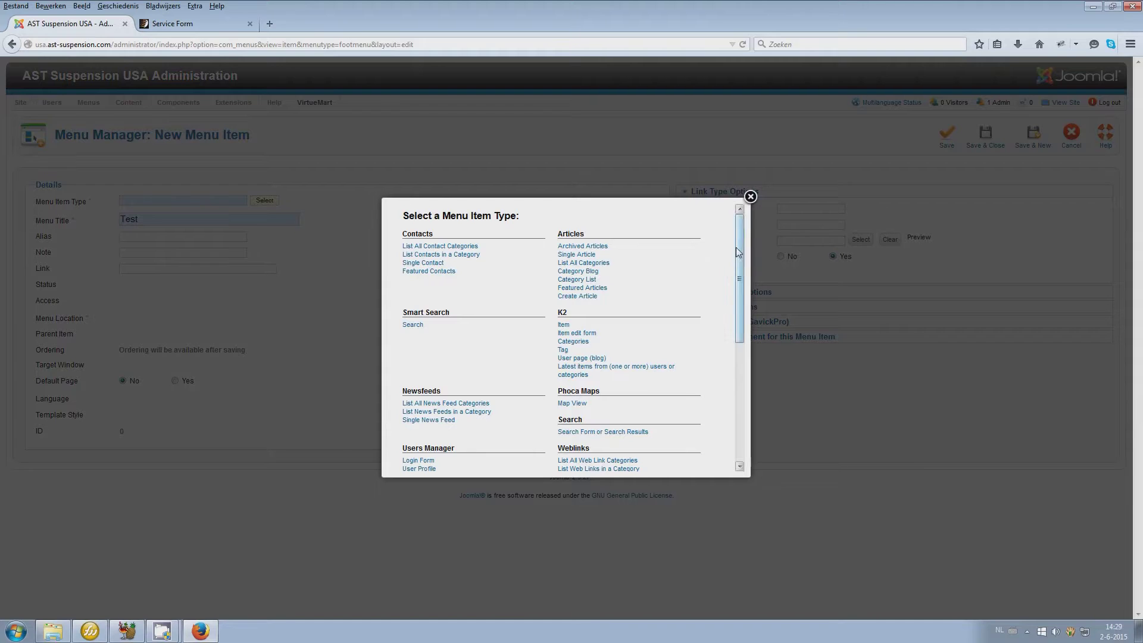
pyautogui.moveTo(736, 252); pyautogui.dragTo(737, 372)
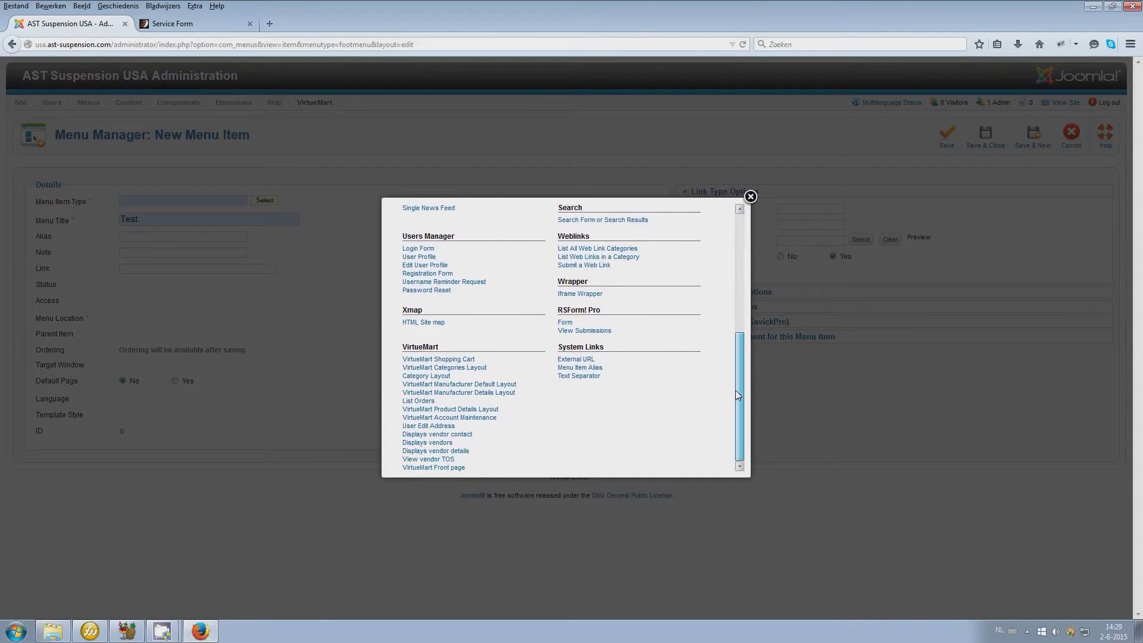
pyautogui.click(564, 323)
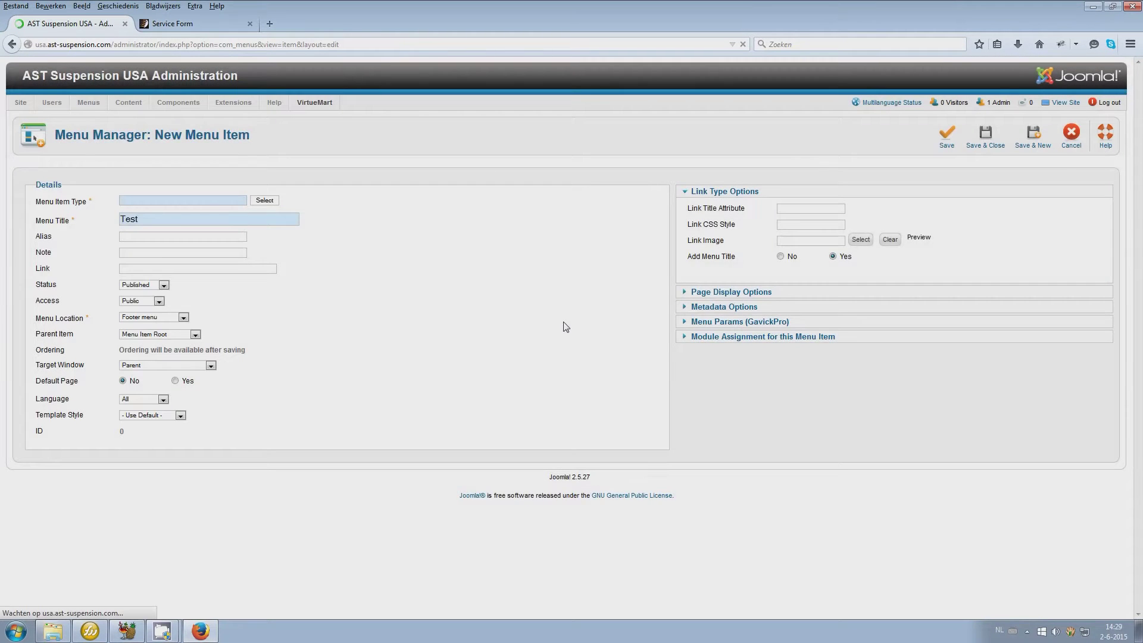
pyautogui.click(821, 207)
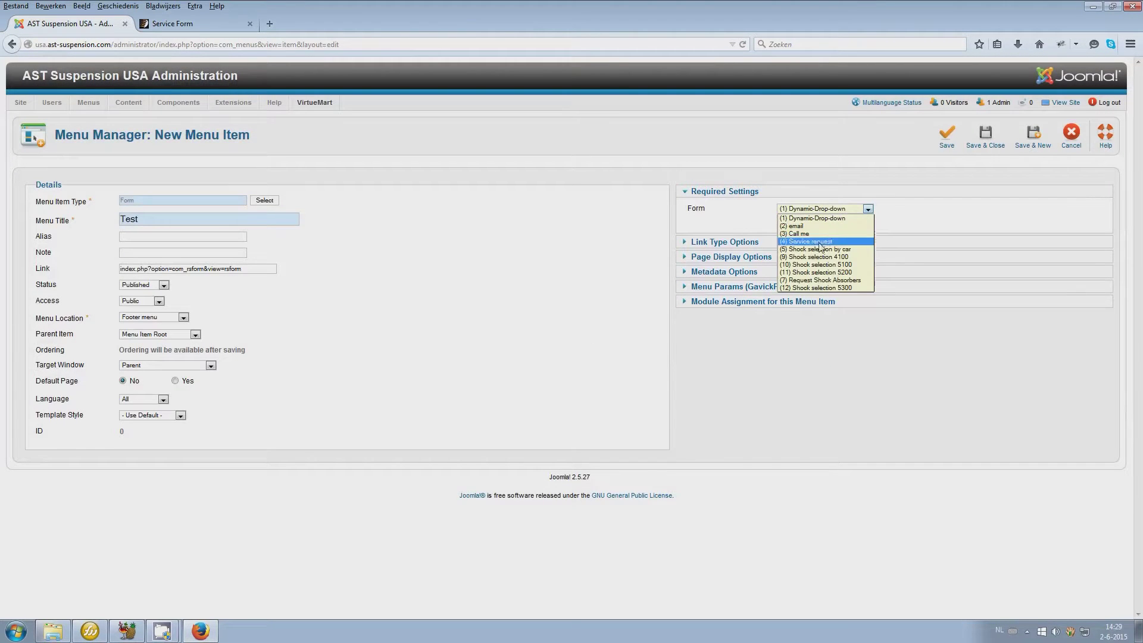
pyautogui.click(857, 218)
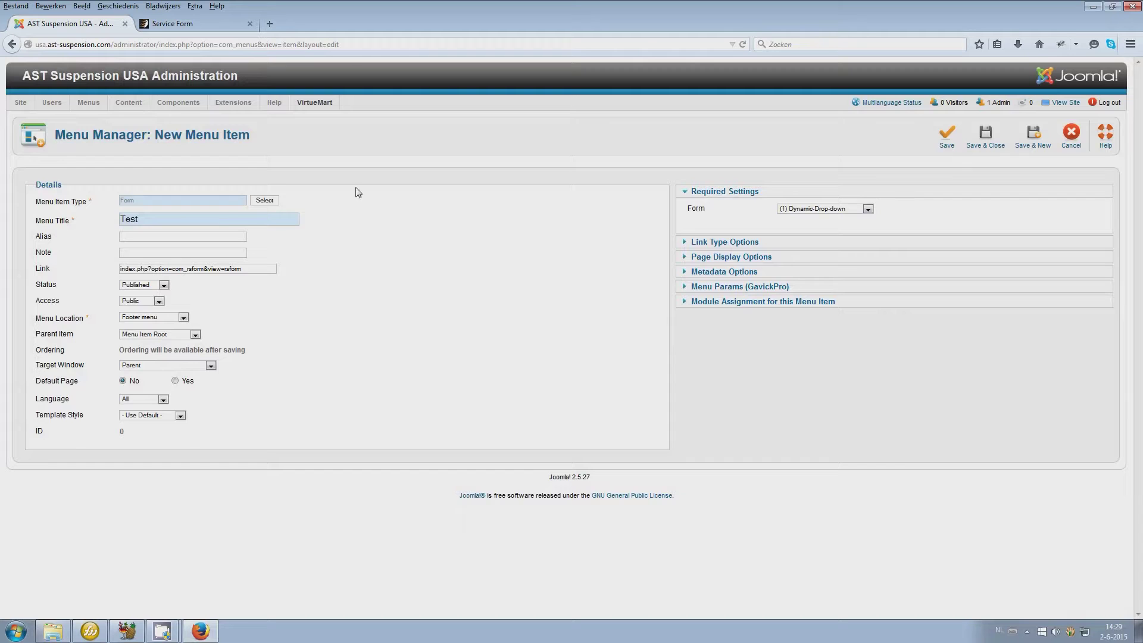
pyautogui.click(263, 201)
pyautogui.scroll(-3, 506, 287)
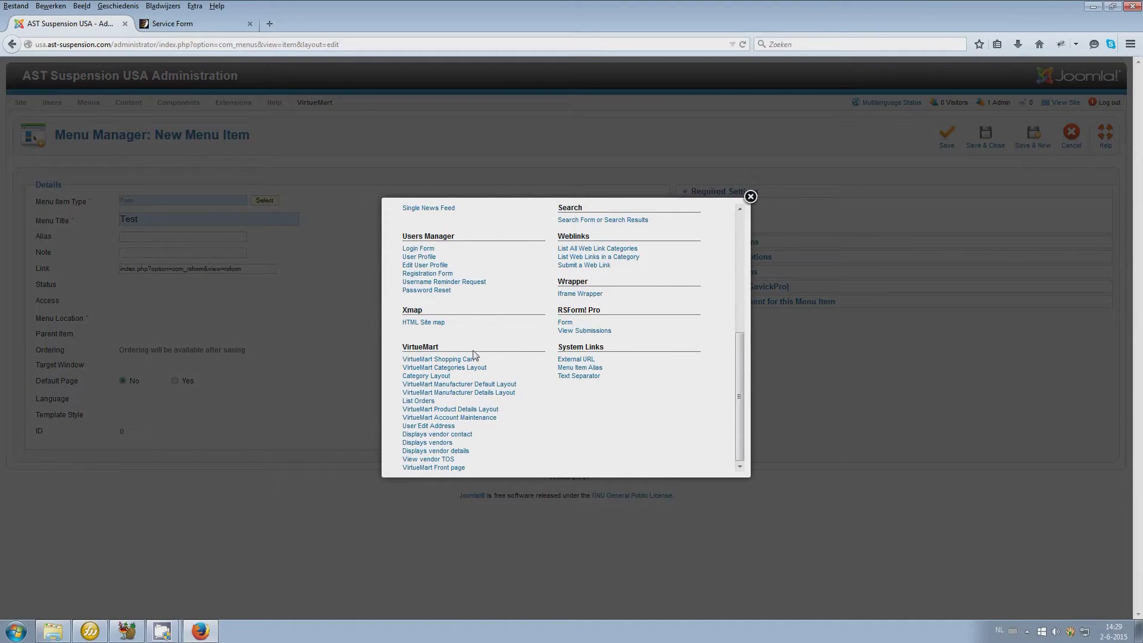
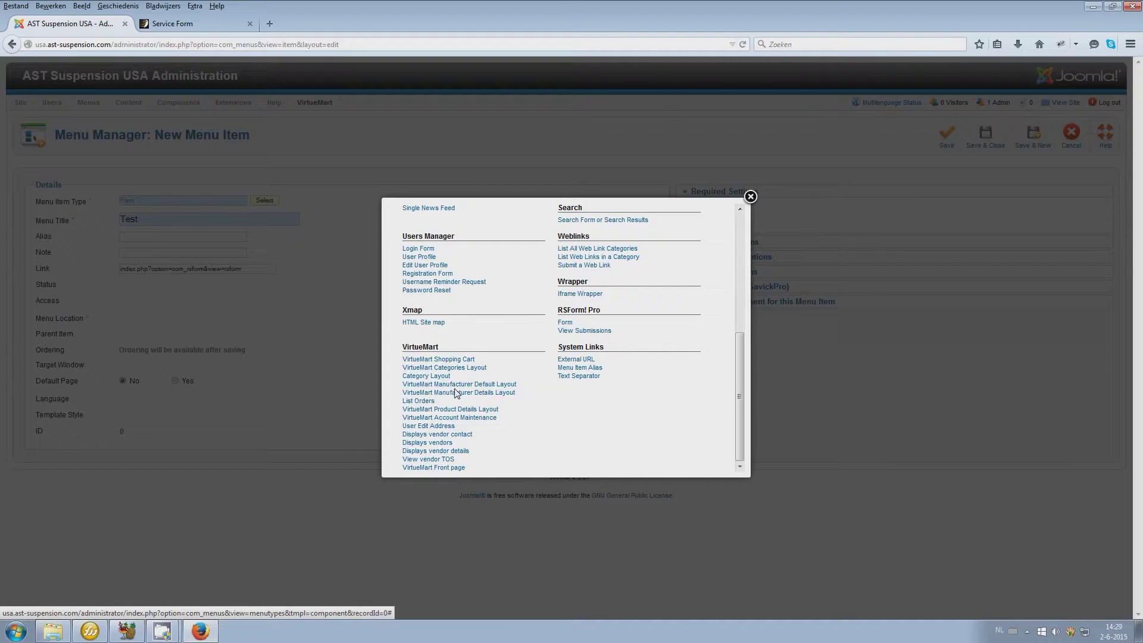
# Set the Test item's type to VirtueMart Product Details for AST 4100 Camaro 3rd Gen and save
pyautogui.click(457, 409)
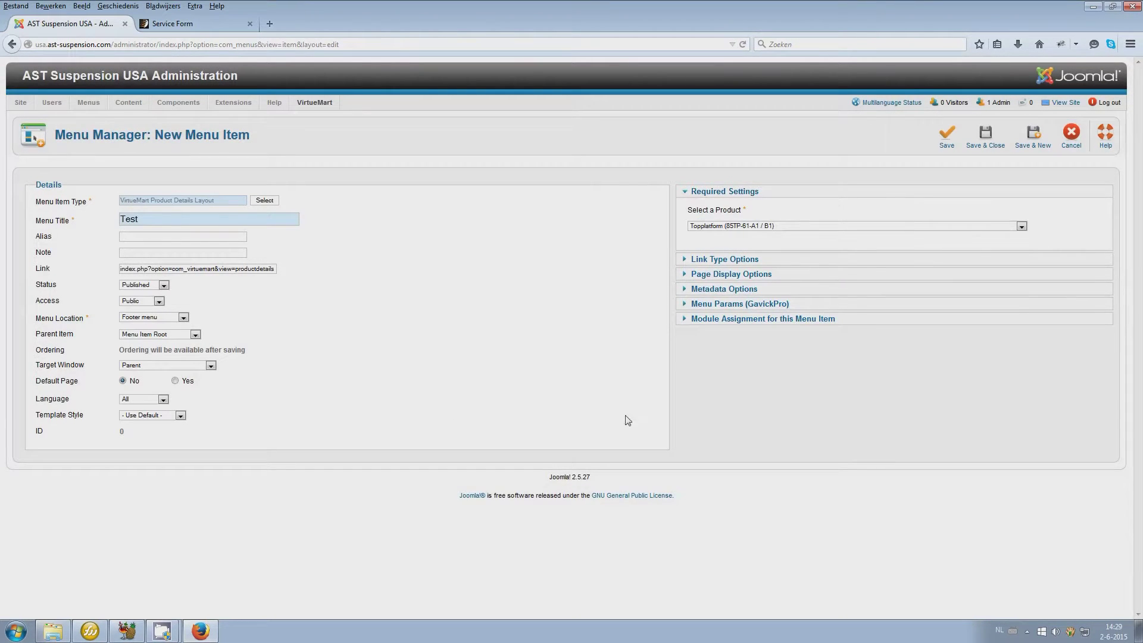
pyautogui.click(718, 227)
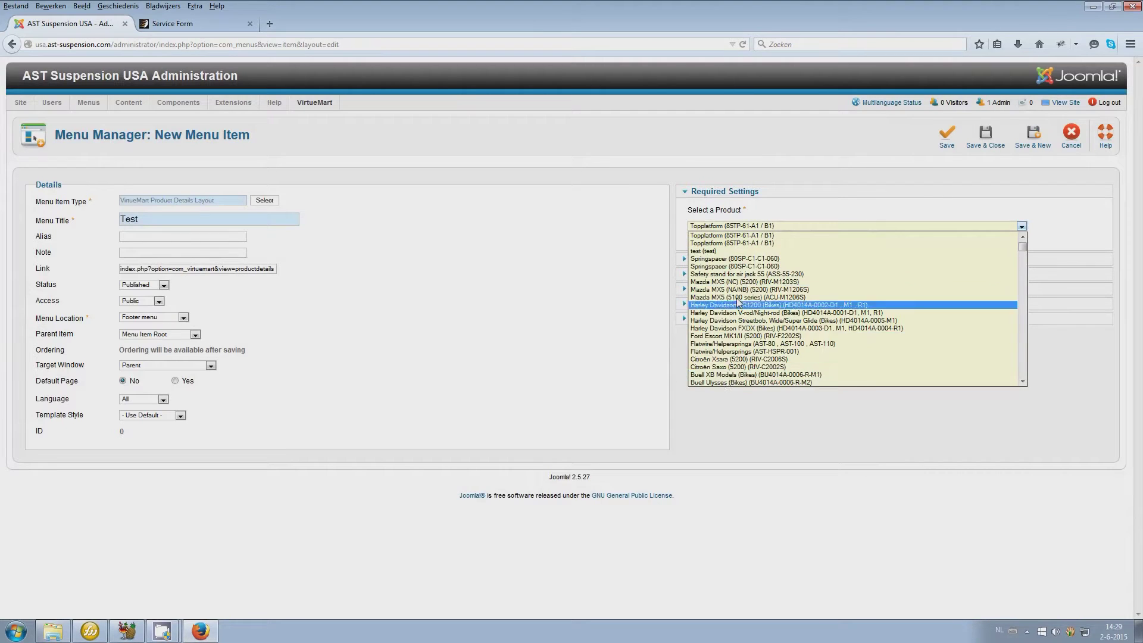
pyautogui.scroll(-3, 741, 294)
pyautogui.scroll(-3, 741, 295)
pyautogui.click(723, 354)
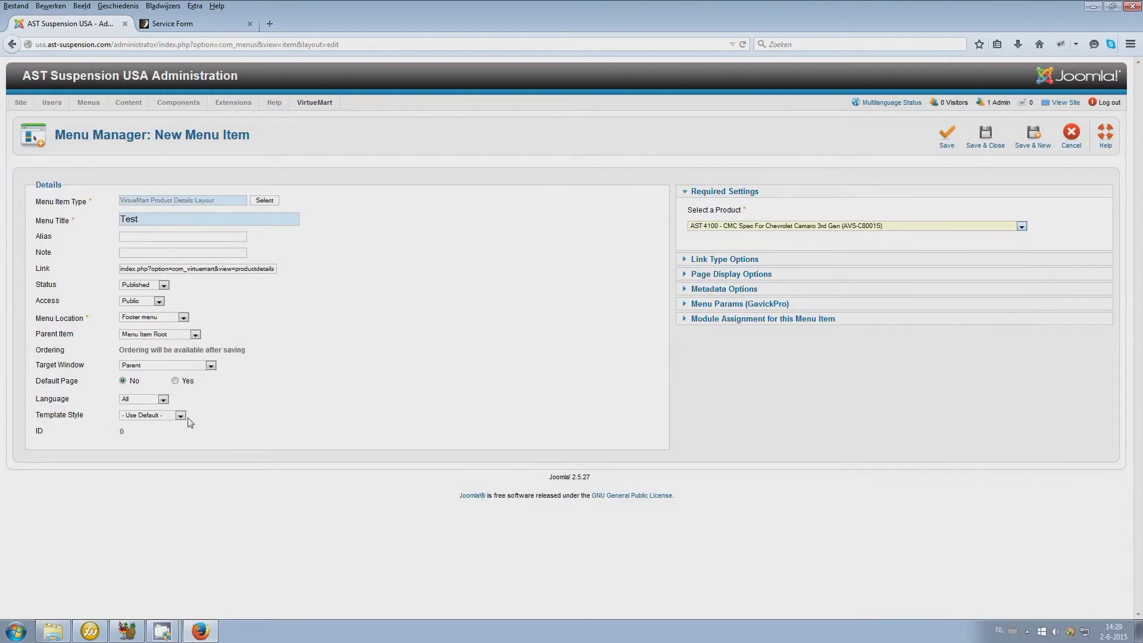
pyautogui.click(953, 136)
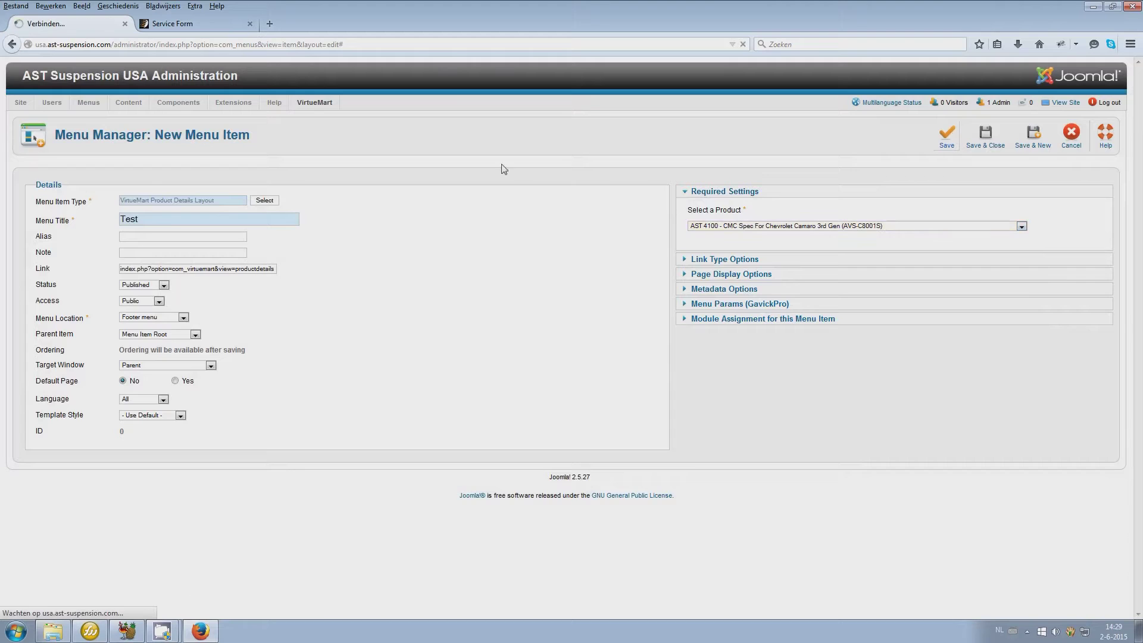
# Reload the live site and follow the footer Test link to the Camaro product page
pyautogui.click(182, 22)
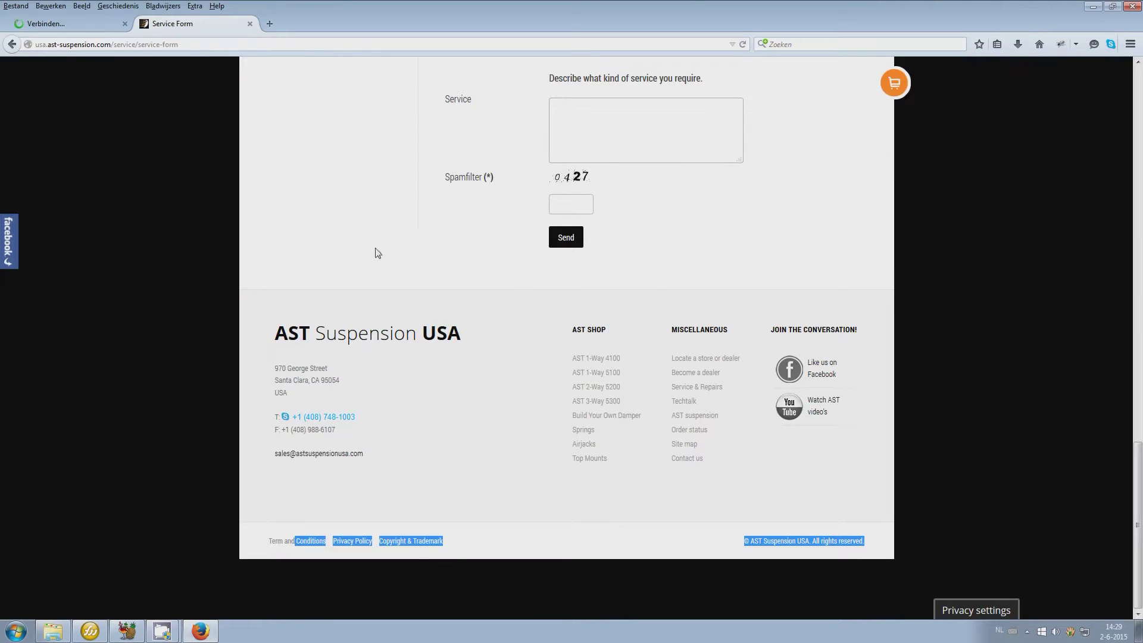
pyautogui.click(404, 517)
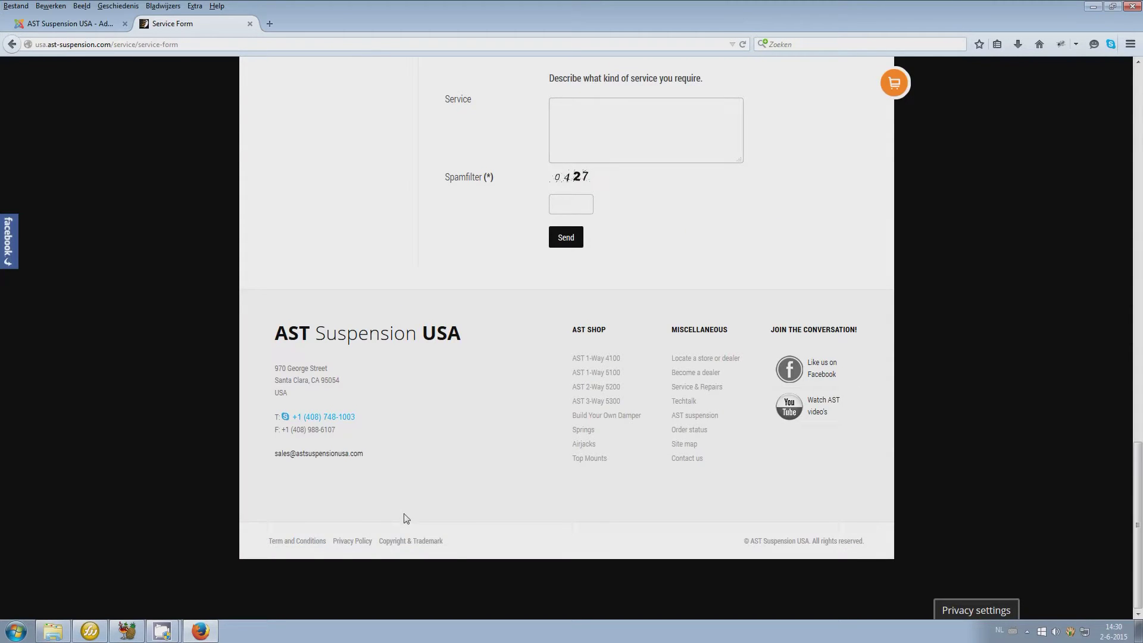
pyautogui.press('F5')
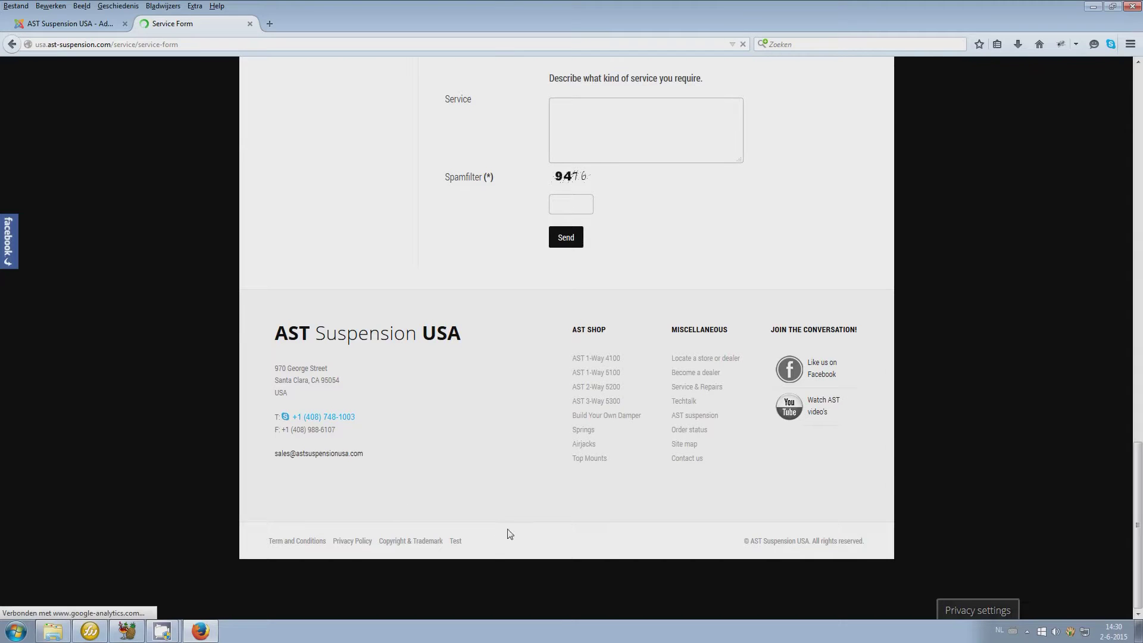
pyautogui.click(456, 541)
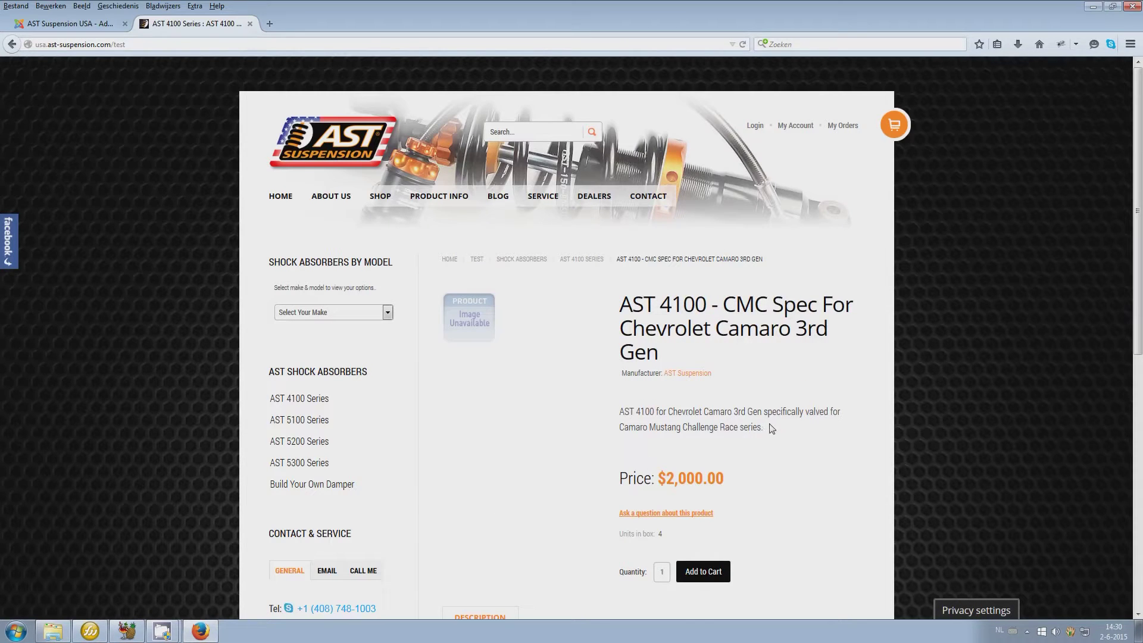
pyautogui.scroll(-4, 771, 428)
pyautogui.scroll(3, 771, 429)
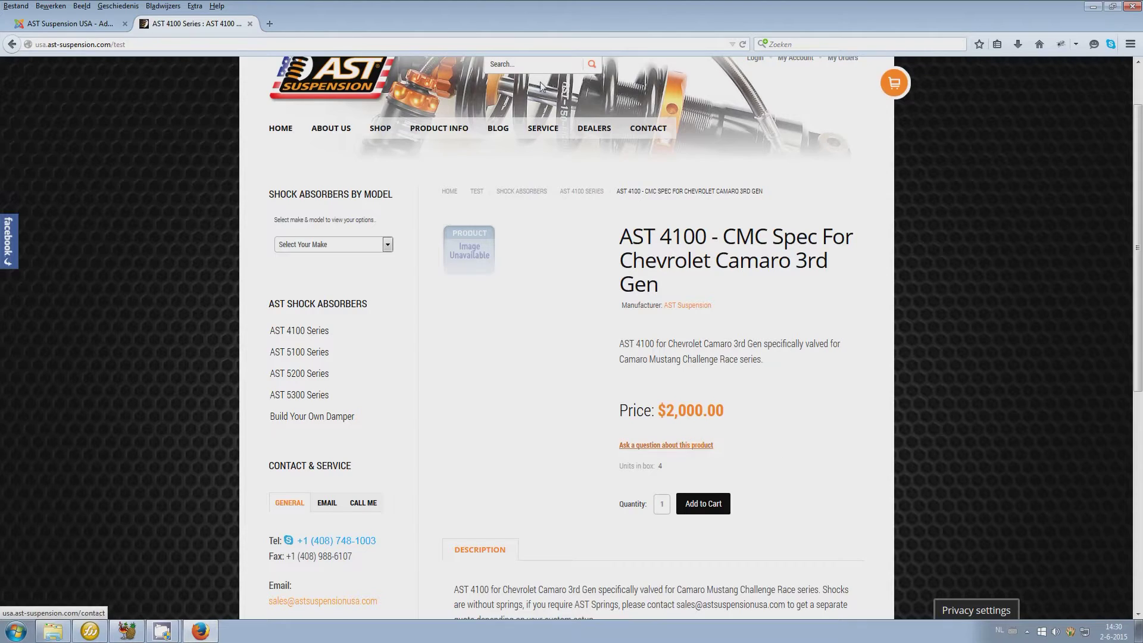
pyautogui.click(94, 29)
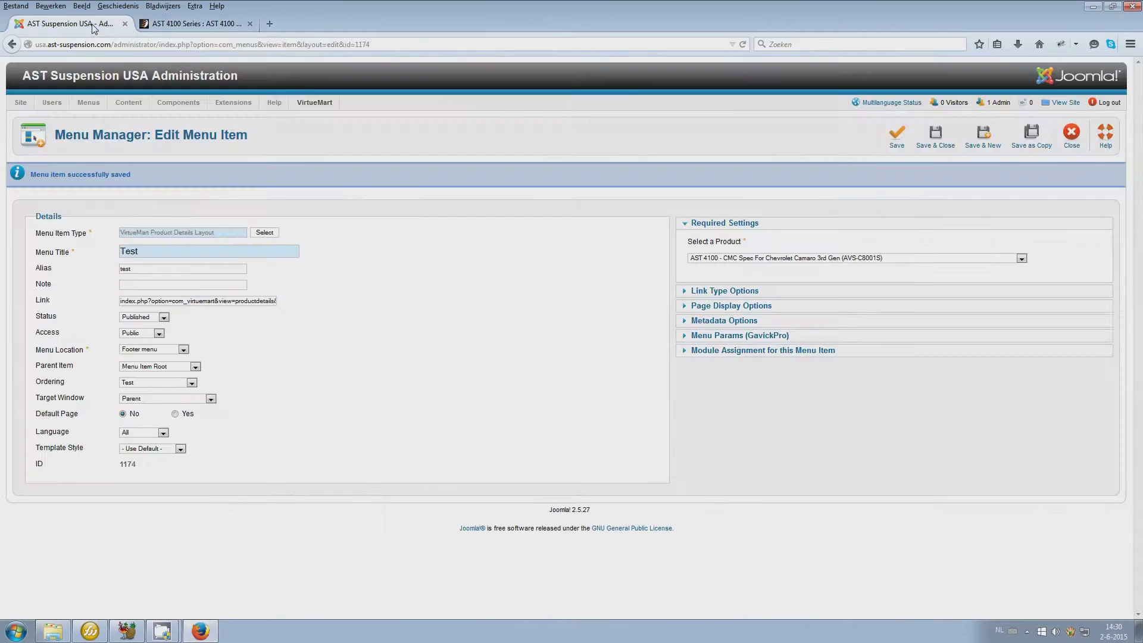
# Switch the item type to a Form showing Service request and preview it on the live site
pyautogui.click(263, 232)
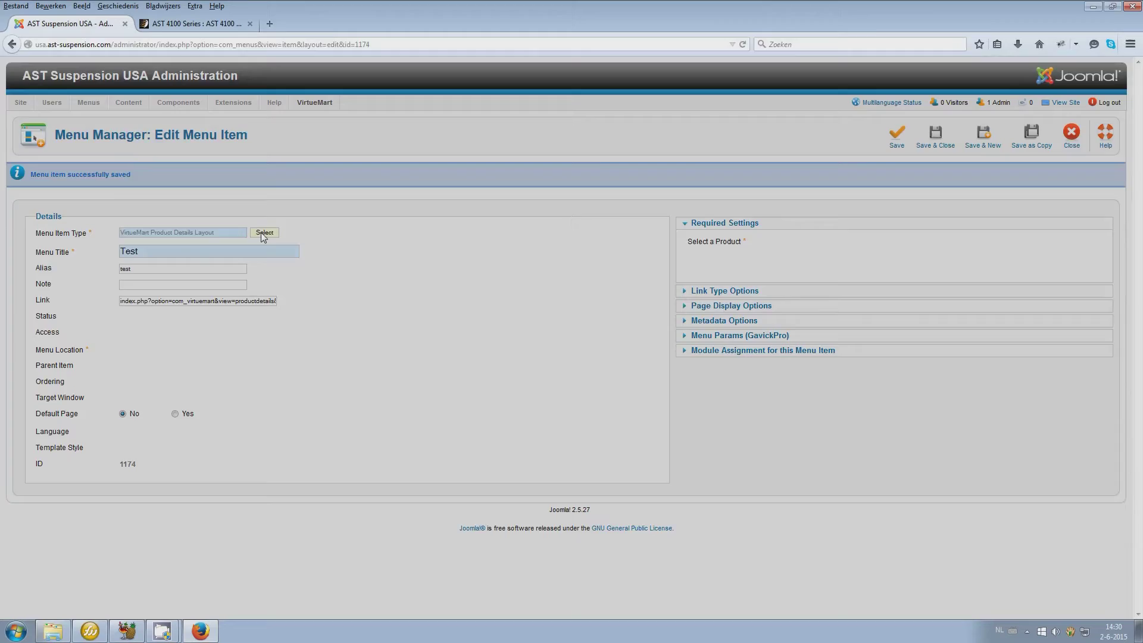
pyautogui.scroll(-4, 493, 331)
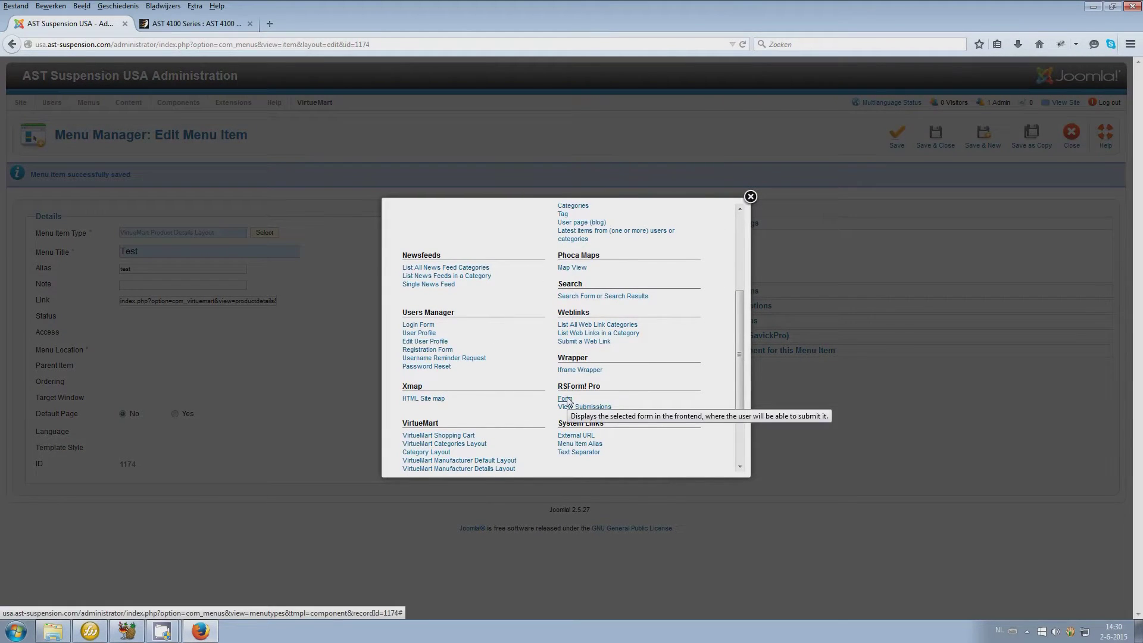
pyautogui.click(565, 399)
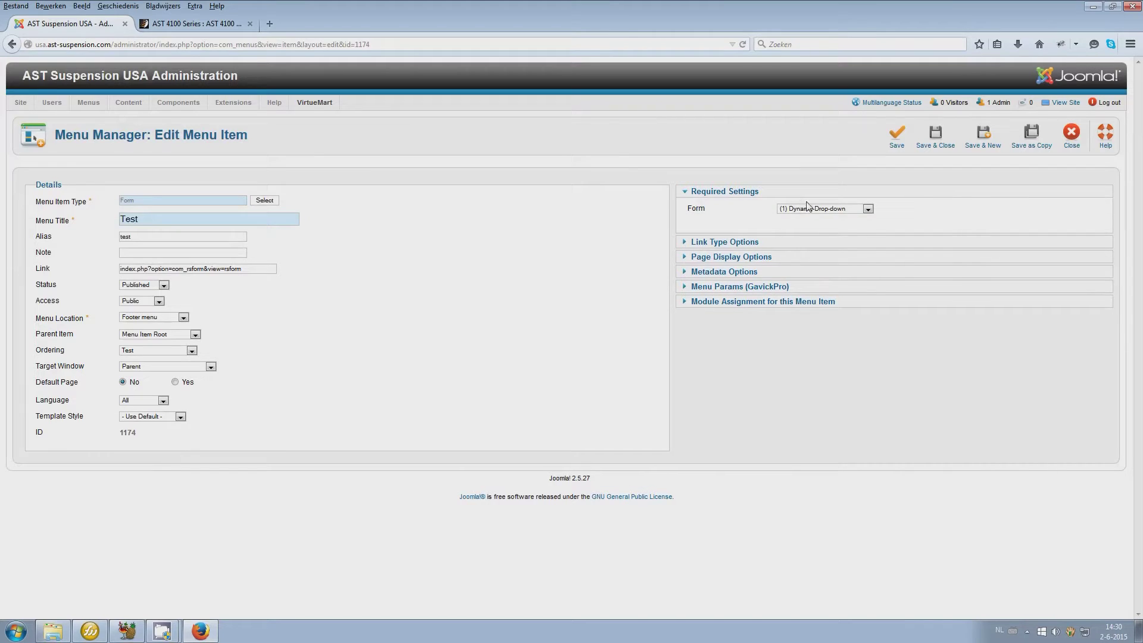
pyautogui.click(807, 207)
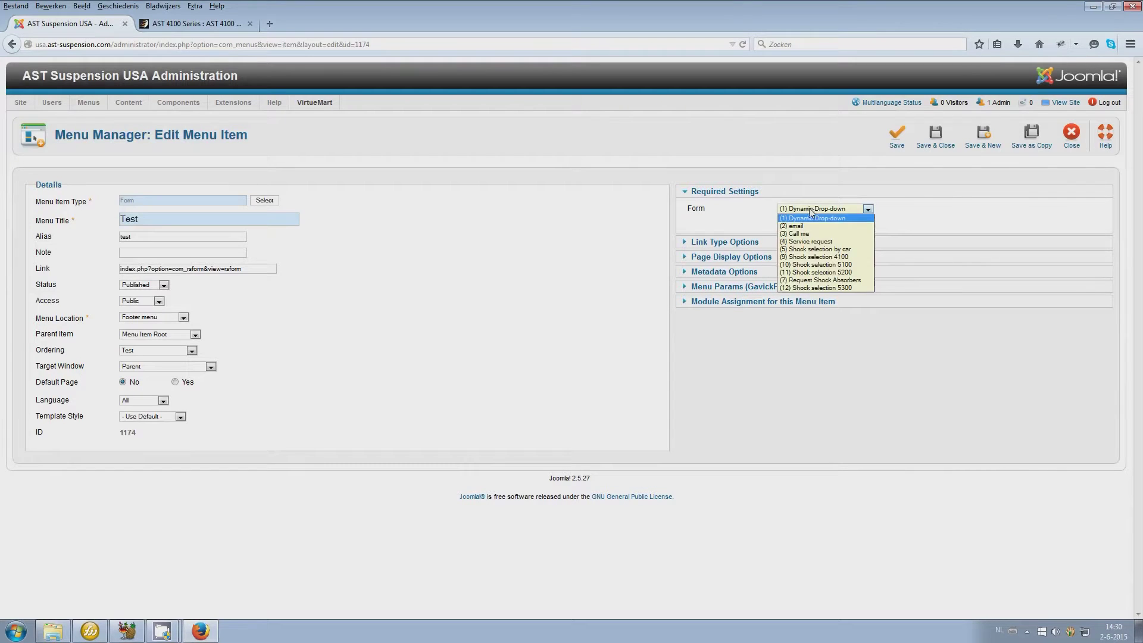
pyautogui.click(811, 241)
pyautogui.click(175, 25)
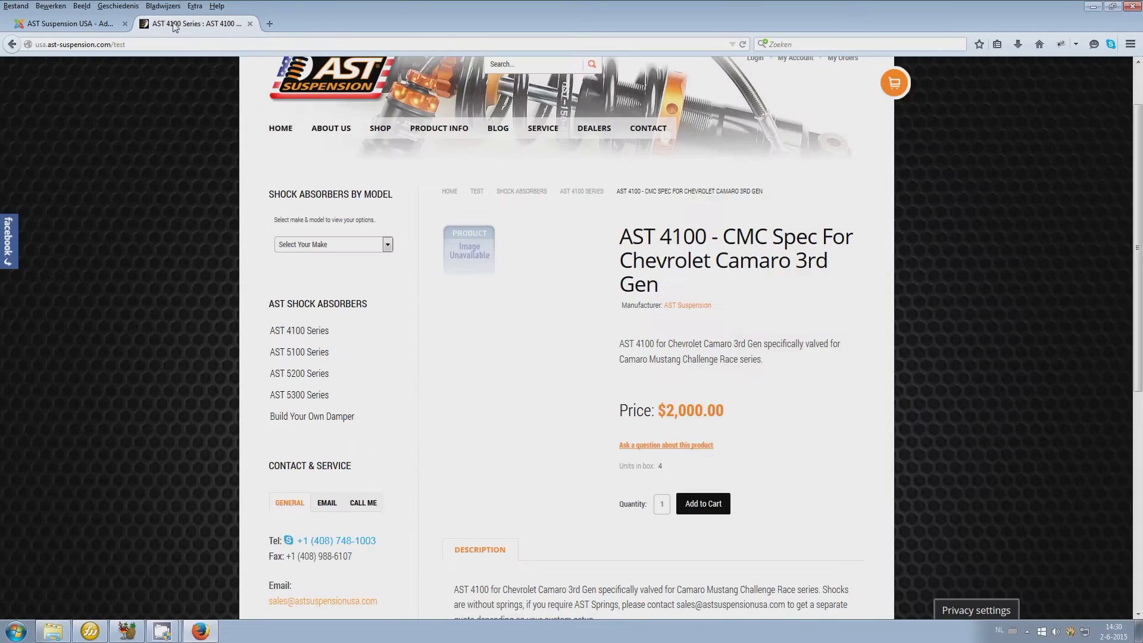
pyautogui.press('F5')
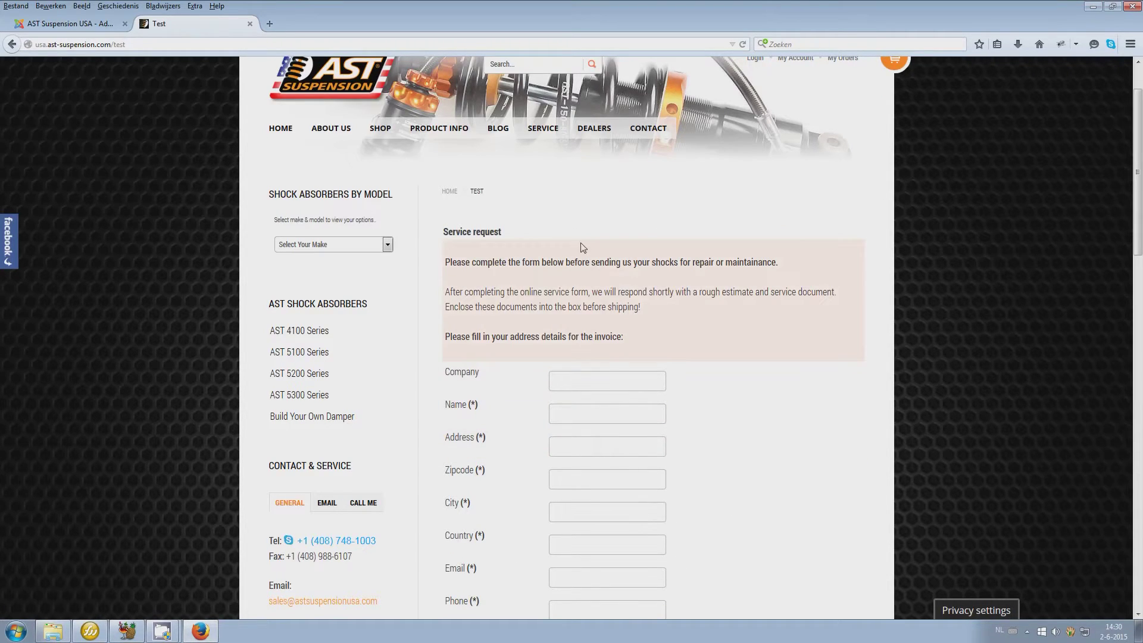
pyautogui.click(47, 25)
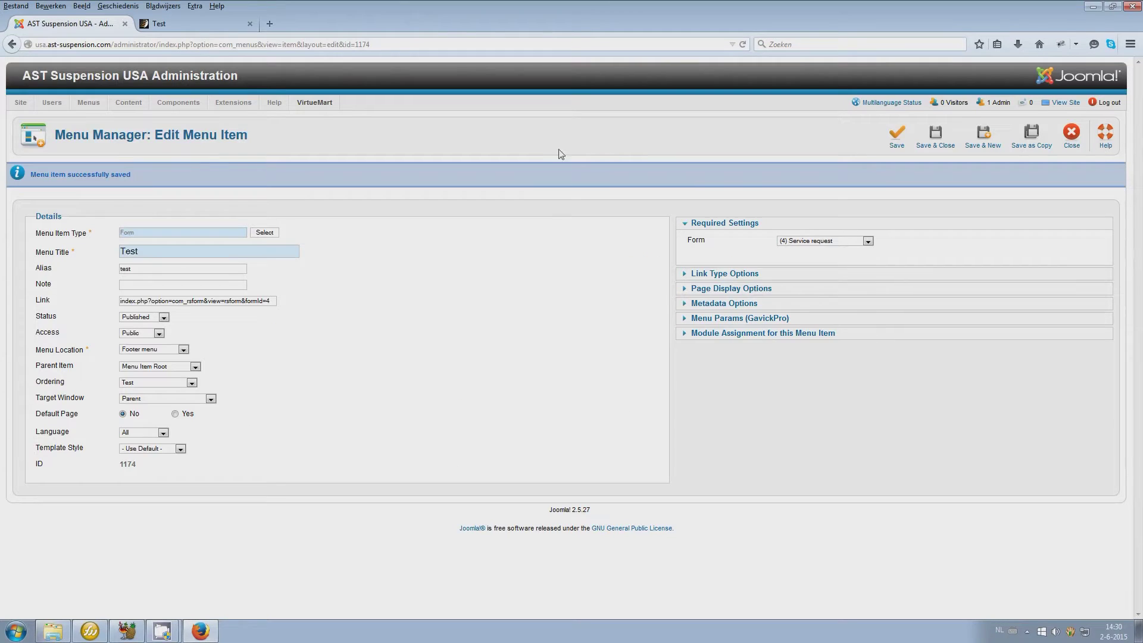
pyautogui.click(844, 243)
# Change the type to Single Article 'AST 3 Way 5300', save, and reload the live Test page
pyautogui.click(258, 234)
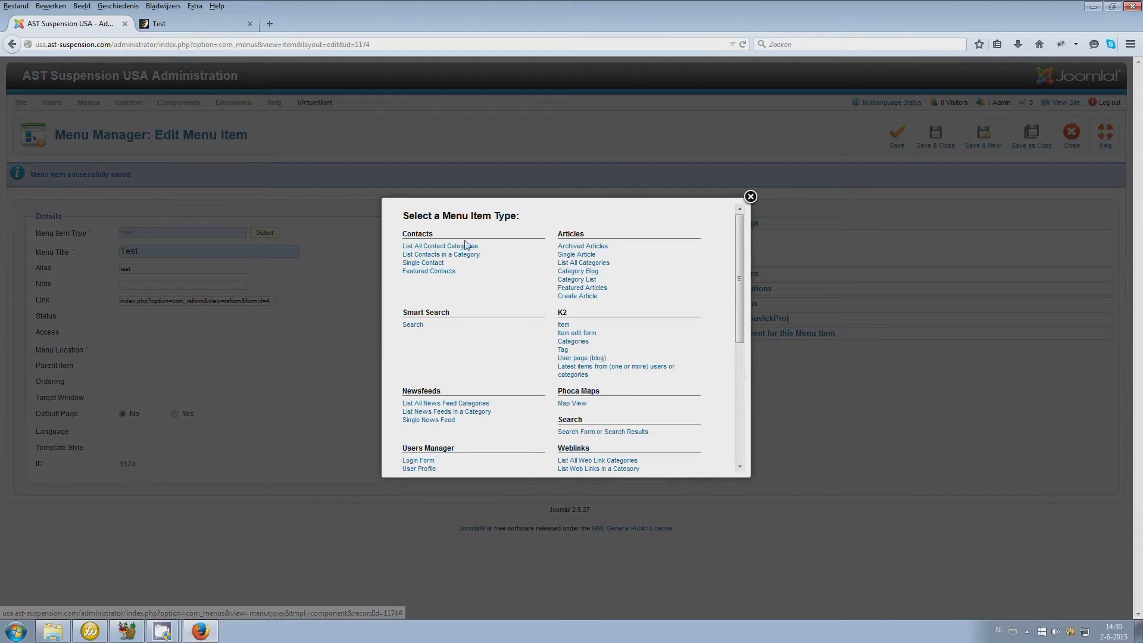
pyautogui.click(572, 255)
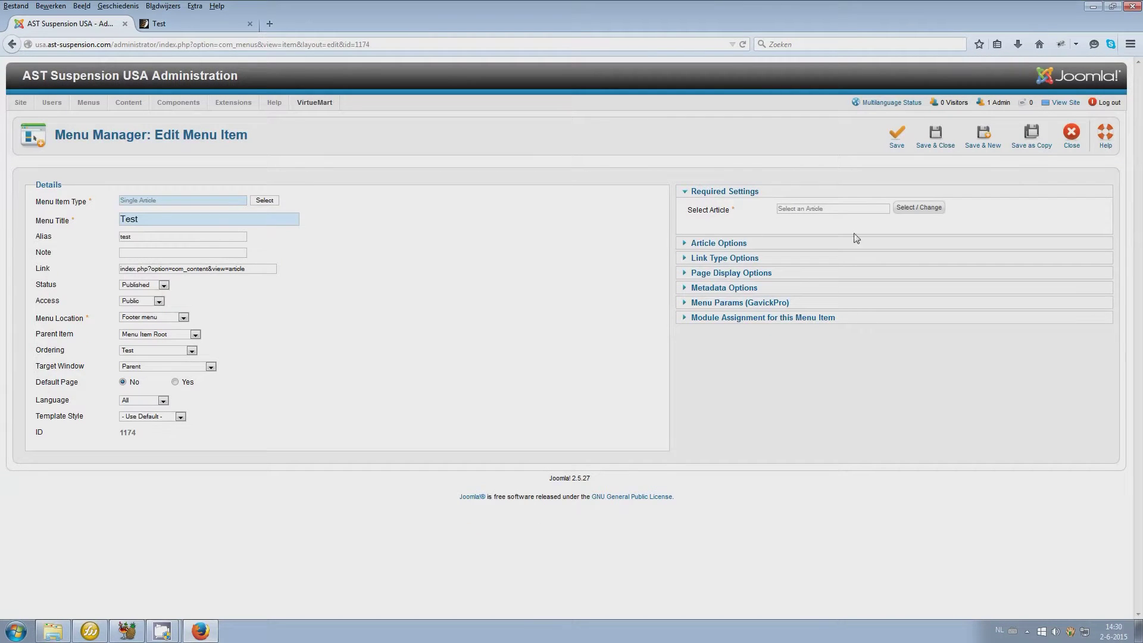
pyautogui.click(918, 207)
pyautogui.scroll(-3, 405, 343)
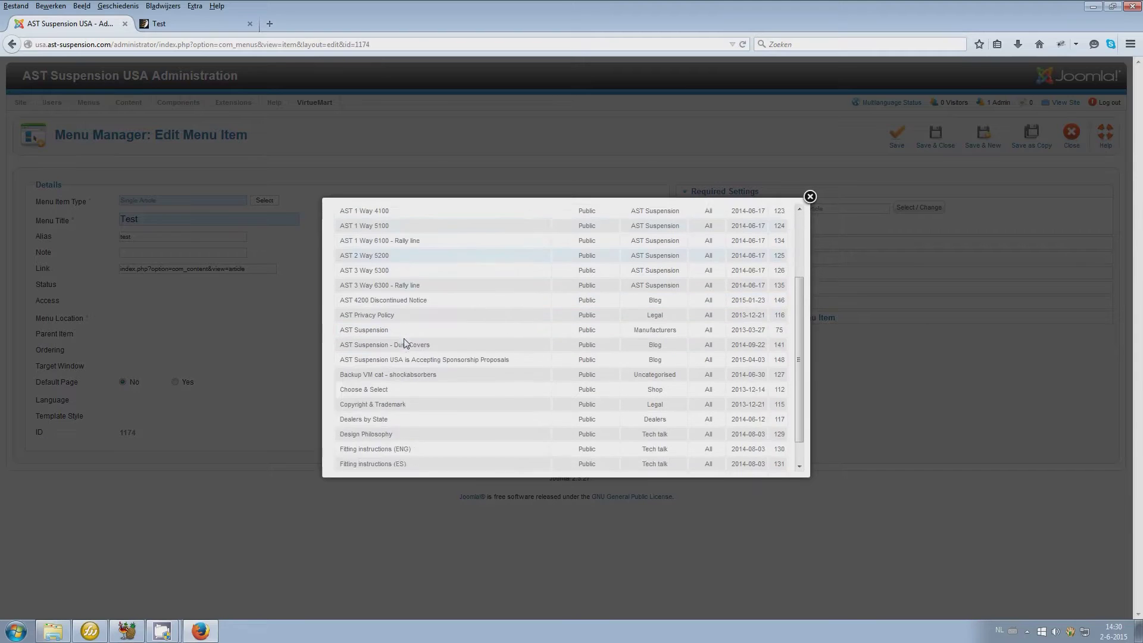
pyautogui.scroll(-1, 404, 343)
pyautogui.click(377, 245)
pyautogui.click(892, 141)
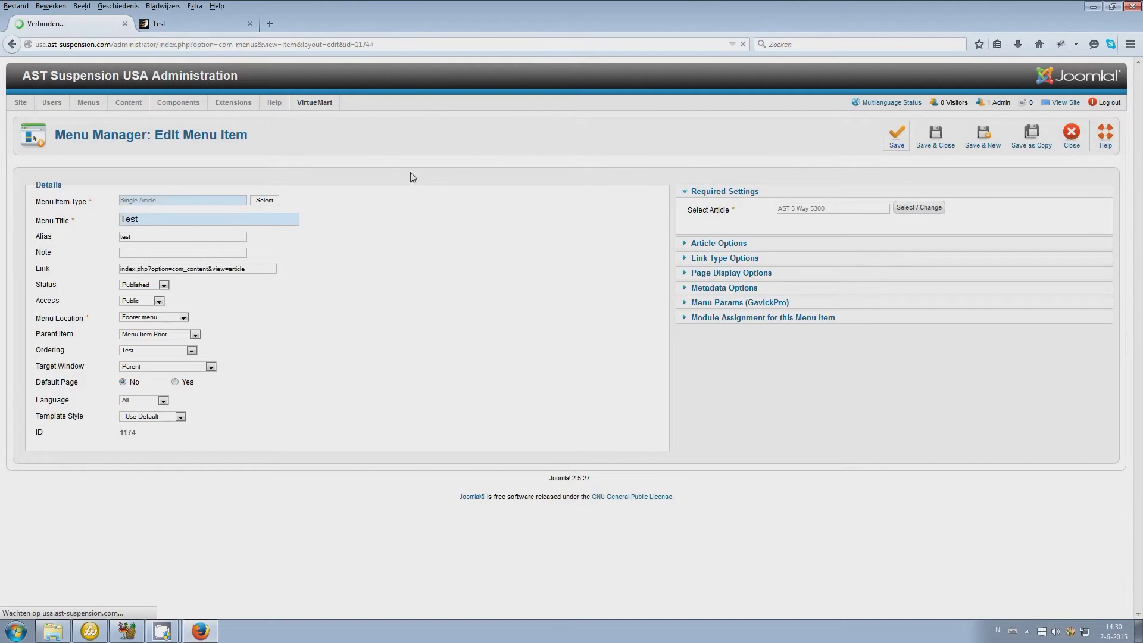
pyautogui.click(159, 24)
pyautogui.press('F5')
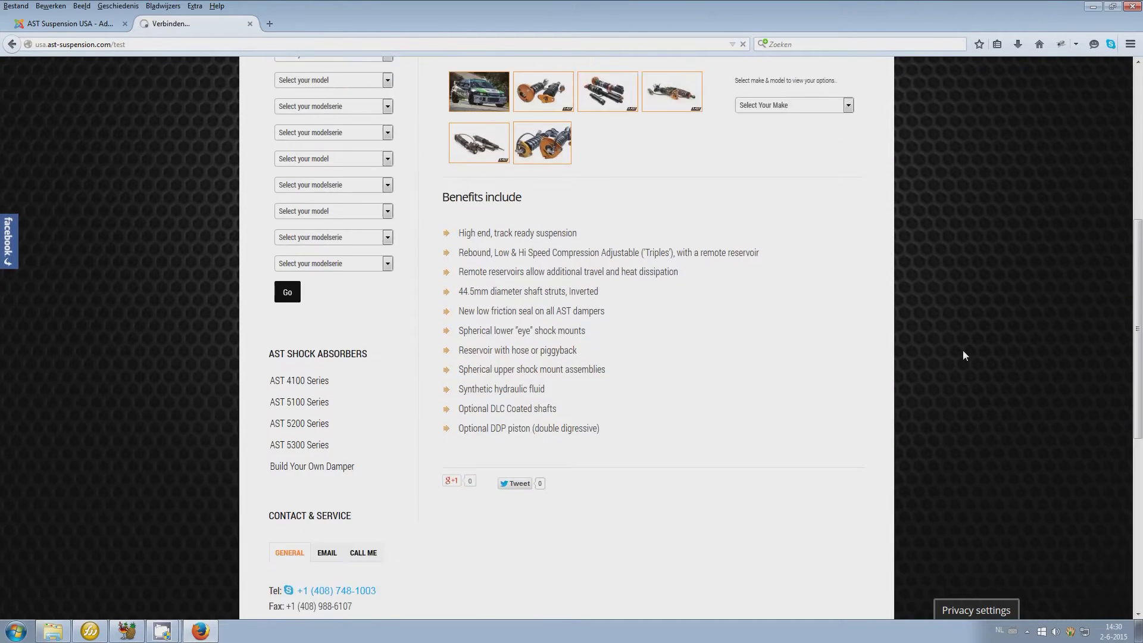
pyautogui.click(56, 24)
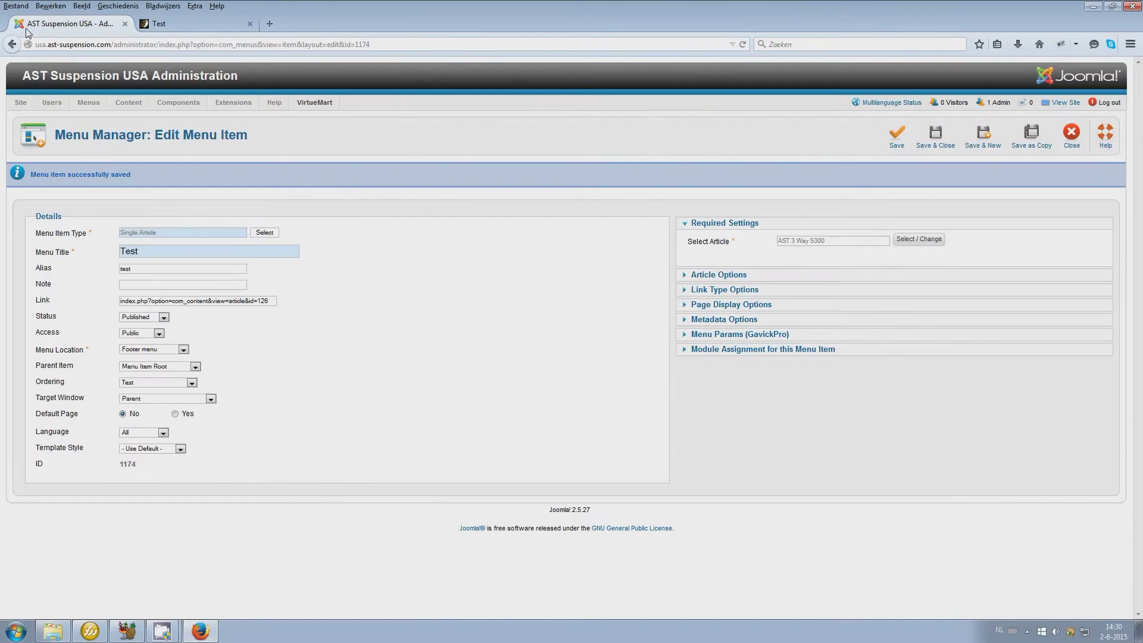
# Close the editor and list the Main Menu's items in Menu Manager
pyautogui.click(1075, 143)
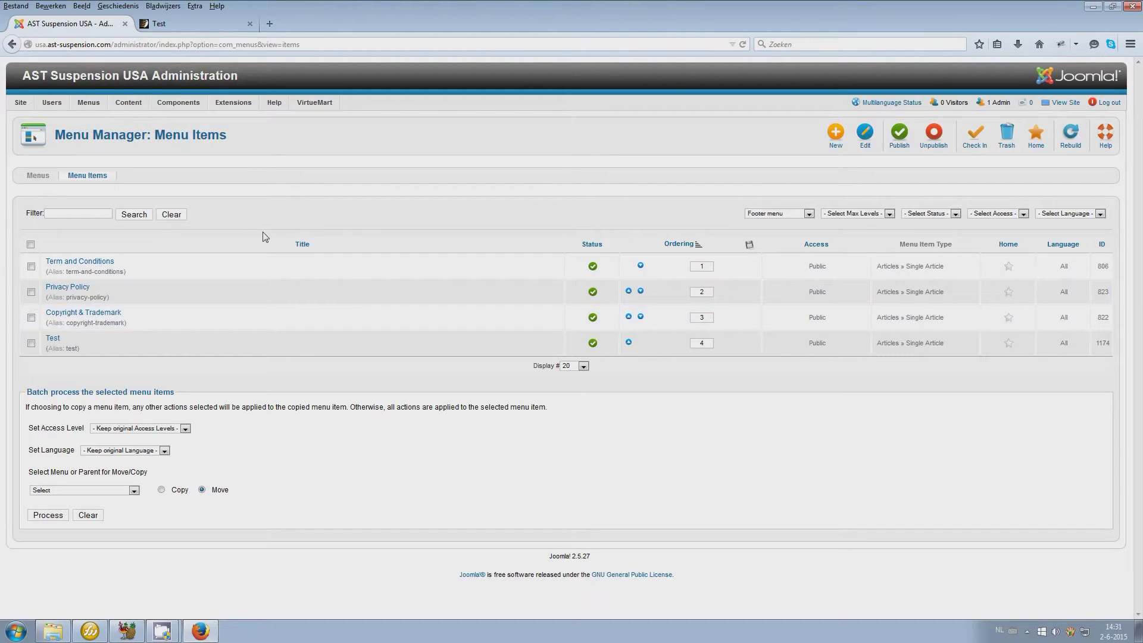
pyautogui.click(800, 215)
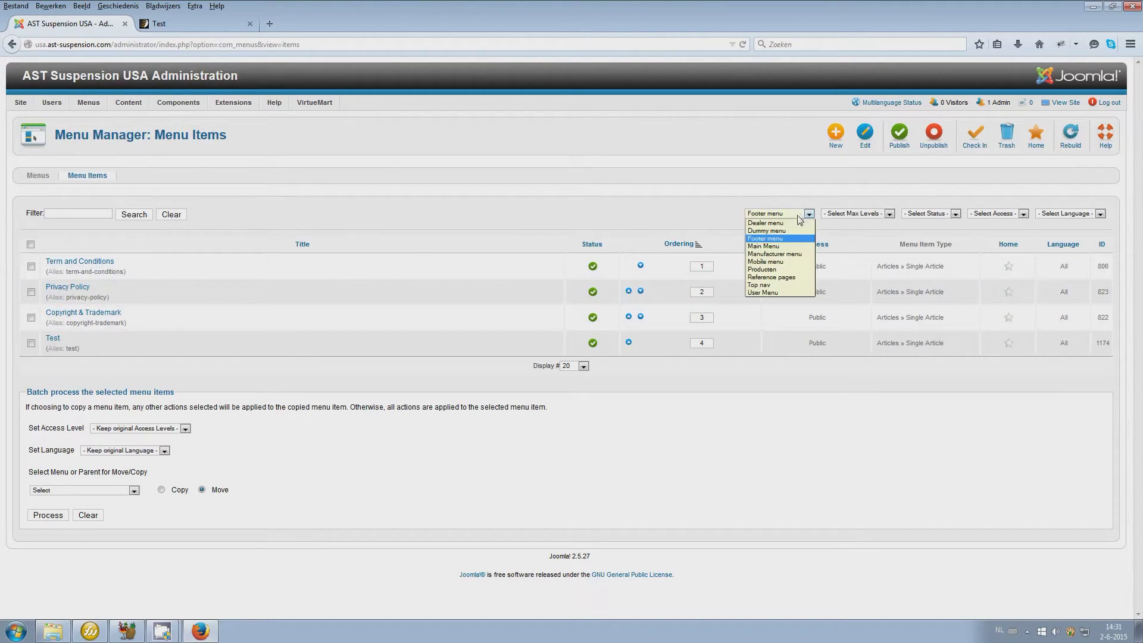
pyautogui.click(785, 246)
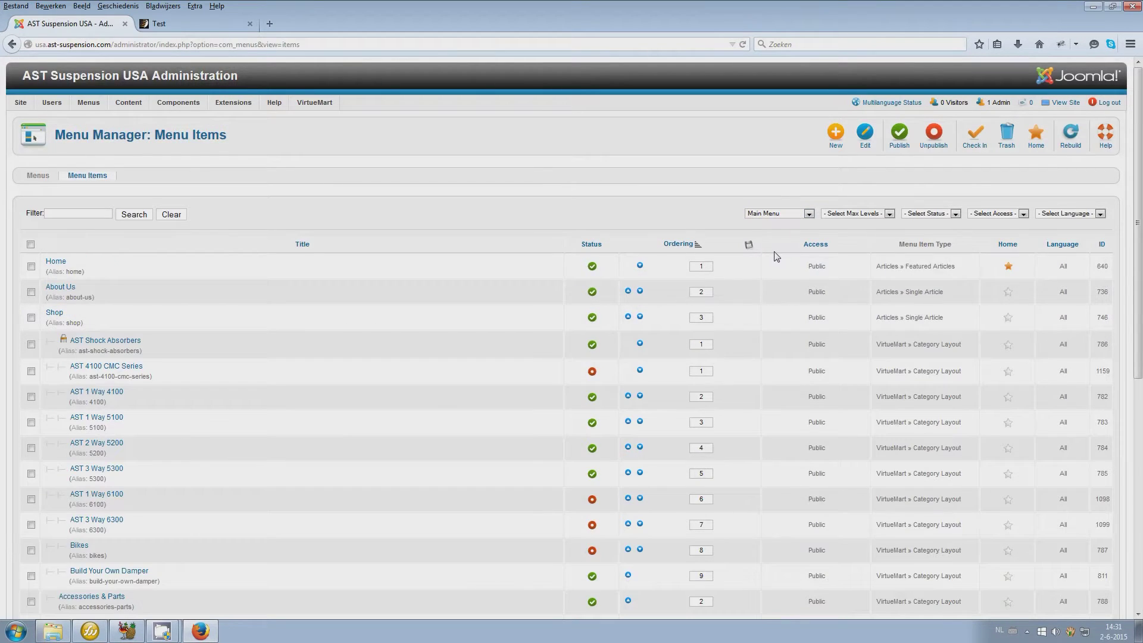
# On the live site, view the AST 2 Way 5200 page from PRODUCT INFO, then return to admin
pyautogui.click(194, 24)
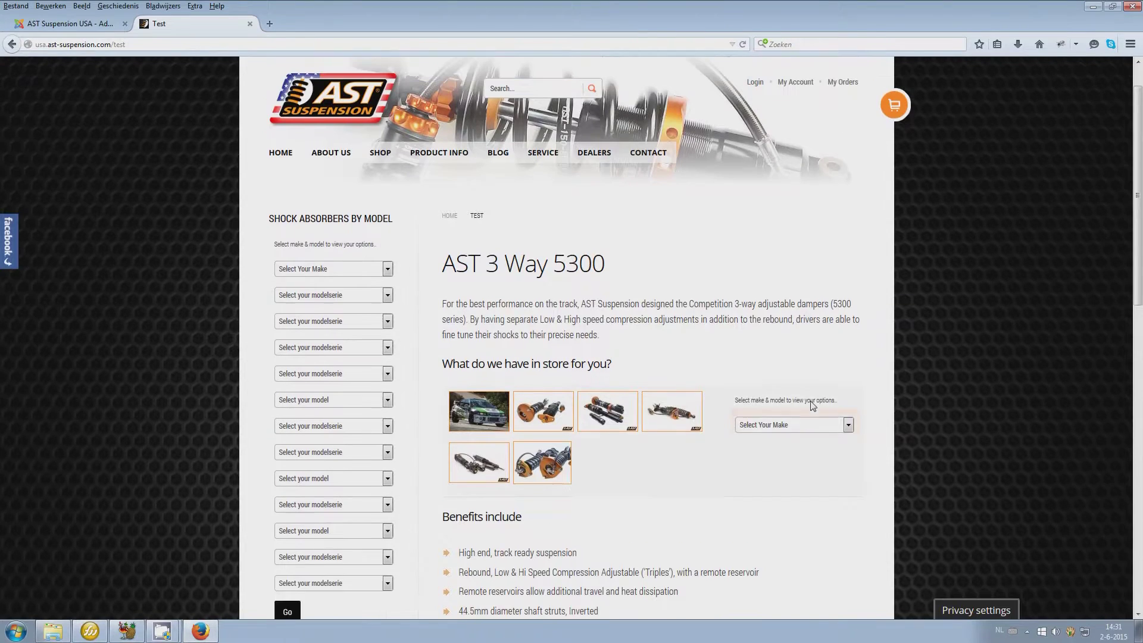
pyautogui.scroll(1, 813, 405)
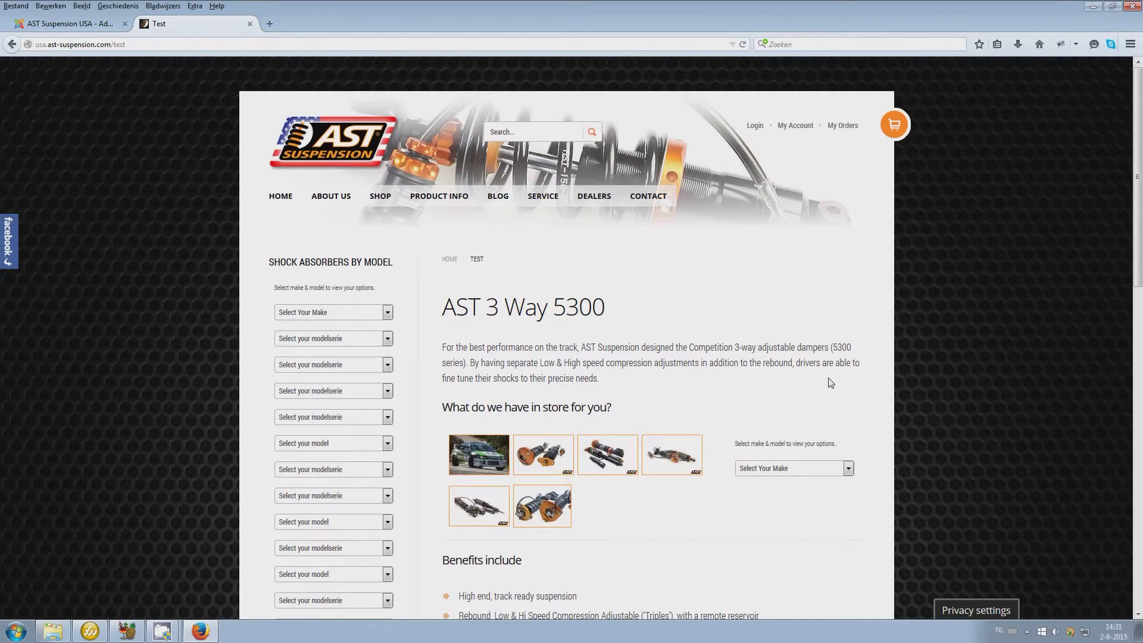
pyautogui.moveTo(441, 196)
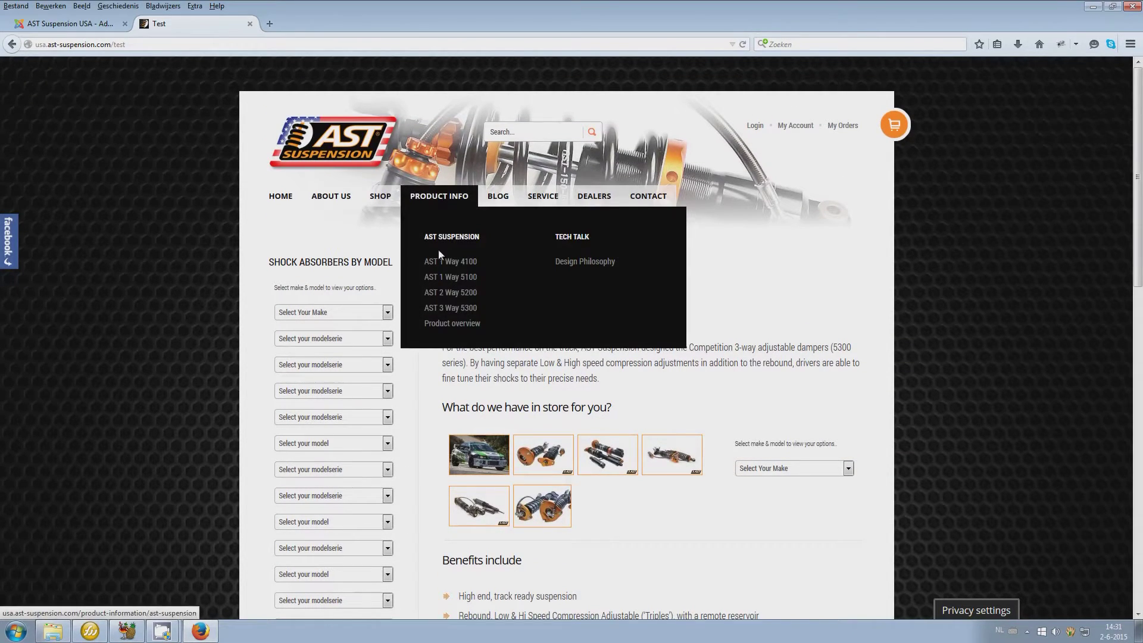
pyautogui.click(440, 293)
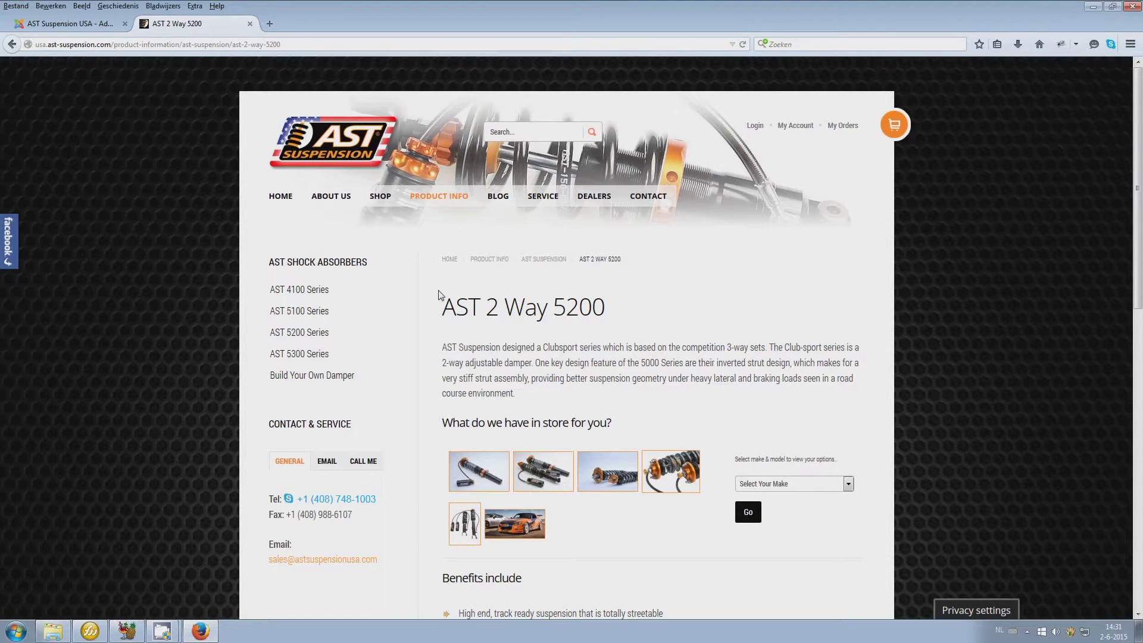
pyautogui.scroll(-3, 774, 300)
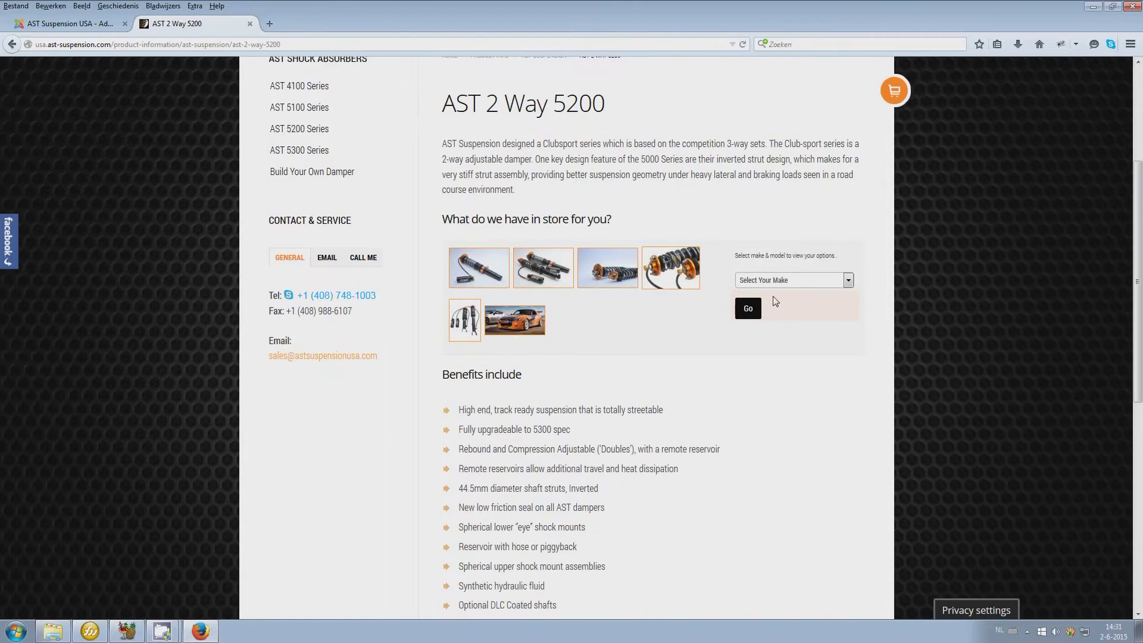
pyautogui.scroll(3, 775, 301)
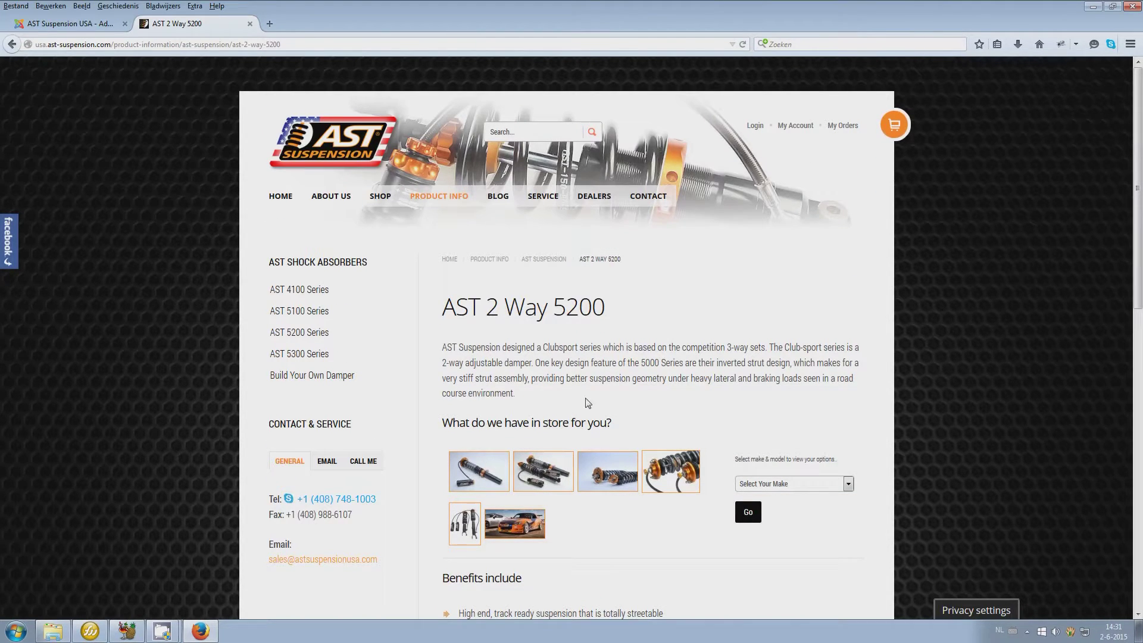
pyautogui.moveTo(440, 199)
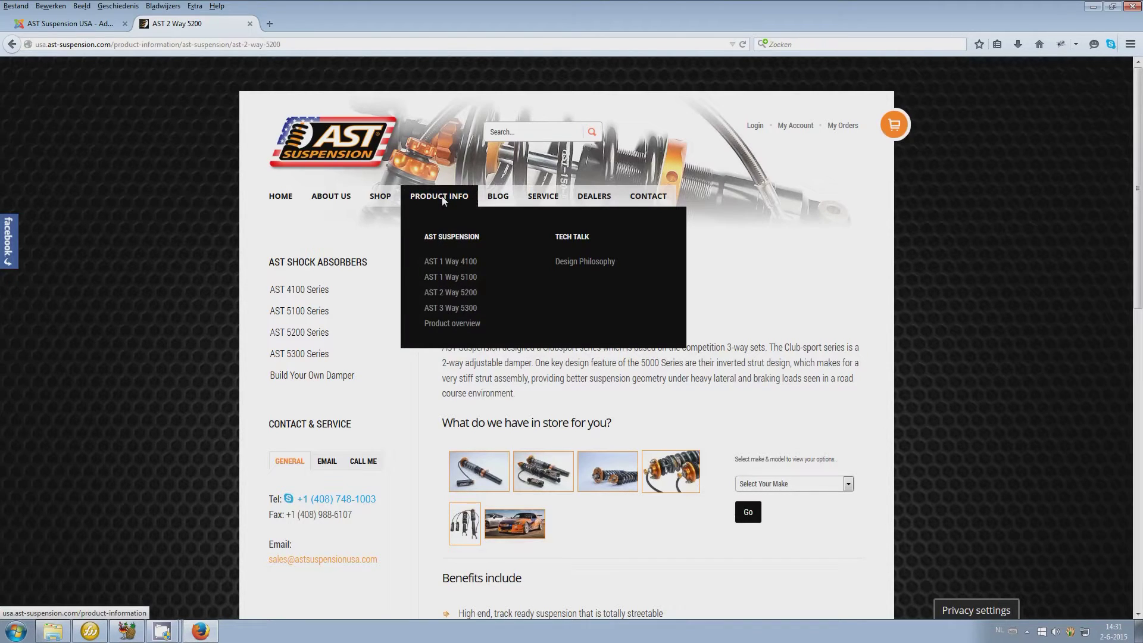
pyautogui.click(72, 24)
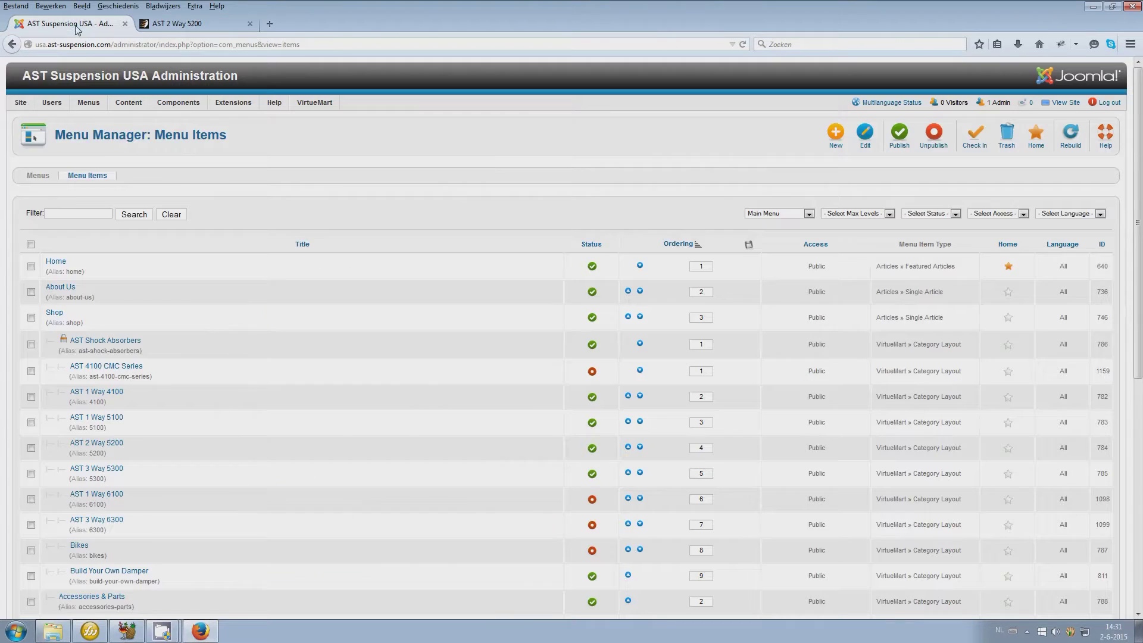
# Select the locked Product info menu item and check it in
pyautogui.scroll(-5, 273, 272)
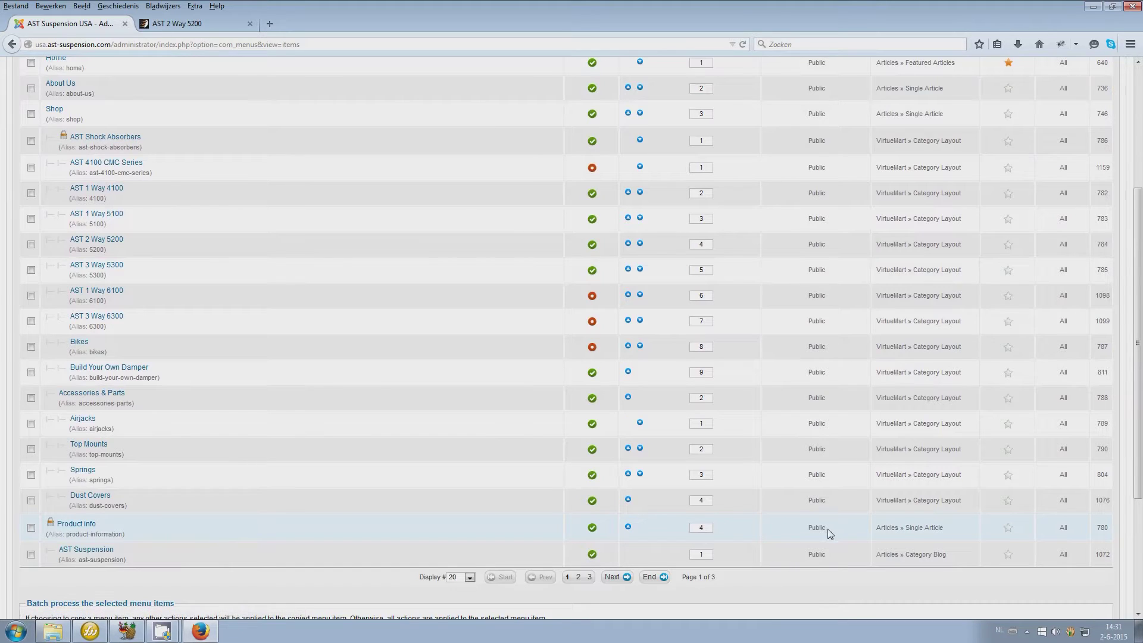
pyautogui.moveTo(944, 529); pyautogui.dragTo(888, 538)
pyautogui.click(76, 525)
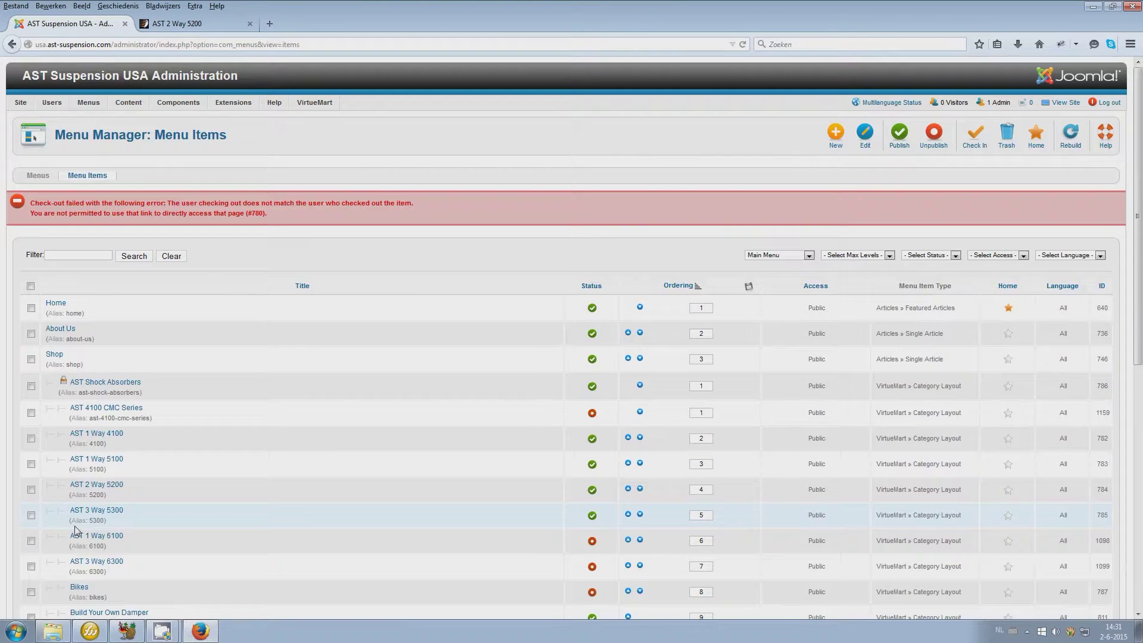
pyautogui.scroll(-5, 76, 530)
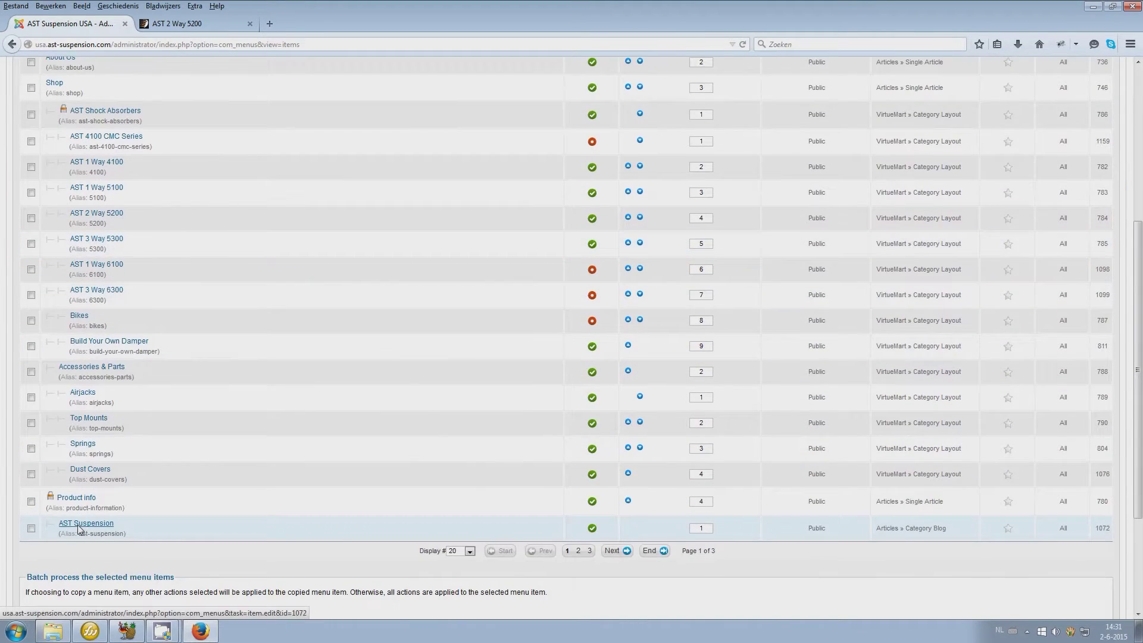
pyautogui.moveTo(51, 504)
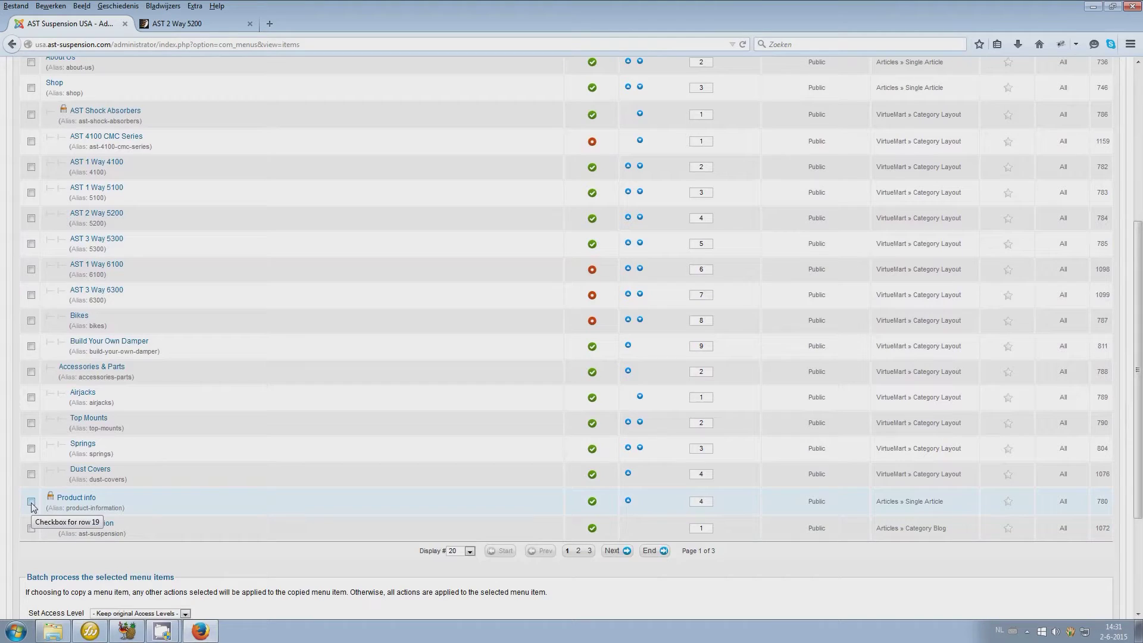
pyautogui.click(31, 502)
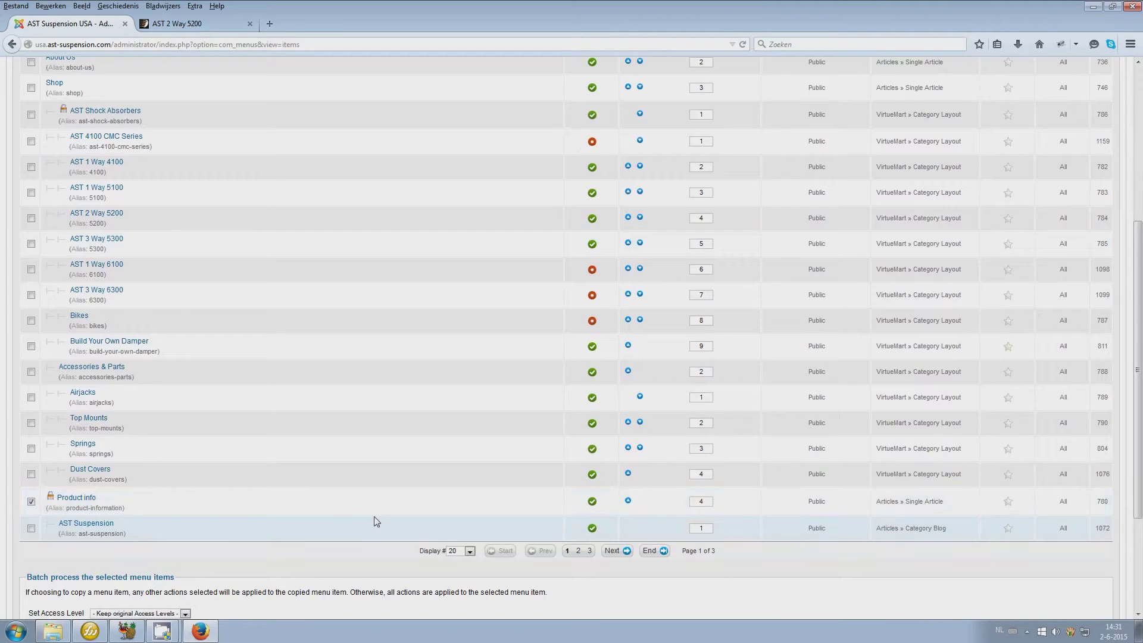
pyautogui.scroll(5, 684, 542)
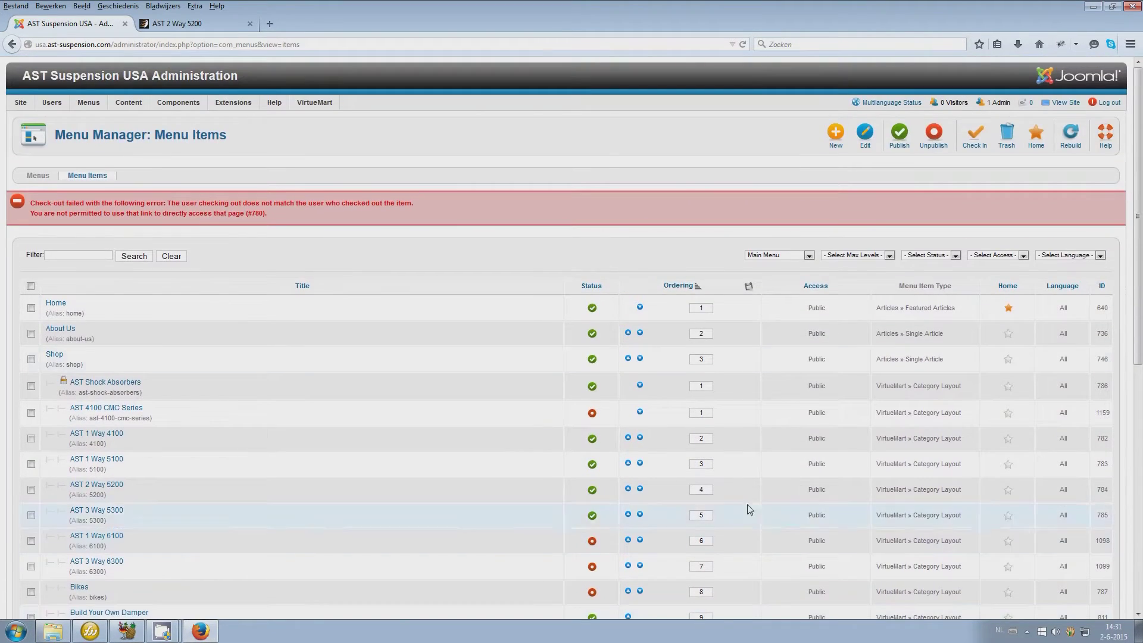
pyautogui.click(974, 142)
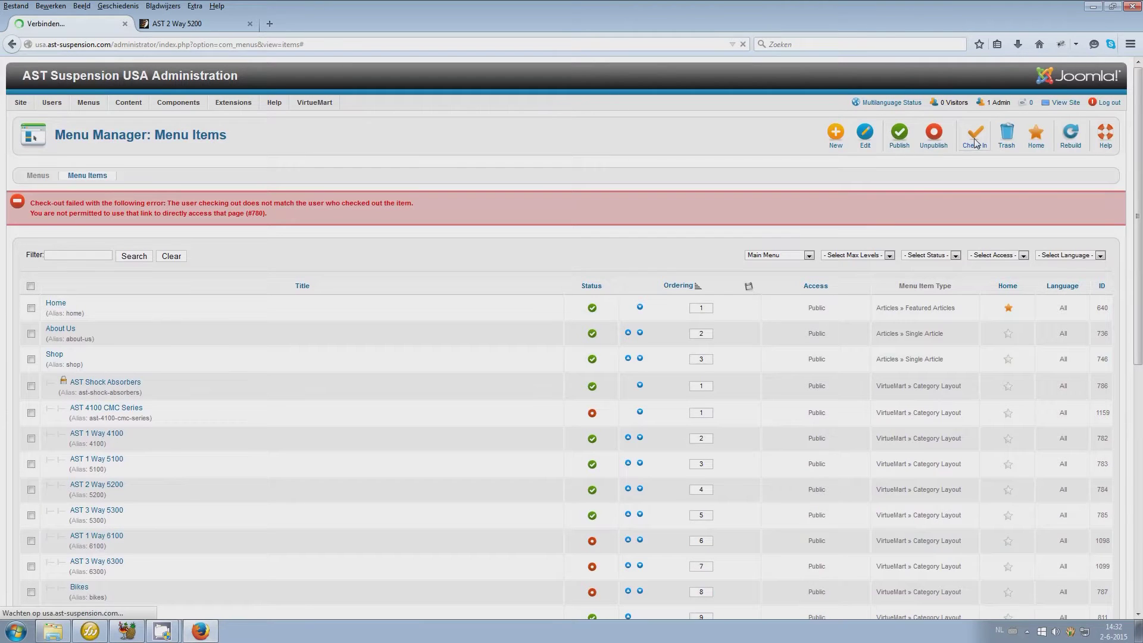
# Review which article Product info links to, close it, and go to Article Manager
pyautogui.scroll(-10, 390, 296)
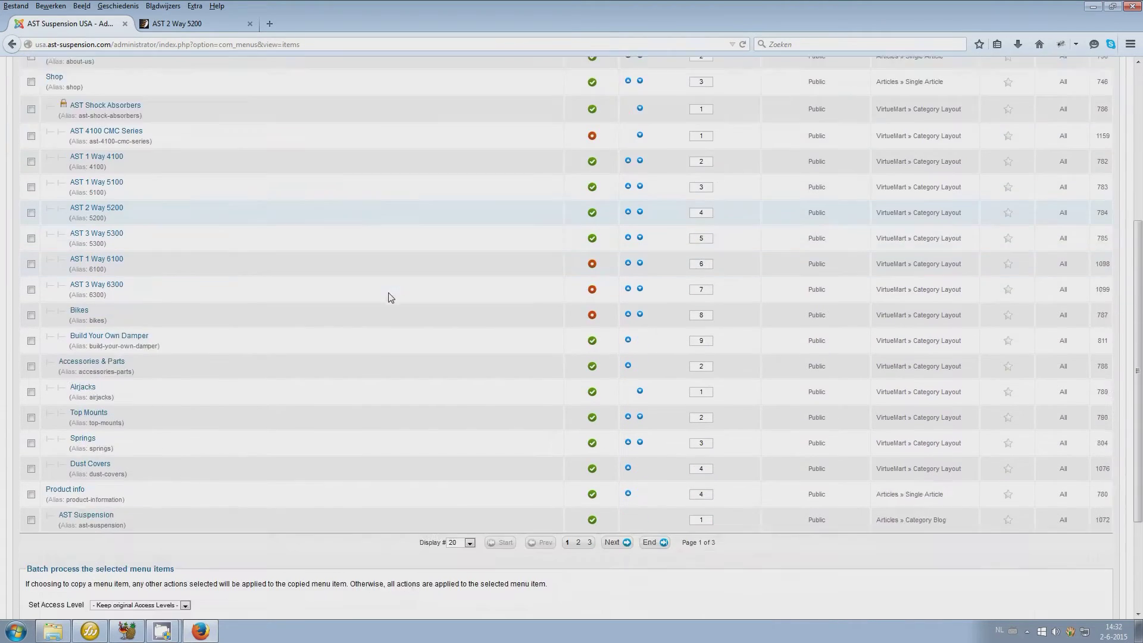
pyautogui.click(65, 339)
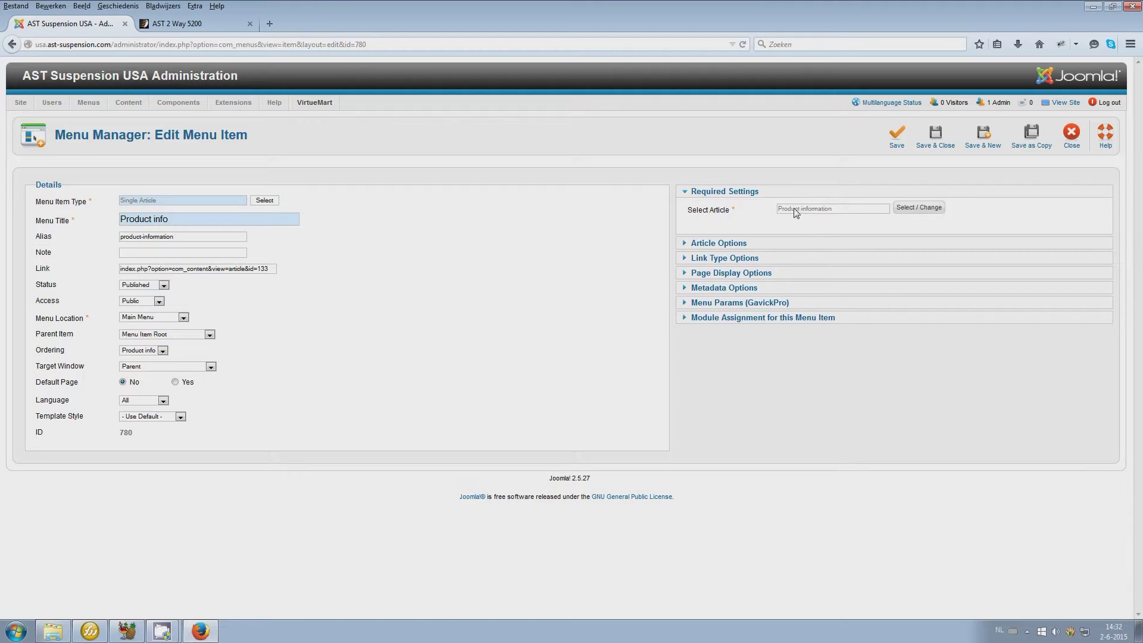
pyautogui.click(1074, 143)
pyautogui.moveTo(128, 102)
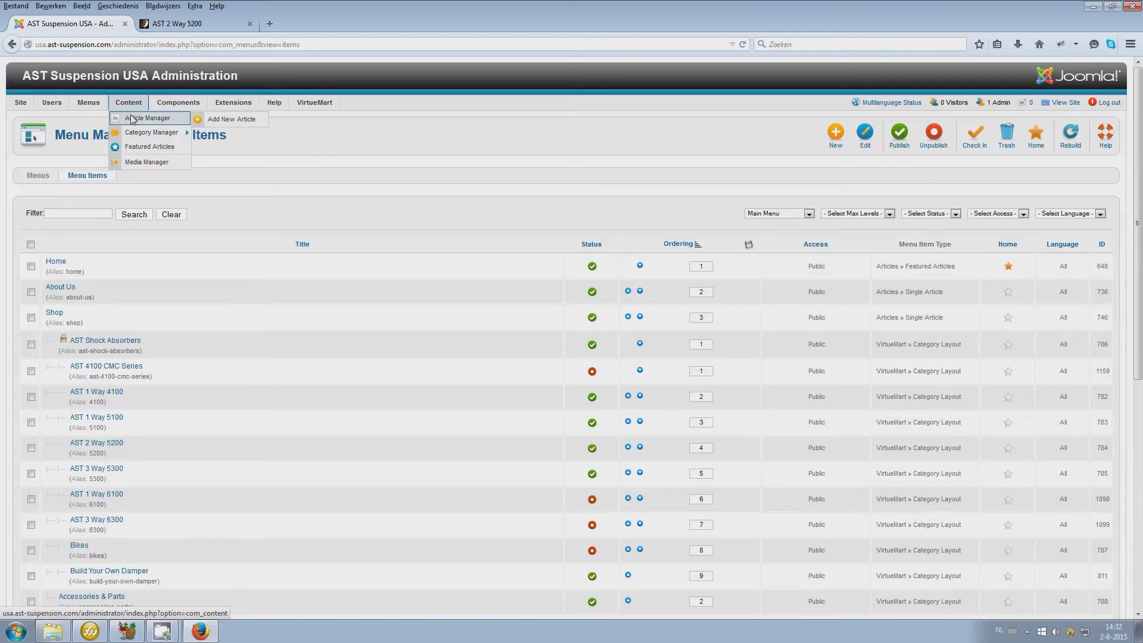
pyautogui.click(132, 118)
# Filter Article Manager by 'product' to show Product information, Product information (2) and Product overview
pyautogui.click(83, 216)
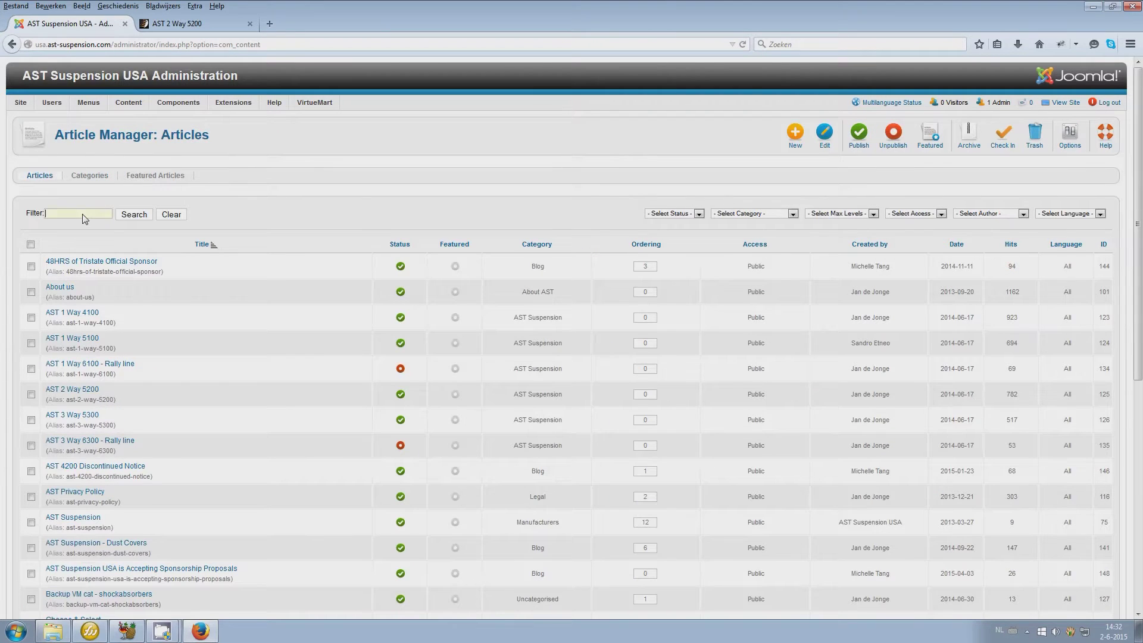
pyautogui.write('product')
pyautogui.press('Return')
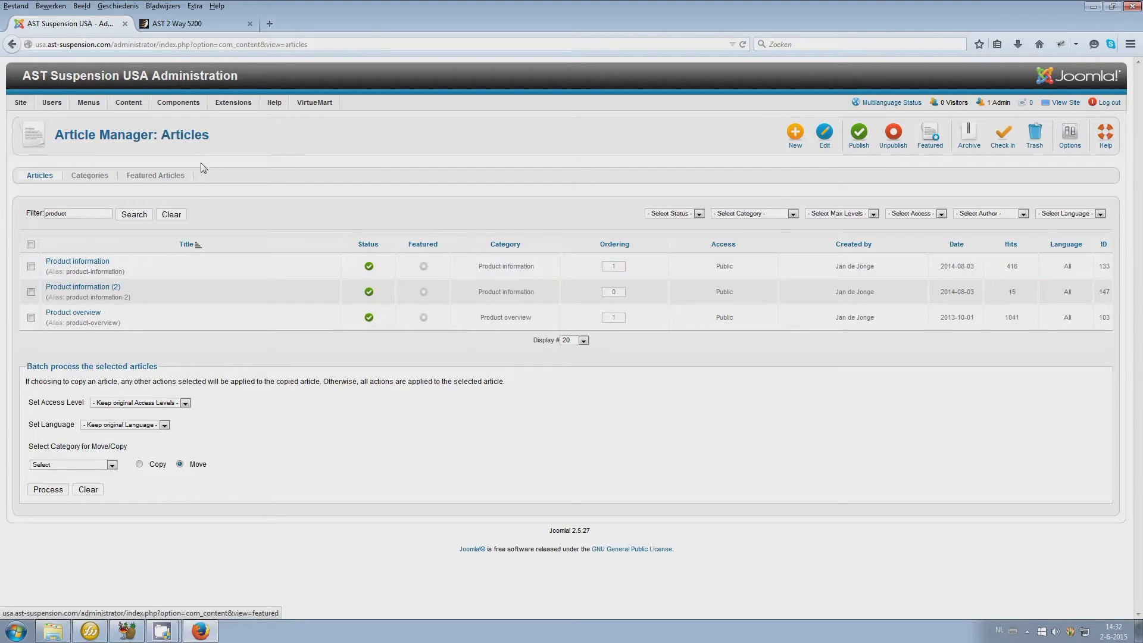
pyautogui.moveTo(86, 105)
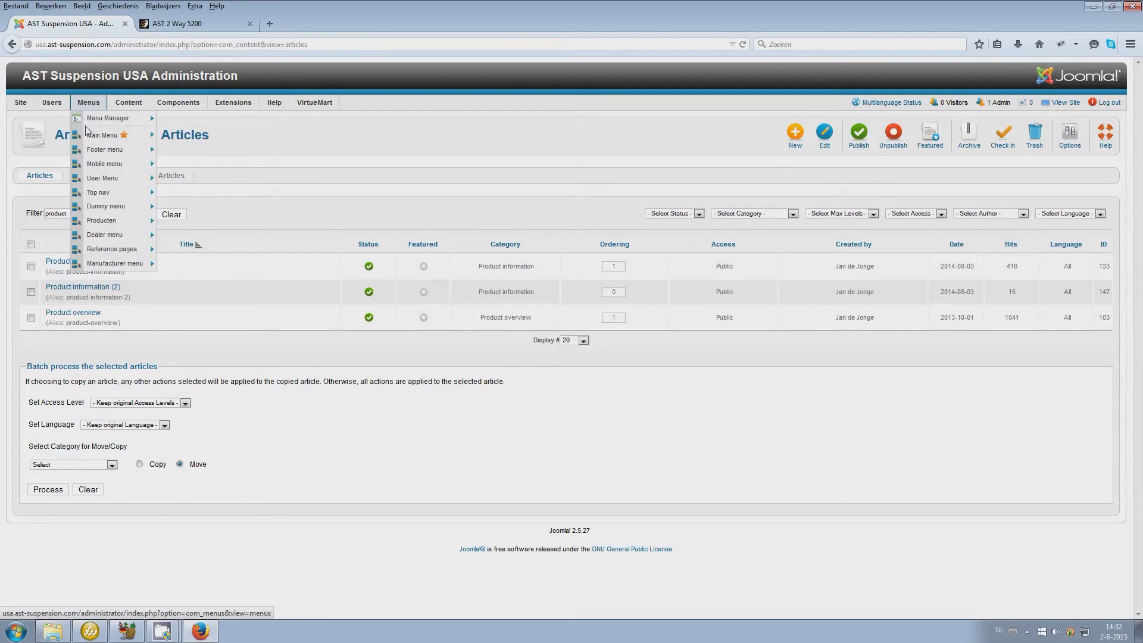
pyautogui.moveTo(87, 137)
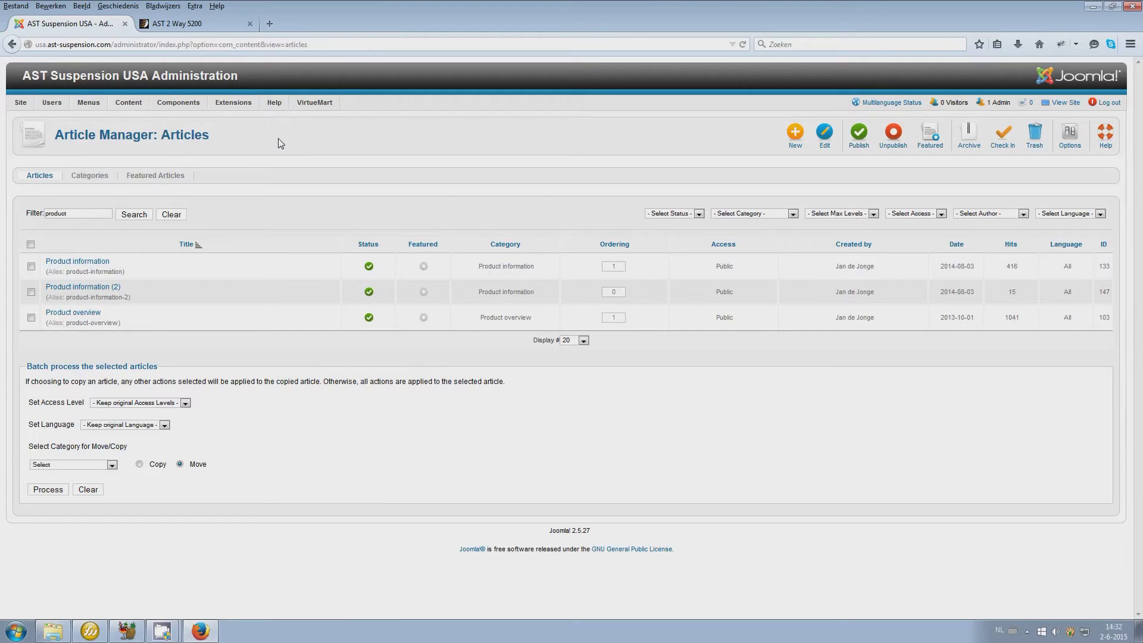
pyautogui.moveTo(323, 107)
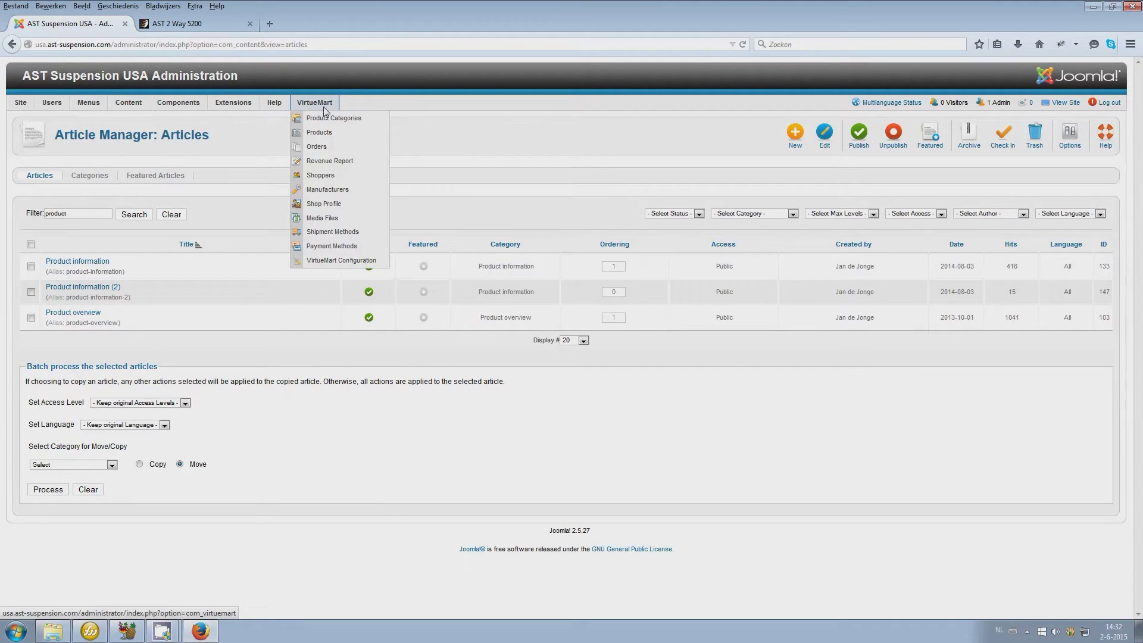
# Open the VirtueMart Control Panel, then return to the AST 2 Way 5200 site page
pyautogui.click(319, 102)
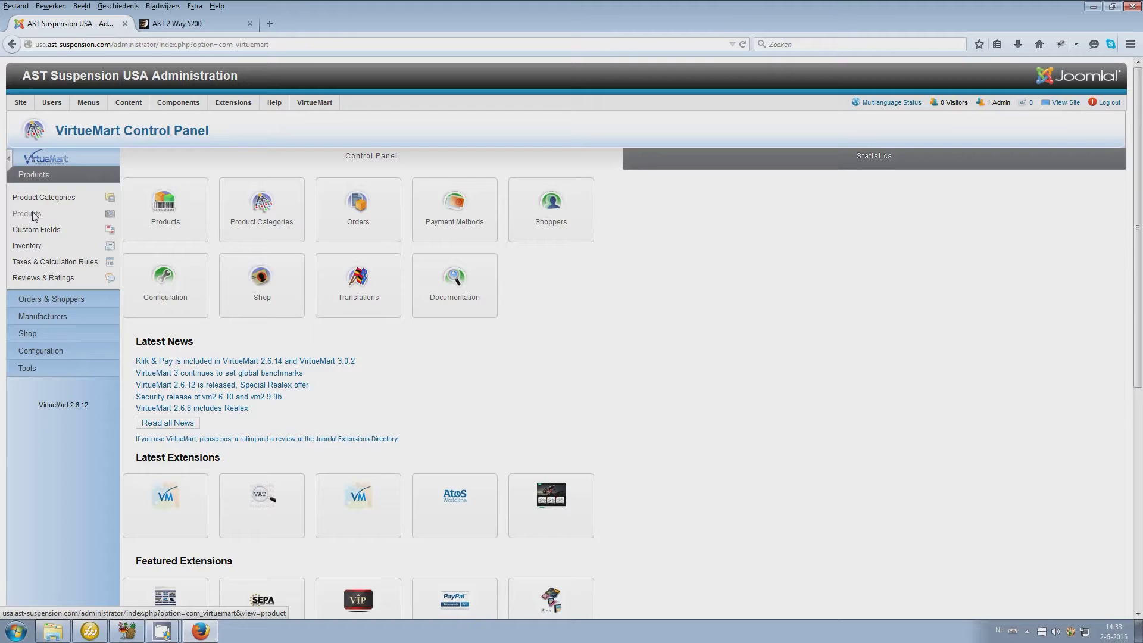
pyautogui.click(177, 24)
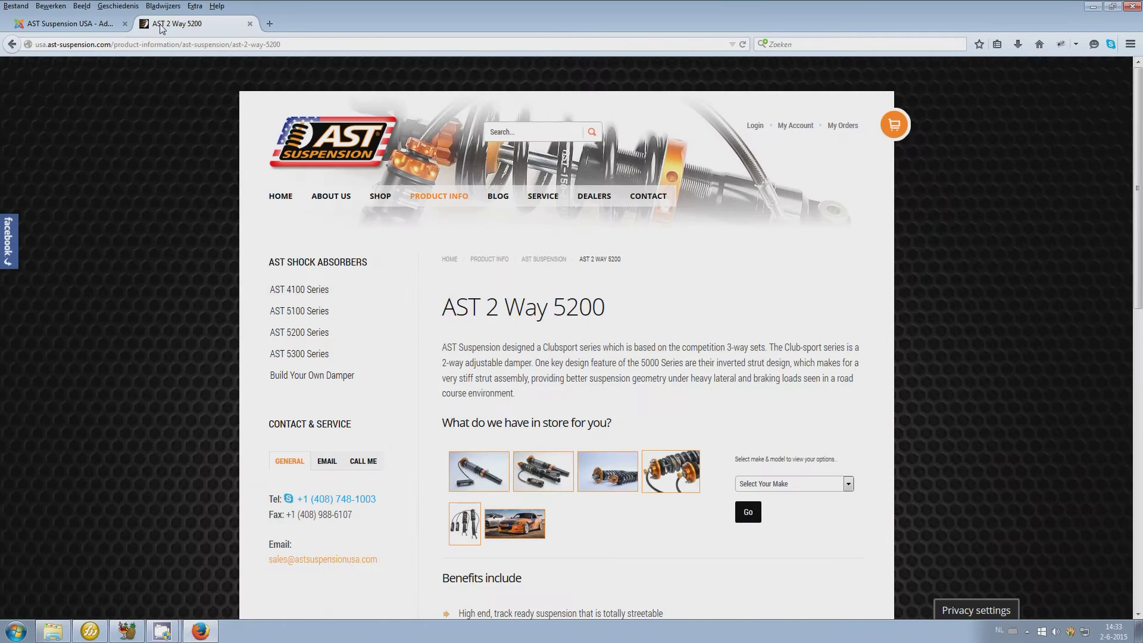
# From SHOP > AST 3 Way 5300, copy the Audi A3 8P1 product title, then open admin Products
pyautogui.moveTo(365, 198)
pyautogui.click(395, 307)
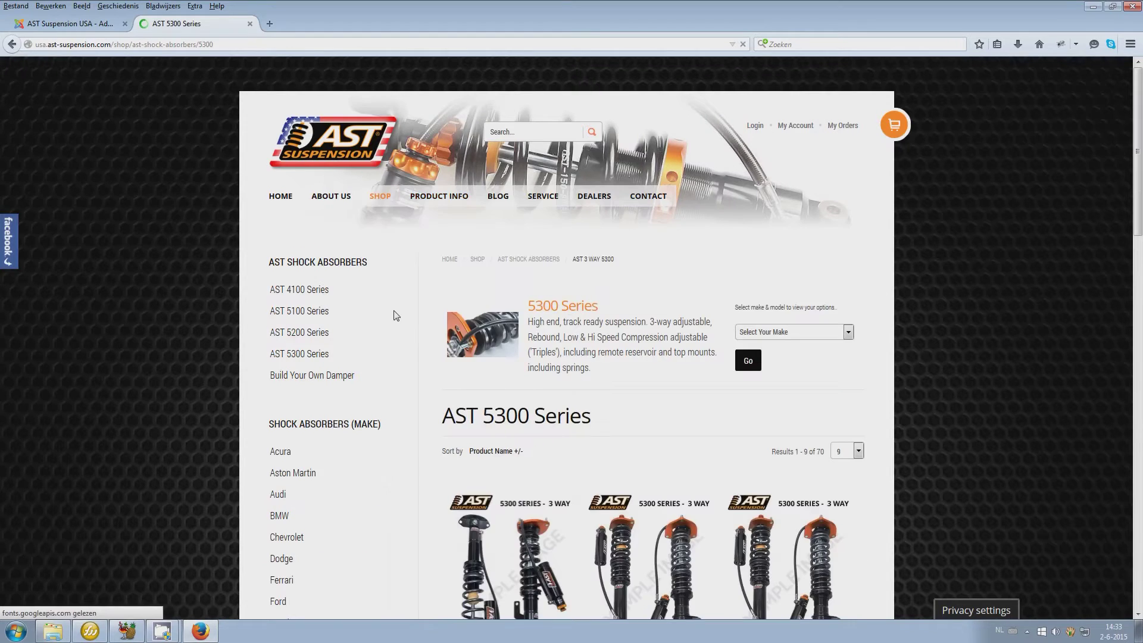
pyautogui.scroll(-5, 545, 332)
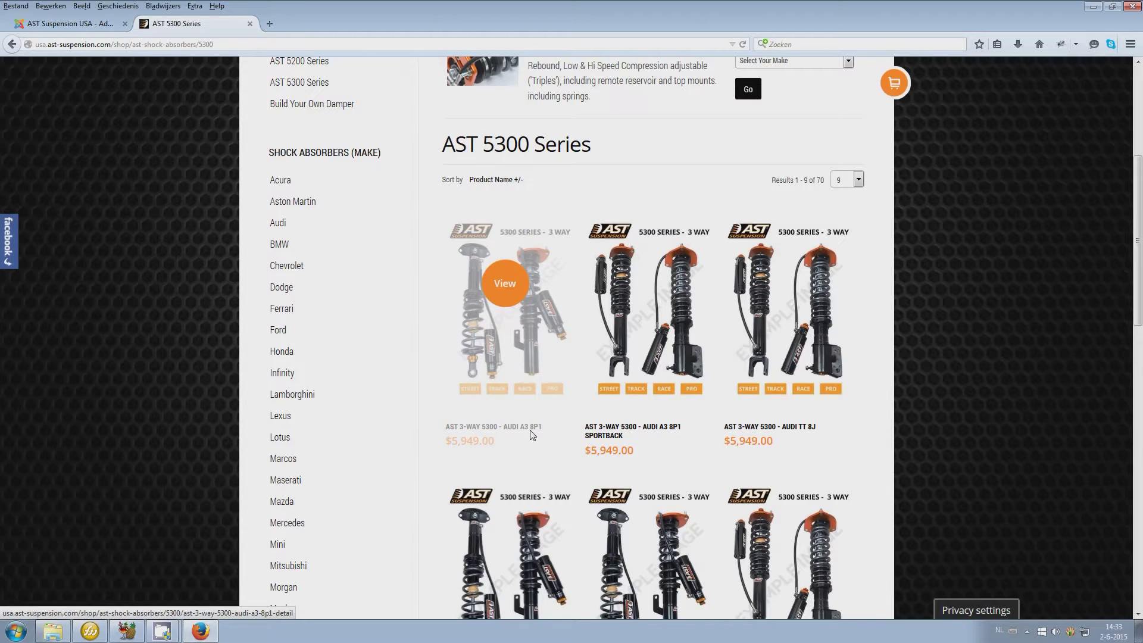
pyautogui.click(500, 438)
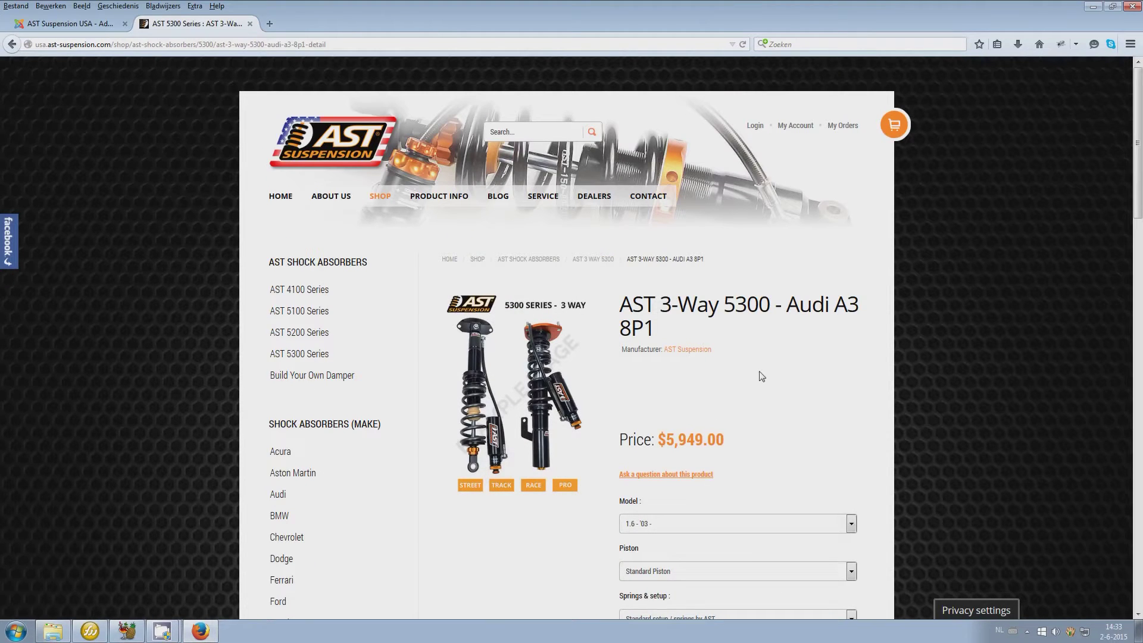
pyautogui.moveTo(675, 334); pyautogui.dragTo(632, 314)
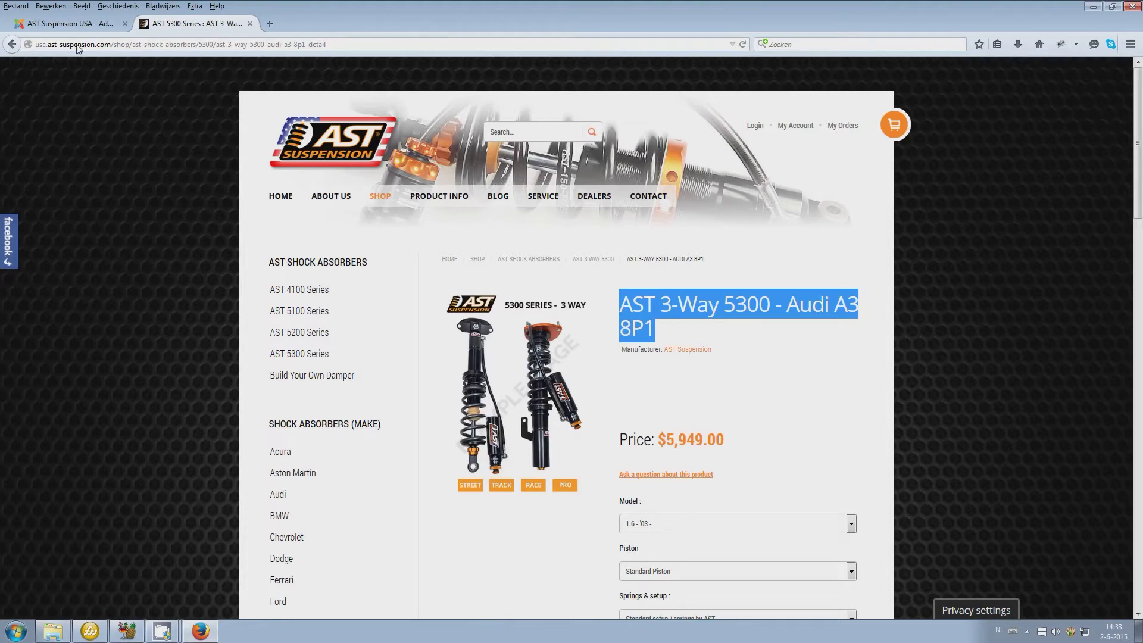
pyautogui.click(70, 23)
pyautogui.click(162, 219)
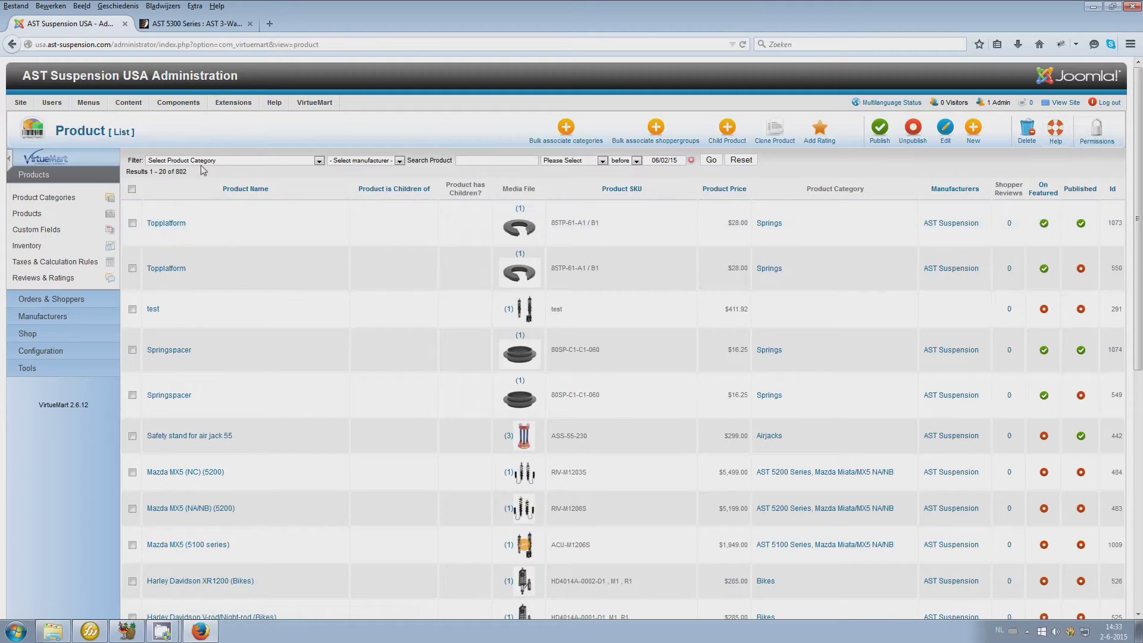
# Search products for the pasted name and open AST 3-Way 5300 - Audi A3 8P1 for editing
pyautogui.click(498, 163)
pyautogui.write('AST 3-Way 5300 - Audi A3 8P1')
pyautogui.press('Return')
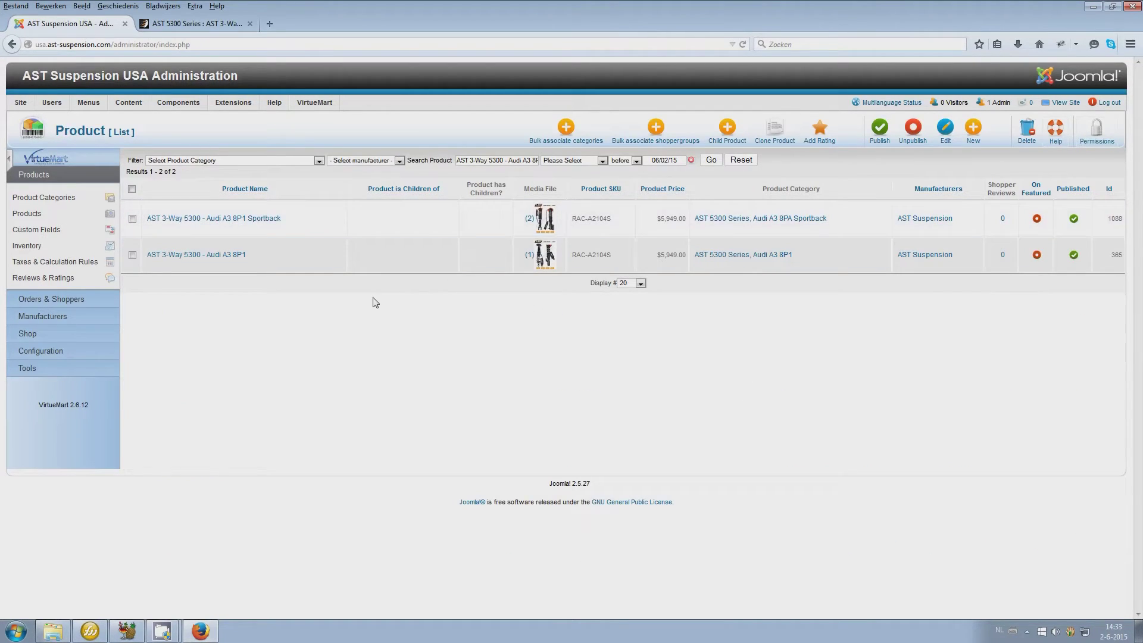
pyautogui.click(159, 30)
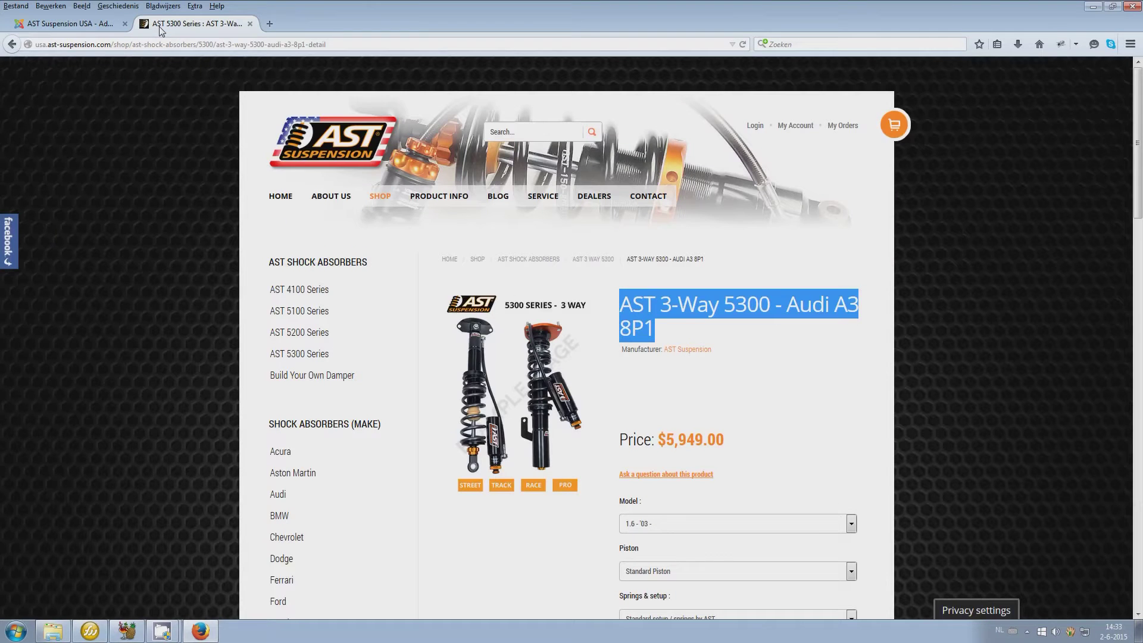
pyautogui.click(70, 24)
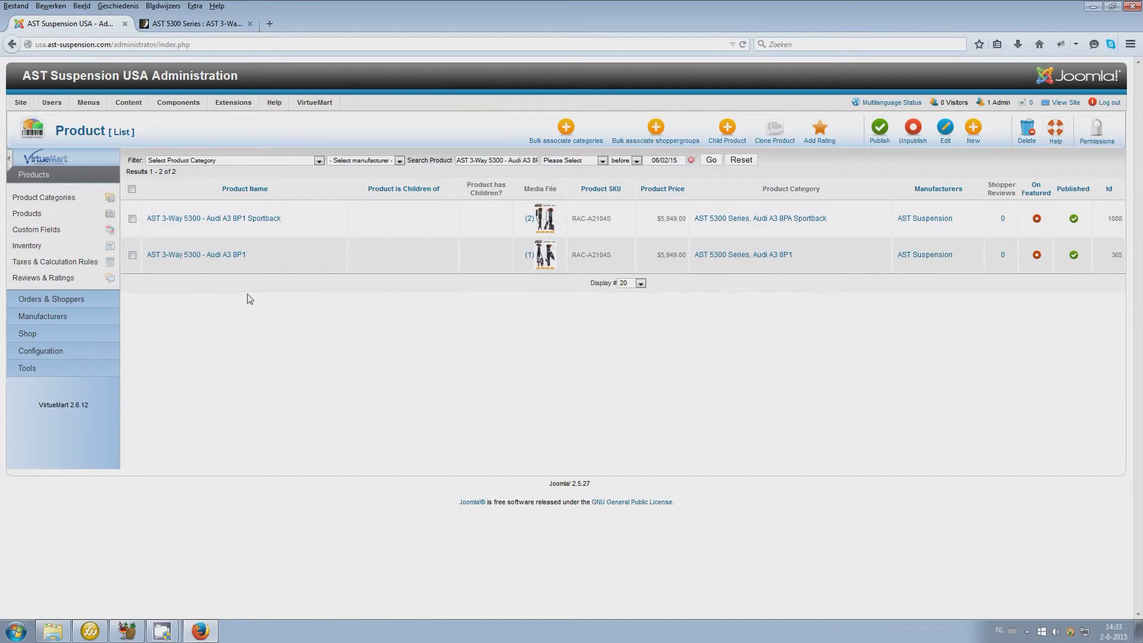
pyautogui.click(207, 256)
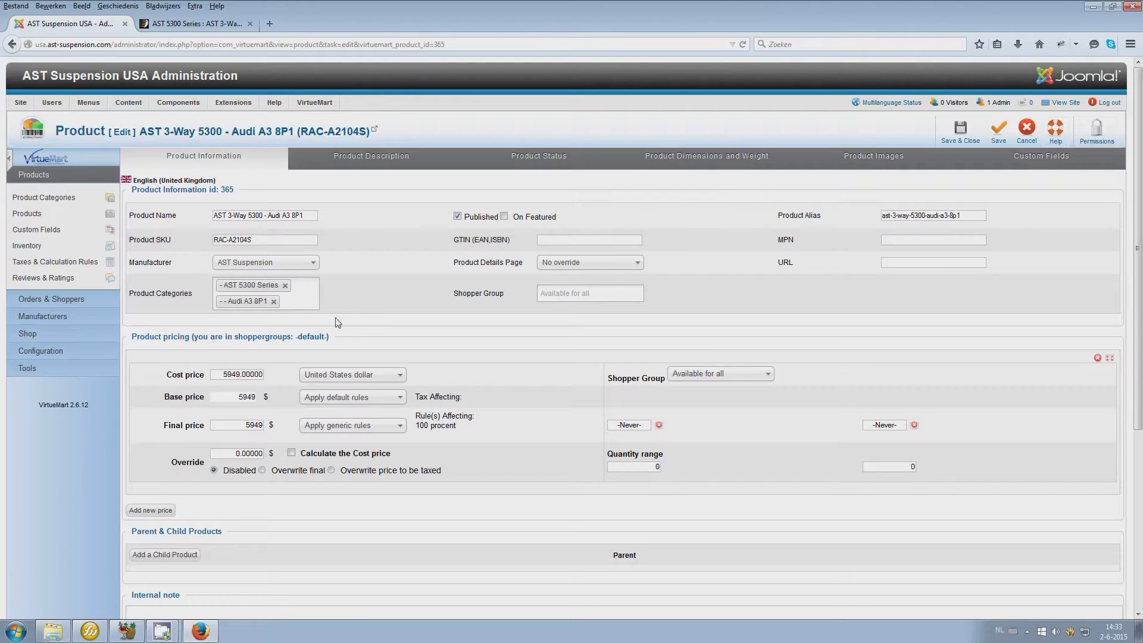
# Review the product name, SKU, categories (searching 'aud') and cost price without changing them
pyautogui.moveTo(308, 218); pyautogui.dragTo(213, 217)
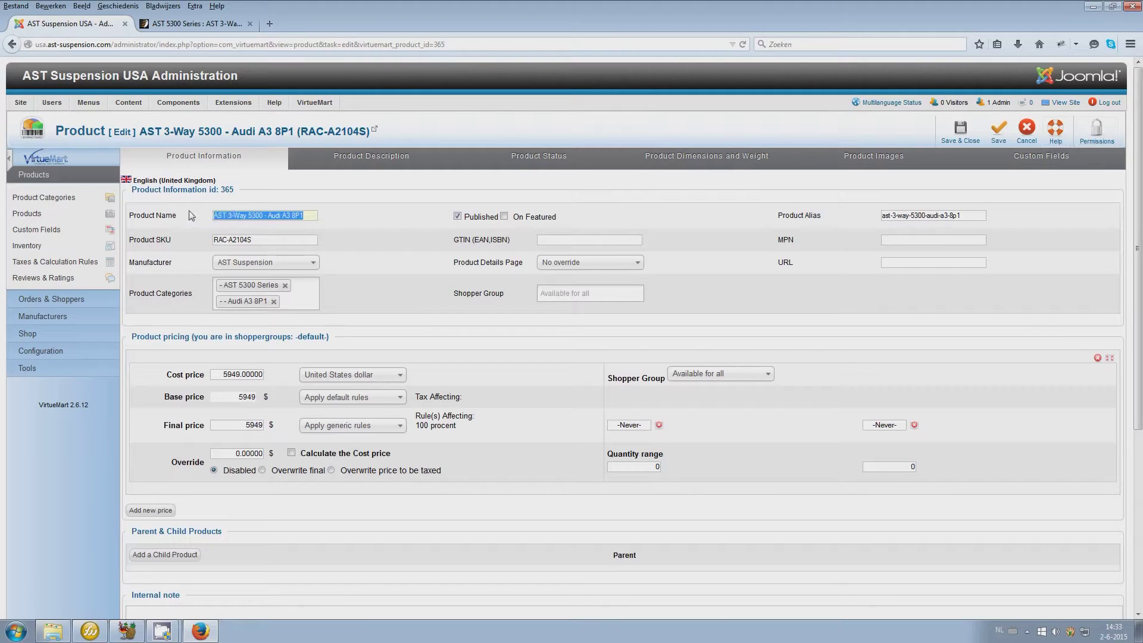
pyautogui.click(216, 23)
pyautogui.click(85, 24)
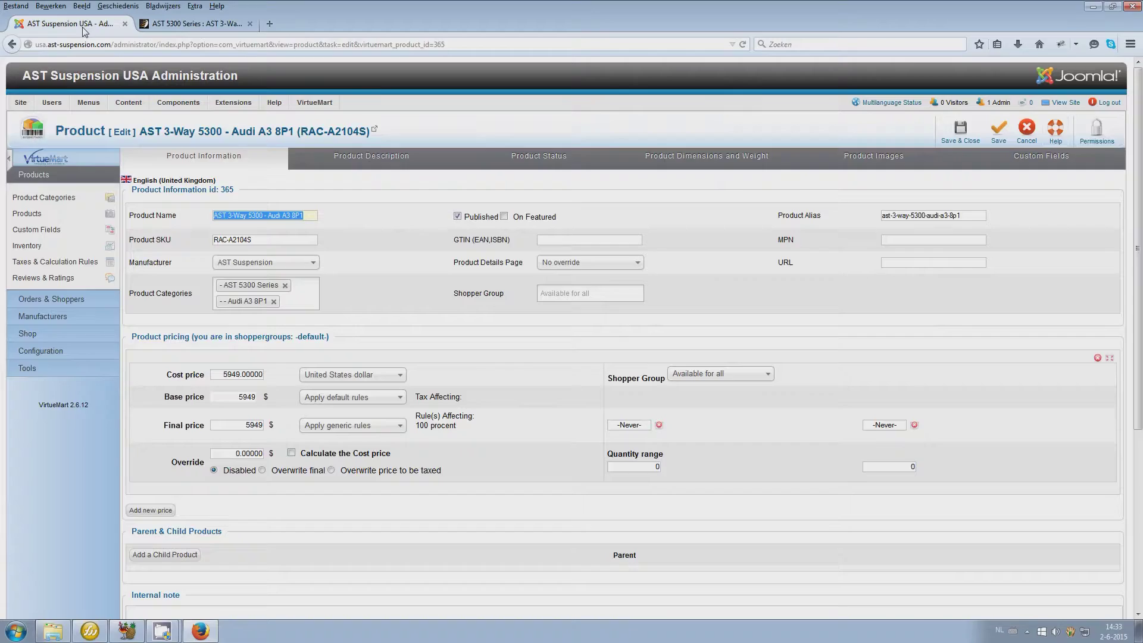
pyautogui.moveTo(257, 242); pyautogui.dragTo(204, 242)
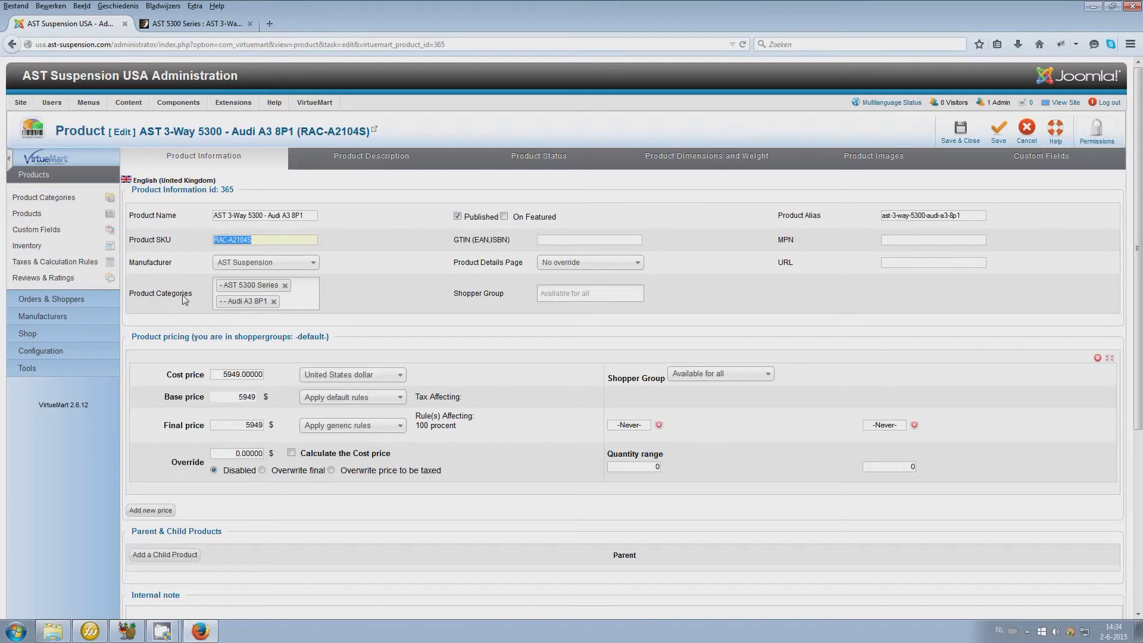
pyautogui.click(300, 304)
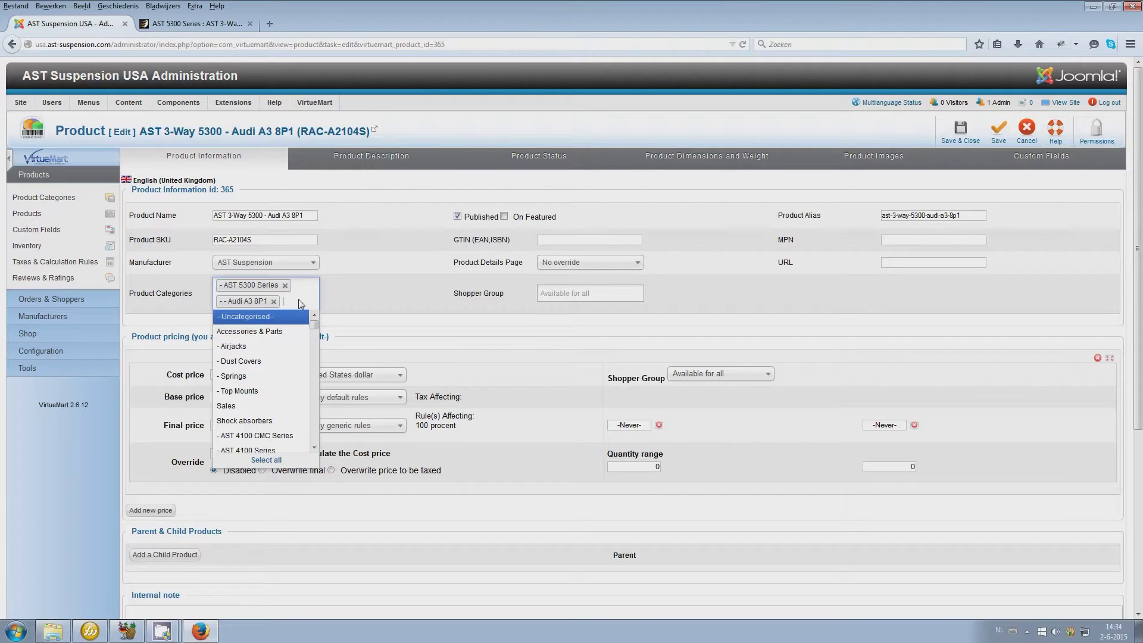
pyautogui.write('audi')
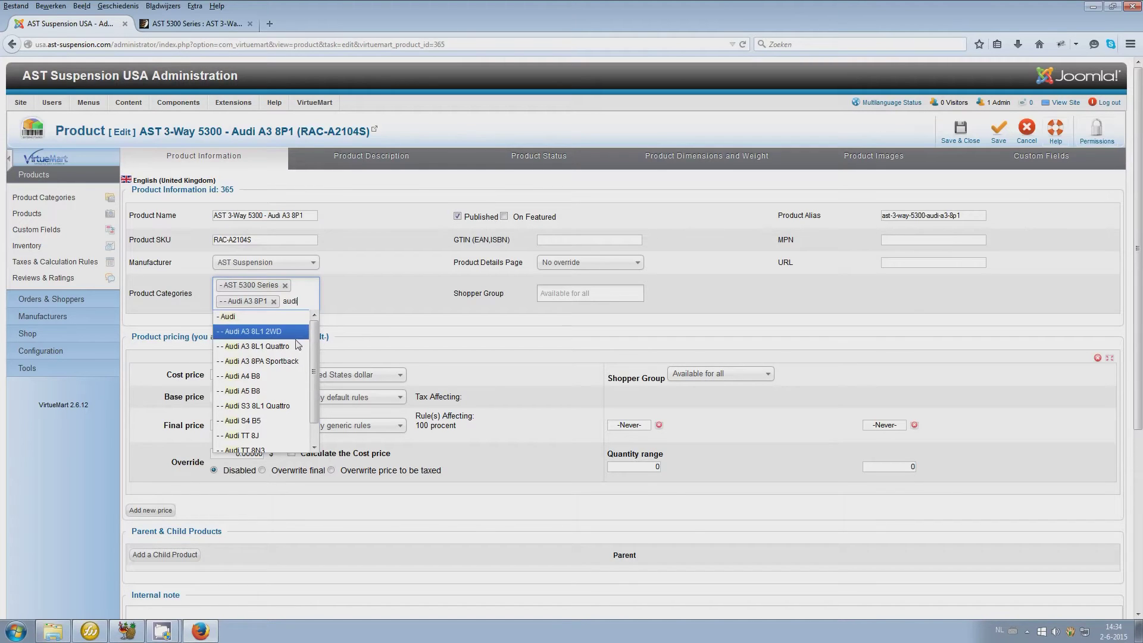
pyautogui.scroll(-1, 314, 357)
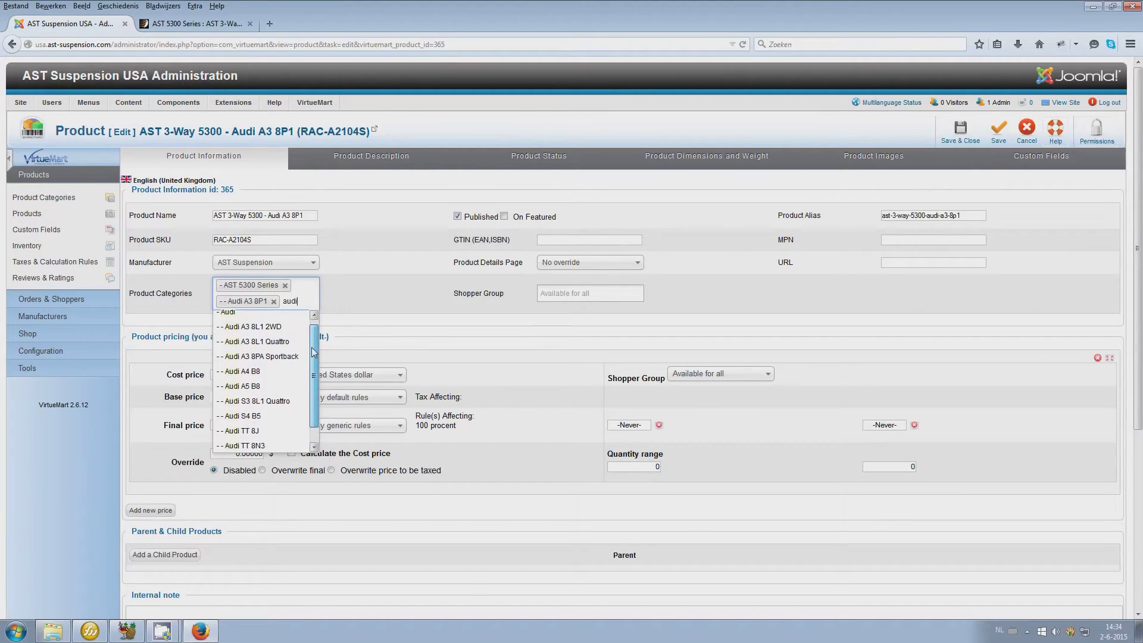
pyautogui.scroll(1, 312, 341)
pyautogui.press('BackSpace')
pyautogui.press('BackSpace')
pyautogui.click(347, 277)
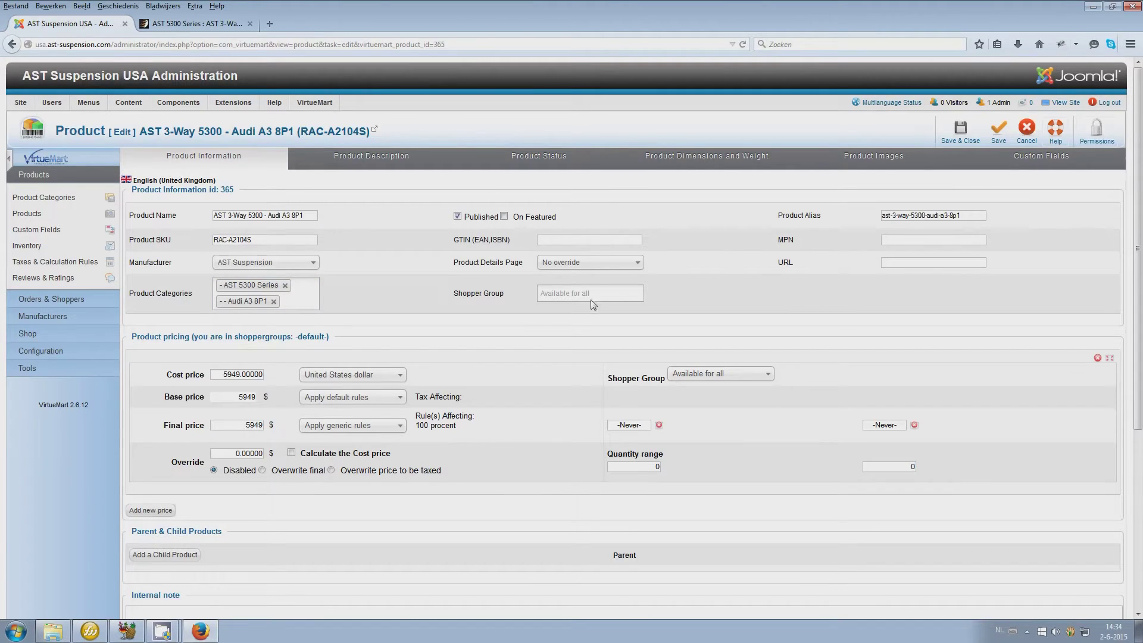
pyautogui.moveTo(225, 377); pyautogui.dragTo(283, 384)
# Clear the Product Alias and save so the alias regenerates from the product name
pyautogui.moveTo(977, 217); pyautogui.dragTo(852, 222)
pyautogui.press('Delete')
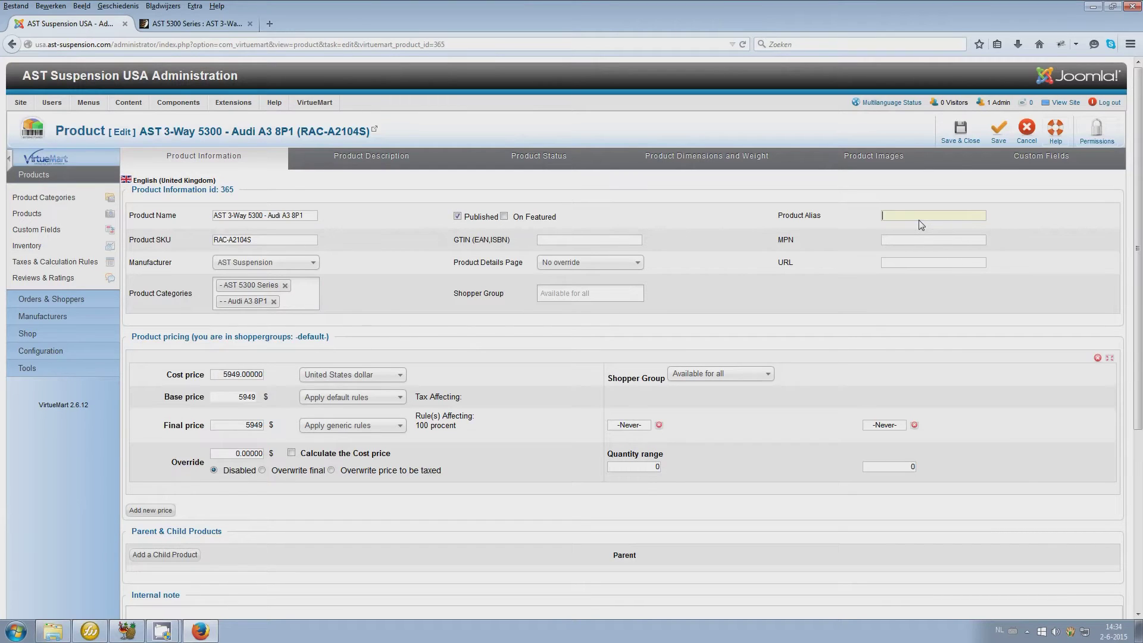
pyautogui.click(997, 132)
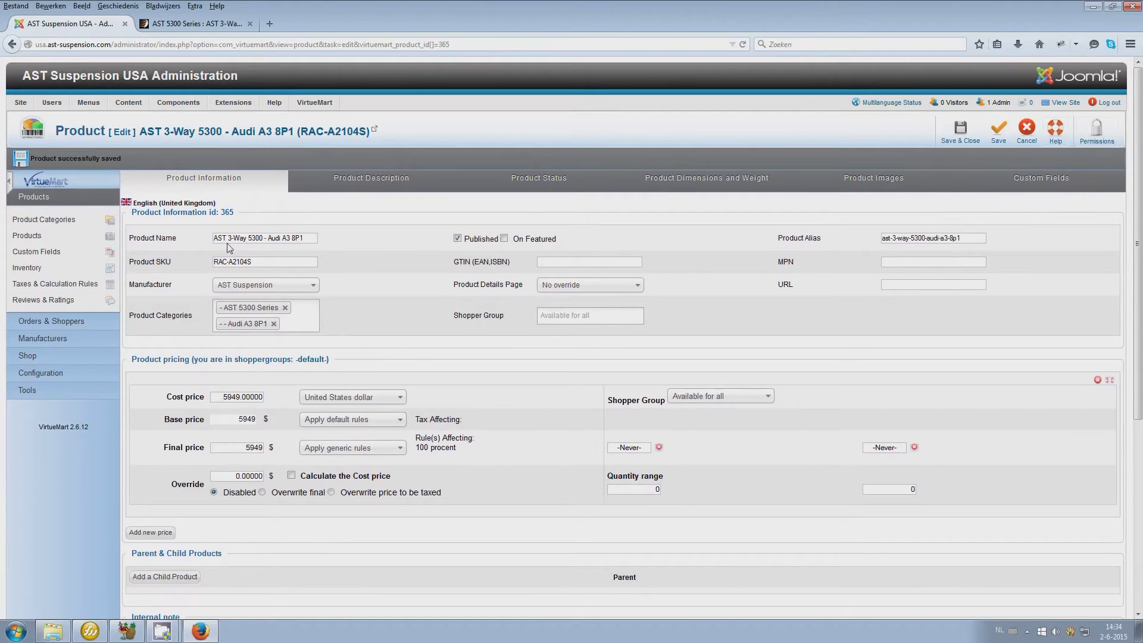
pyautogui.moveTo(315, 238); pyautogui.dragTo(130, 244)
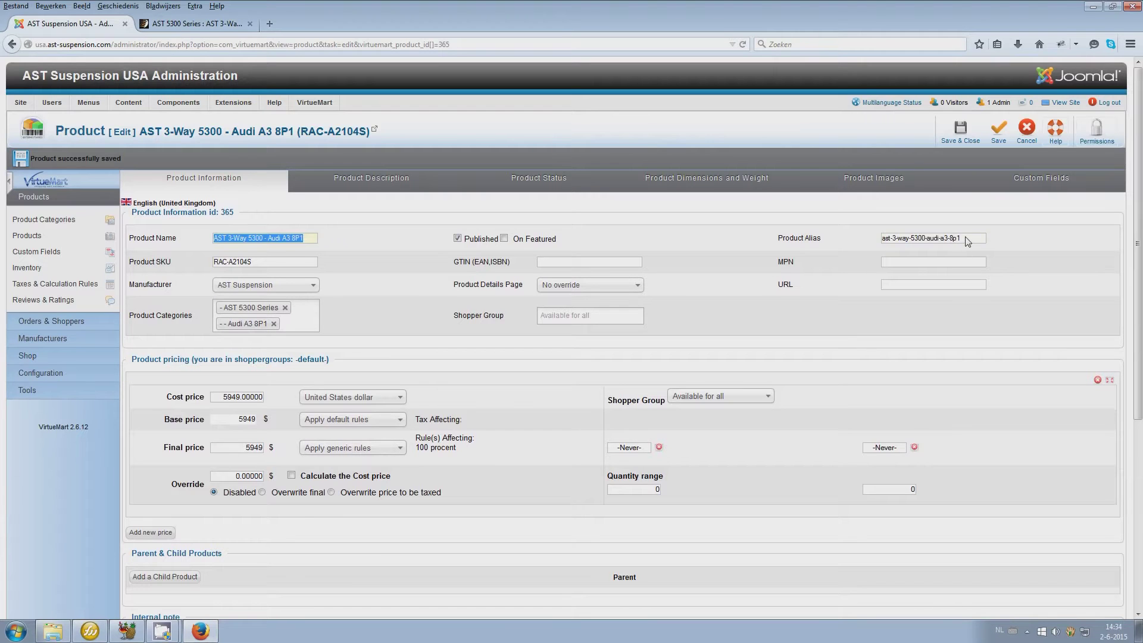
pyautogui.moveTo(967, 241); pyautogui.dragTo(880, 240)
# Compare the new alias with the storefront URL, then show the product description editor
pyautogui.click(178, 24)
pyautogui.moveTo(358, 48); pyautogui.dragTo(217, 59)
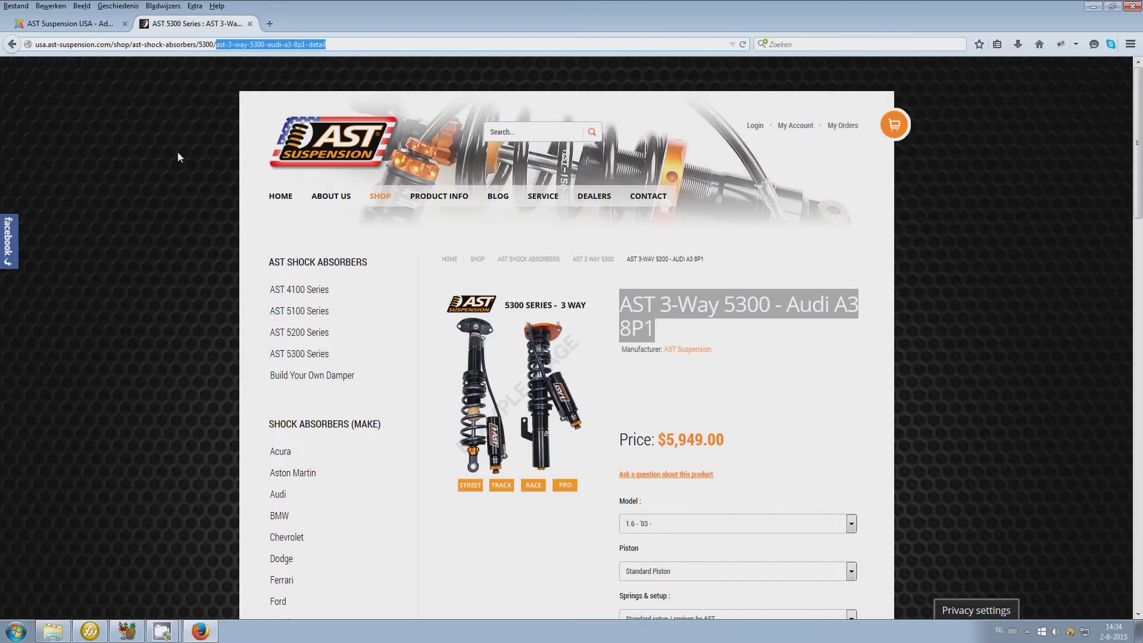
pyautogui.click(69, 23)
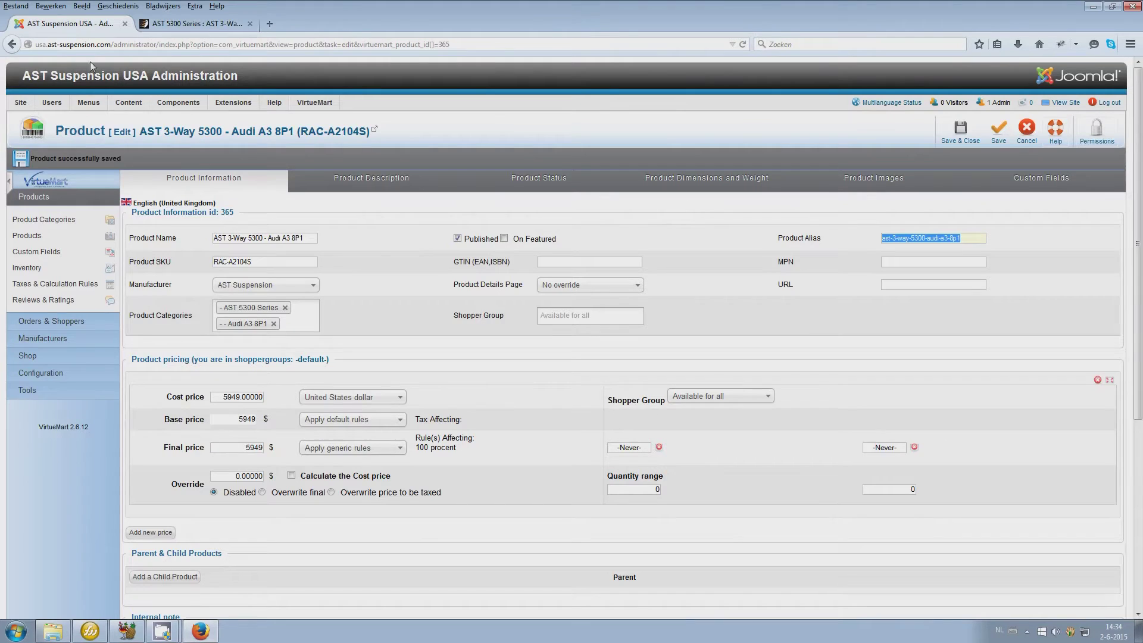
pyautogui.click(366, 180)
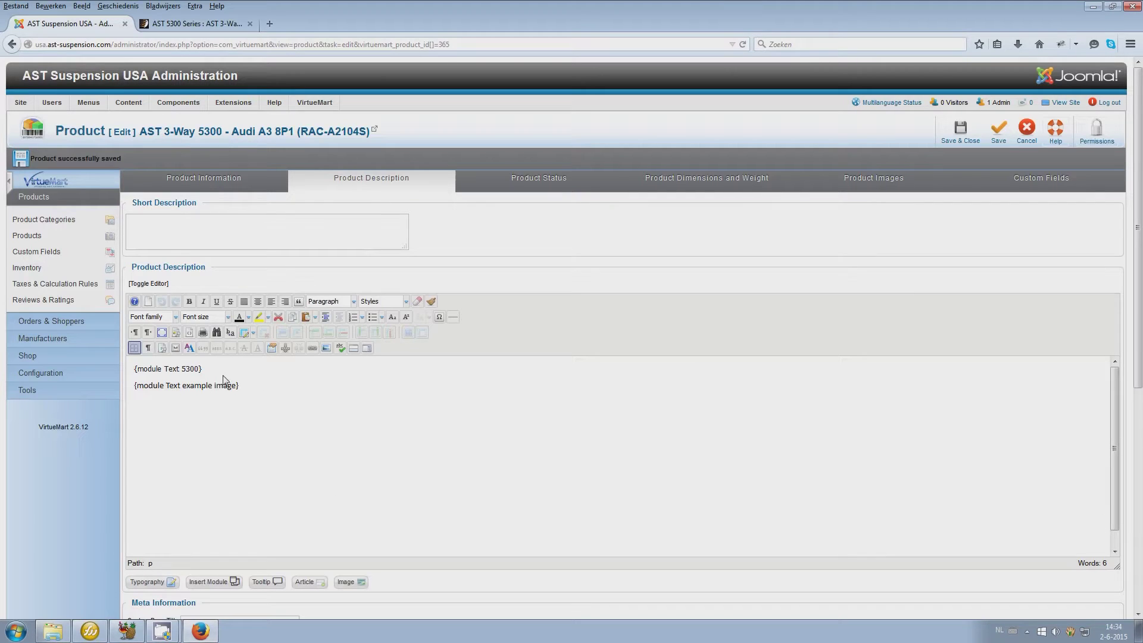
# Open Extensions > Module Manager in a new tab and switch to it, after selecting the Text 5300 tag
pyautogui.moveTo(271, 394); pyautogui.dragTo(116, 359)
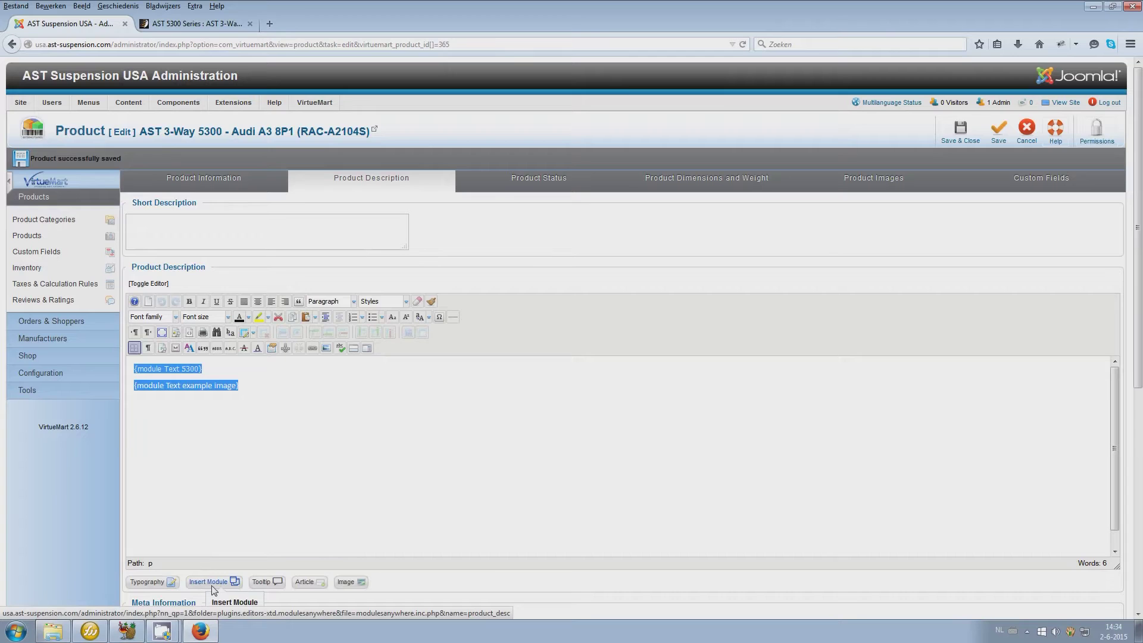
pyautogui.moveTo(237, 102)
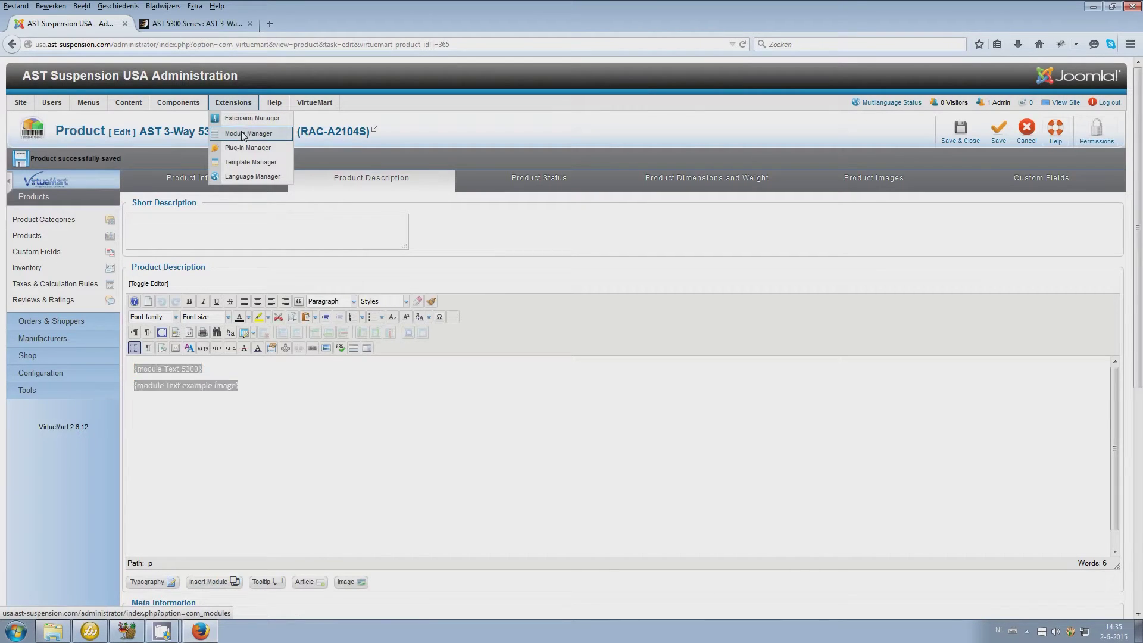
pyautogui.rightClick(243, 136)
pyautogui.click(284, 138)
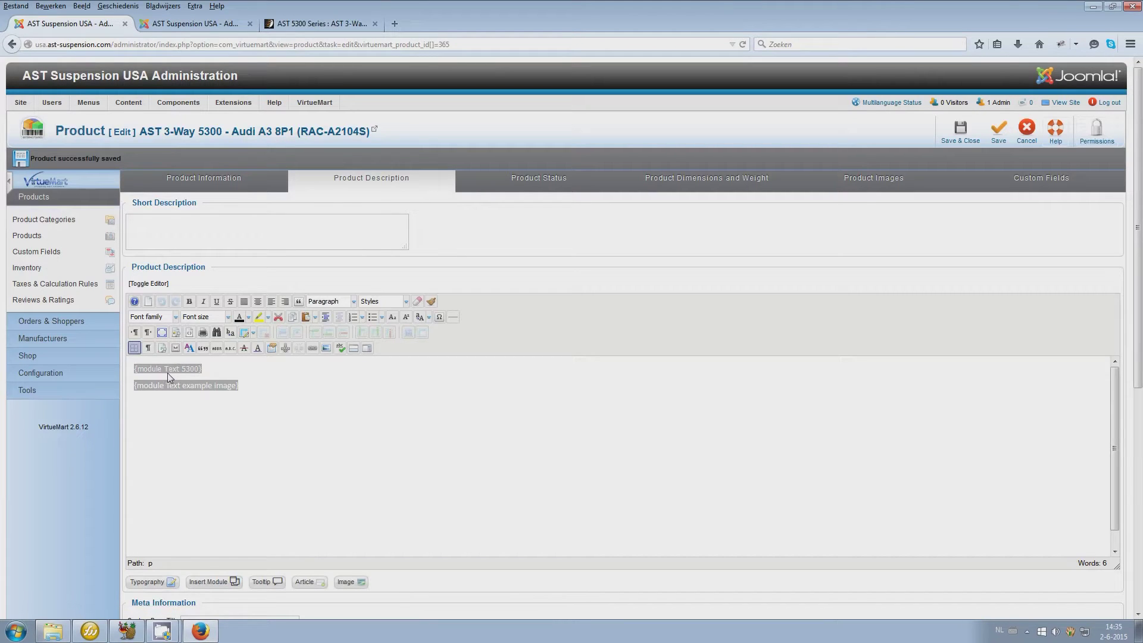
pyautogui.click(199, 369)
pyautogui.moveTo(200, 369); pyautogui.dragTo(138, 371)
pyautogui.click(215, 27)
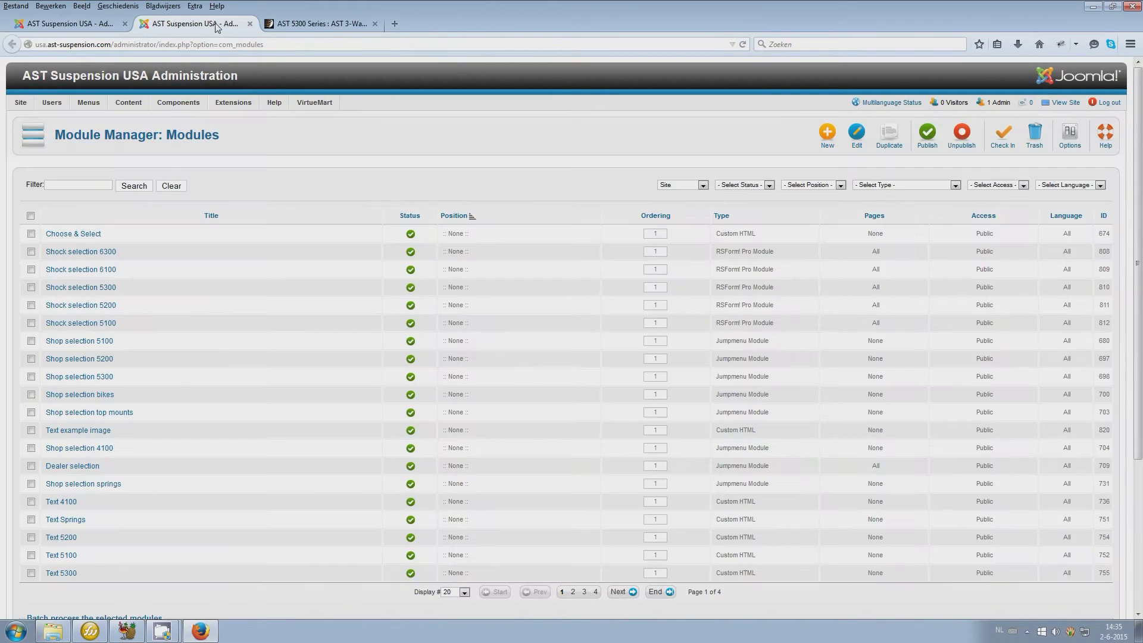
# Filter the Module Manager by 5300 and open the Text 5300 module to read its text
pyautogui.click(98, 185)
pyautogui.write('5300')
pyautogui.press('Return')
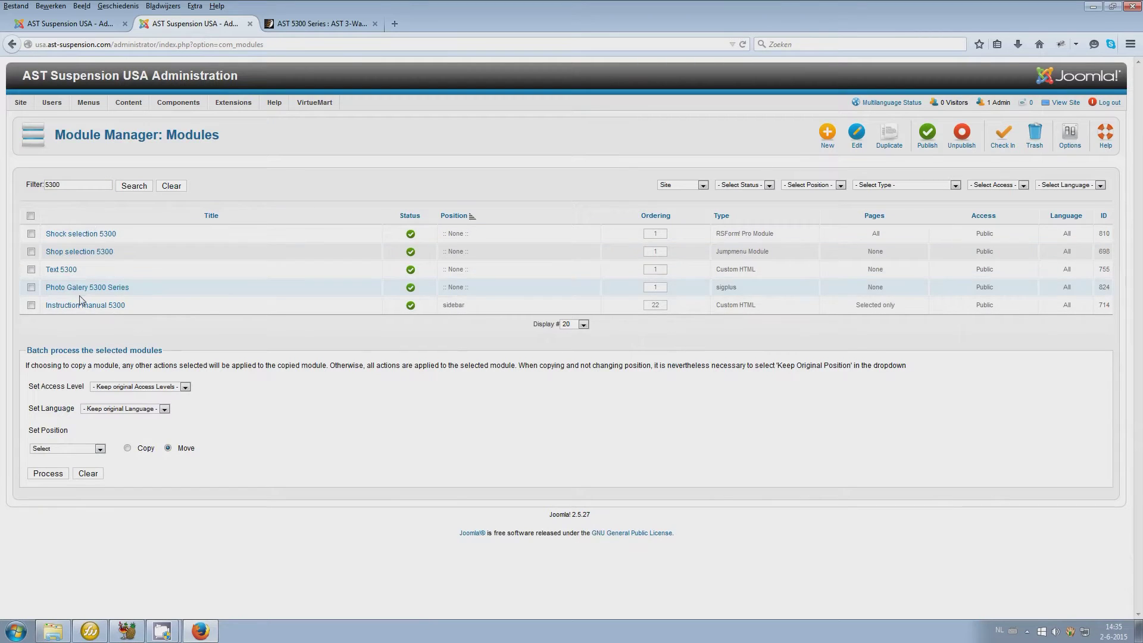
pyautogui.click(62, 271)
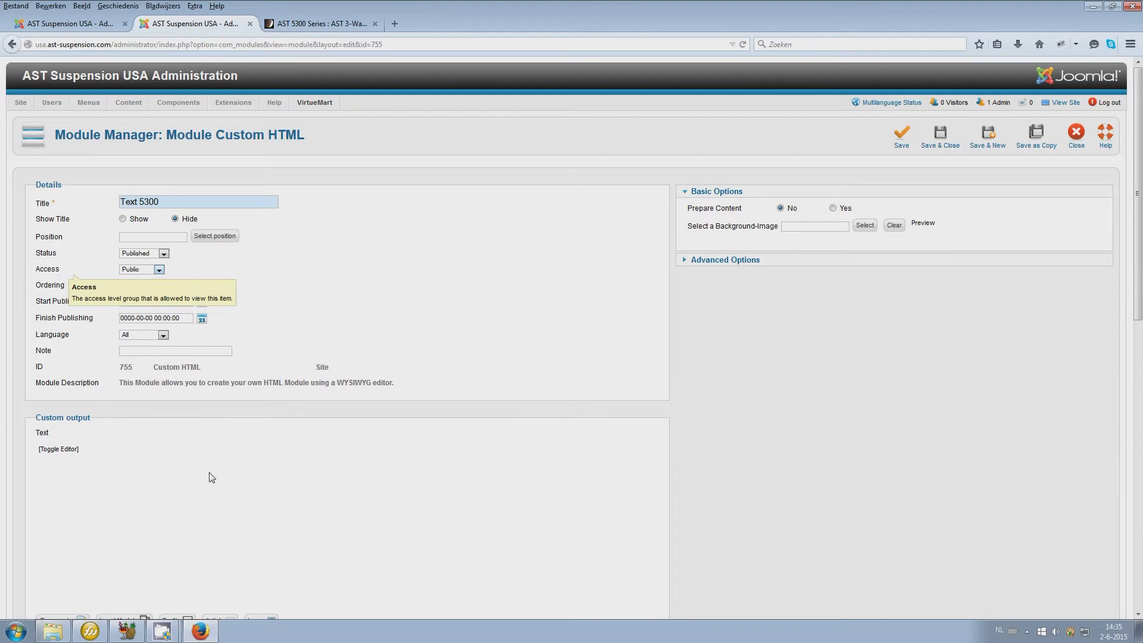
pyautogui.scroll(-3, 595, 459)
pyautogui.scroll(-5, 356, 368)
pyautogui.scroll(6, 356, 367)
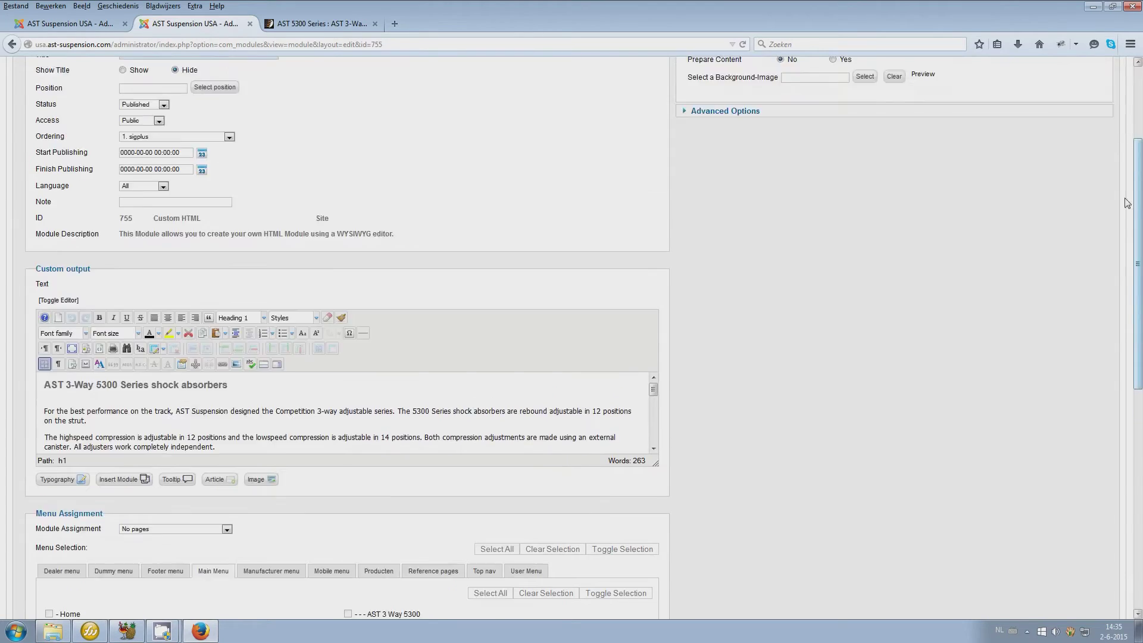
pyautogui.scroll(2, 1127, 203)
# In the product description editor, select the Text example image module tag
pyautogui.click(66, 24)
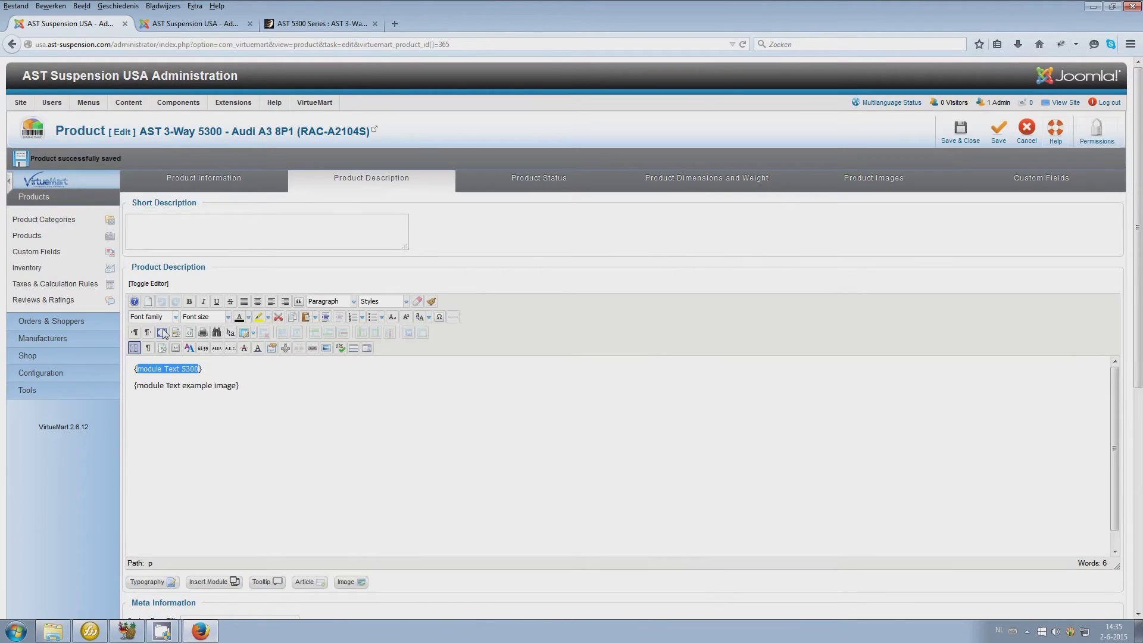
pyautogui.click(241, 388)
pyautogui.moveTo(240, 387); pyautogui.dragTo(134, 386)
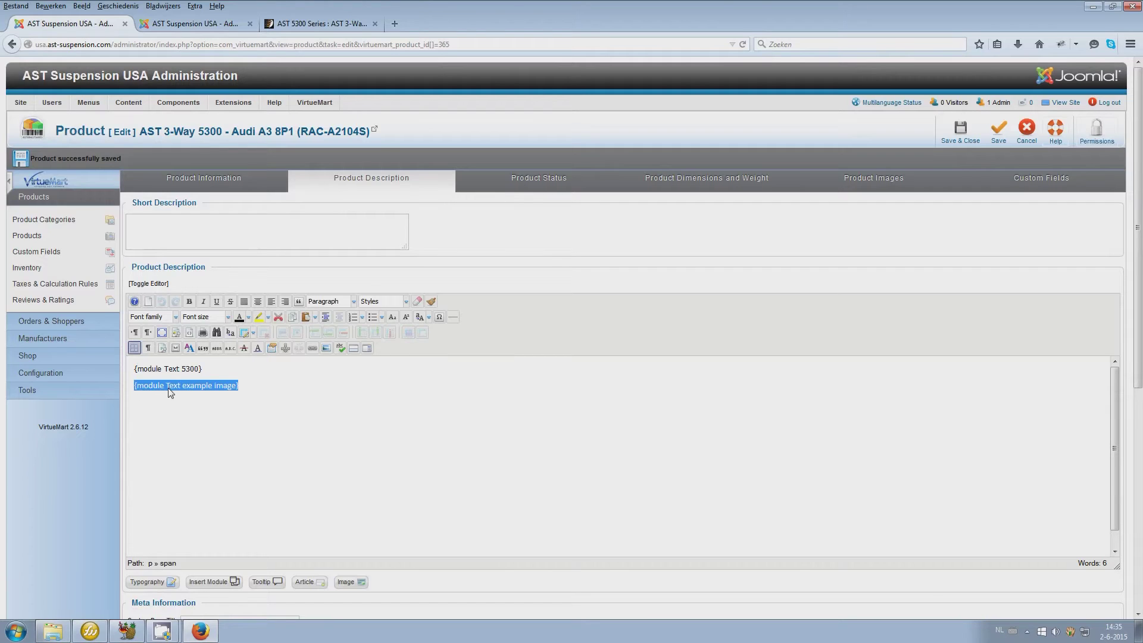
pyautogui.click(193, 25)
# On the storefront product page, select the sample image disclaimer line in the description
pyautogui.click(286, 24)
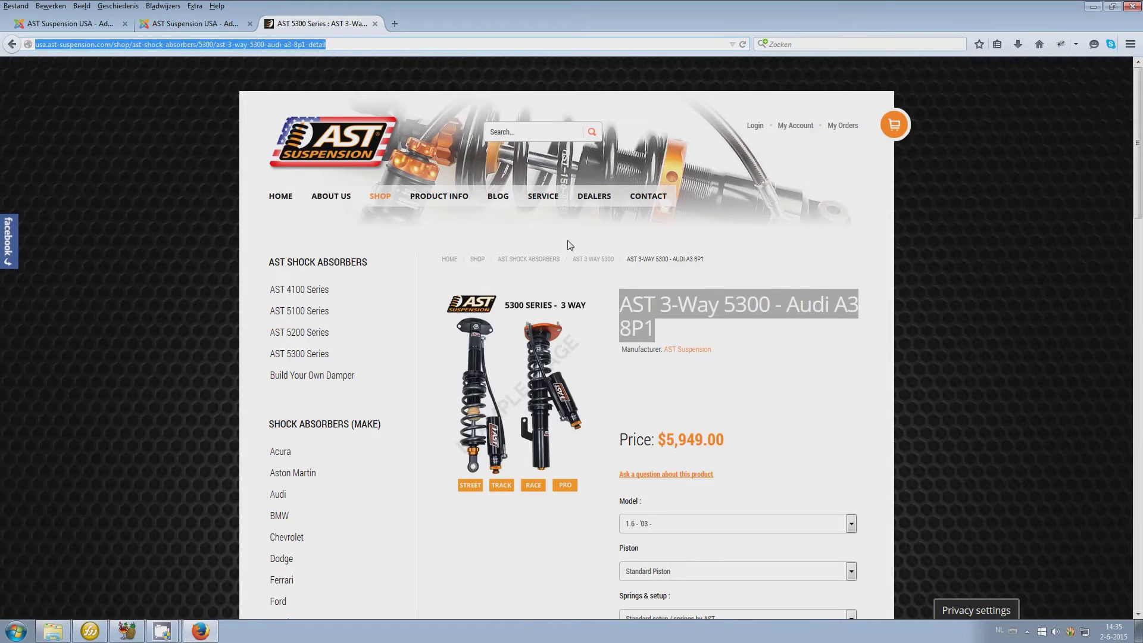
pyautogui.scroll(-9, 568, 245)
pyautogui.click(460, 241)
pyautogui.moveTo(460, 241); pyautogui.dragTo(547, 544)
pyautogui.scroll(-8, 548, 545)
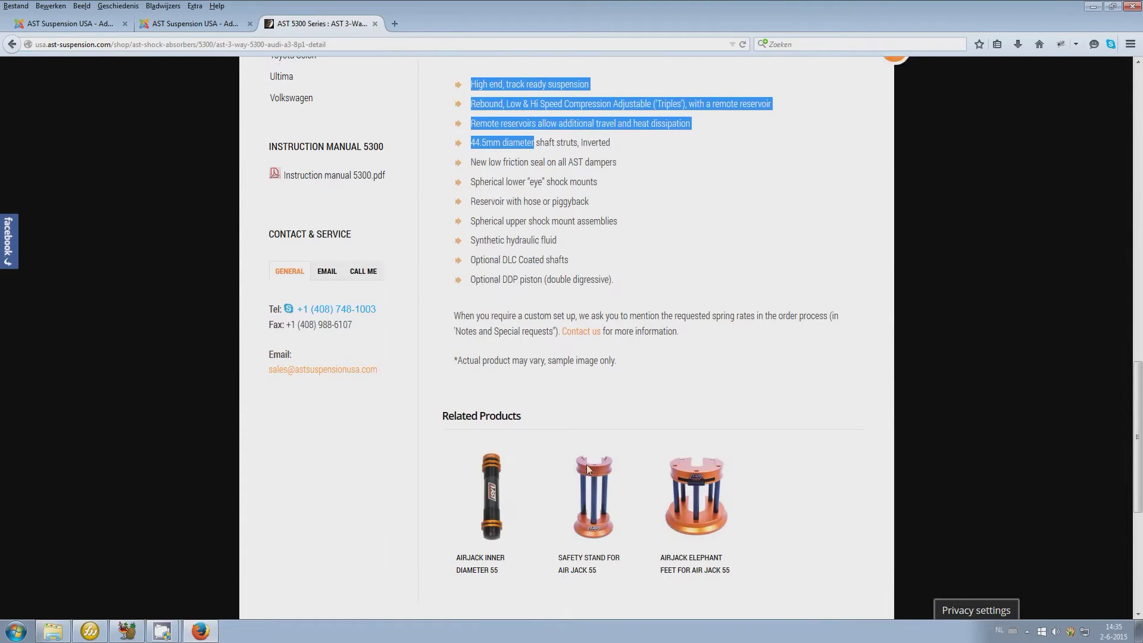
pyautogui.moveTo(642, 362); pyautogui.dragTo(456, 367)
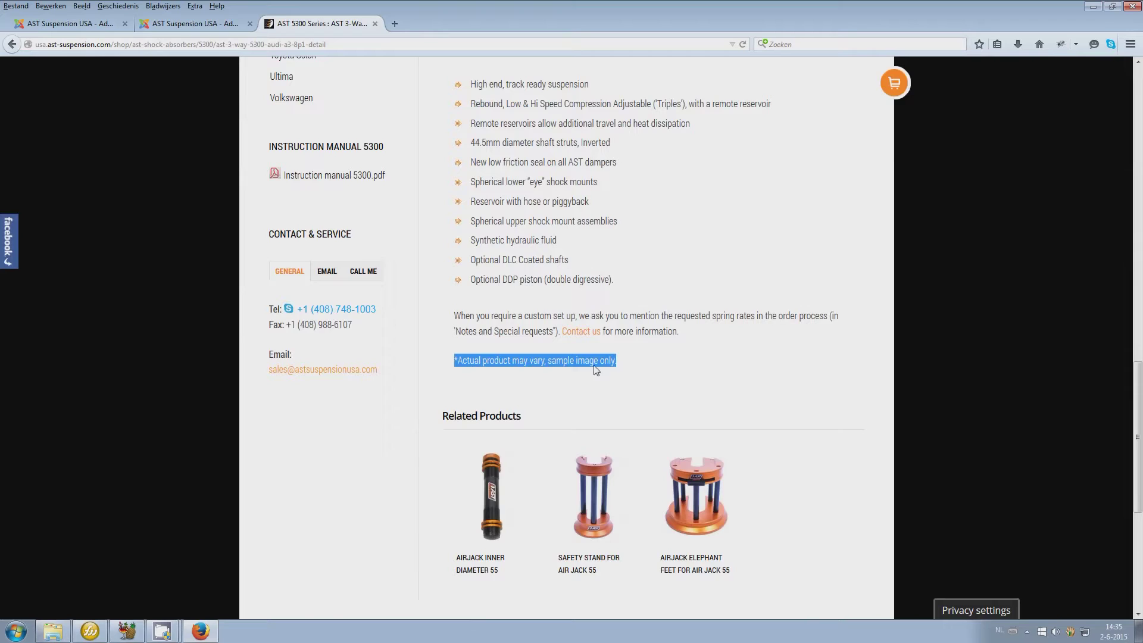
pyautogui.scroll(5, 546, 408)
pyautogui.scroll(-3, 548, 407)
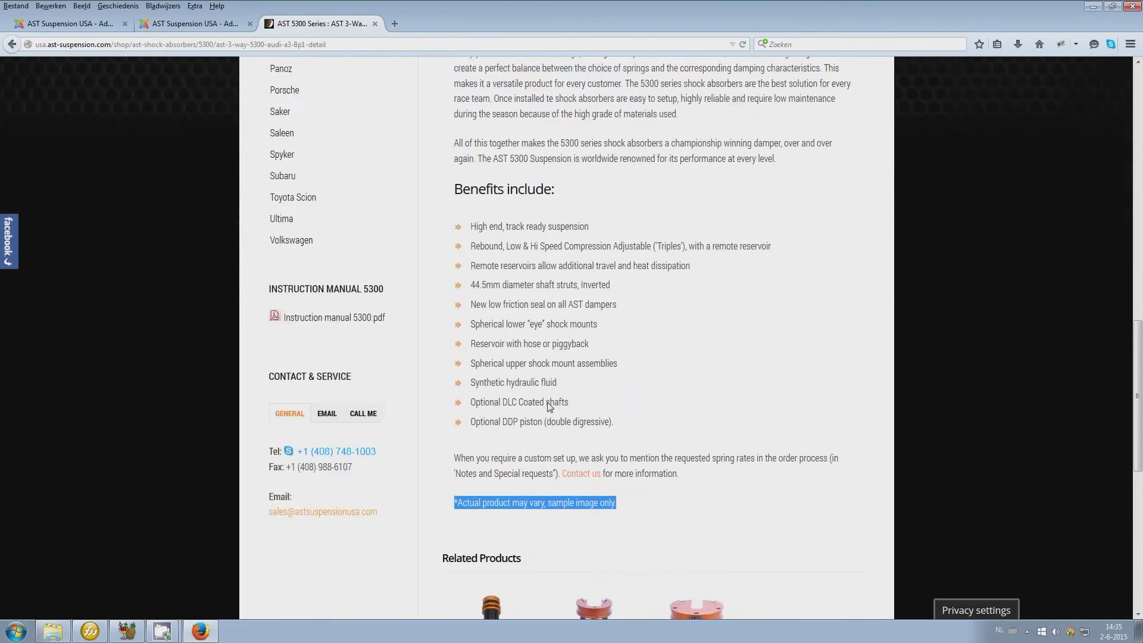
pyautogui.scroll(5, 548, 406)
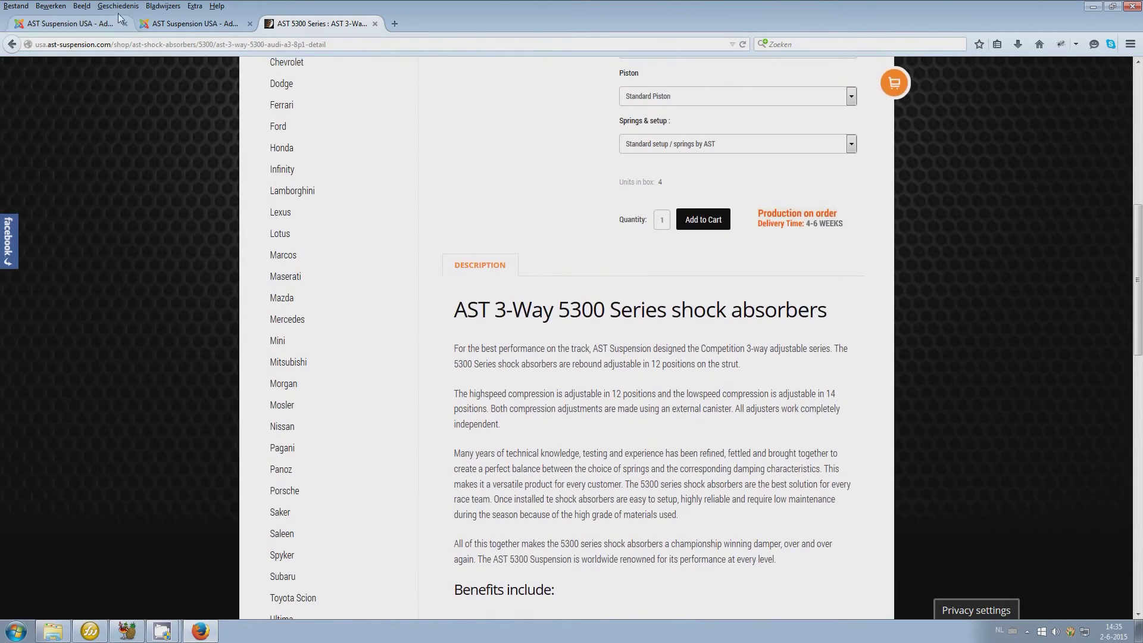
# Compare the product description editor against the Text 5300 module editor
pyautogui.click(119, 18)
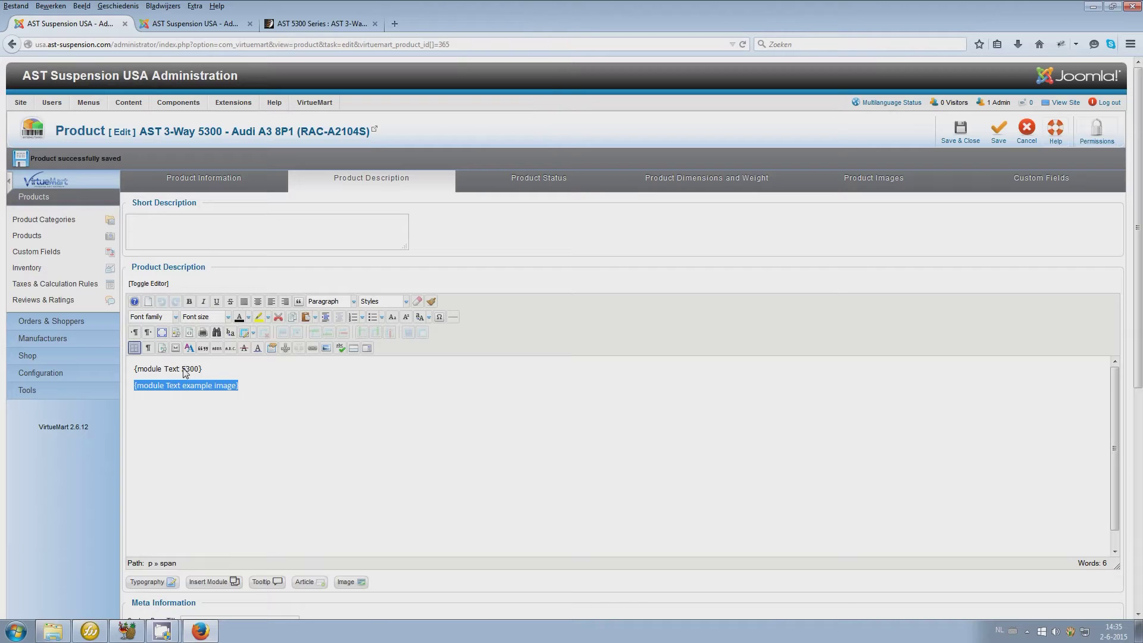
pyautogui.click(178, 25)
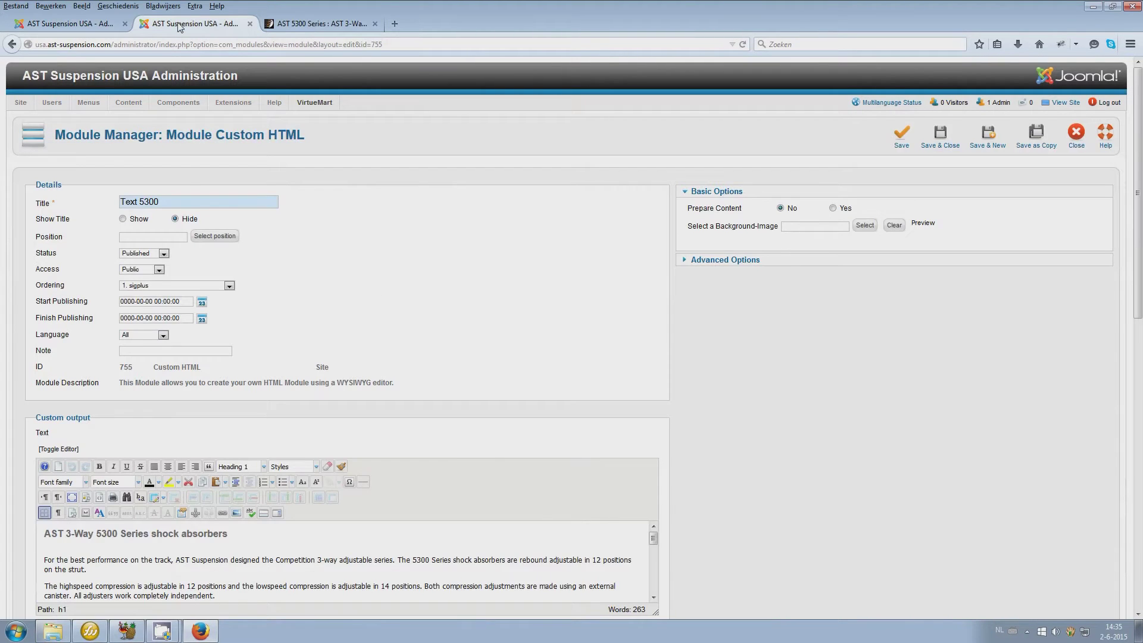
pyautogui.click(101, 23)
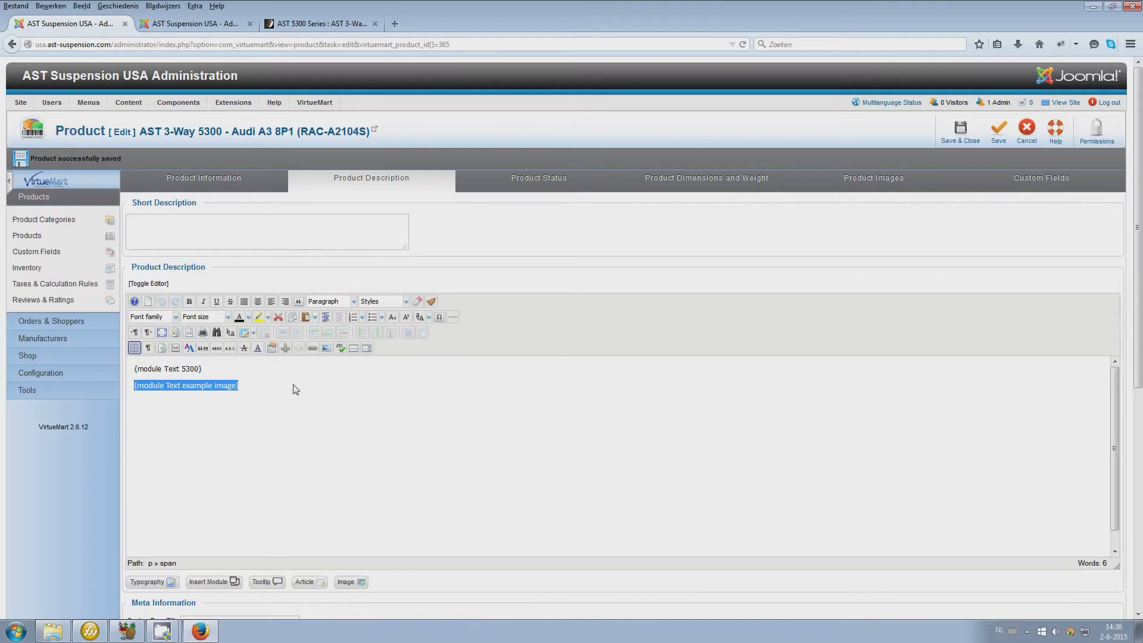
# Confirm the on-order.jpg availability image under Product Status, then select the Product Weight value
pyautogui.click(514, 183)
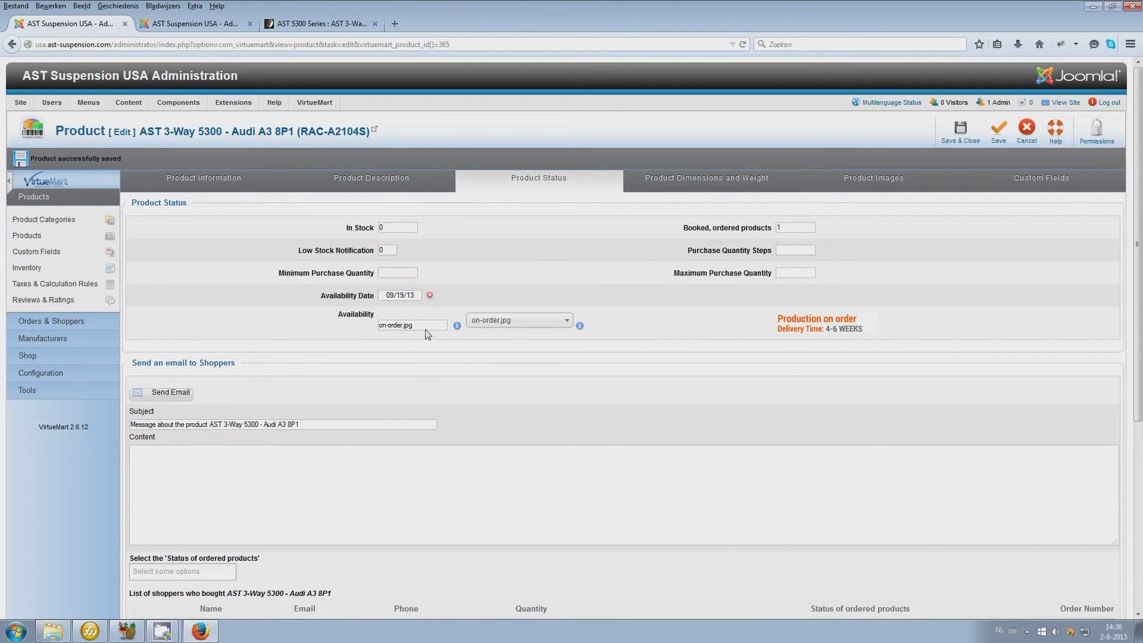
pyautogui.click(477, 322)
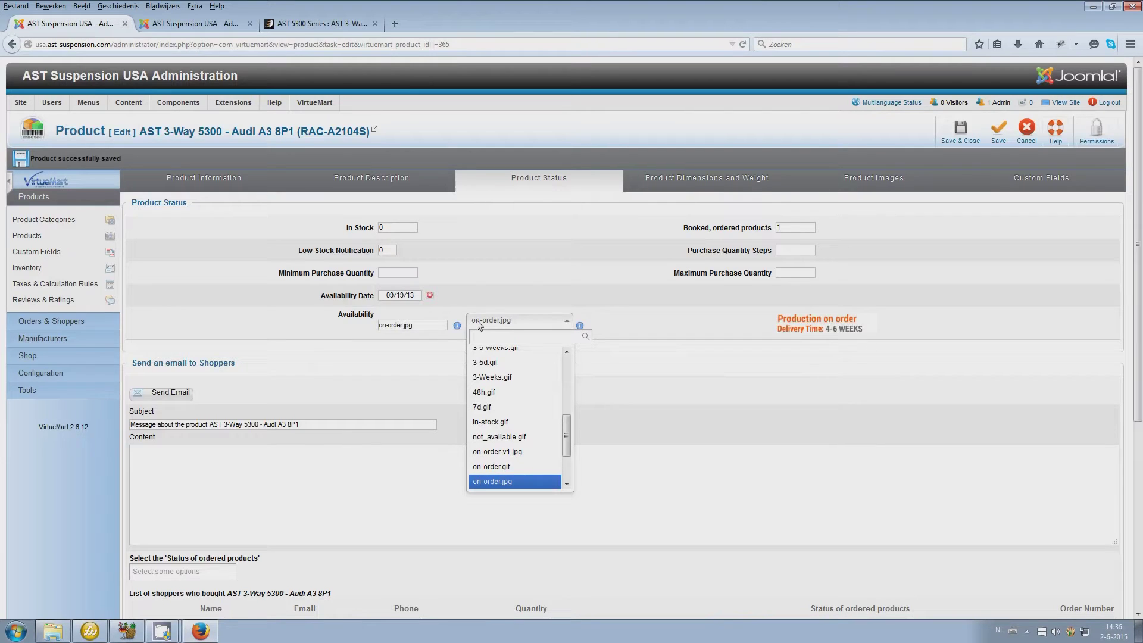
pyautogui.click(478, 323)
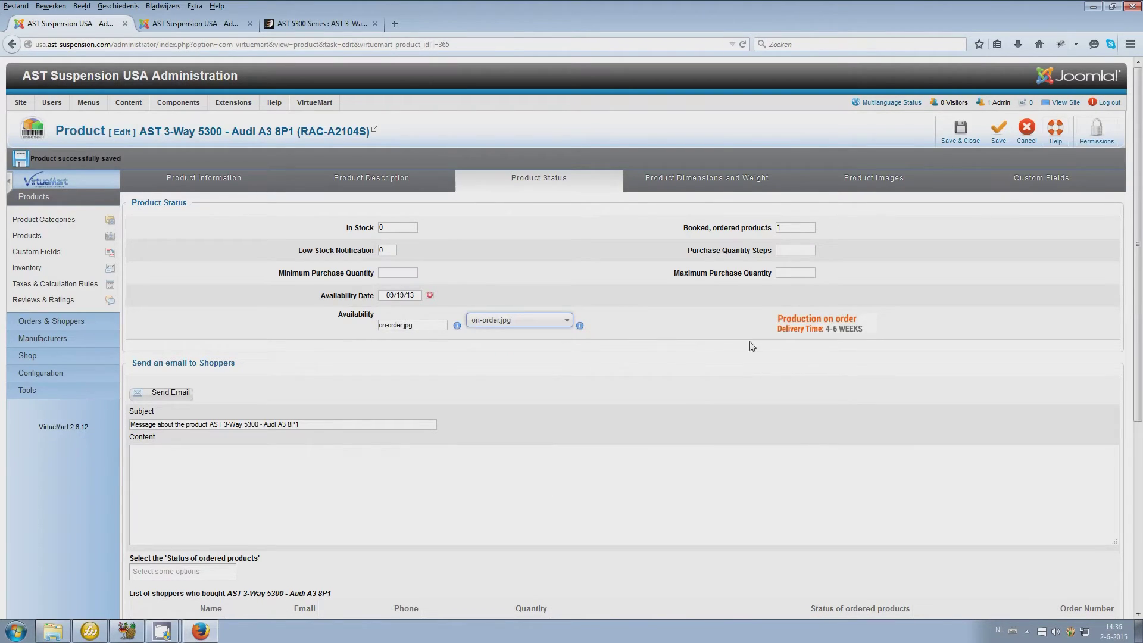
pyautogui.click(712, 178)
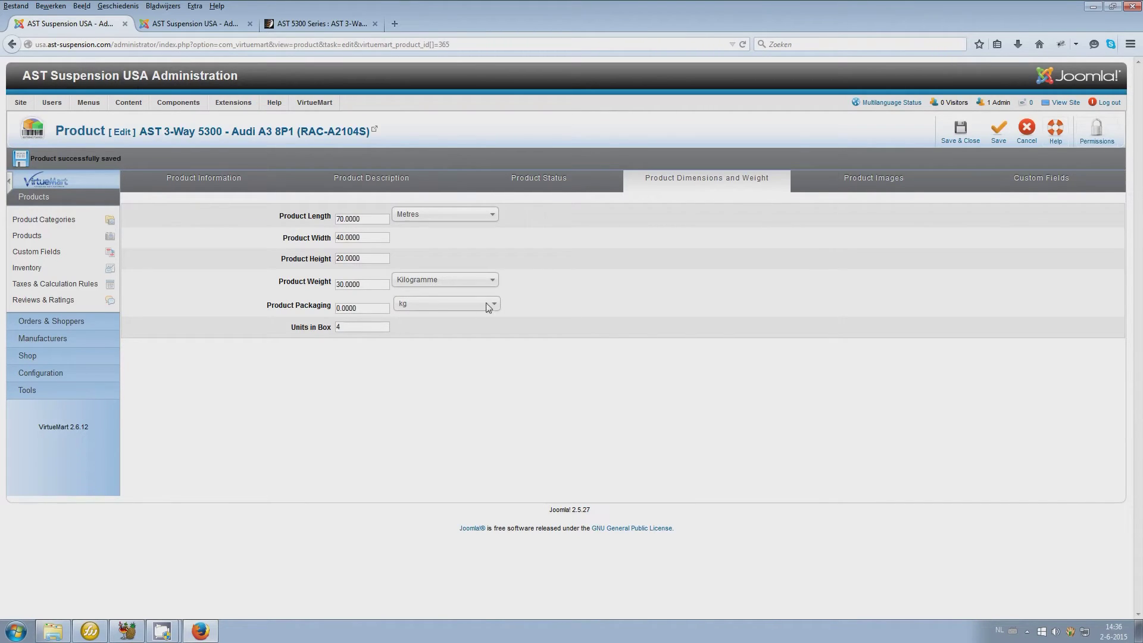
pyautogui.moveTo(377, 285); pyautogui.dragTo(256, 281)
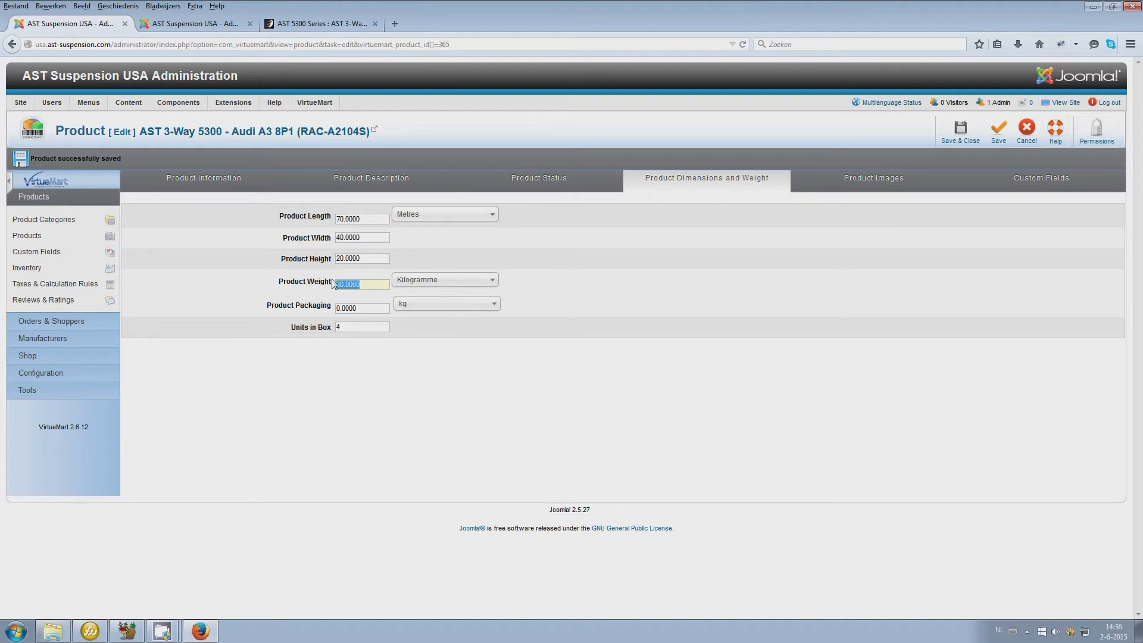
# Empty the Unique Filename field of the example-3-53009.jpg product image
pyautogui.click(895, 181)
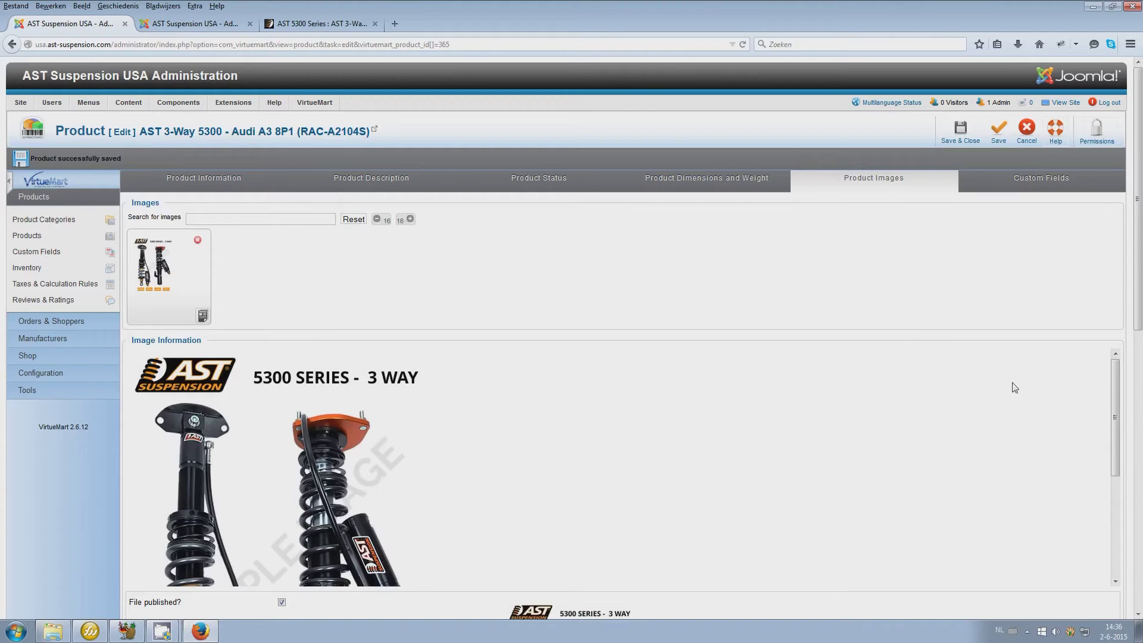
pyautogui.scroll(-3, 1139, 369)
pyautogui.scroll(-3, 1138, 369)
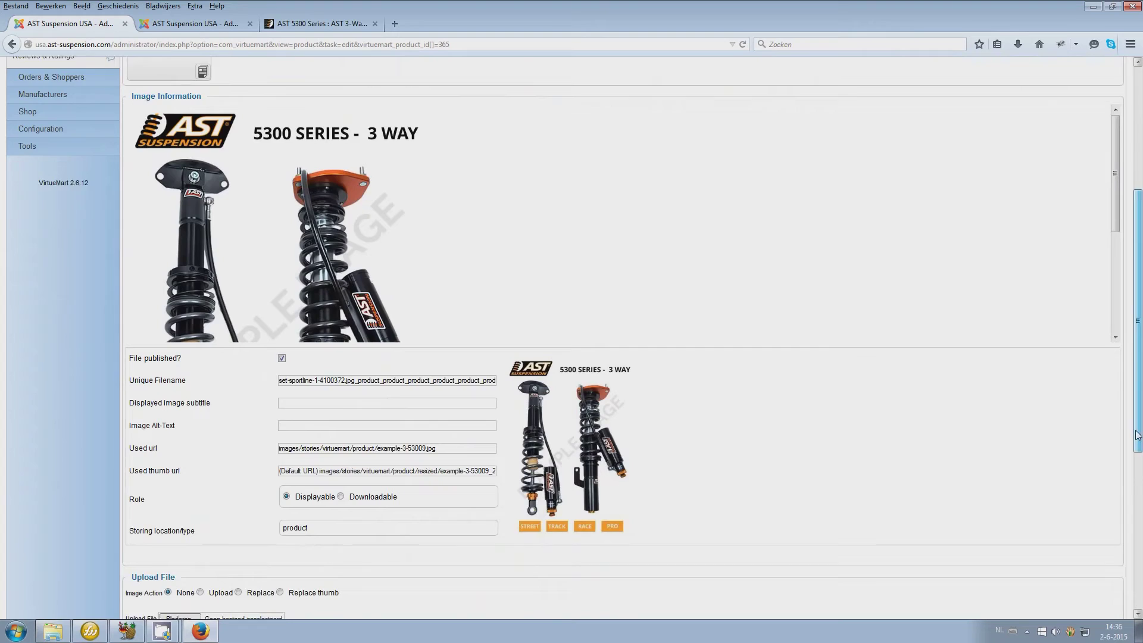
pyautogui.scroll(5, 1138, 369)
pyautogui.scroll(-5, 1114, 331)
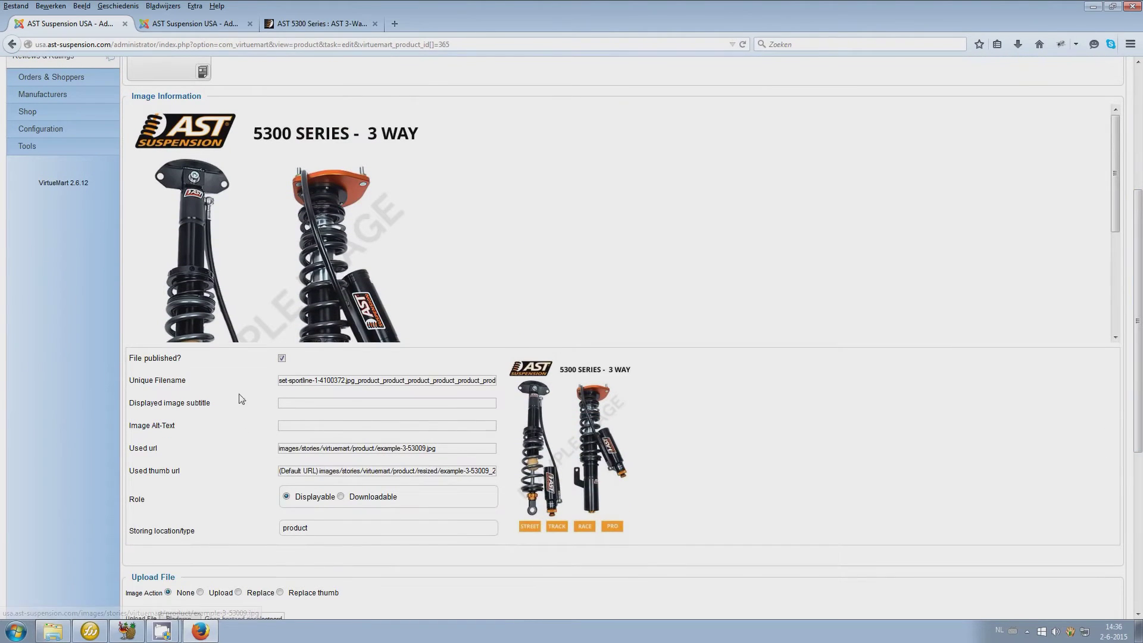
pyautogui.tripleClick(284, 380)
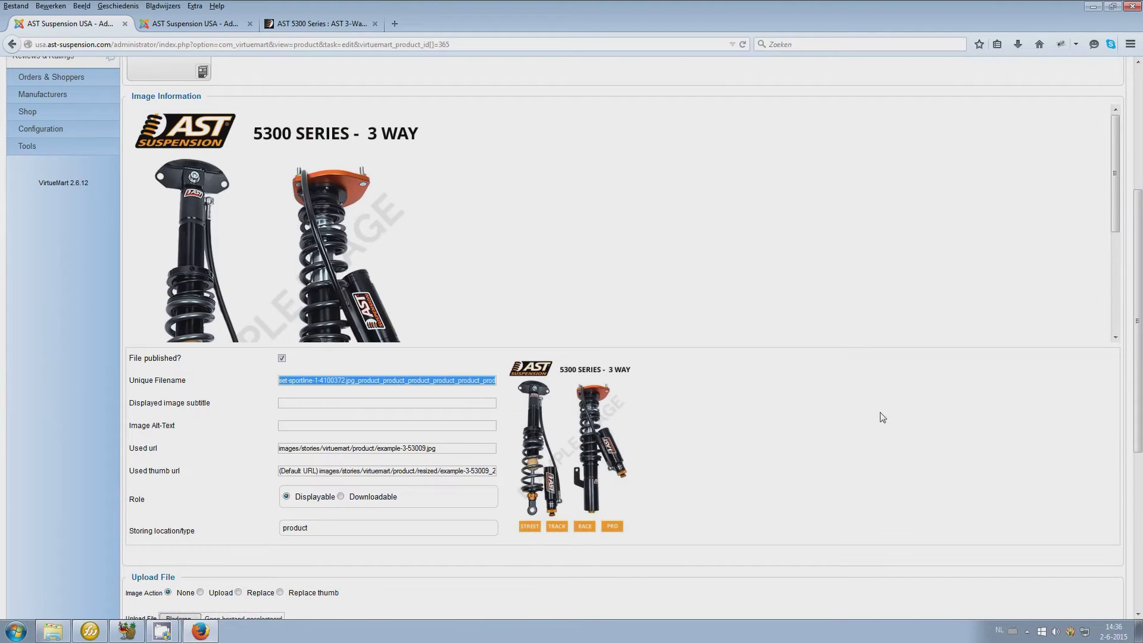
pyautogui.press('End')
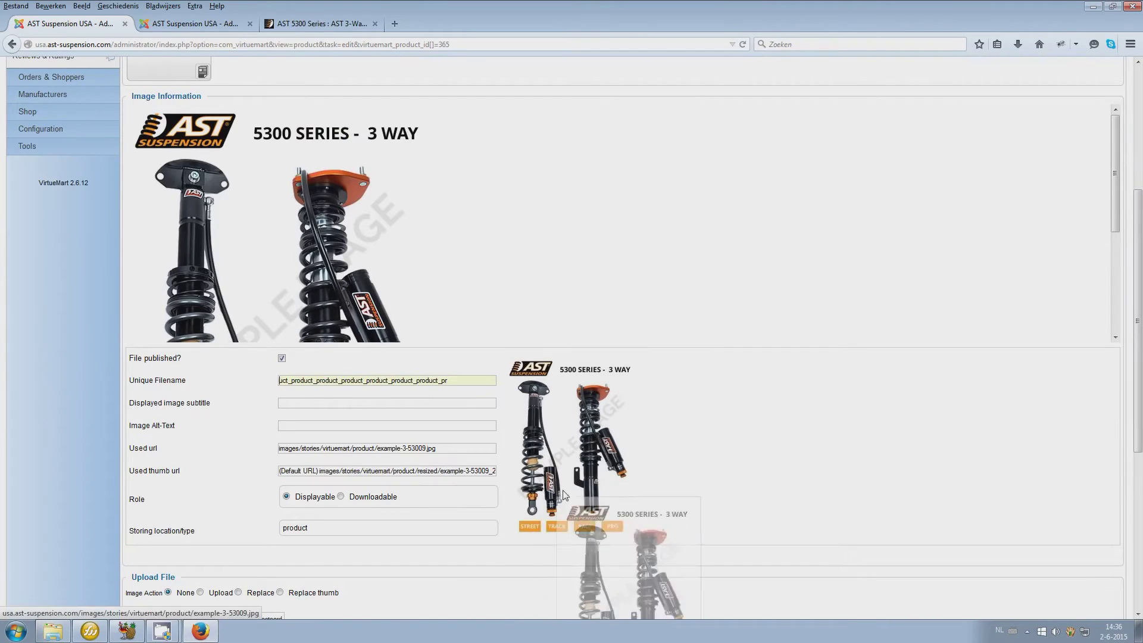
pyautogui.doubleClick(453, 382)
pyautogui.moveTo(454, 381); pyautogui.dragTo(192, 366)
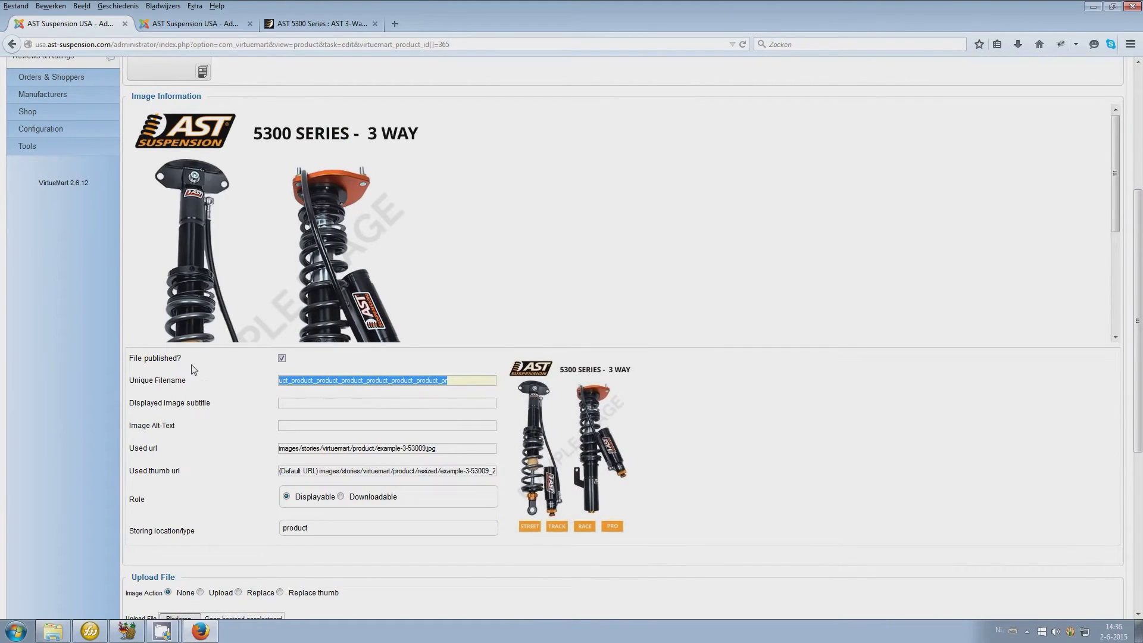
pyautogui.press('BackSpace')
pyautogui.scroll(-5, 799, 383)
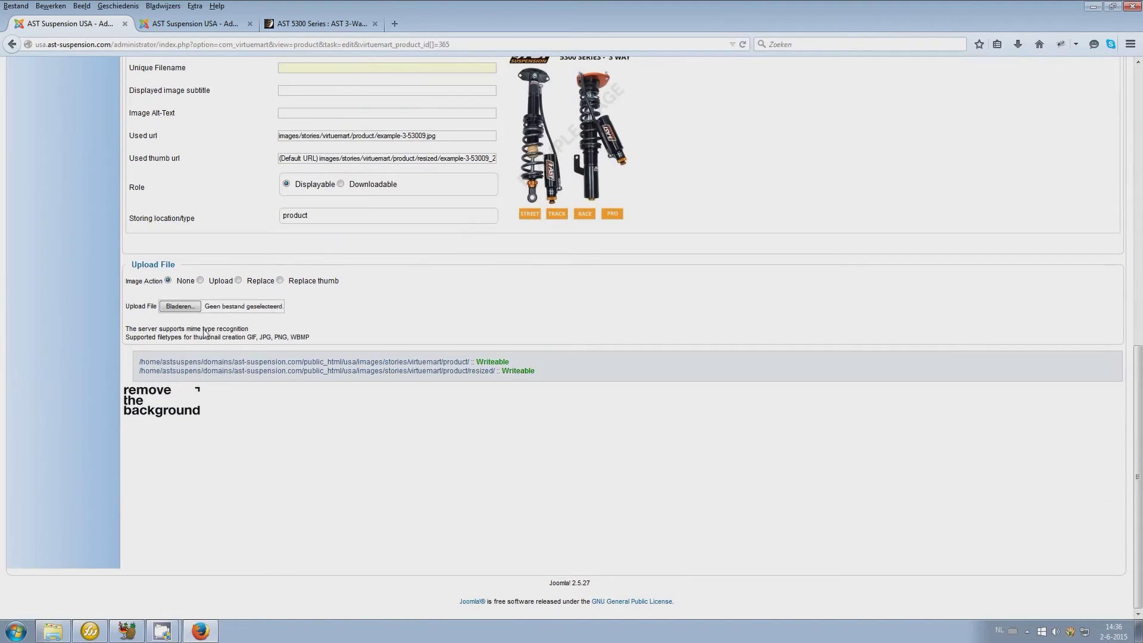
# Upload the Desert photo as a product image, save, and reload the storefront page
pyautogui.click(181, 305)
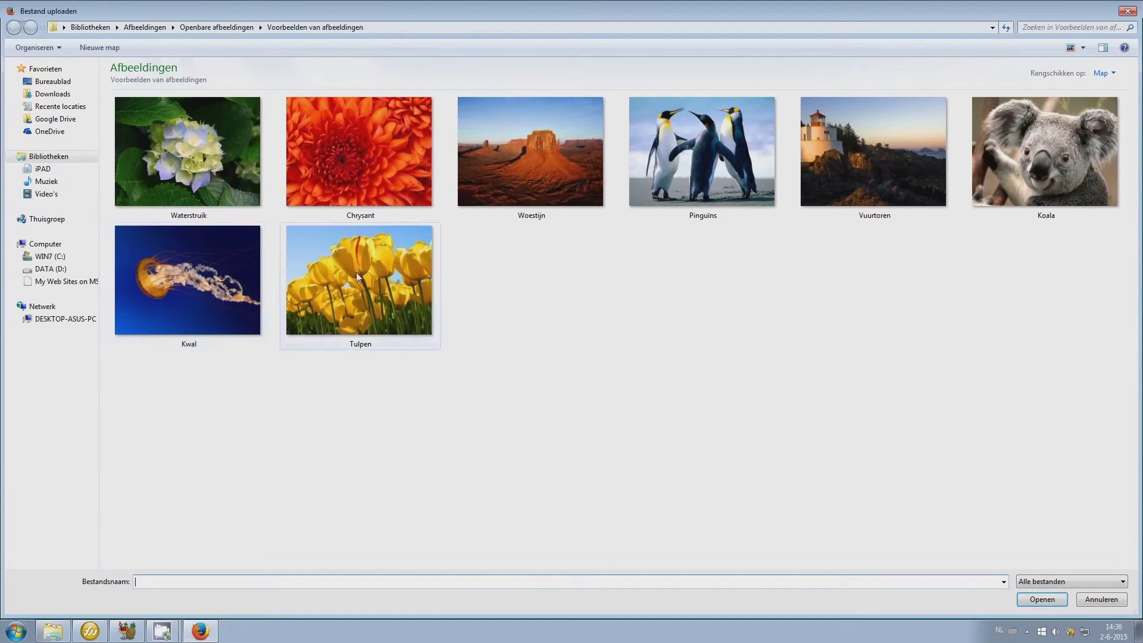
pyautogui.doubleClick(567, 167)
pyautogui.scroll(9, 620, 423)
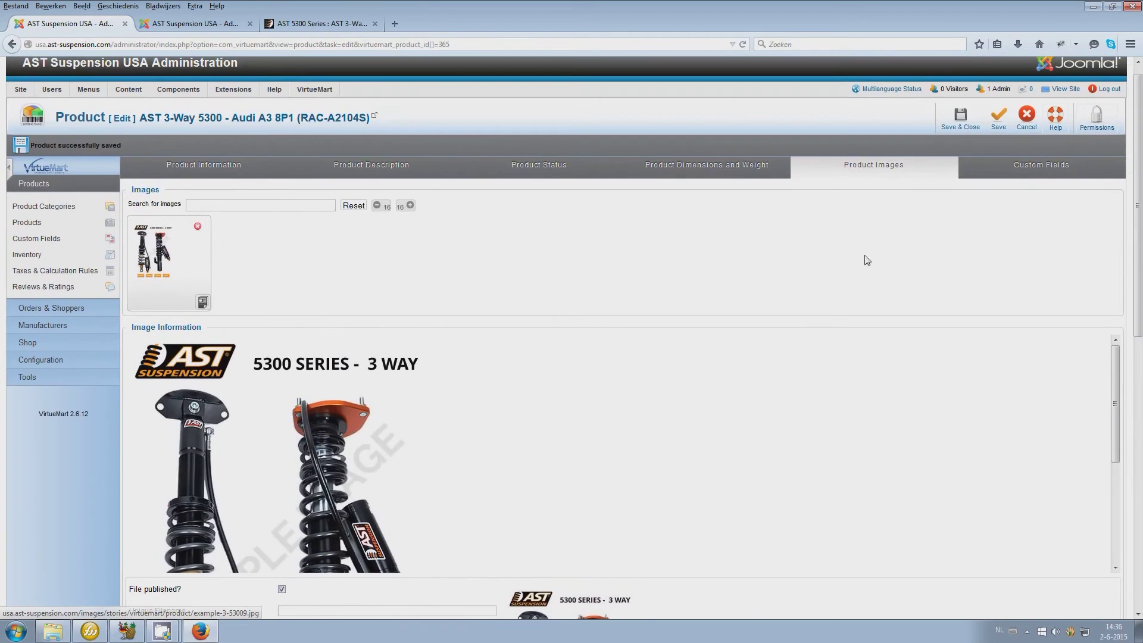
pyautogui.click(998, 118)
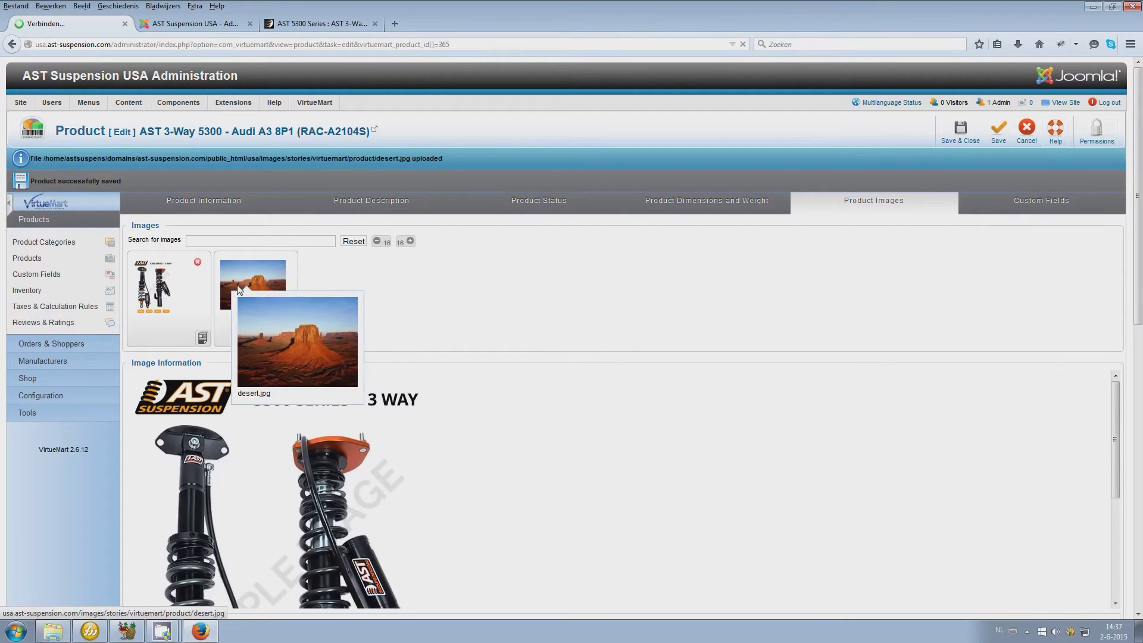
pyautogui.click(282, 27)
pyautogui.press('F5')
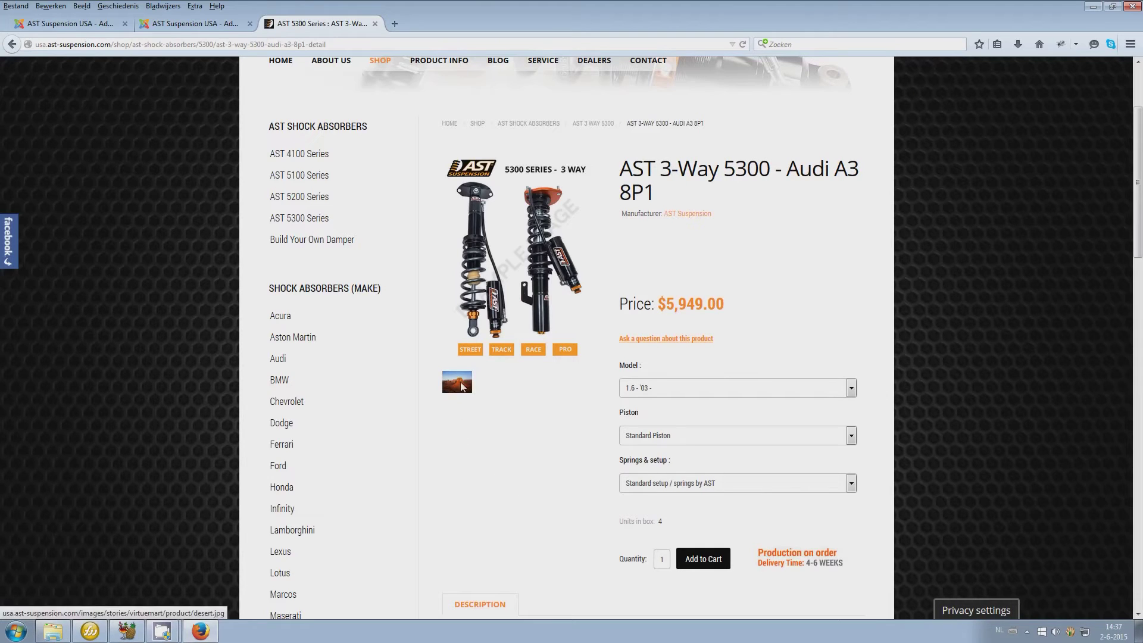
# Move the desert image ahead of the AST image and reload the storefront
pyautogui.click(90, 25)
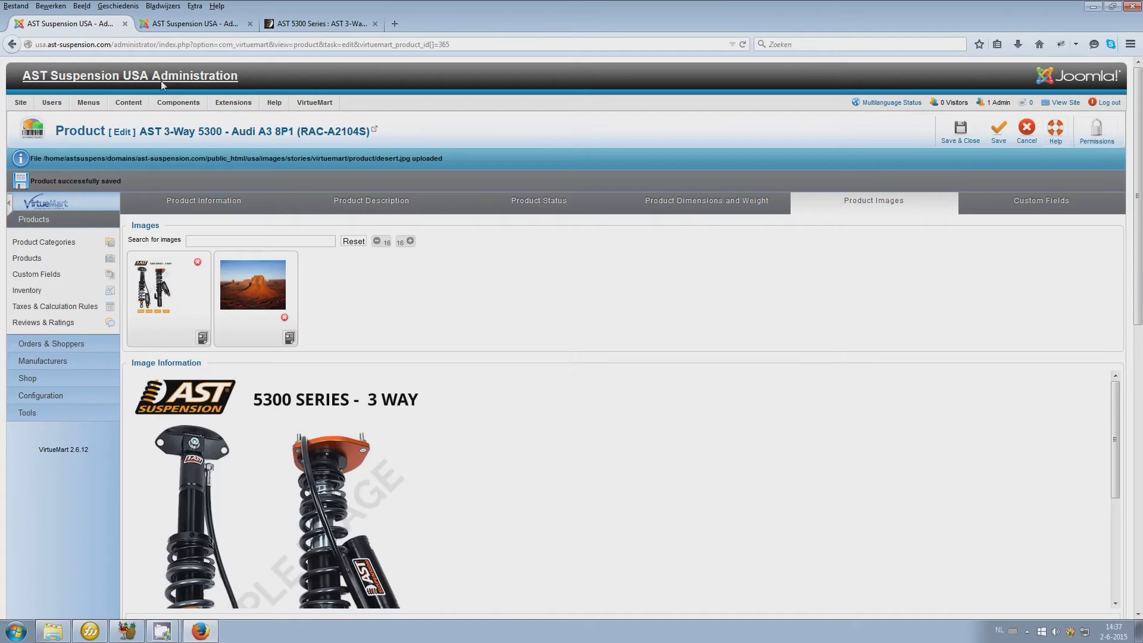
pyautogui.moveTo(251, 291)
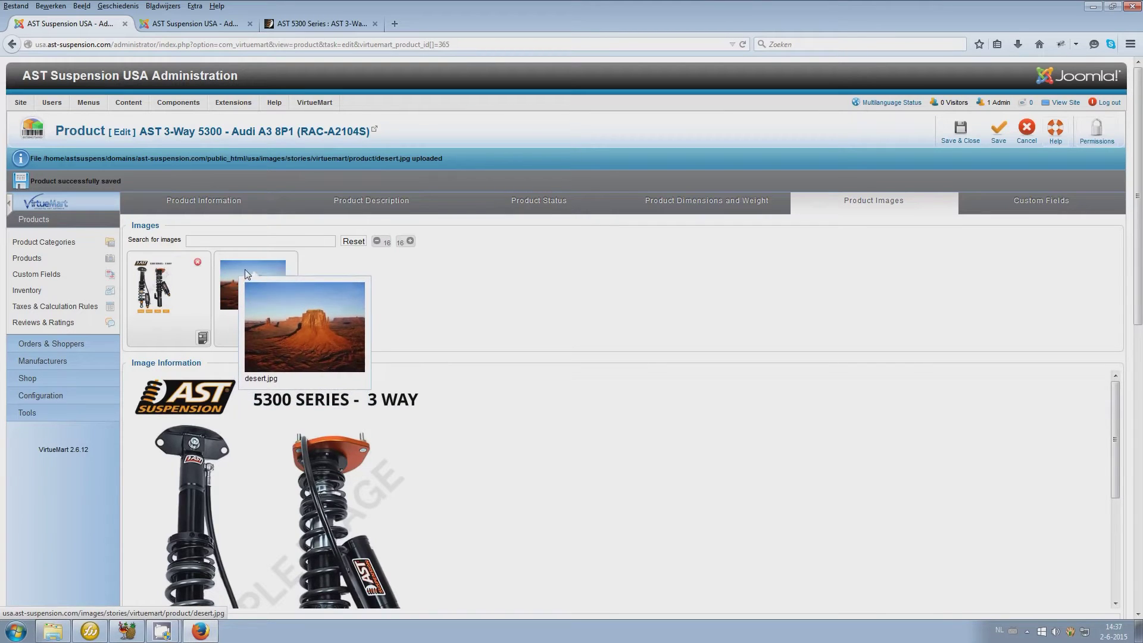
pyautogui.moveTo(248, 274); pyautogui.dragTo(159, 269)
pyautogui.click(159, 269)
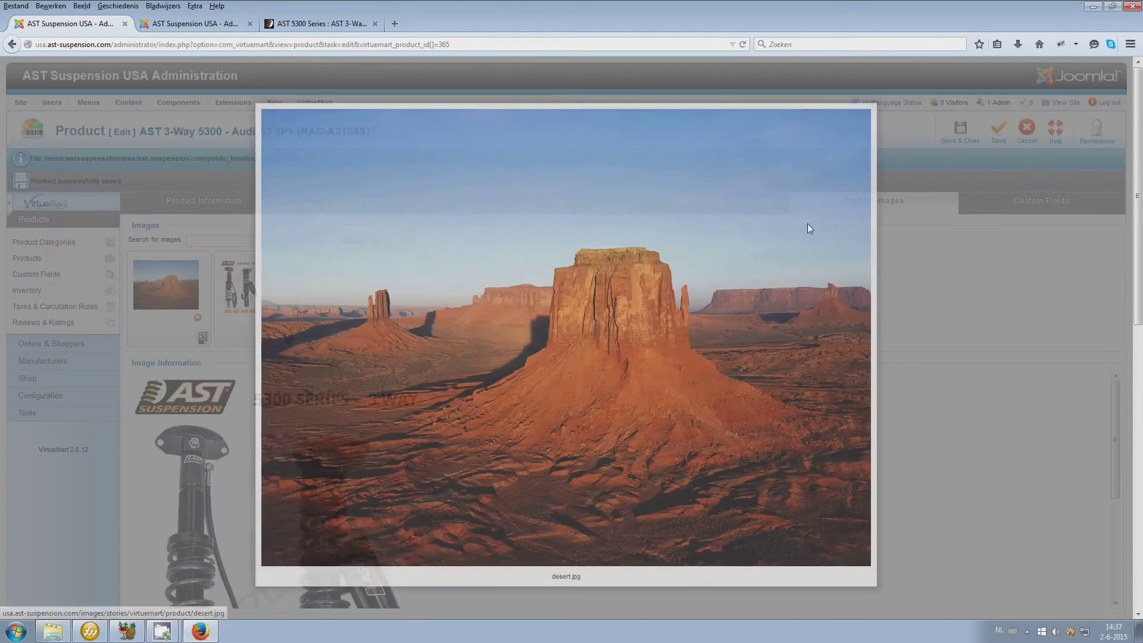
pyautogui.click(990, 138)
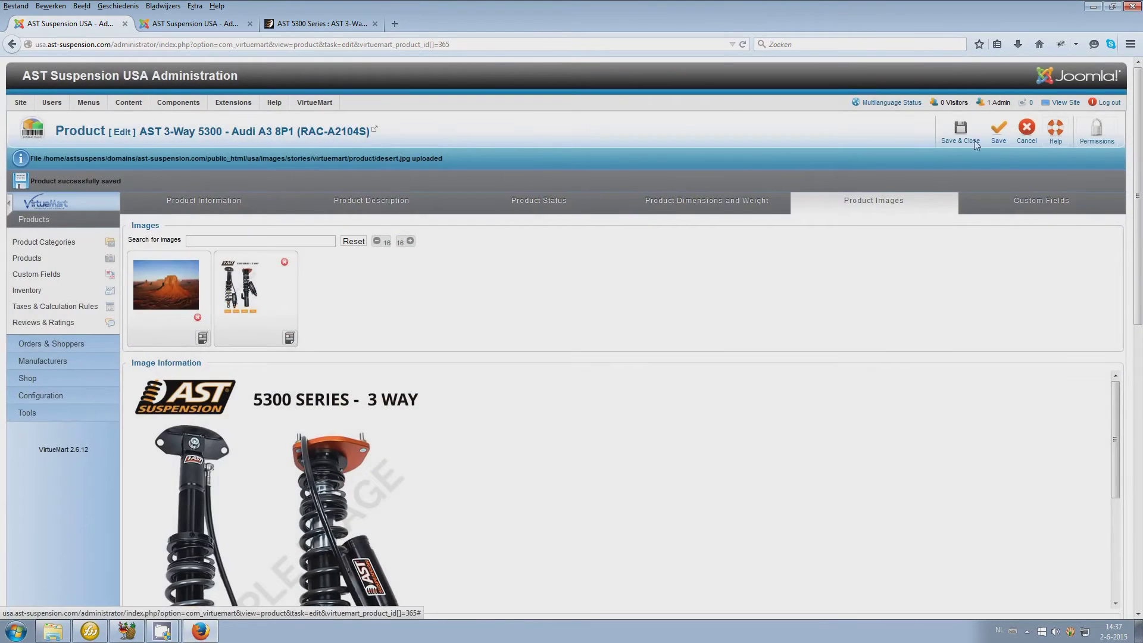
pyautogui.click(307, 24)
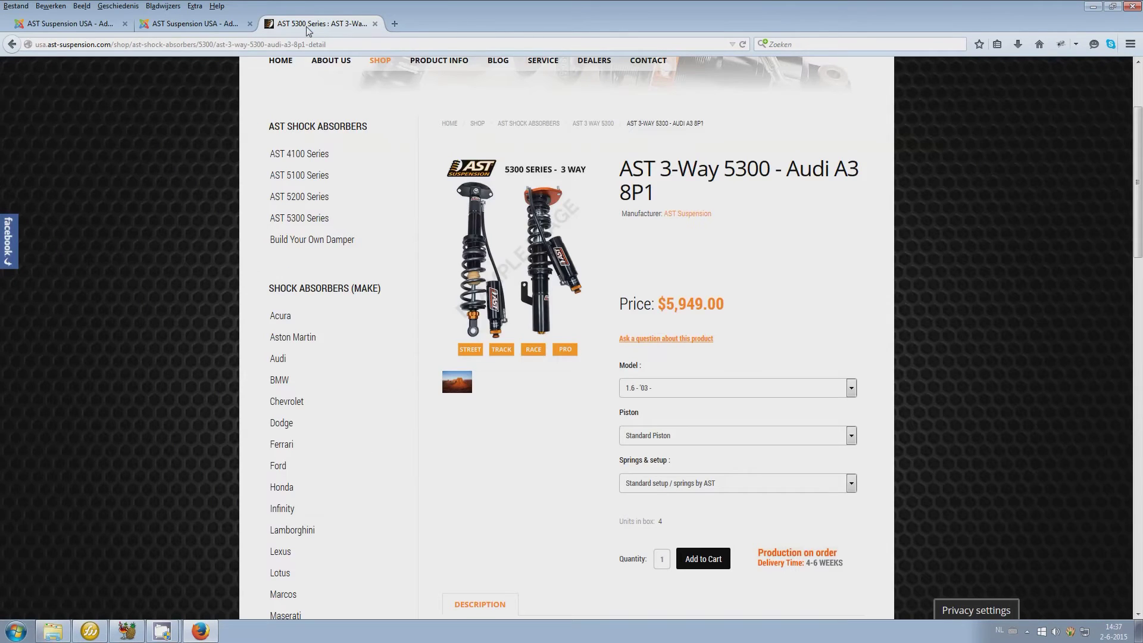
pyautogui.press('F5')
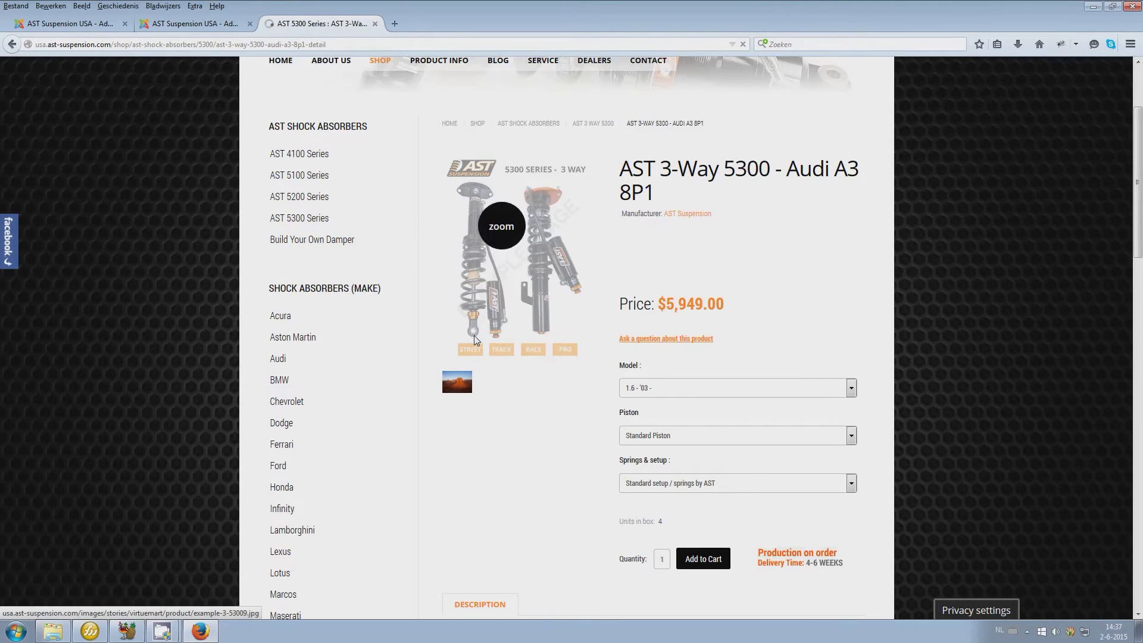
# Save the product with the desert image first and check the storefront
pyautogui.click(190, 23)
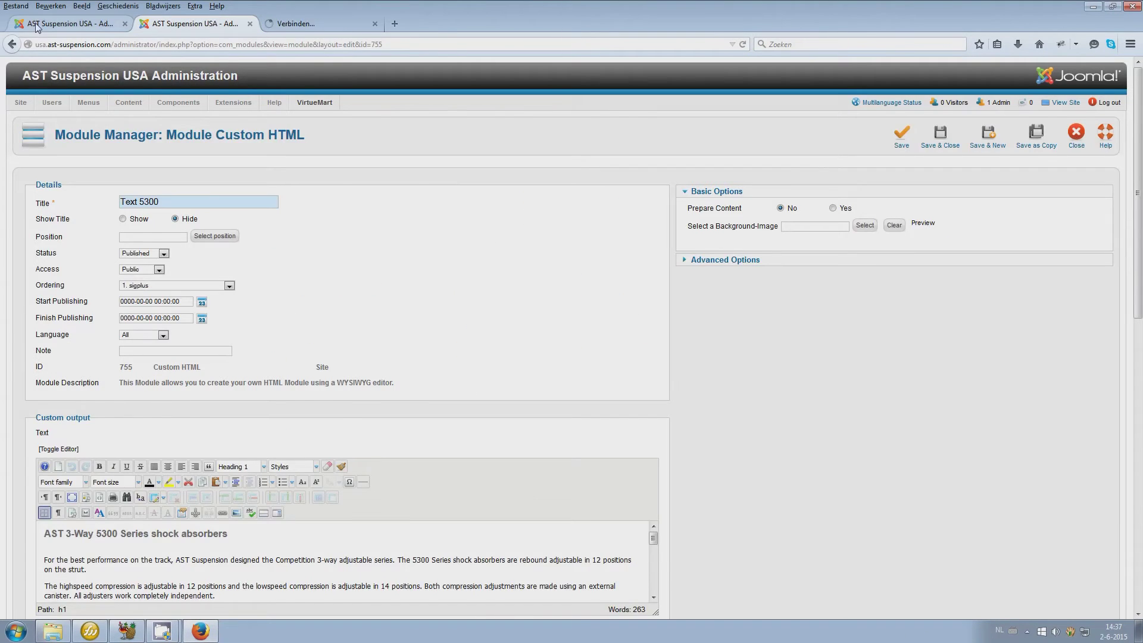
pyautogui.click(65, 23)
pyautogui.click(994, 128)
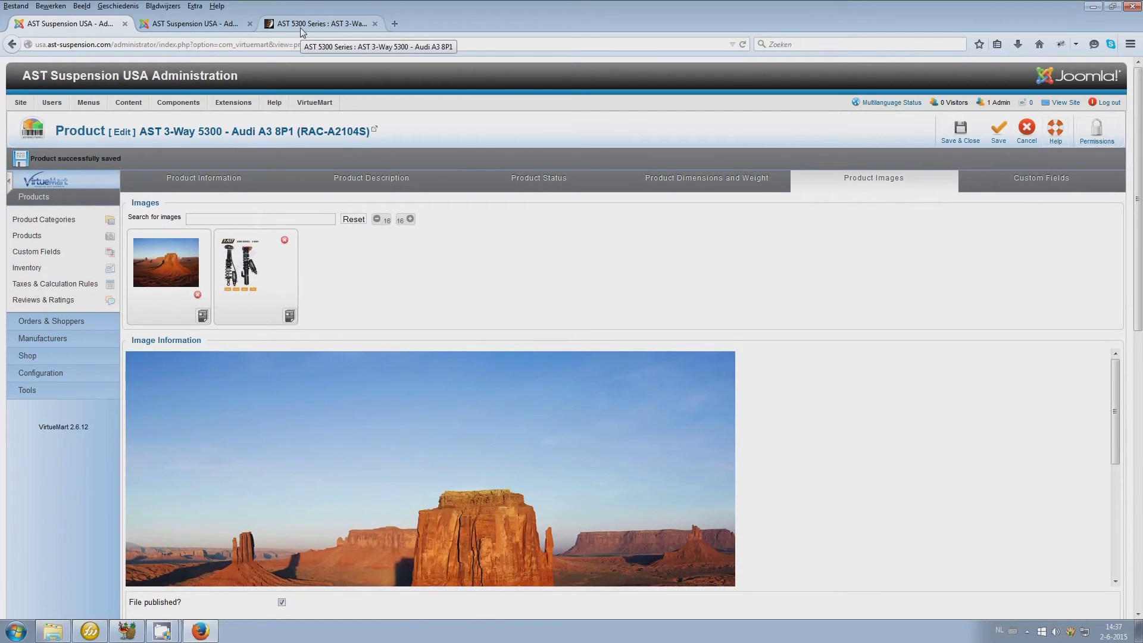
pyautogui.click(300, 28)
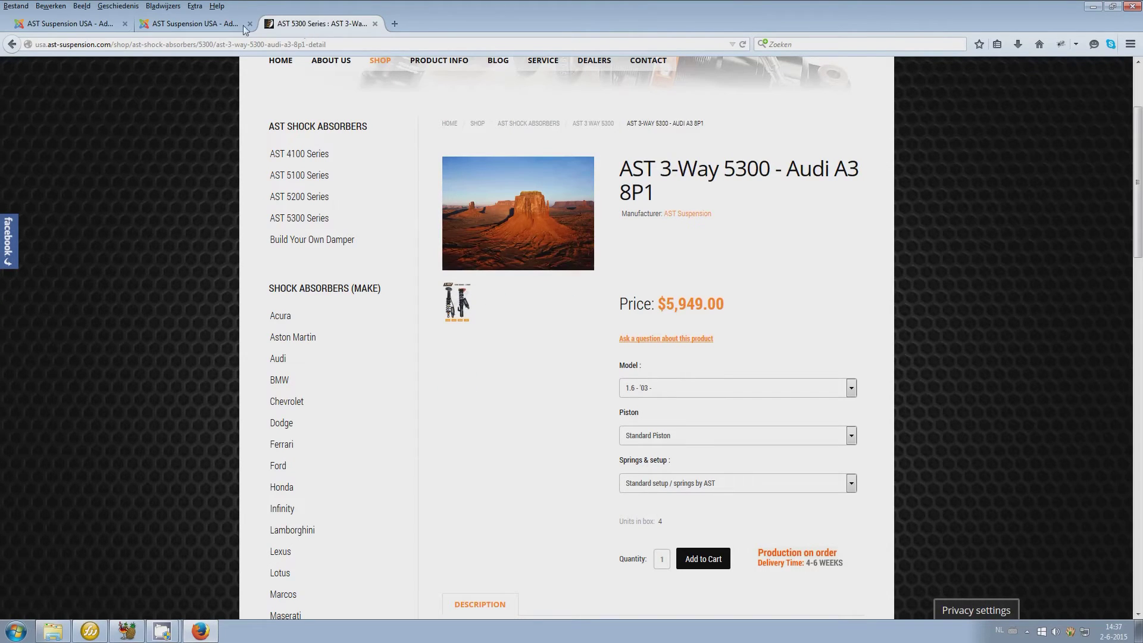
pyautogui.click(66, 24)
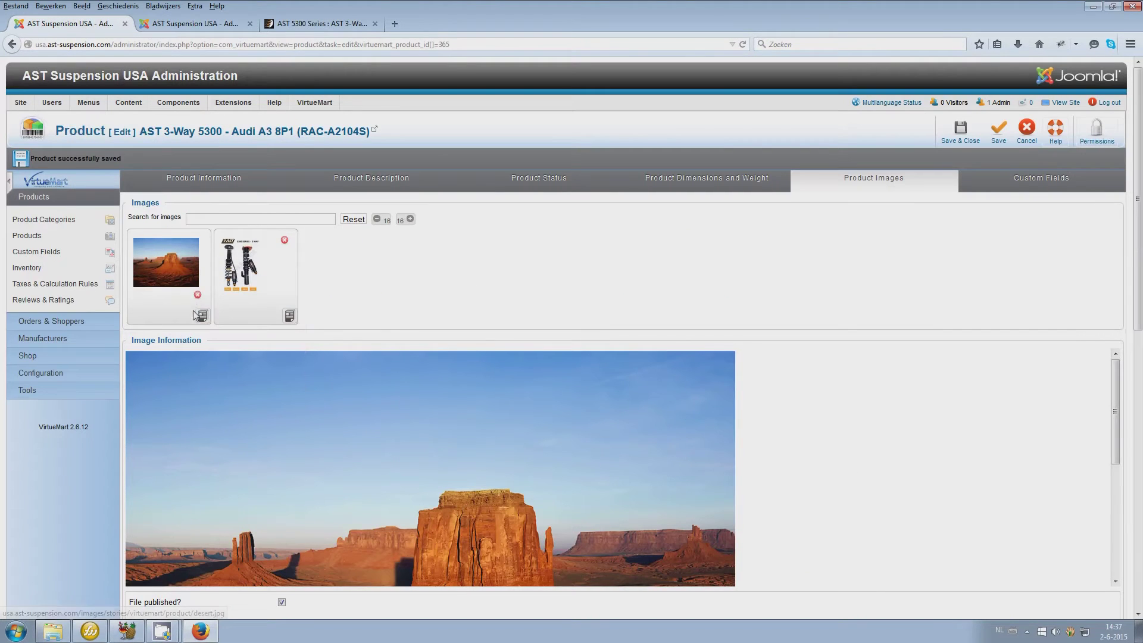
# Remove the desert image, save the product, and check the storefront page again
pyautogui.click(198, 296)
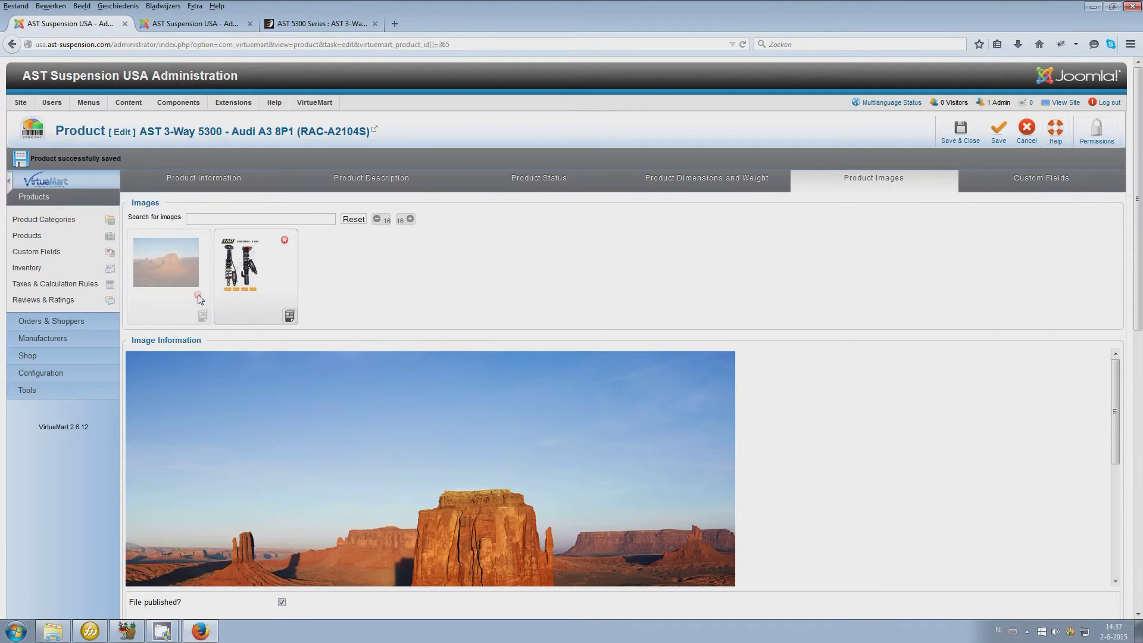
pyautogui.click(1004, 135)
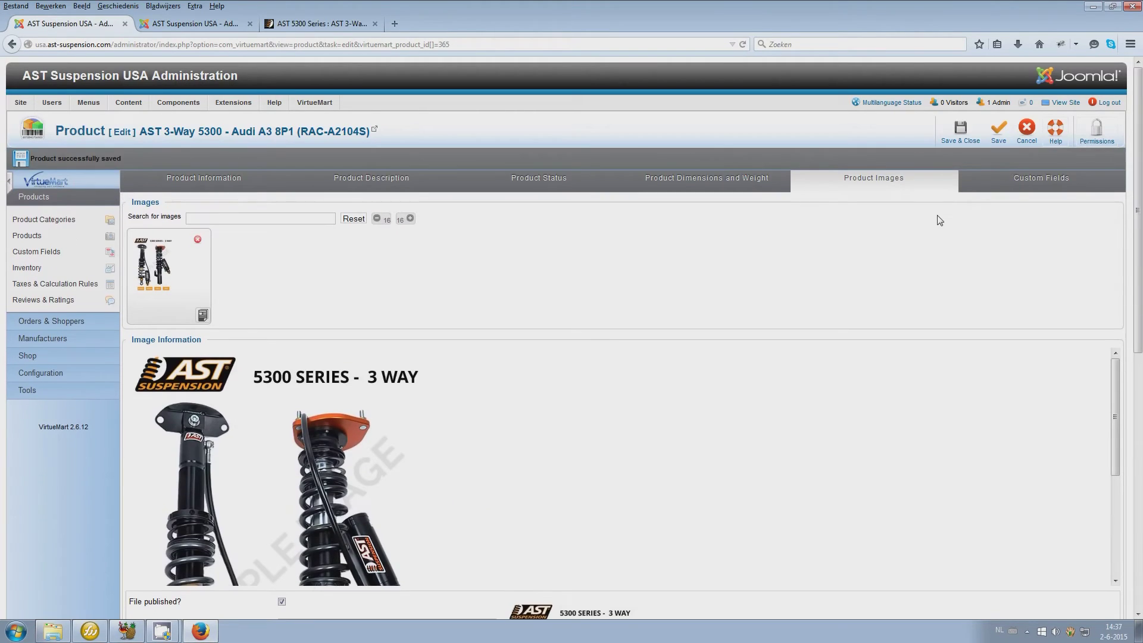
pyautogui.scroll(-3, 885, 317)
pyautogui.scroll(-3, 884, 318)
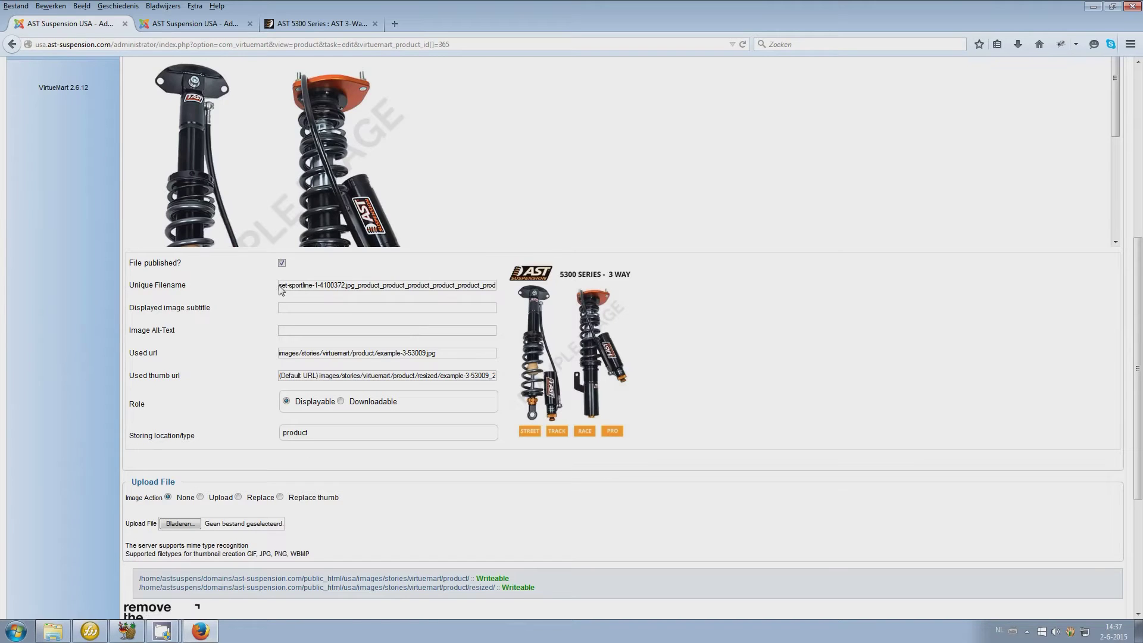
pyautogui.moveTo(1137, 280); pyautogui.dragTo(1137, 93)
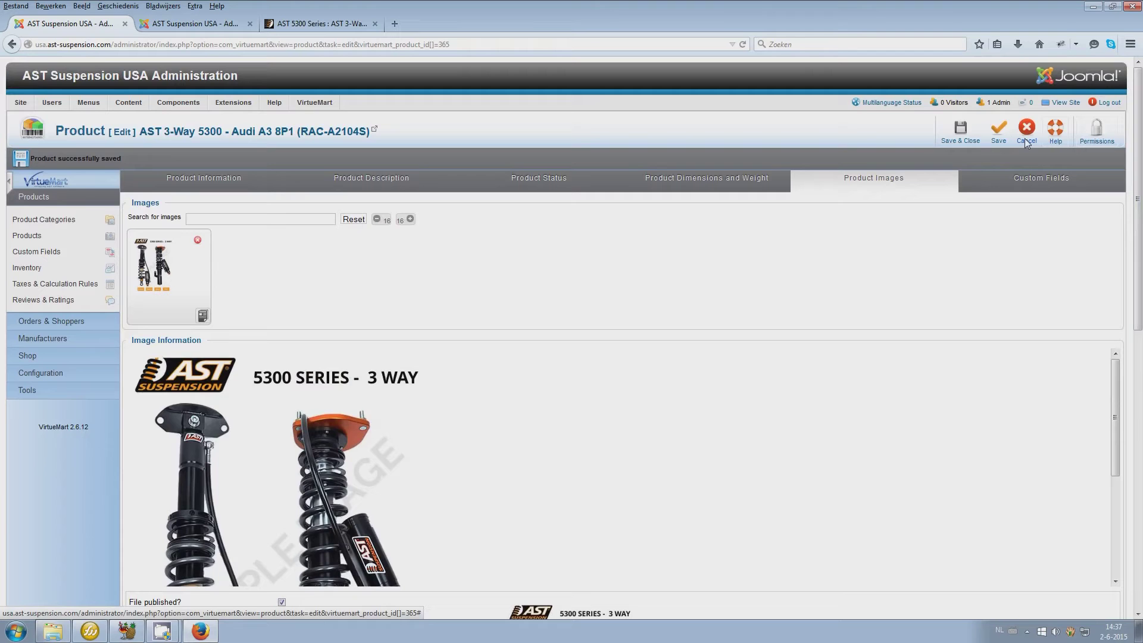
pyautogui.click(325, 24)
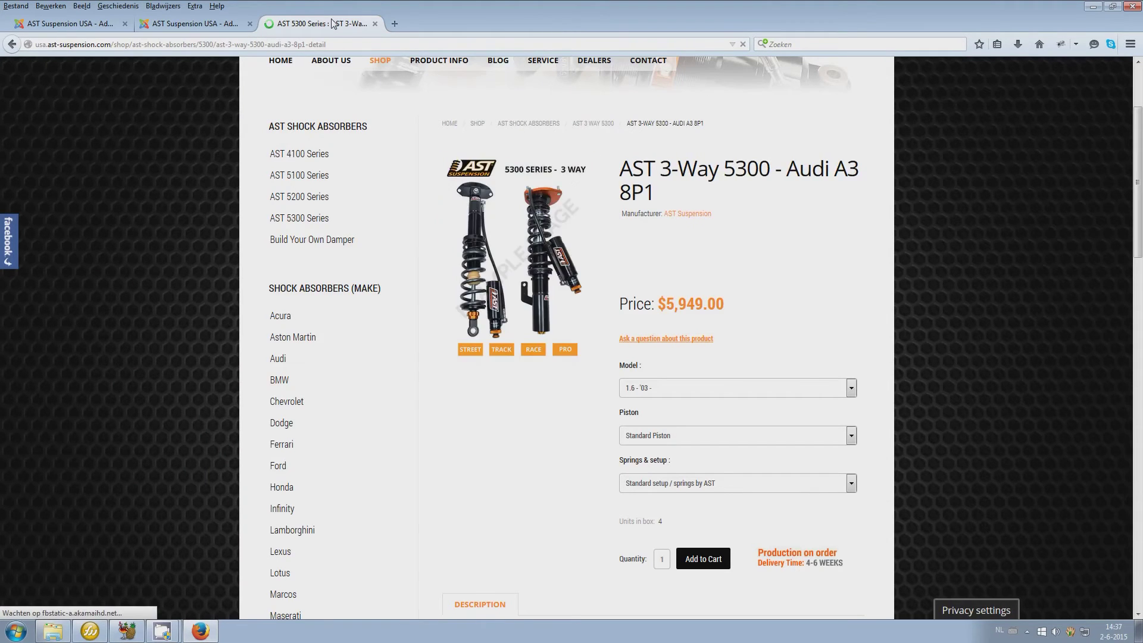
pyautogui.click(71, 28)
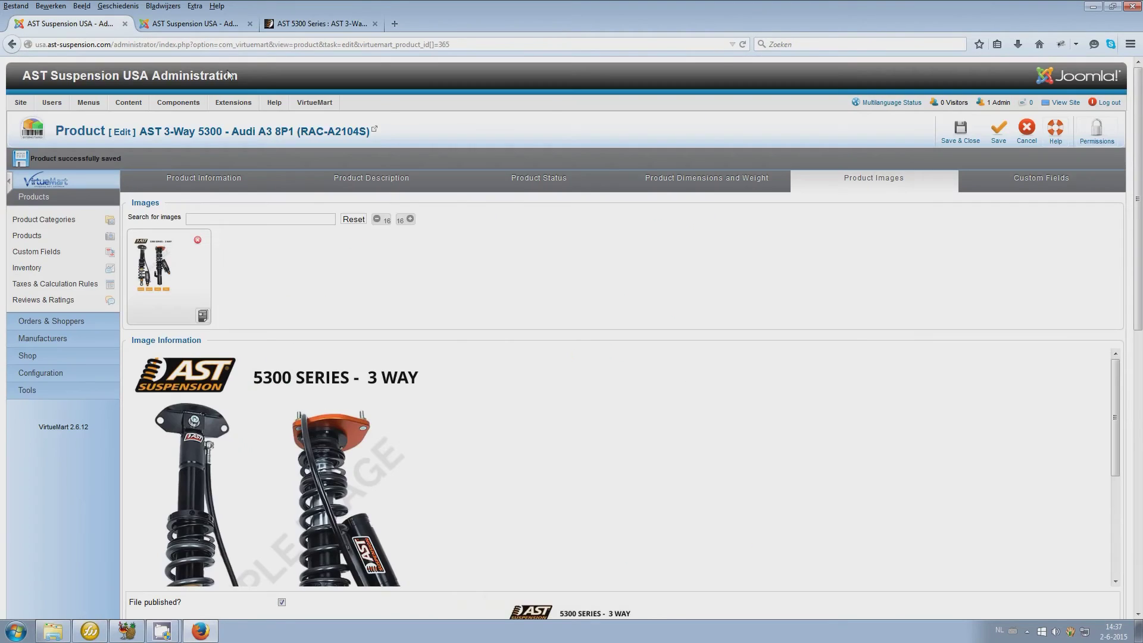
# On the storefront, pick the 2.0 FSI model and Double Digressive Piston option
pyautogui.click(1024, 178)
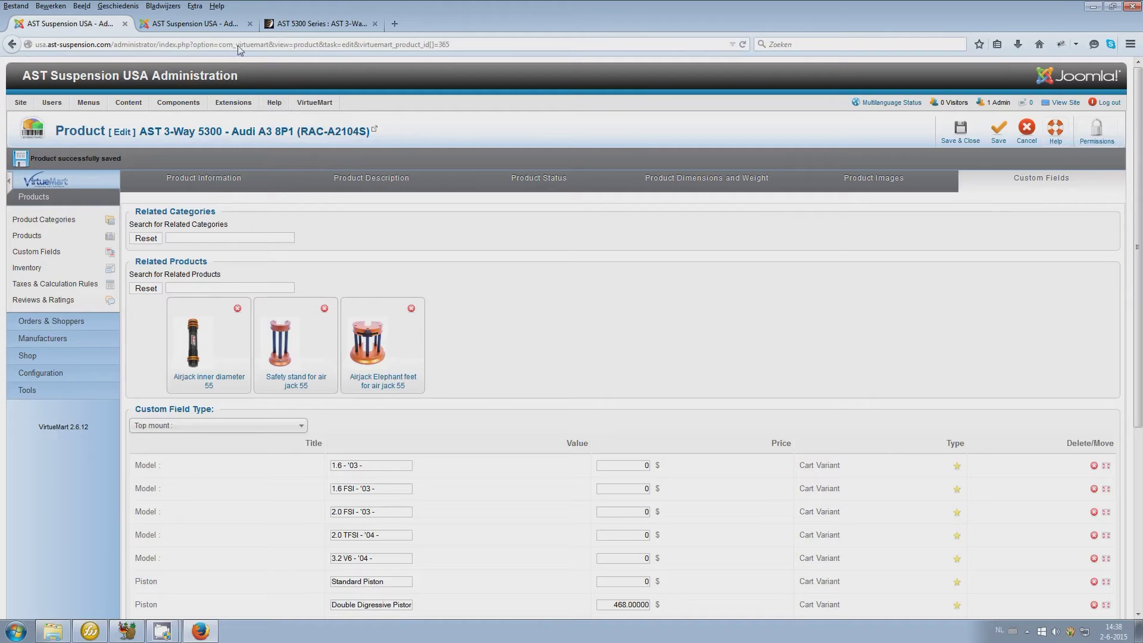
pyautogui.click(311, 26)
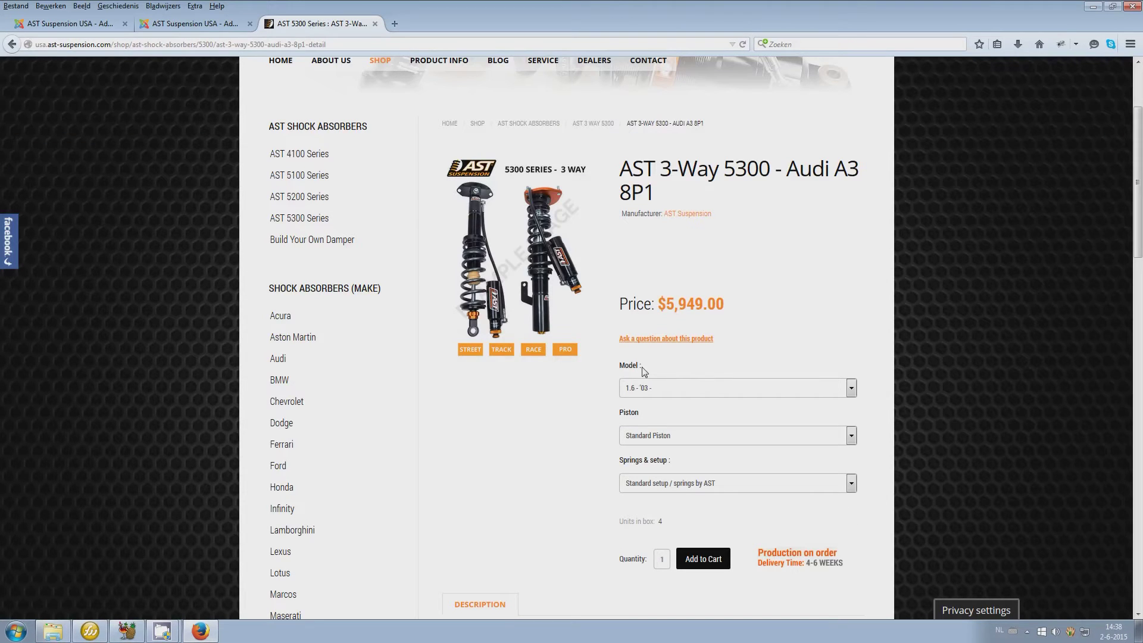
pyautogui.click(640, 391)
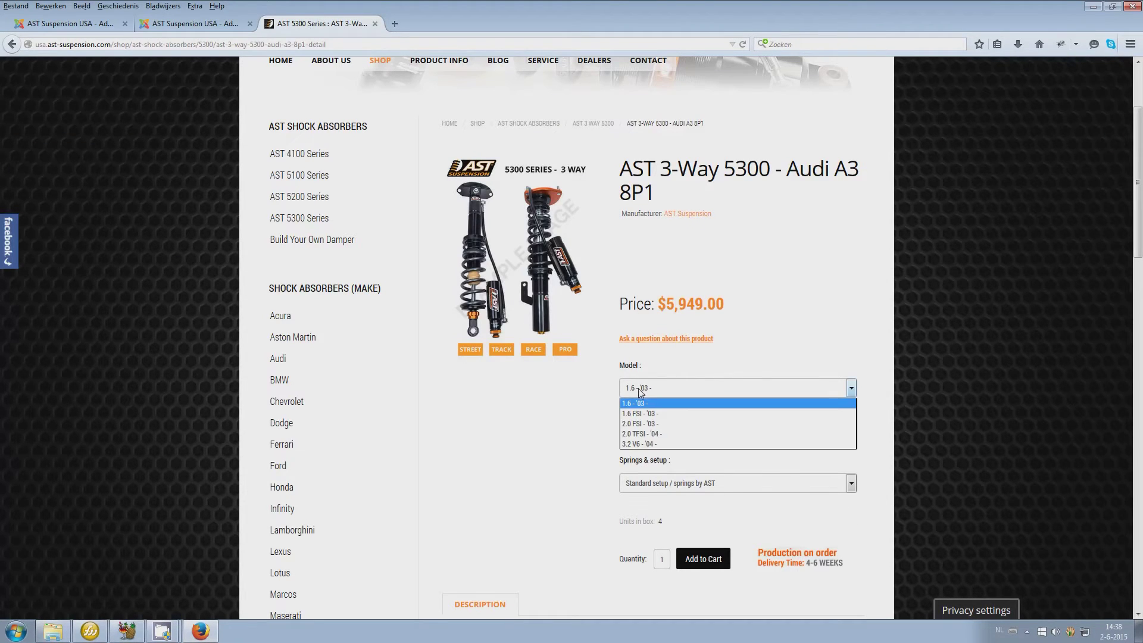
pyautogui.click(640, 423)
pyautogui.click(639, 436)
pyautogui.click(638, 462)
pyautogui.click(641, 484)
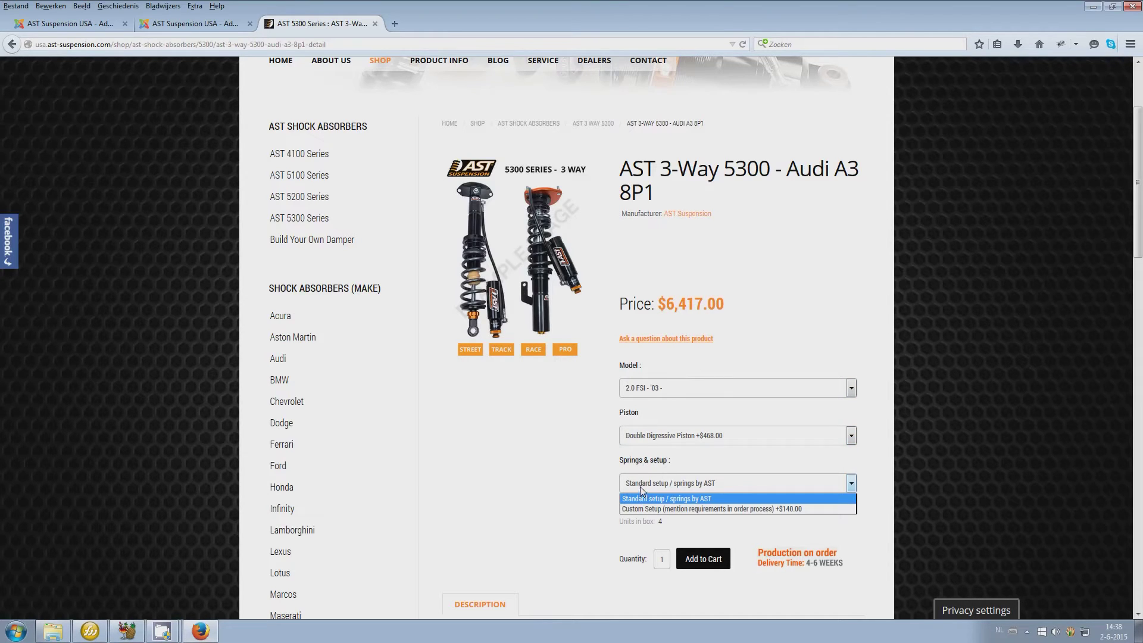
# In the admin custom fields, select the Double Digressive Piston price value
pyautogui.click(203, 28)
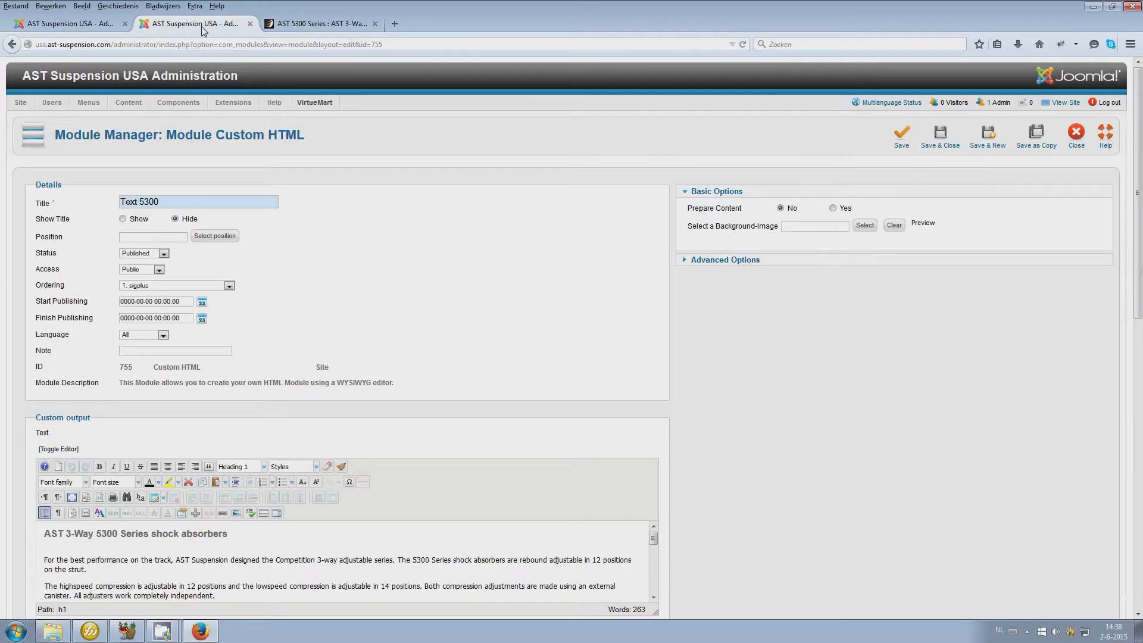
pyautogui.click(87, 27)
pyautogui.scroll(-5, 931, 293)
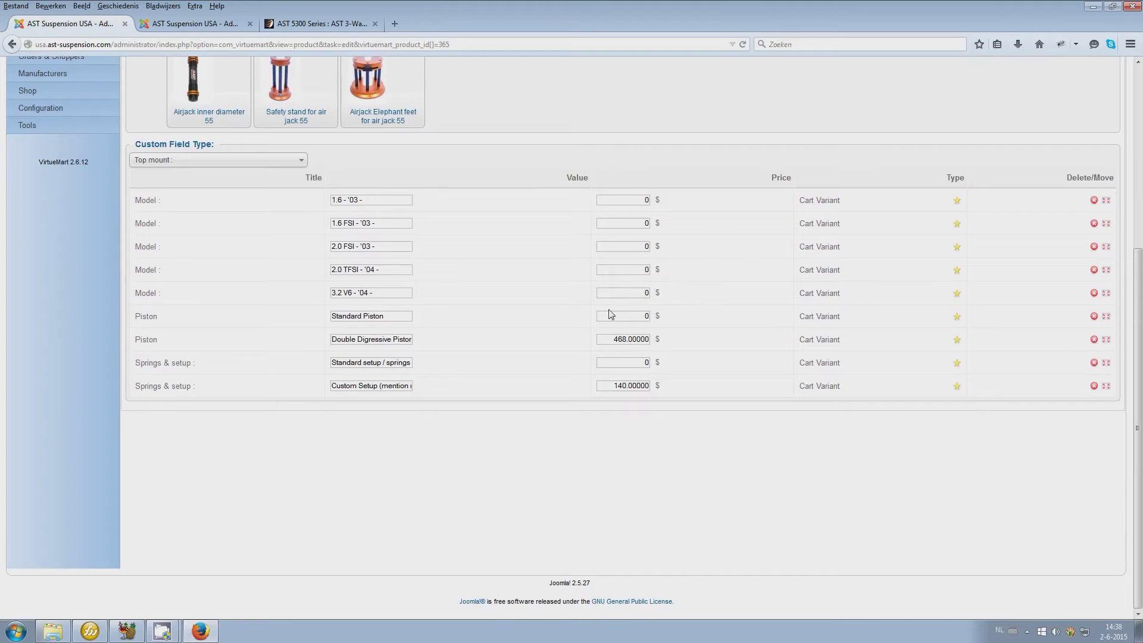
pyautogui.moveTo(613, 342); pyautogui.dragTo(644, 338)
pyautogui.scroll(3, 607, 466)
# Add a Test Piston variant at 180 above Double Digressive Piston and save the product
pyautogui.click(192, 297)
pyautogui.scroll(-6, 182, 417)
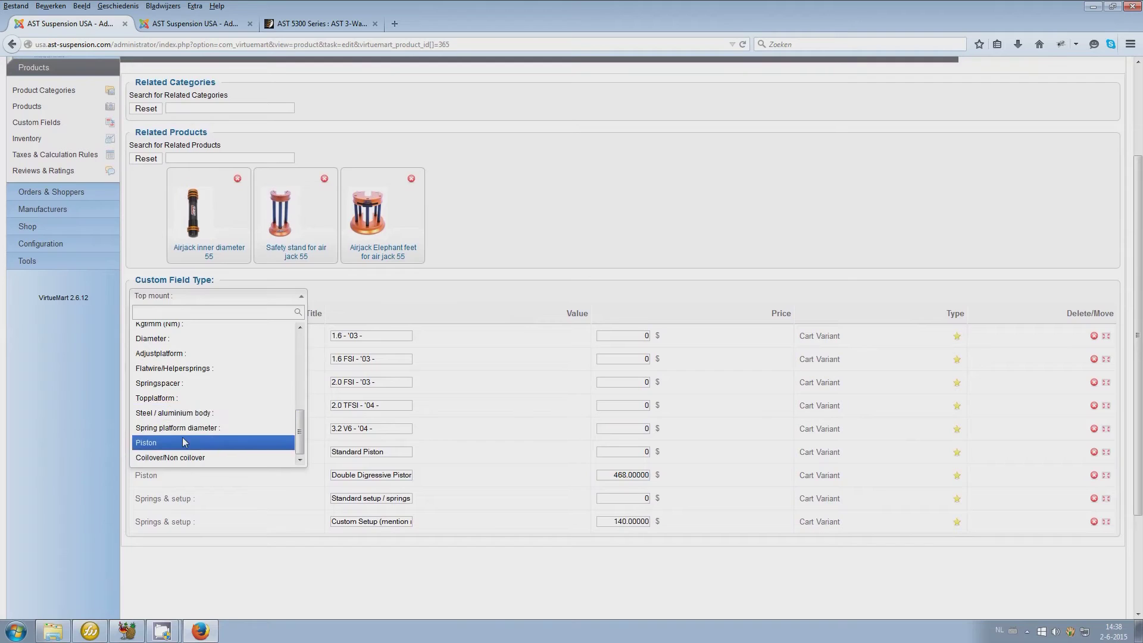
pyautogui.click(182, 443)
pyautogui.click(349, 548)
pyautogui.write('bfdhfdhd')
pyautogui.click(649, 549)
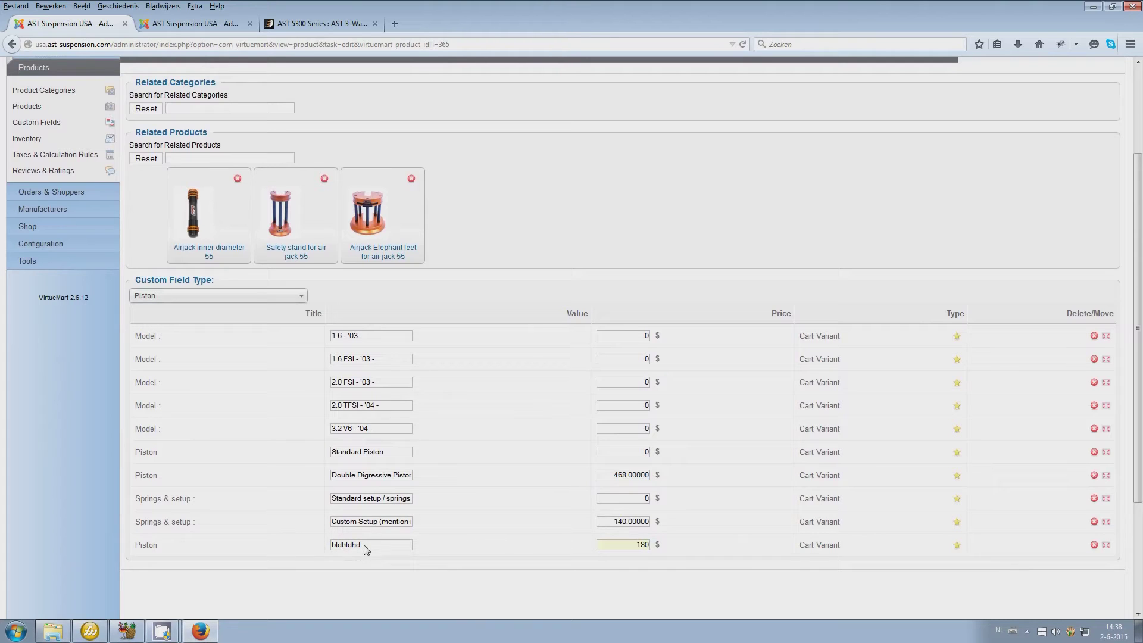
pyautogui.write('Test')
pyautogui.moveTo(1109, 547); pyautogui.dragTo(1105, 475)
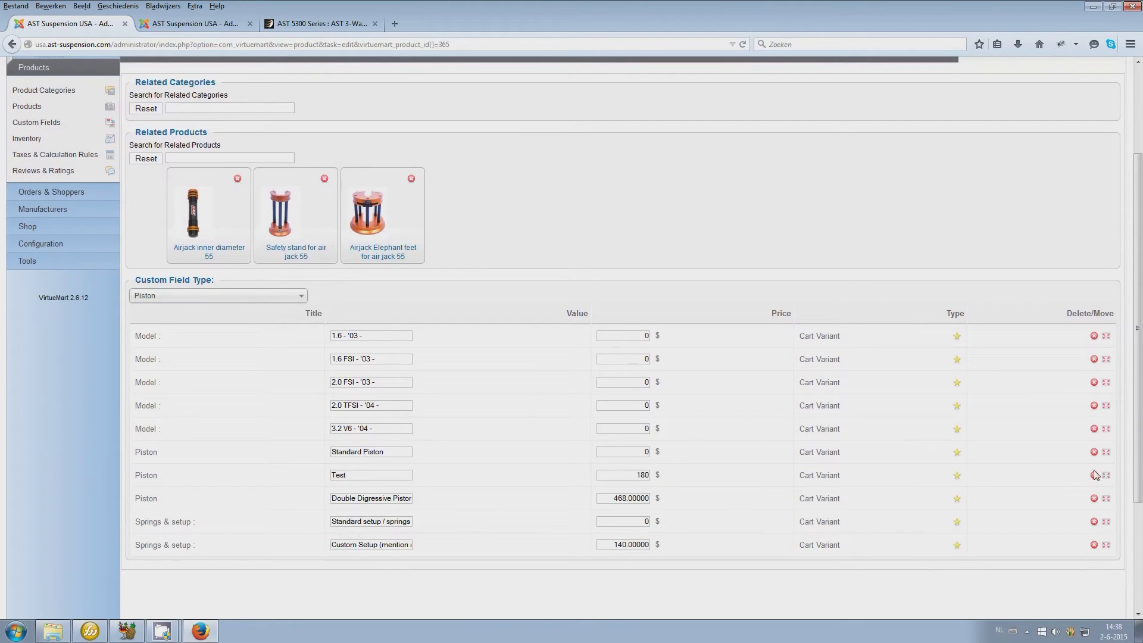
pyautogui.scroll(3, 307, 115)
pyautogui.click(1026, 142)
pyautogui.click(308, 24)
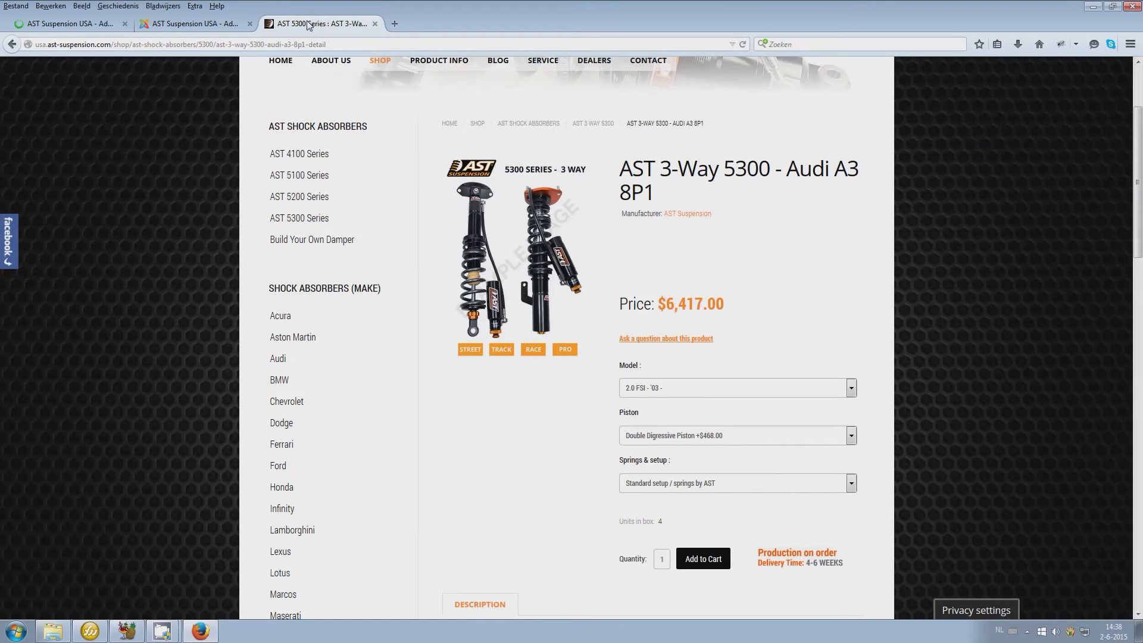
# Reload the storefront, choose the Test +$180.00 piston, and confirm the $6,129.00 price
pyautogui.press('F5')
pyautogui.click(731, 443)
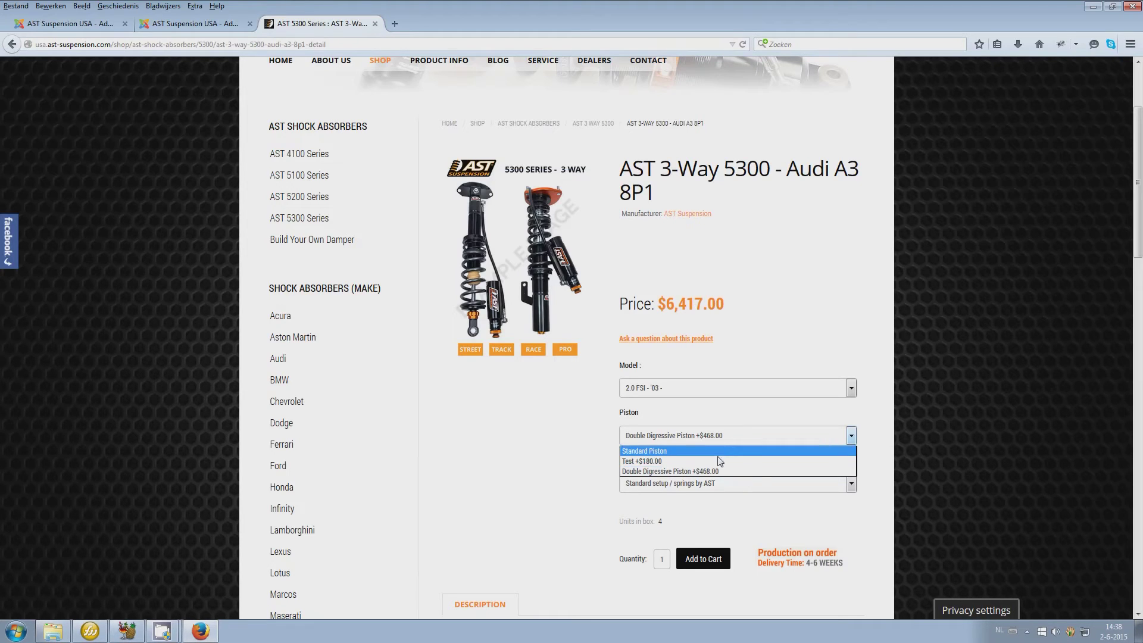
pyautogui.click(719, 461)
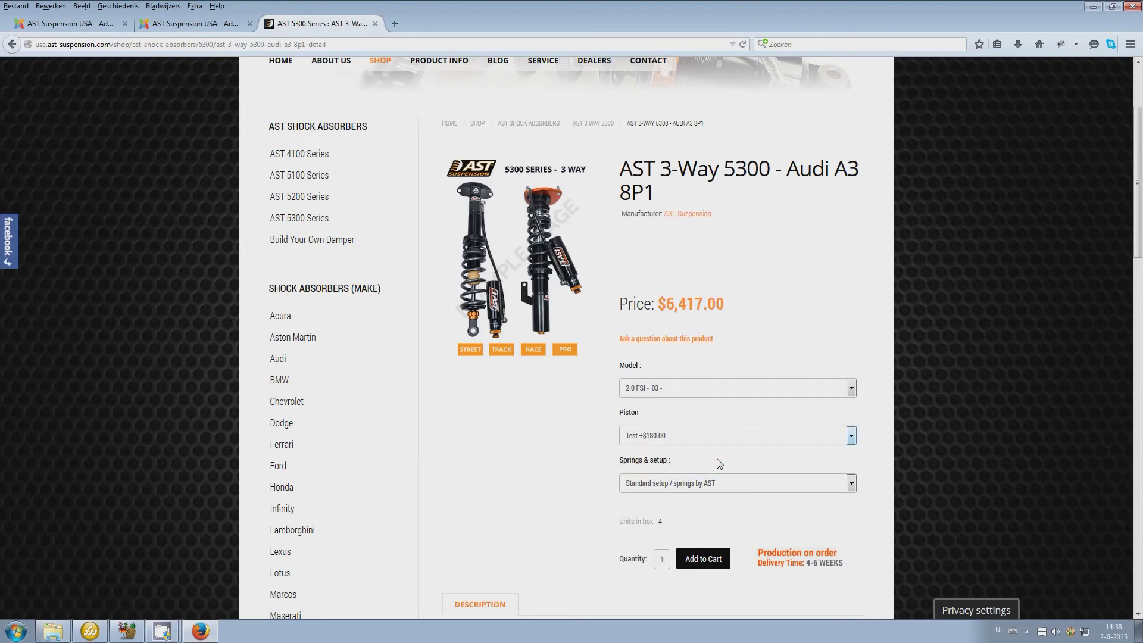
pyautogui.moveTo(724, 309); pyautogui.dragTo(657, 311)
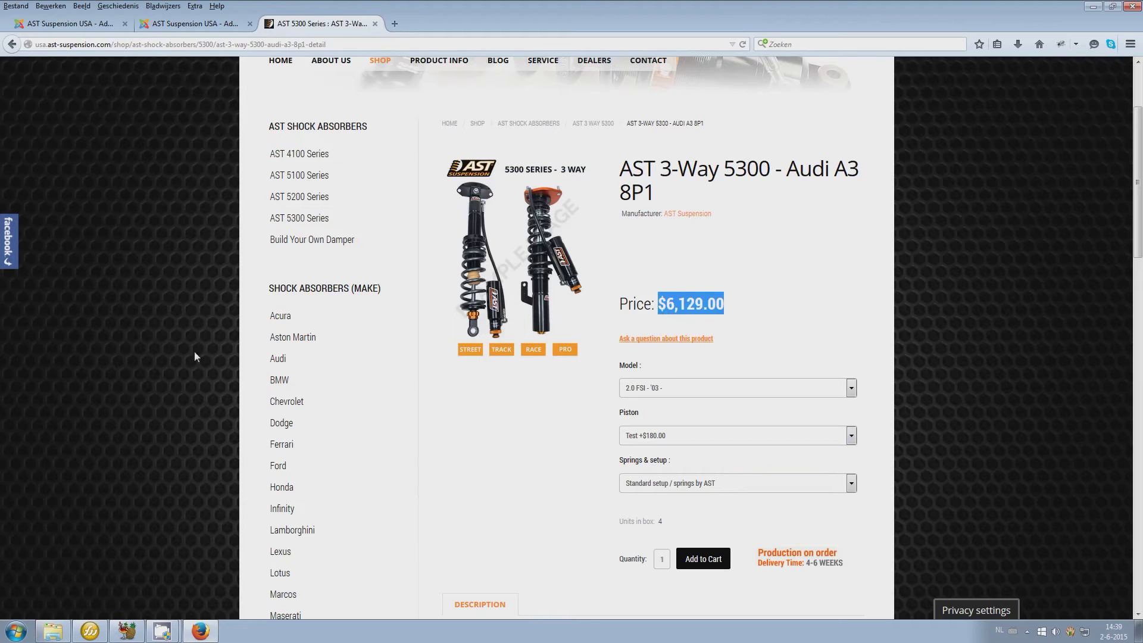
pyautogui.click(65, 24)
pyautogui.scroll(-5, 597, 331)
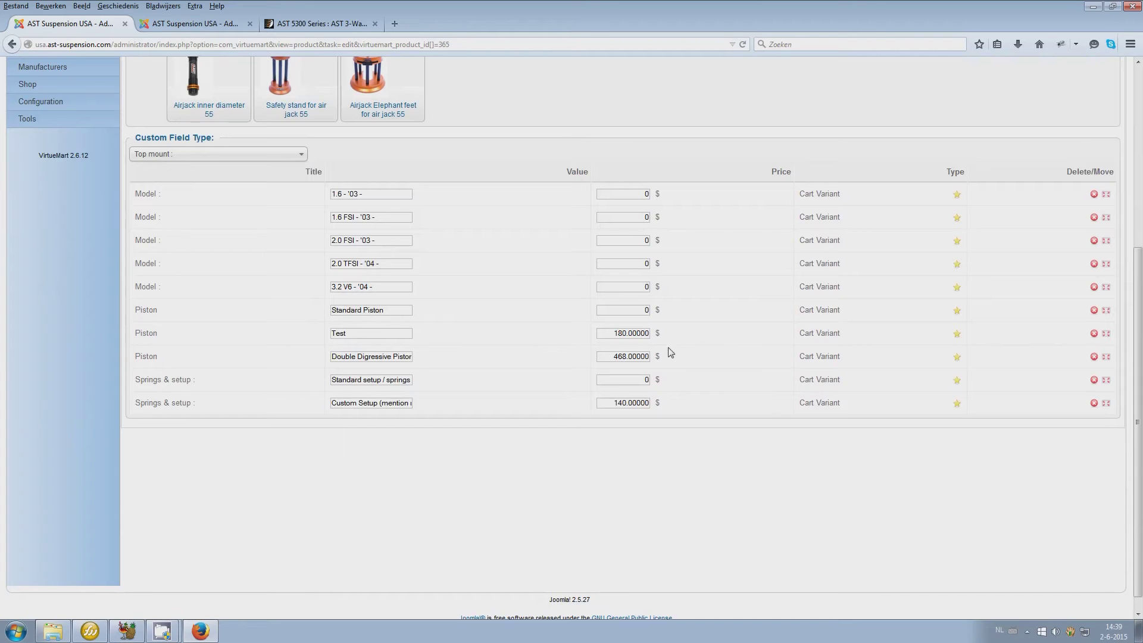
# Delete the Test Piston row from the custom fields, then view the storefront page
pyautogui.click(1093, 333)
pyautogui.scroll(5, 443, 443)
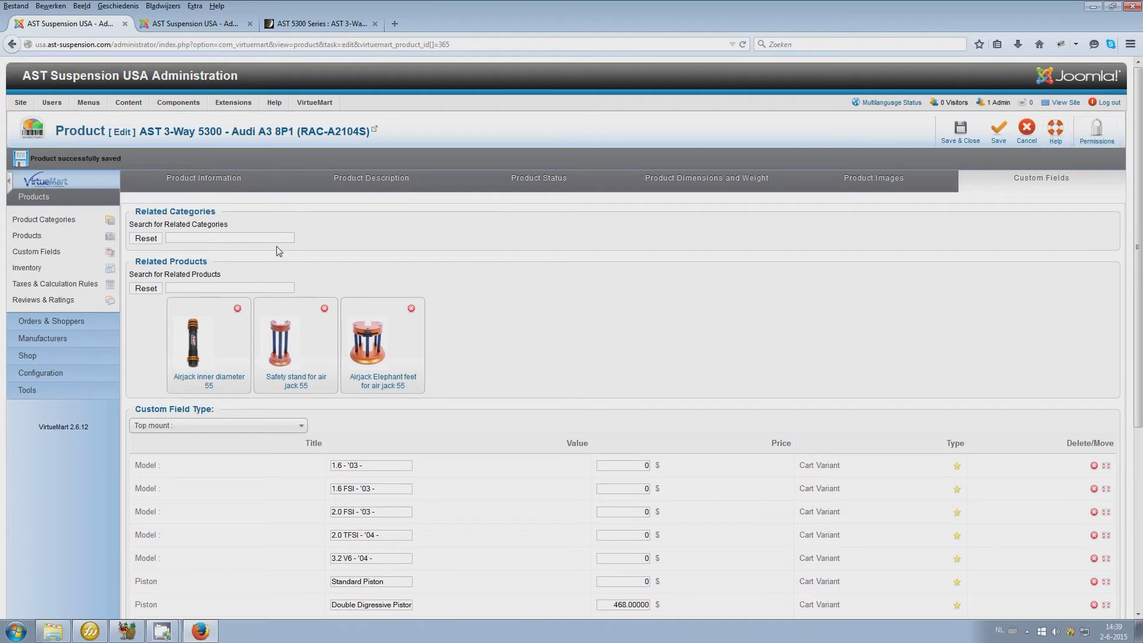
pyautogui.click(311, 24)
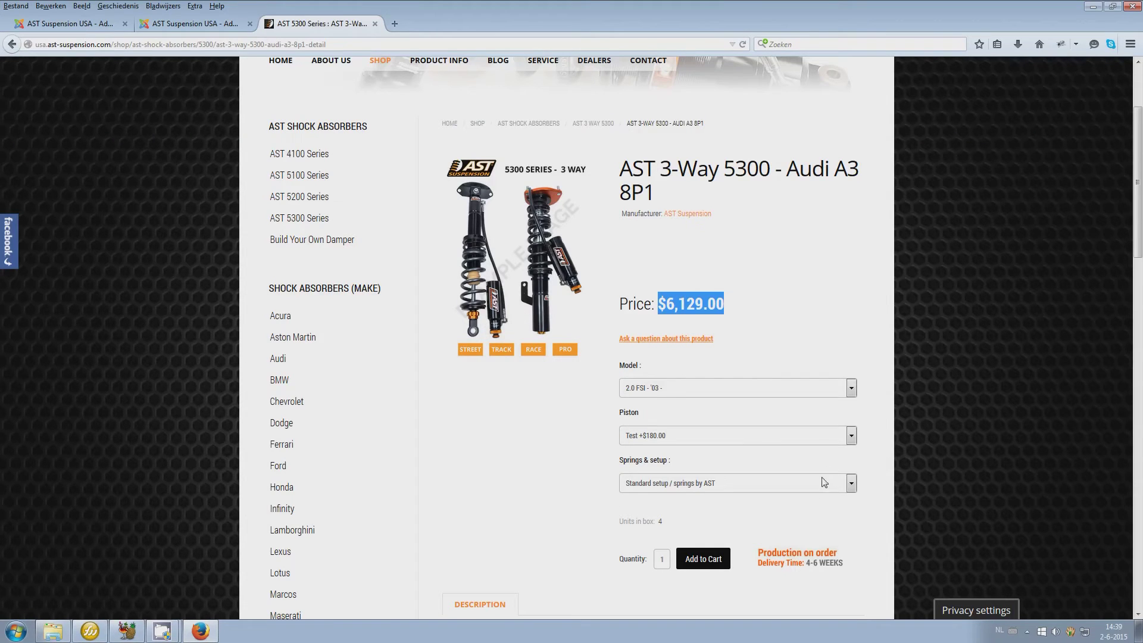
# Add the Audi A3 8P1 shock set to the cart and review the Related Products popup
pyautogui.scroll(-1, 817, 319)
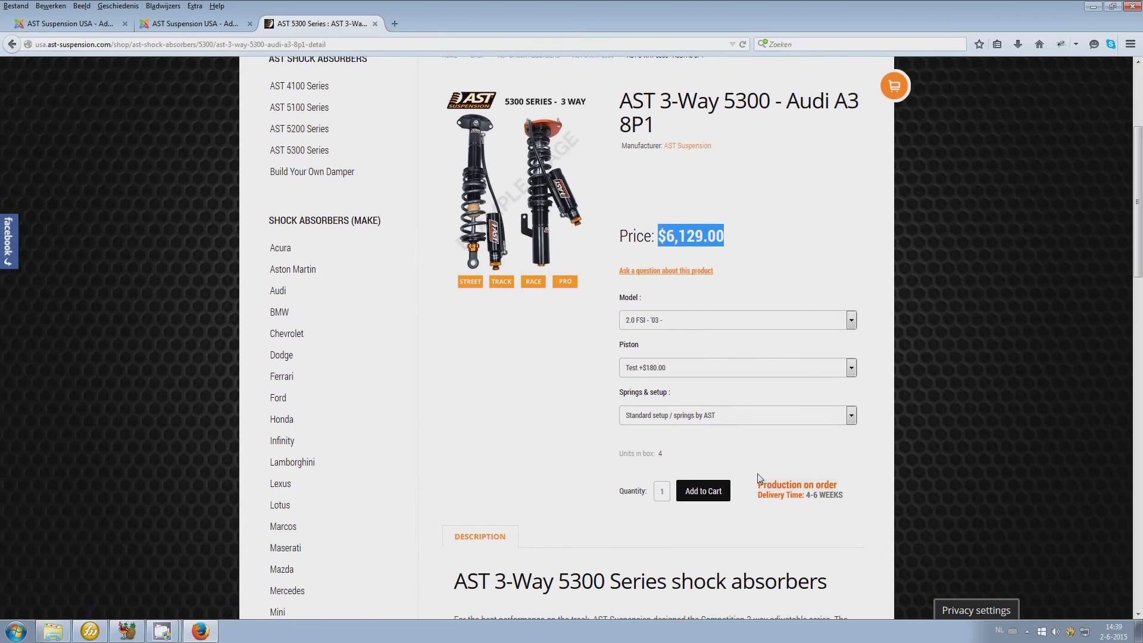
pyautogui.click(717, 490)
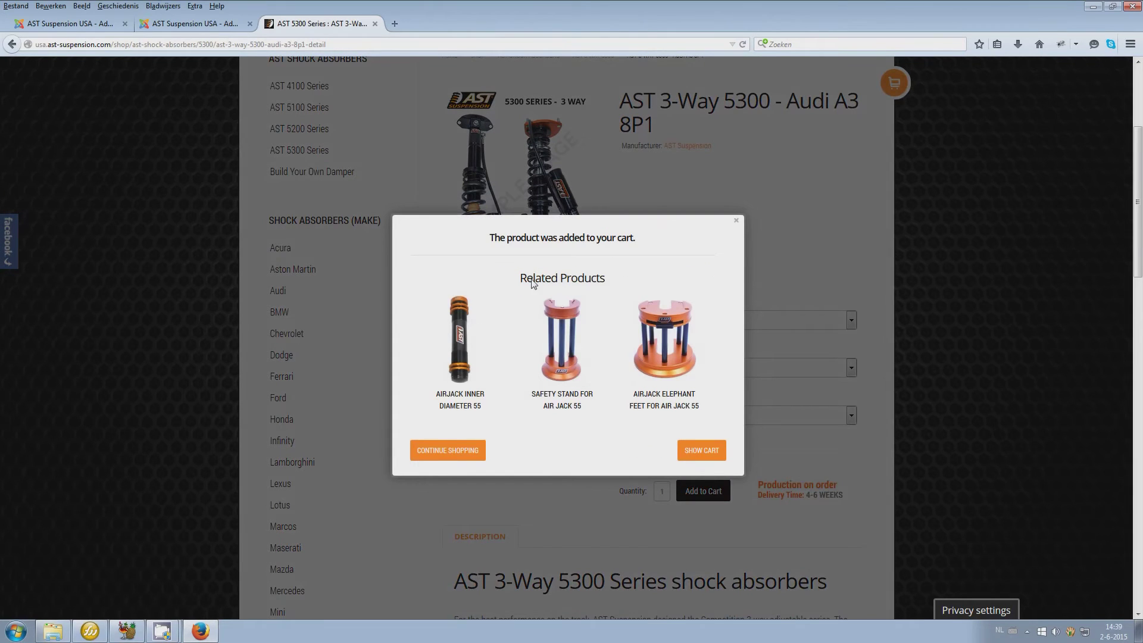
pyautogui.moveTo(526, 282); pyautogui.dragTo(623, 315)
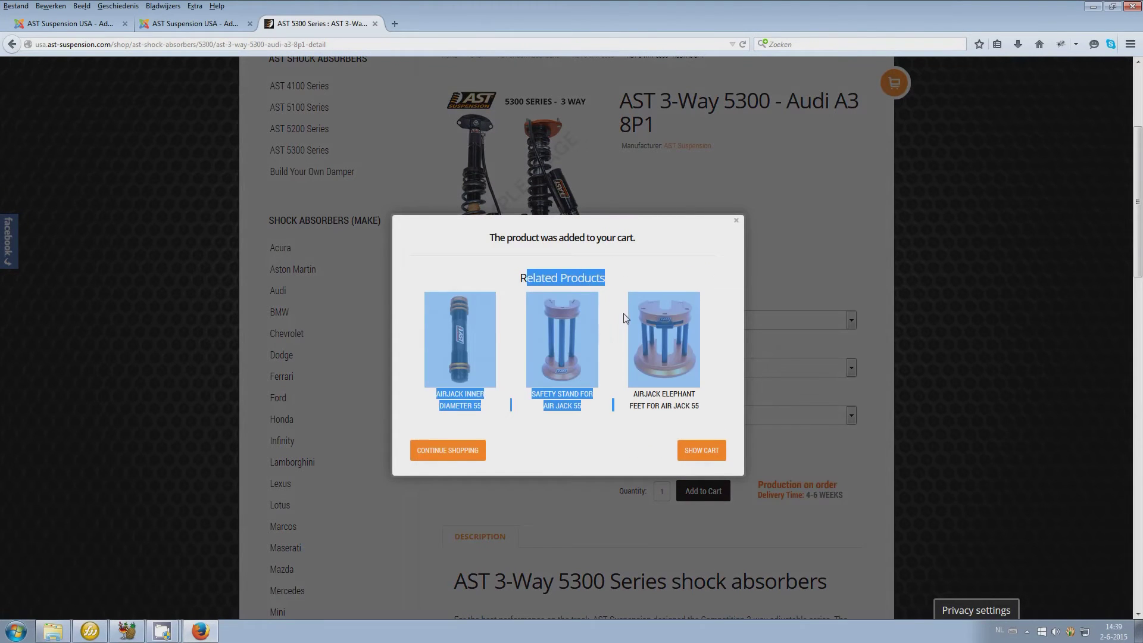
pyautogui.click(47, 27)
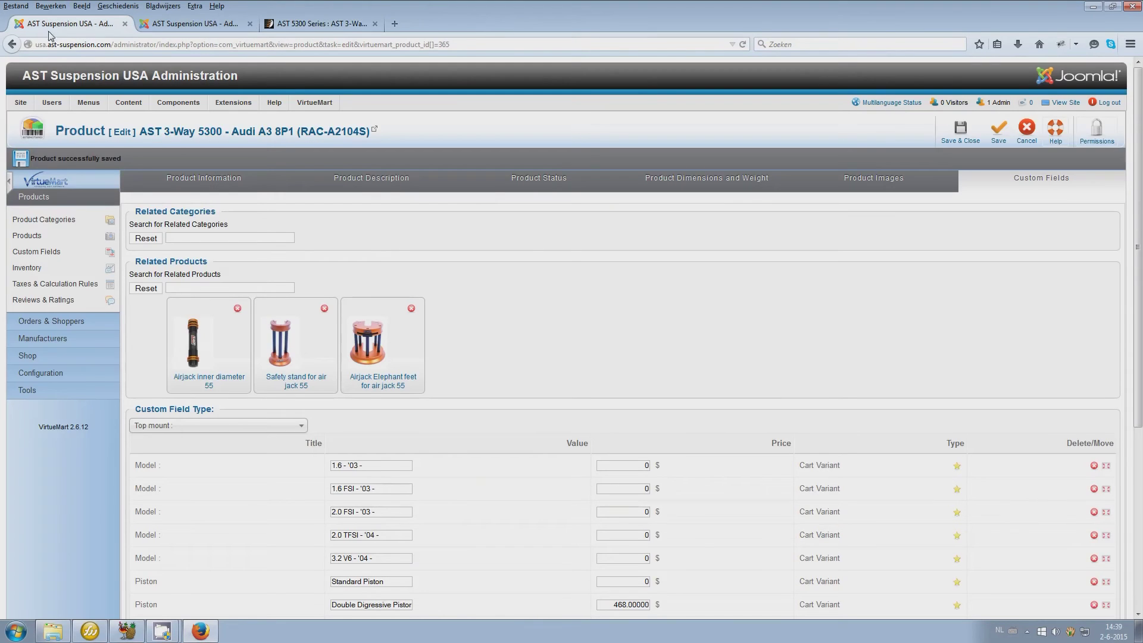
# Search related products for 500, add then remove the BMW 3 series E30 set, and save
pyautogui.click(179, 289)
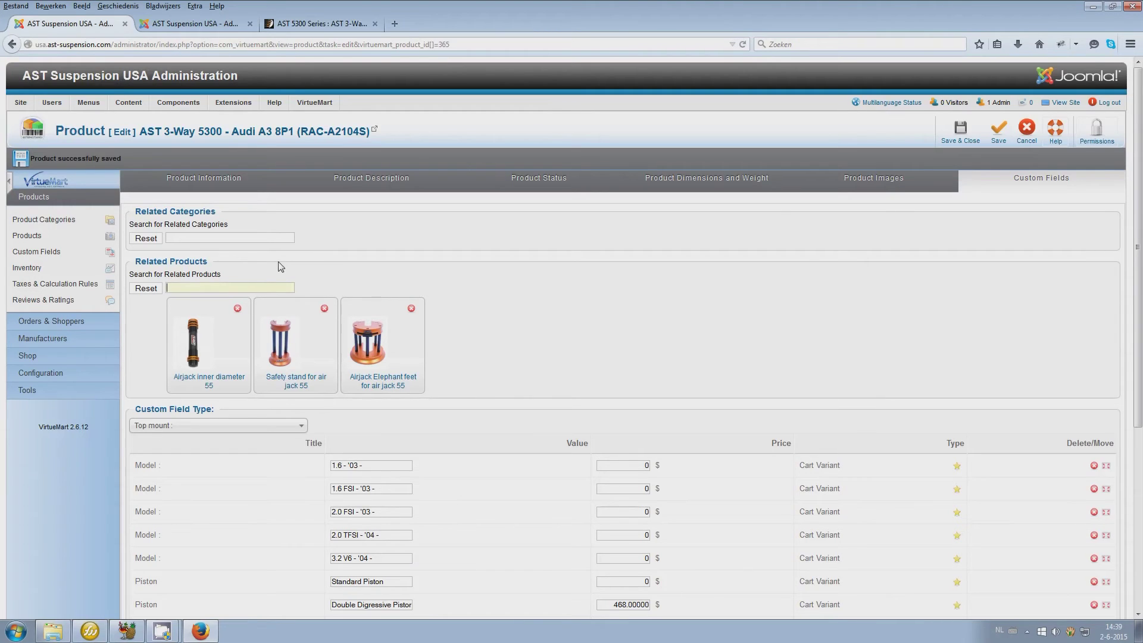
pyautogui.write('500')
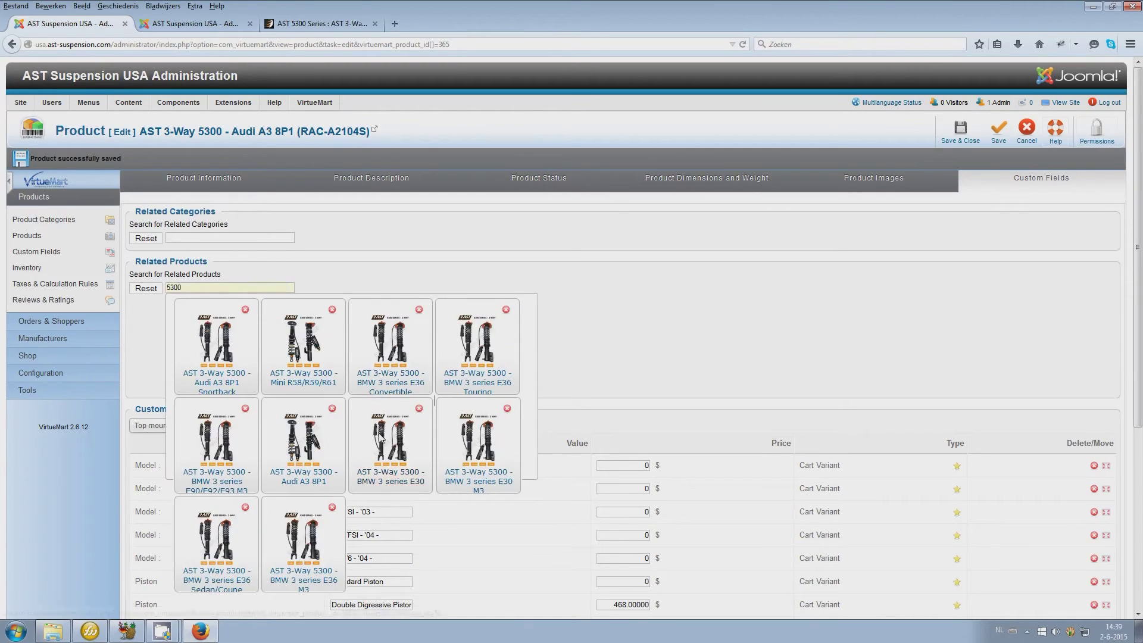
pyautogui.click(480, 459)
pyautogui.moveTo(460, 362); pyautogui.dragTo(192, 360)
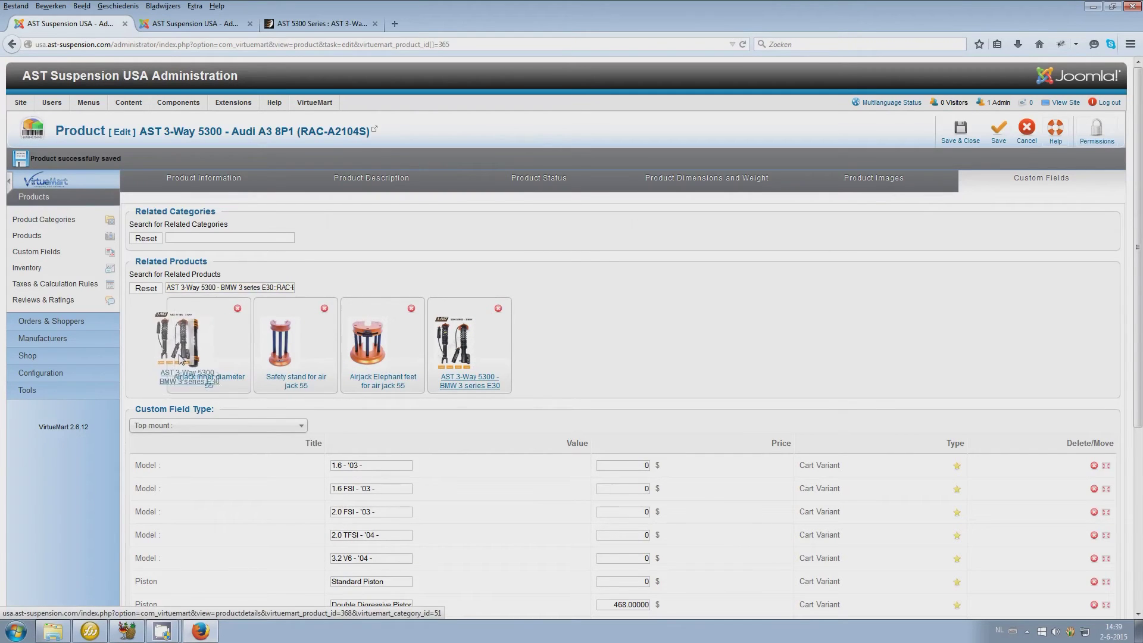
pyautogui.click(498, 309)
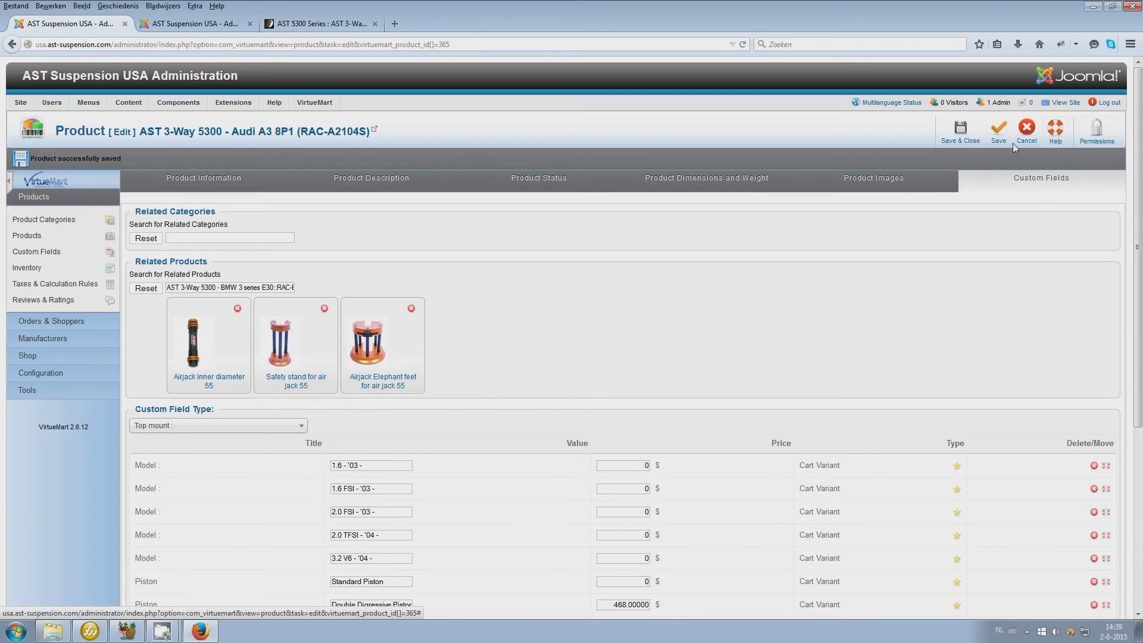
pyautogui.click(997, 134)
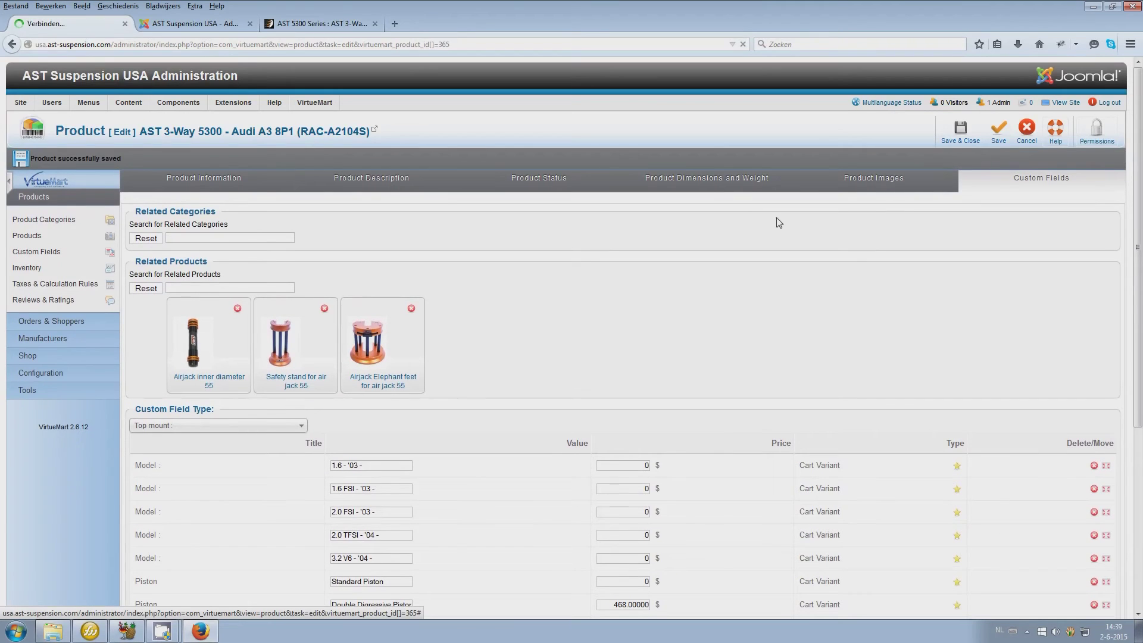
pyautogui.click(217, 188)
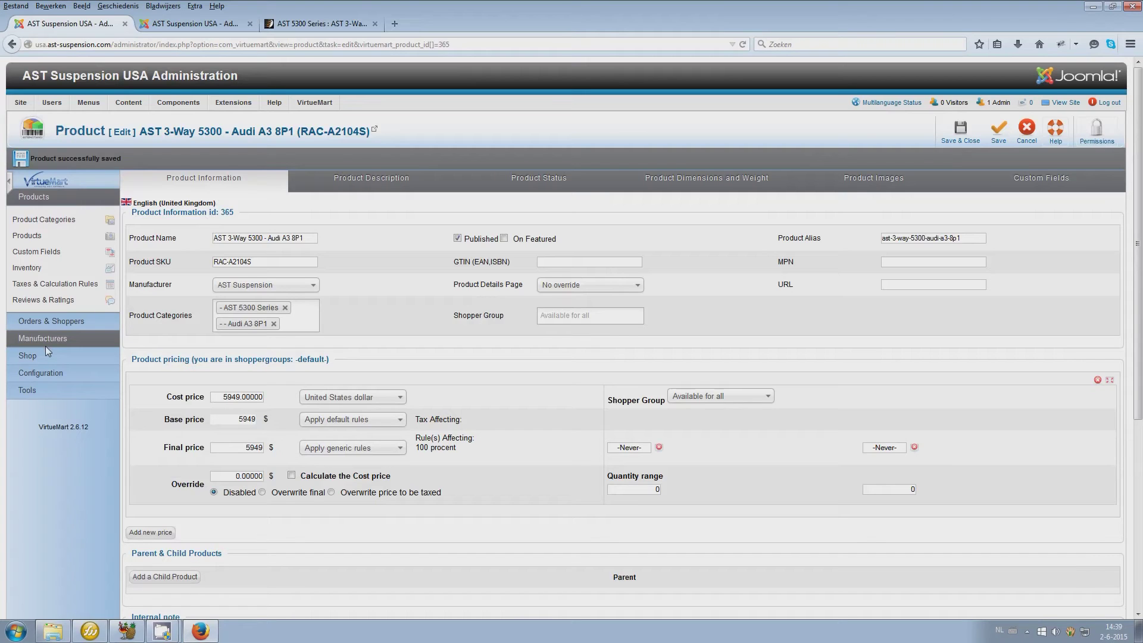
# Open the VirtueMart order list, then show the storefront cart with the Audi A3 8P1 set ($6,134.00)
pyautogui.click(45, 324)
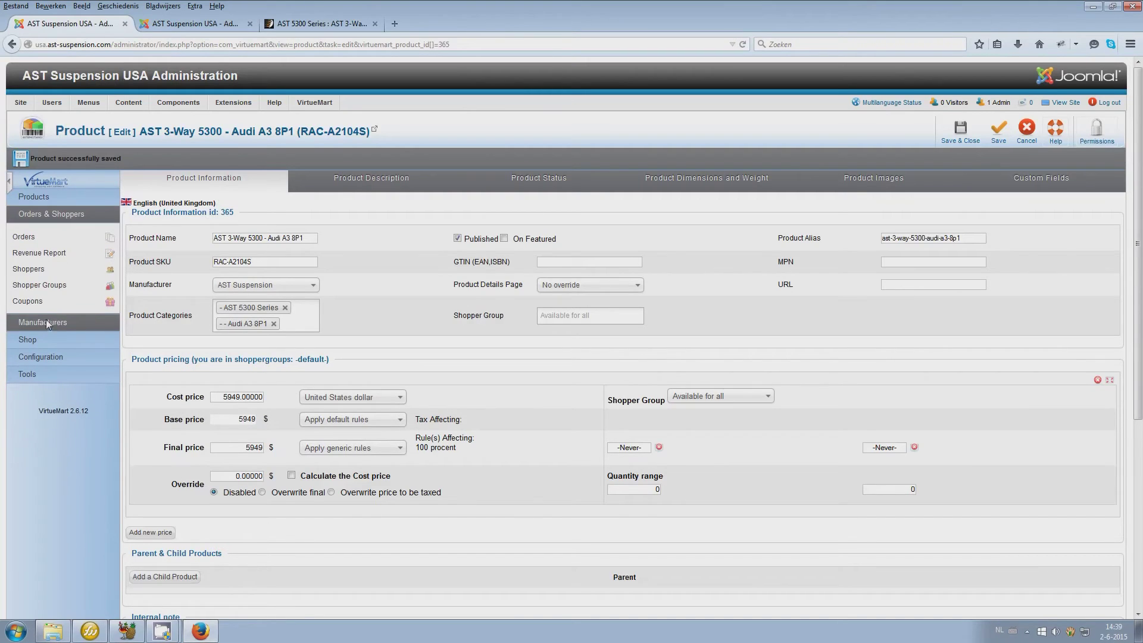
pyautogui.click(27, 238)
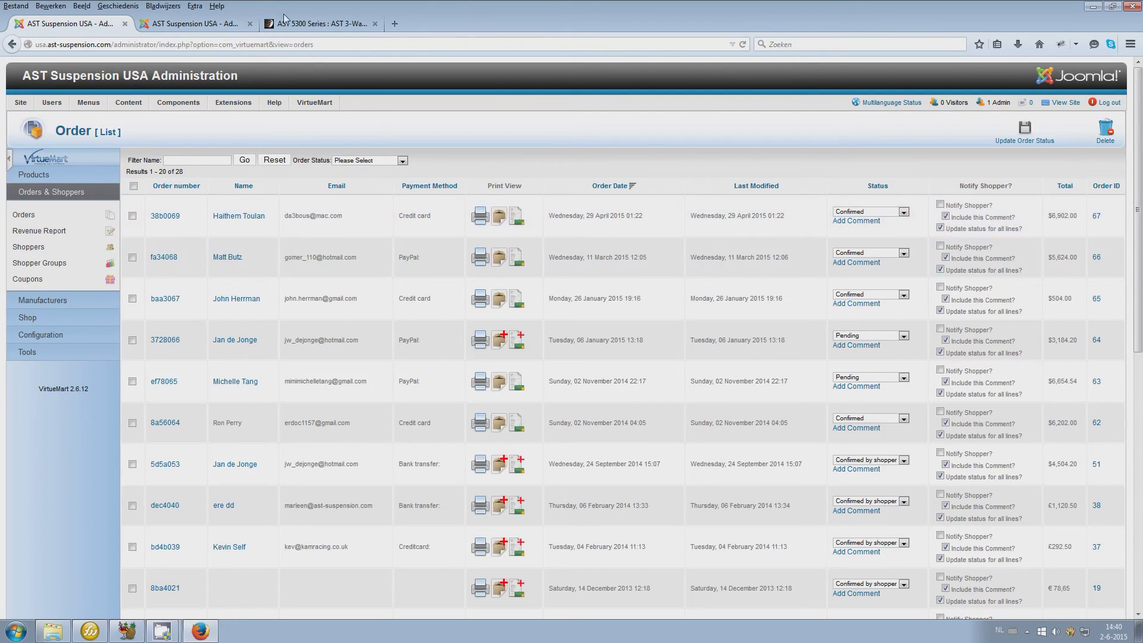
pyautogui.click(308, 24)
pyautogui.click(708, 452)
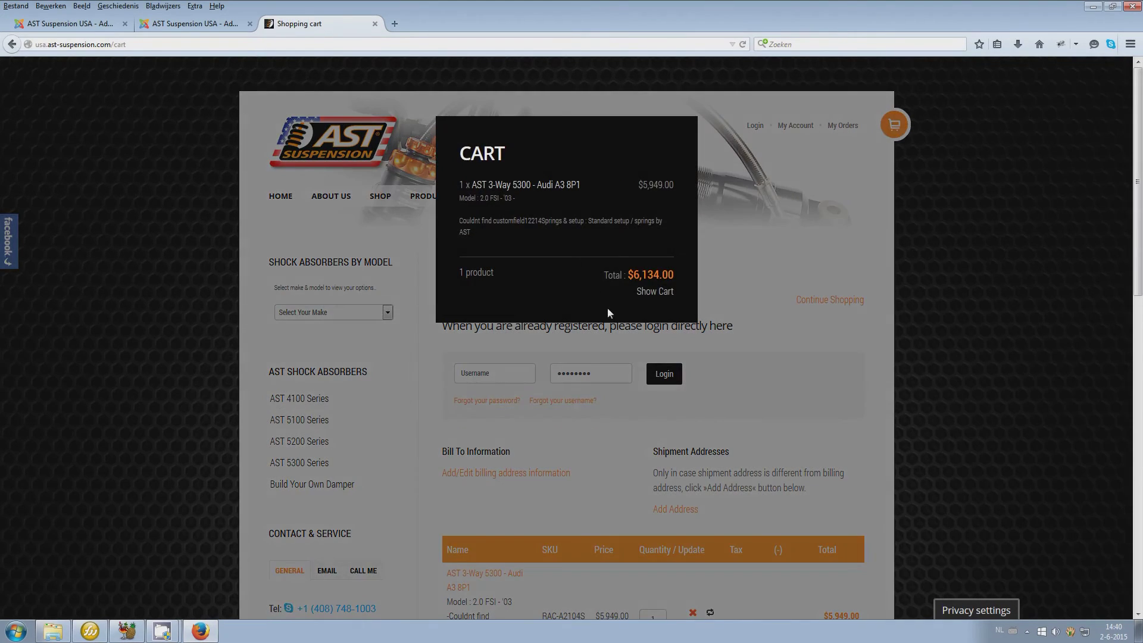
# Close the cart popup and log in with the remembered customer username and password
pyautogui.click(862, 303)
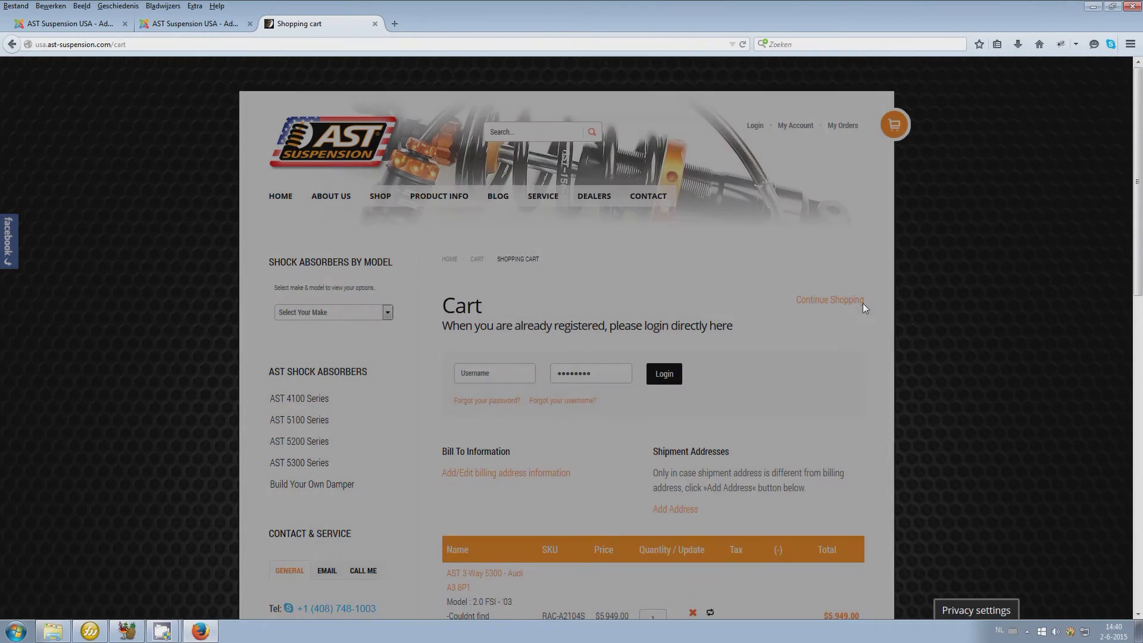
pyautogui.scroll(-3, 841, 468)
pyautogui.scroll(-6, 841, 468)
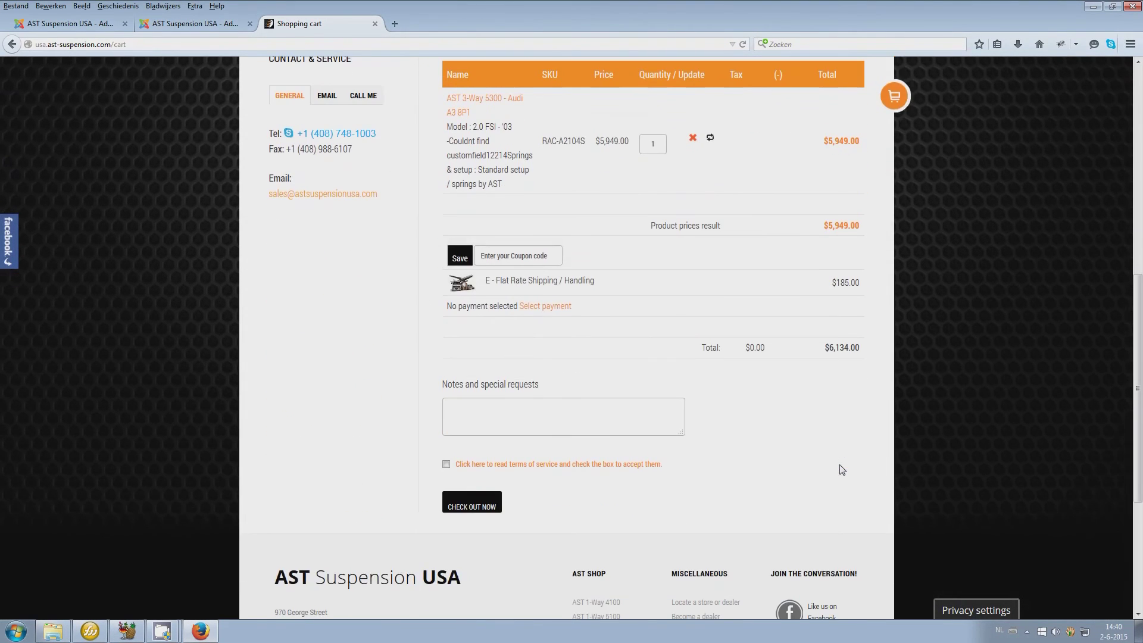
pyautogui.click(536, 261)
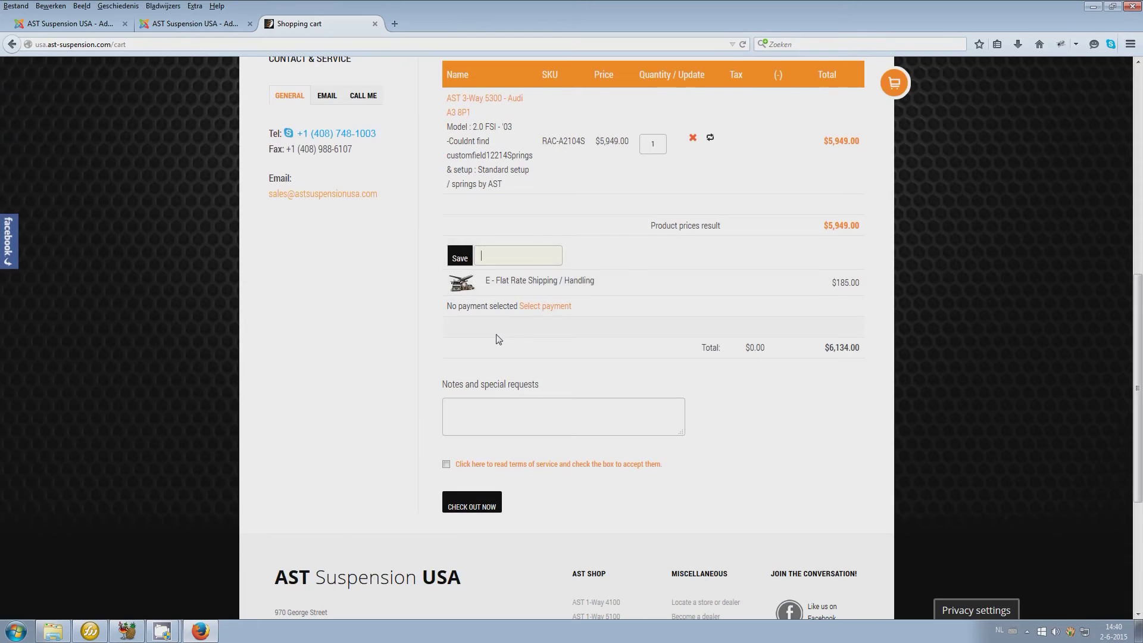
pyautogui.scroll(4, 490, 512)
pyautogui.click(490, 173)
pyautogui.click(492, 176)
pyautogui.press('Down')
pyautogui.press('Return')
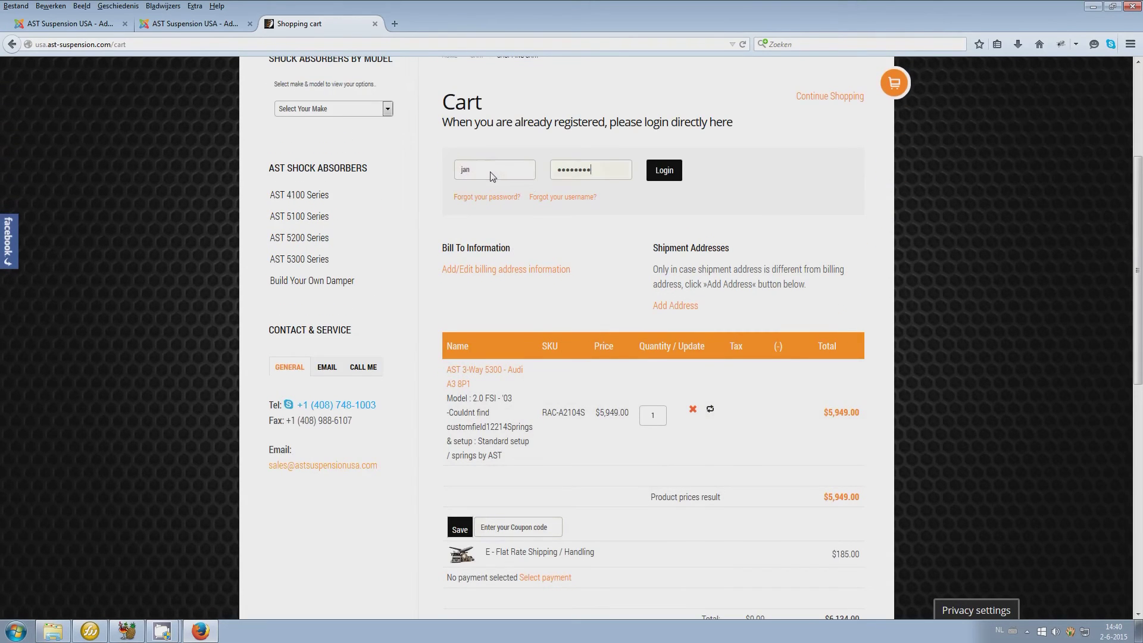
pyautogui.press('Return')
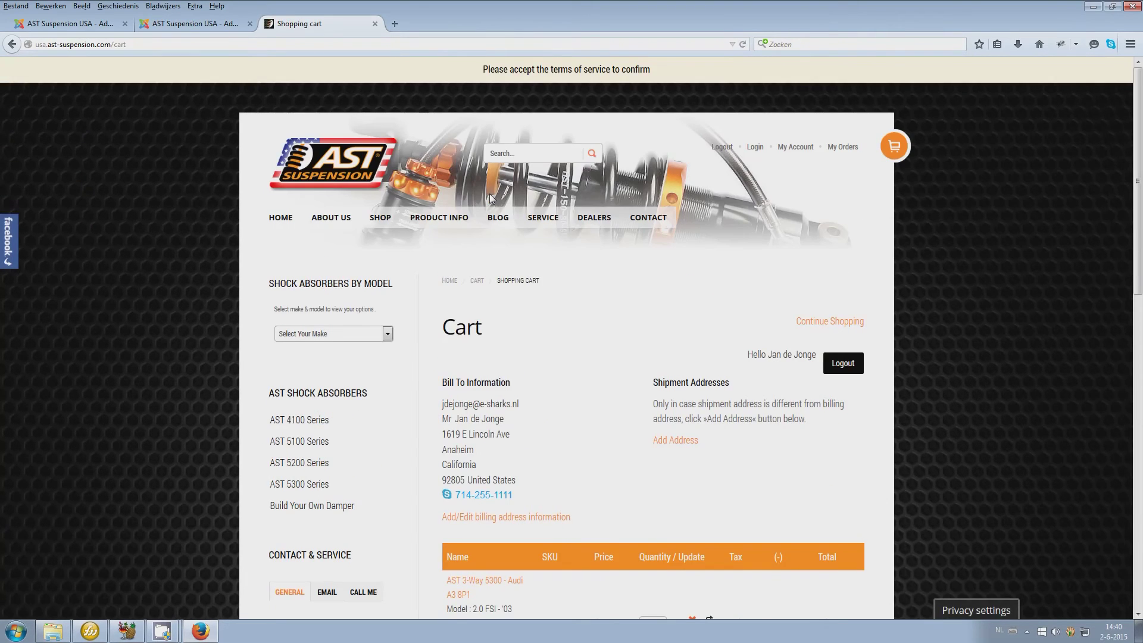
# Review the cart's billing details and tax now shown after login
pyautogui.scroll(-4, 491, 199)
pyautogui.scroll(-3, 492, 198)
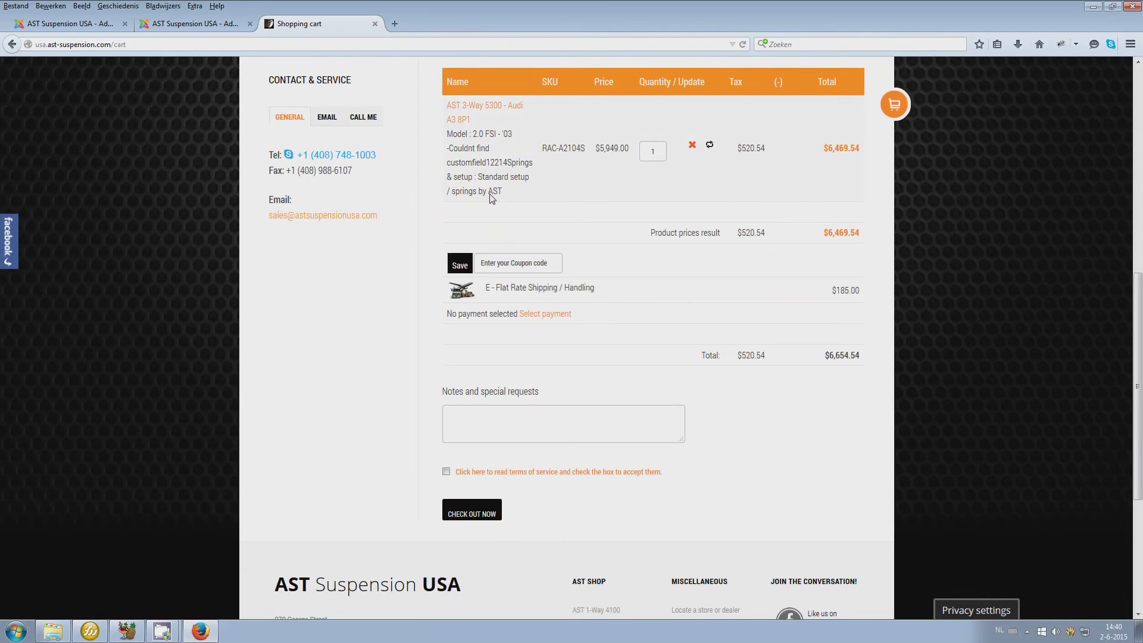
pyautogui.scroll(4, 491, 198)
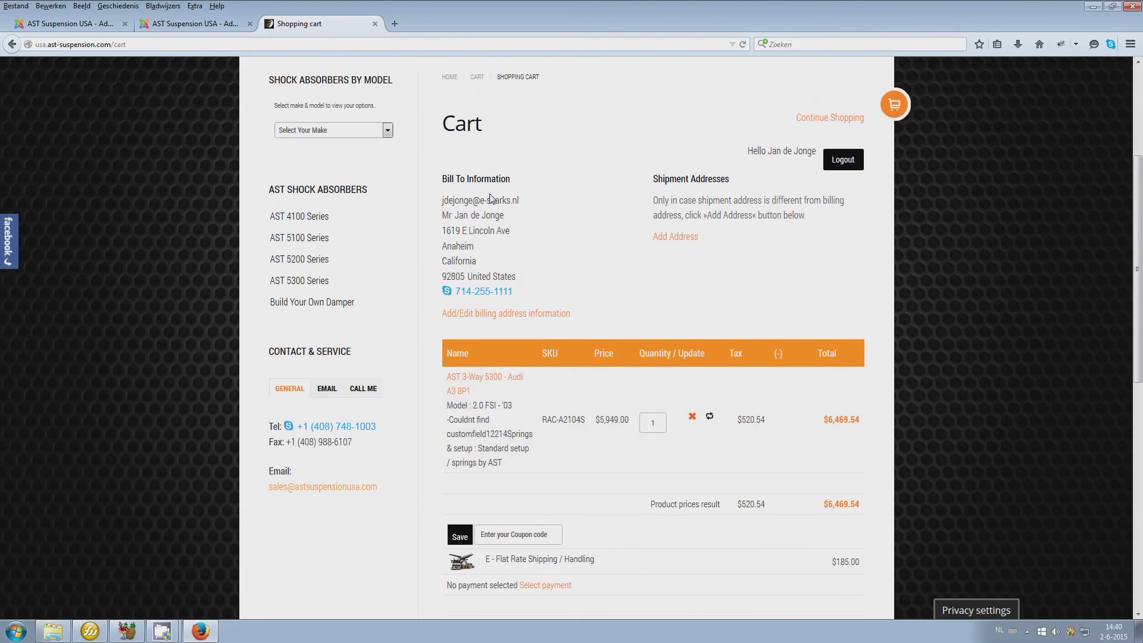
pyautogui.scroll(-5, 526, 258)
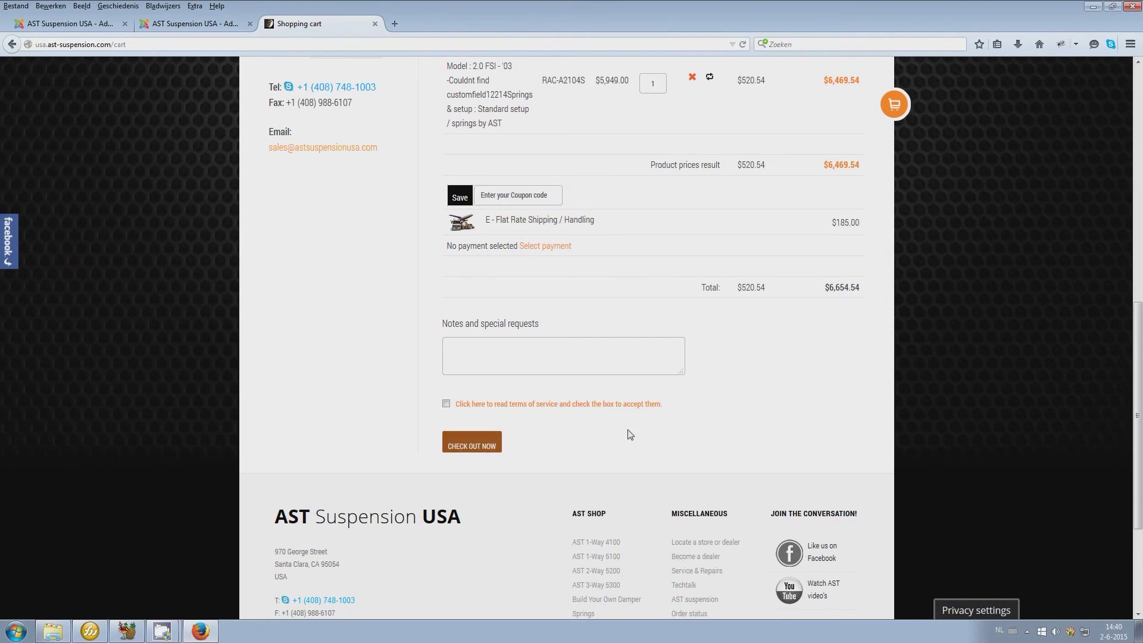
pyautogui.scroll(1, 531, 301)
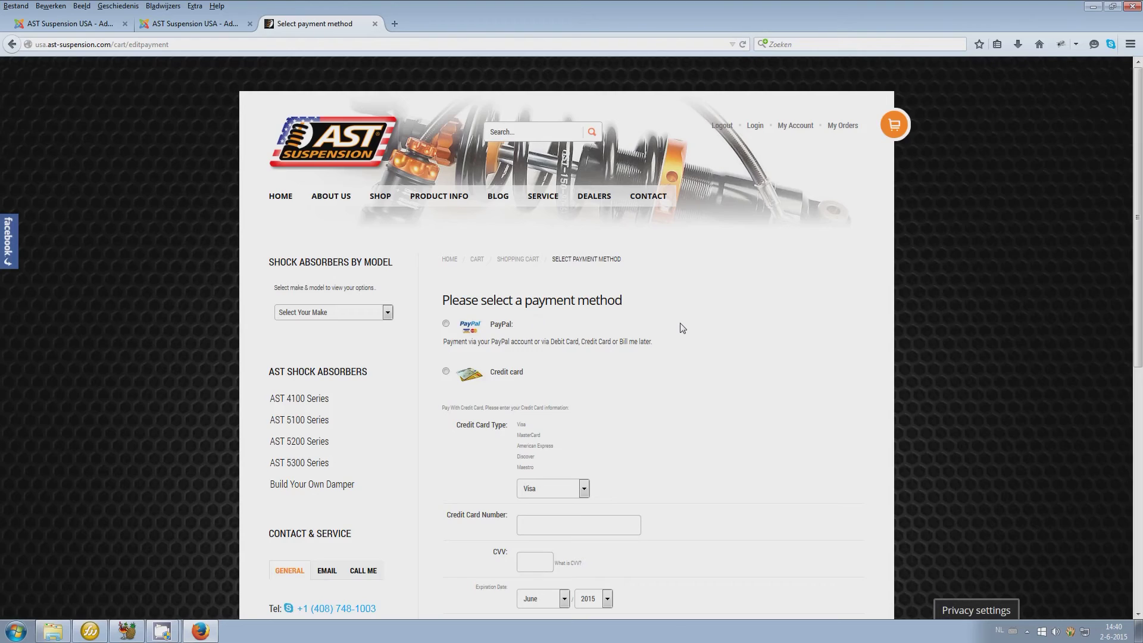
pyautogui.scroll(-5, 682, 328)
pyautogui.scroll(2, 682, 328)
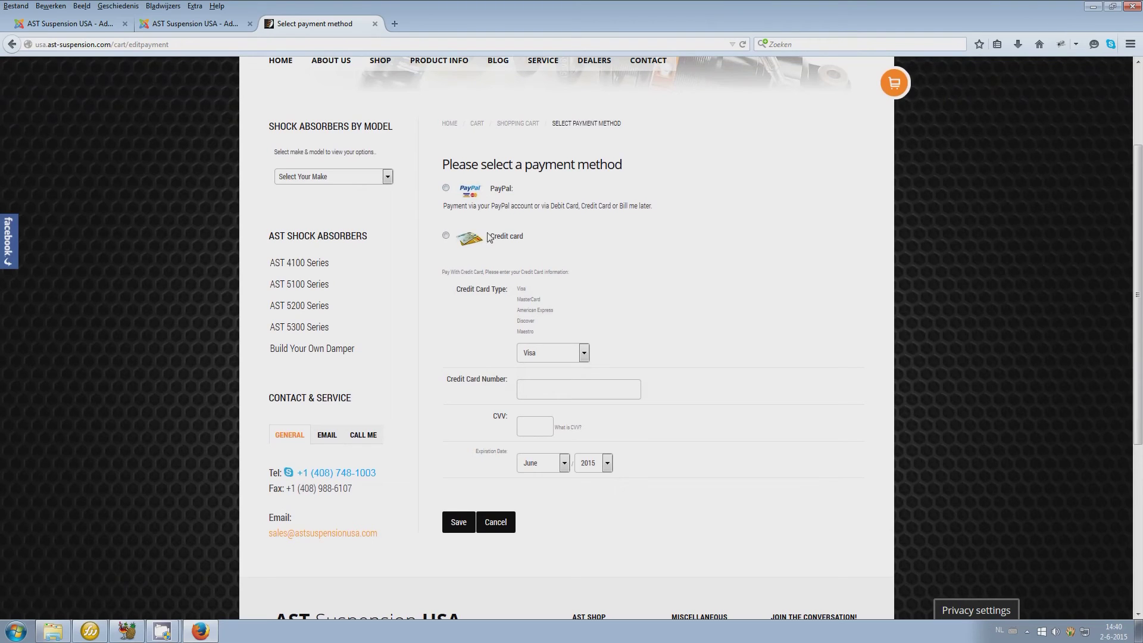
pyautogui.click(60, 28)
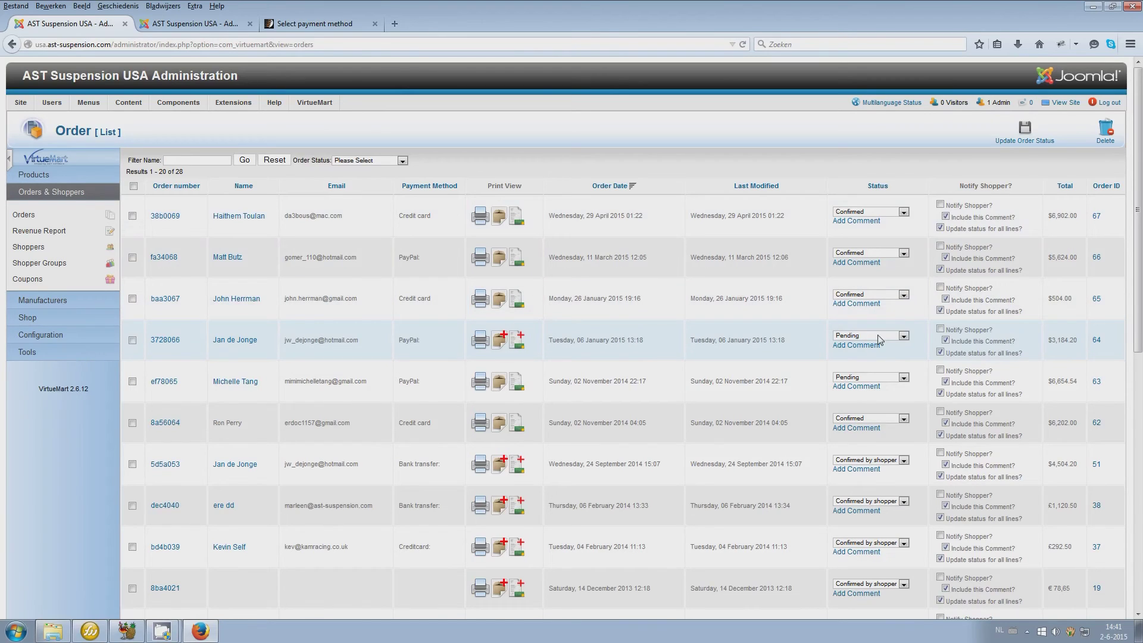
# Leave the newest order's status as Confirmed and open the pending January 2015 PayPal order
pyautogui.click(856, 213)
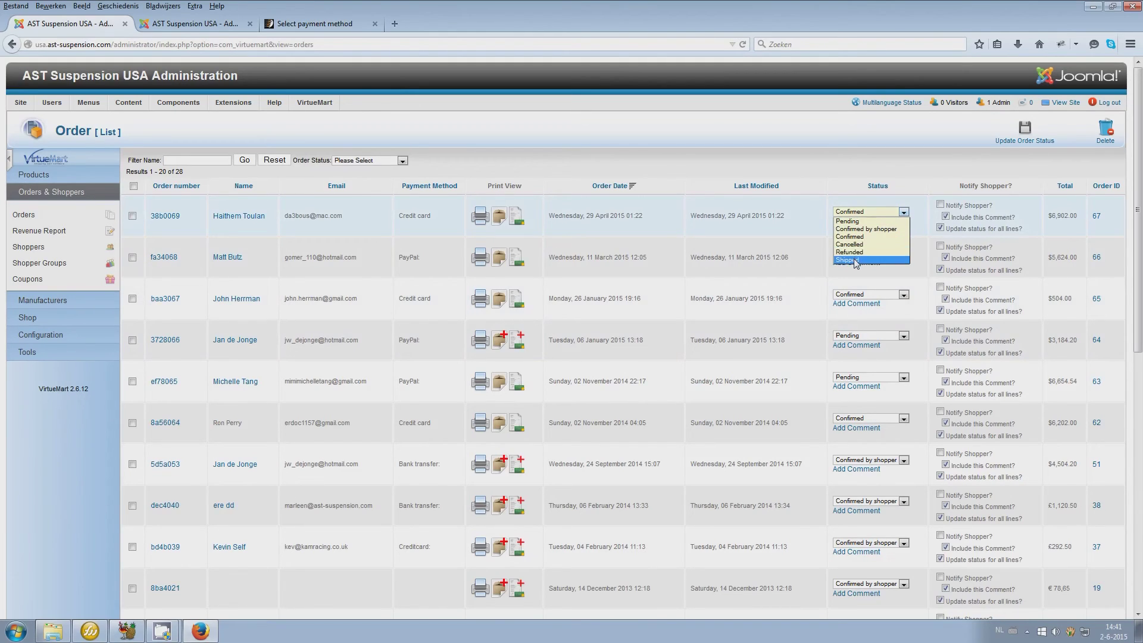
pyautogui.click(855, 207)
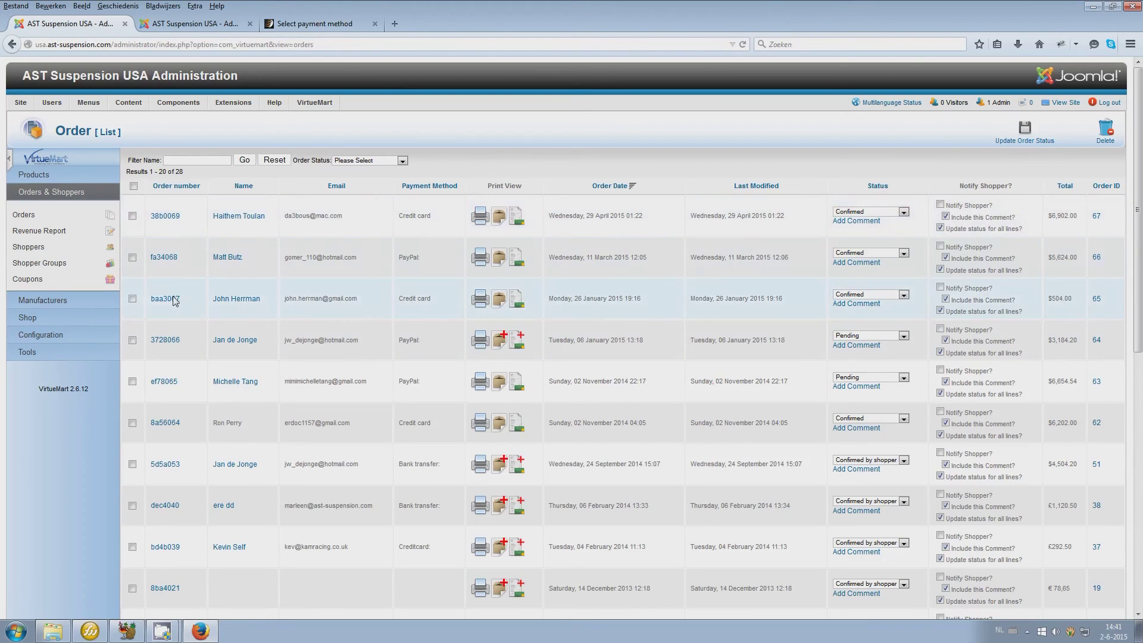
pyautogui.click(165, 340)
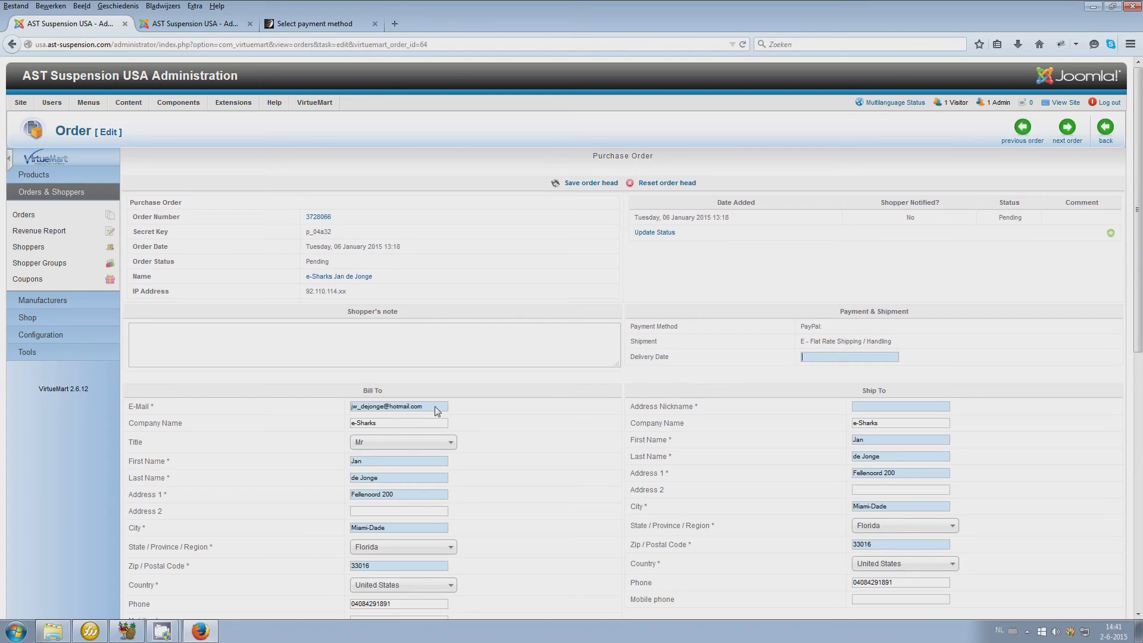
# Look over the pending PayPal order's items and totals ($3,184.20), cancelling the item edit unchanged
pyautogui.scroll(-4, 540, 403)
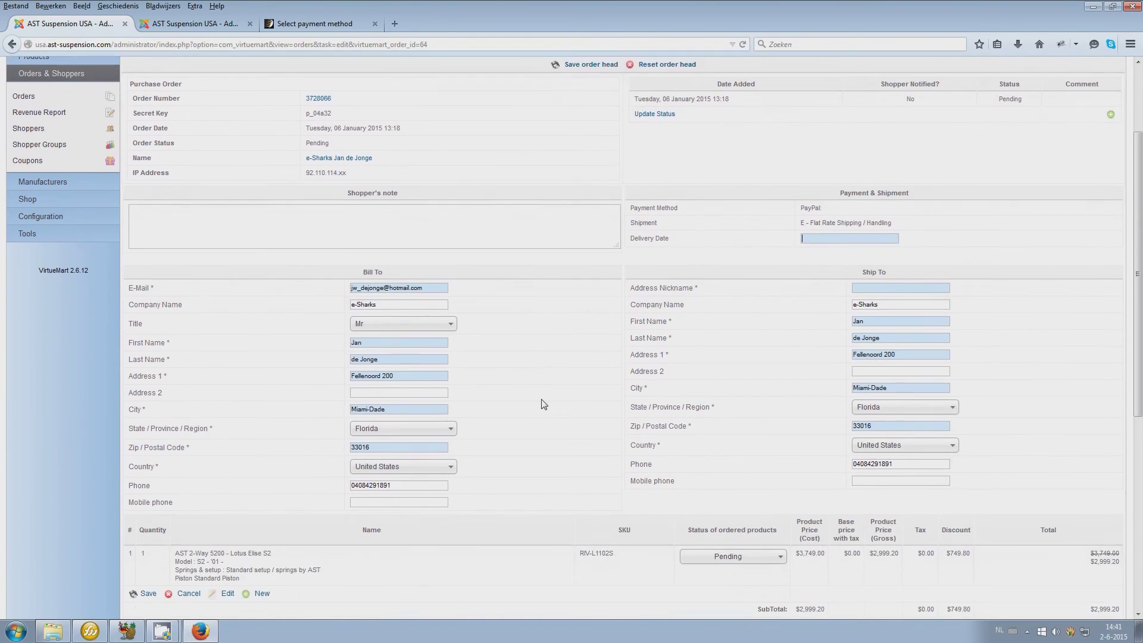
pyautogui.scroll(-4, 693, 371)
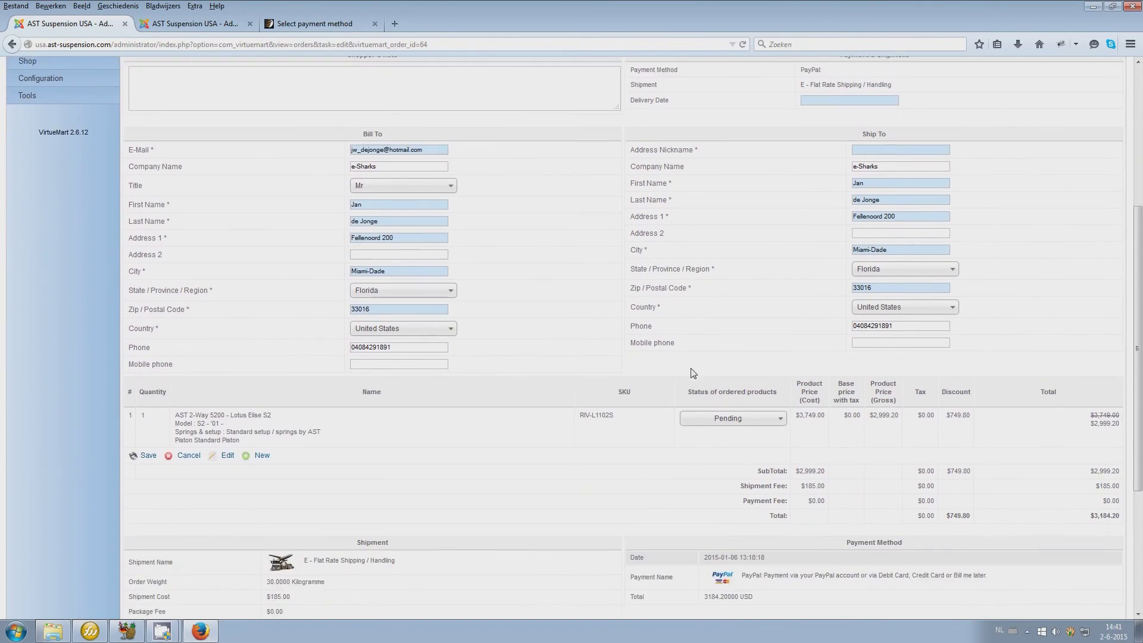
pyautogui.scroll(-2, 690, 372)
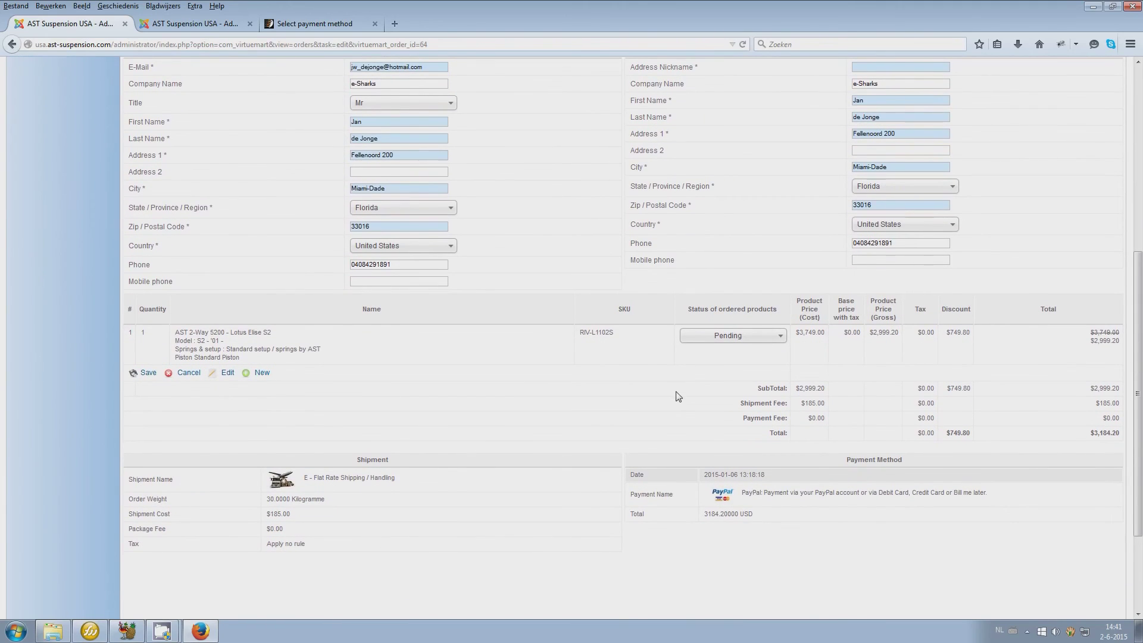
pyautogui.click(221, 373)
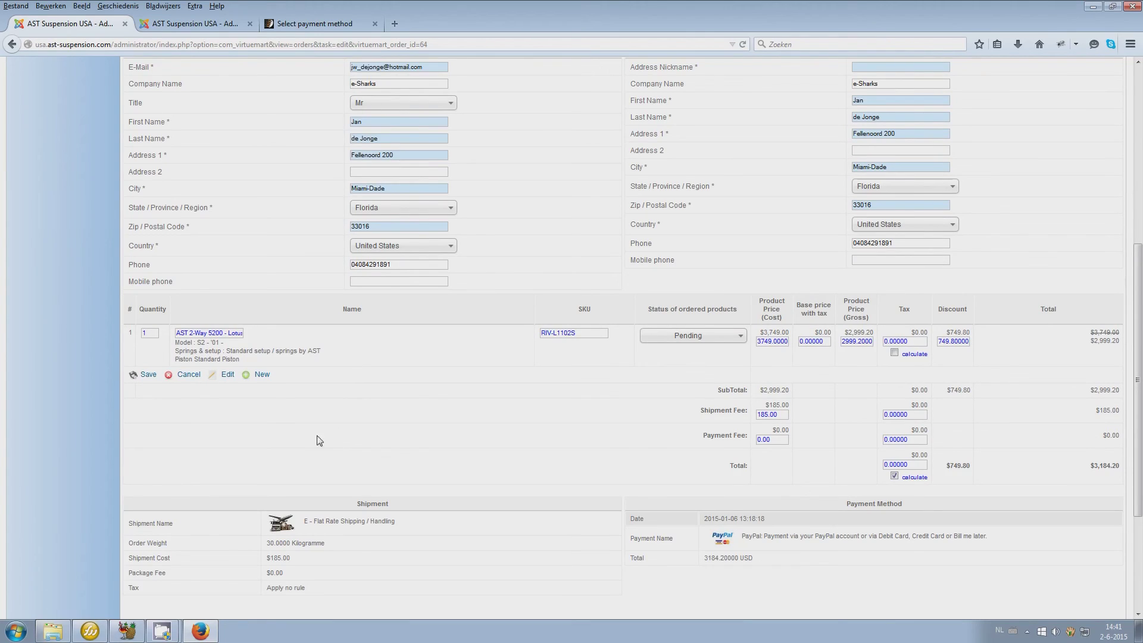
pyautogui.click(174, 379)
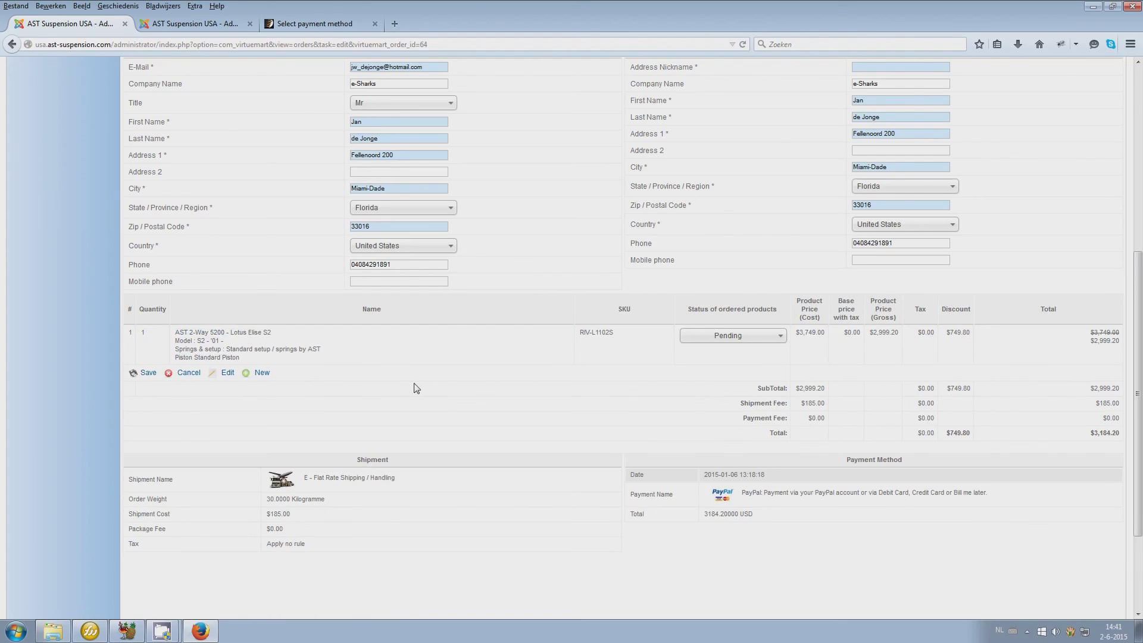
# Go back to the storefront's payment-method page
pyautogui.scroll(6, 416, 388)
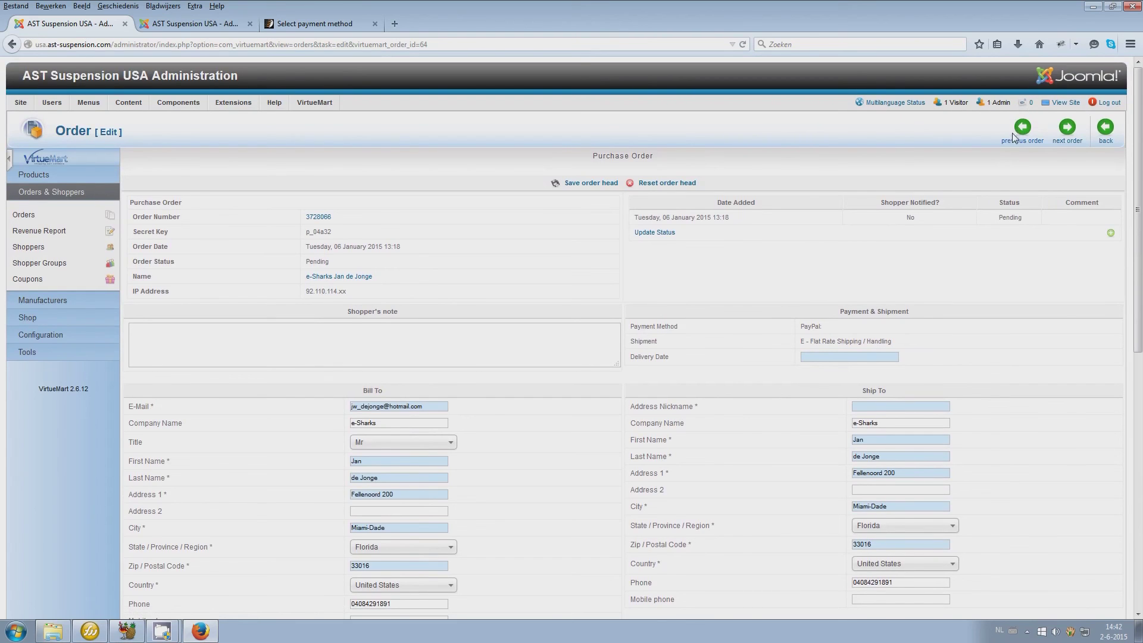
pyautogui.moveTo(78, 104)
pyautogui.moveTo(76, 257)
pyautogui.click(285, 27)
pyautogui.scroll(3, 464, 247)
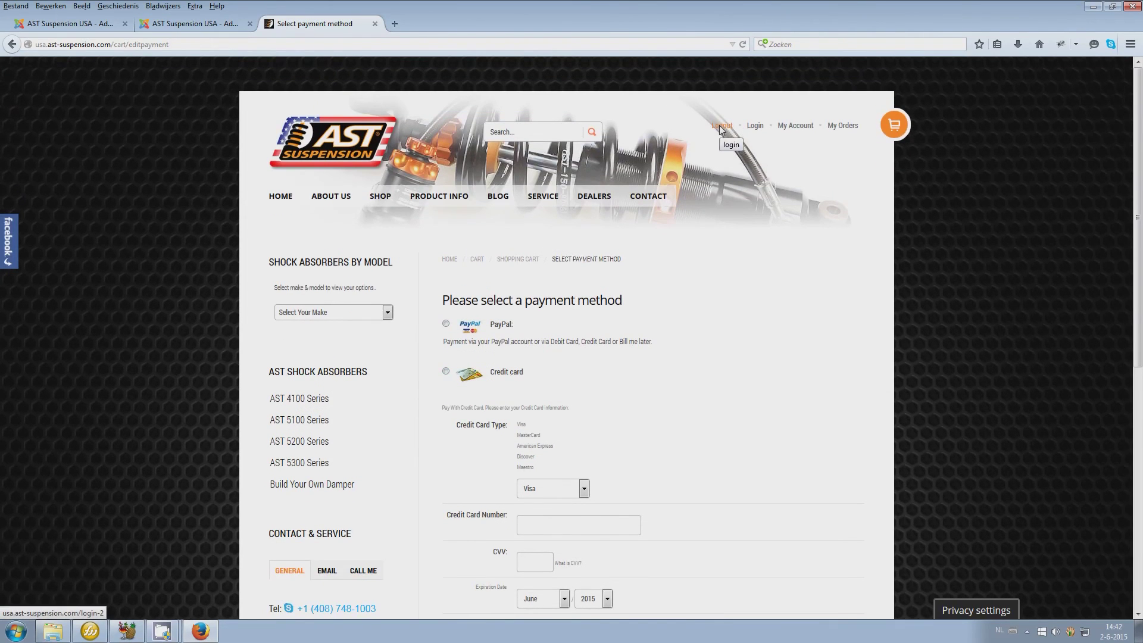
# Open My Orders and highlight the first order's Confirmed by shopper status
pyautogui.click(837, 128)
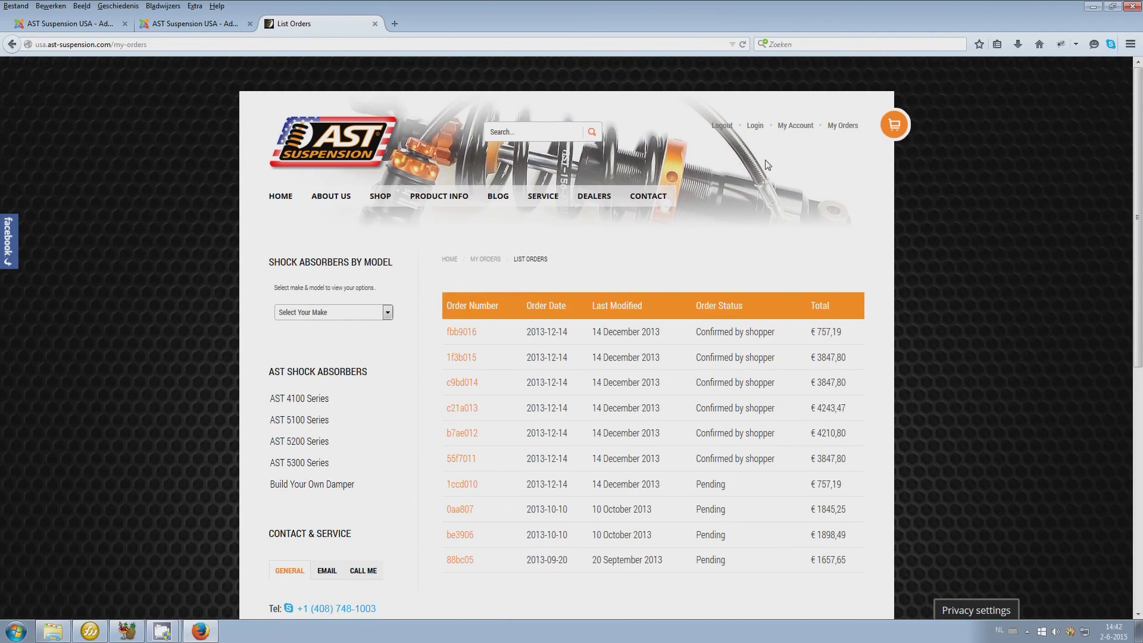
pyautogui.scroll(-2, 765, 166)
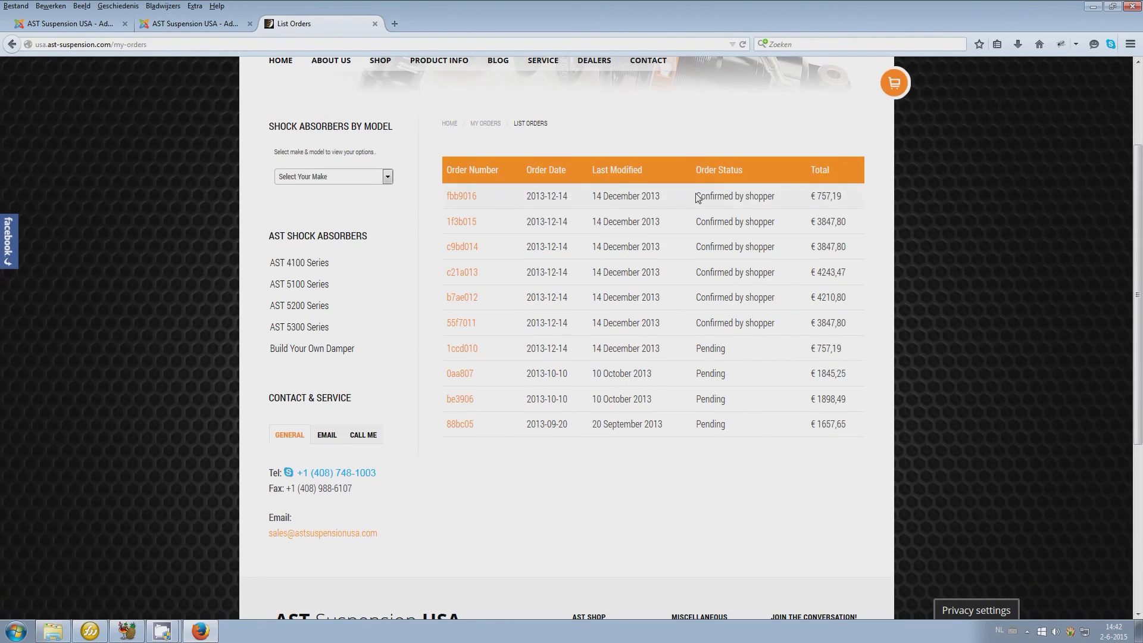
pyautogui.moveTo(696, 197); pyautogui.dragTo(773, 200)
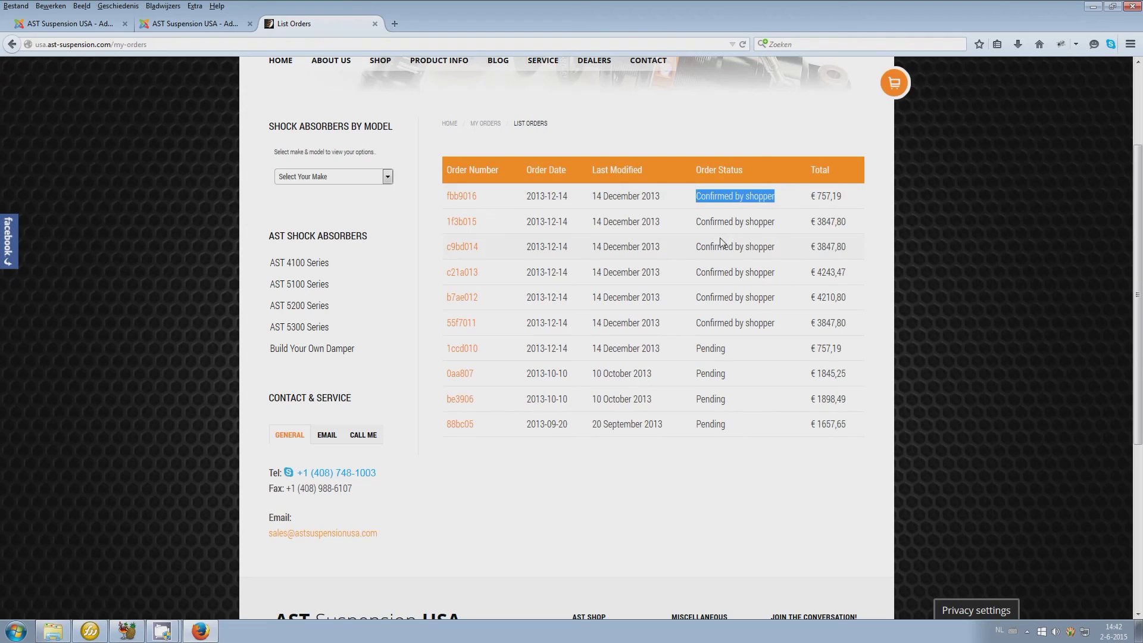
# Open the first order (€757,19, Pickup at AST HQ) and scroll through its Order Items
pyautogui.click(468, 201)
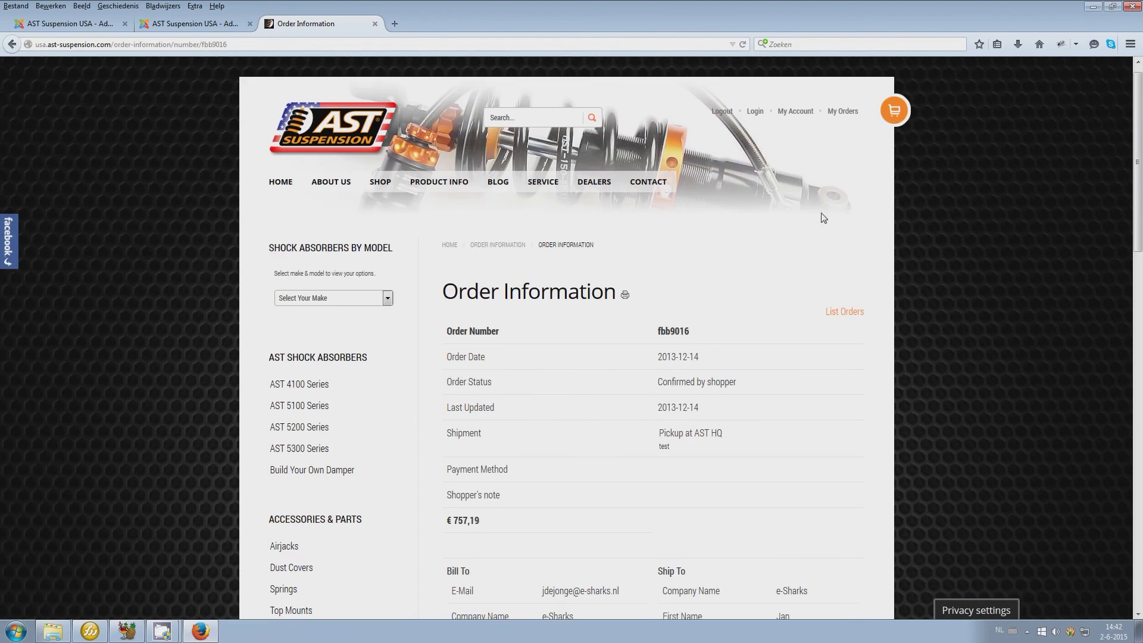
pyautogui.scroll(-5, 823, 218)
pyautogui.scroll(-5, 823, 218)
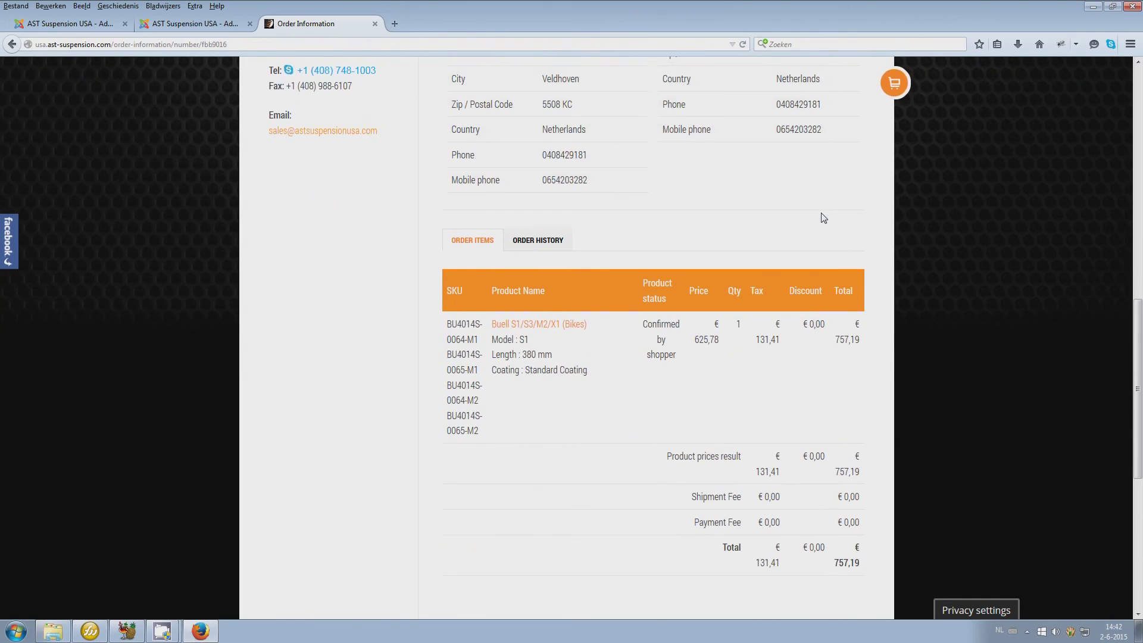
pyautogui.scroll(-2, 823, 217)
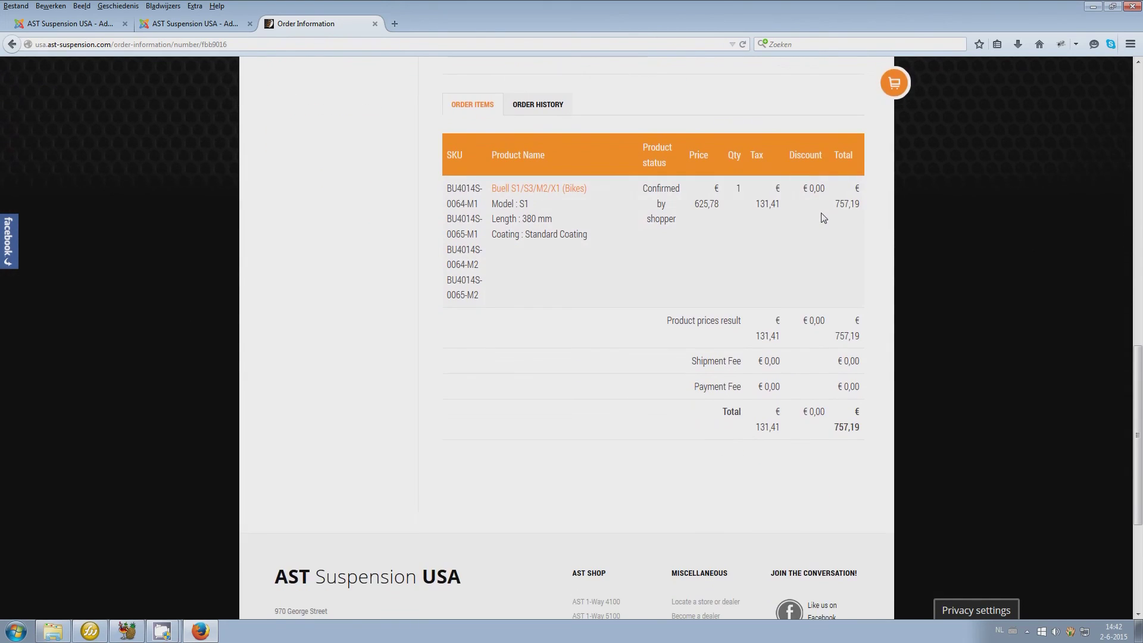
pyautogui.scroll(12, 823, 218)
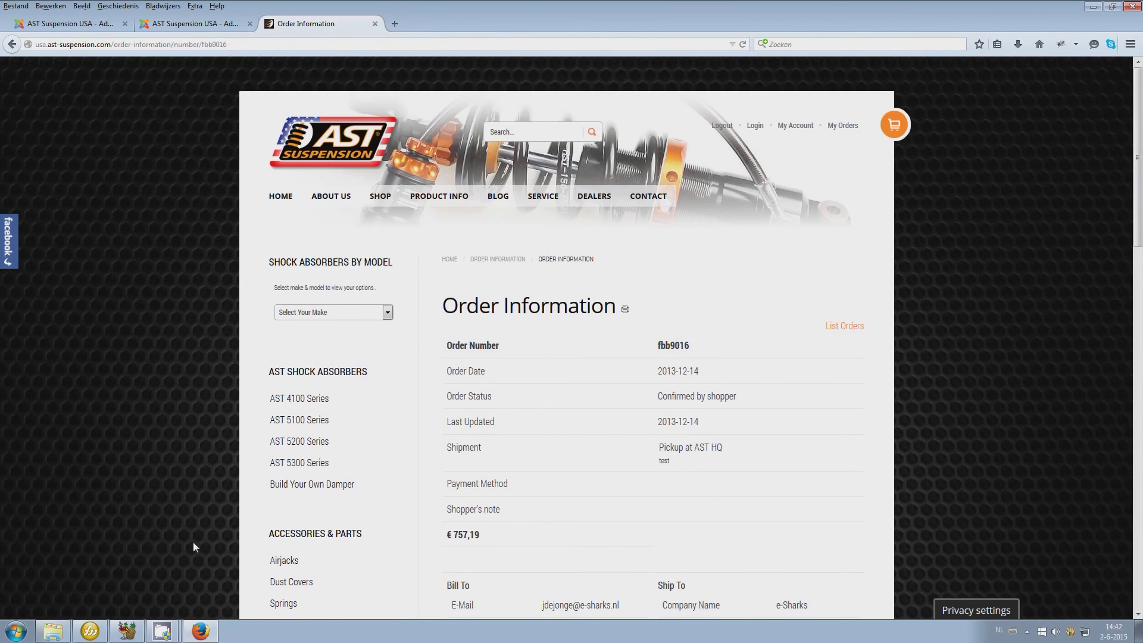
pyautogui.moveTo(165, 634)
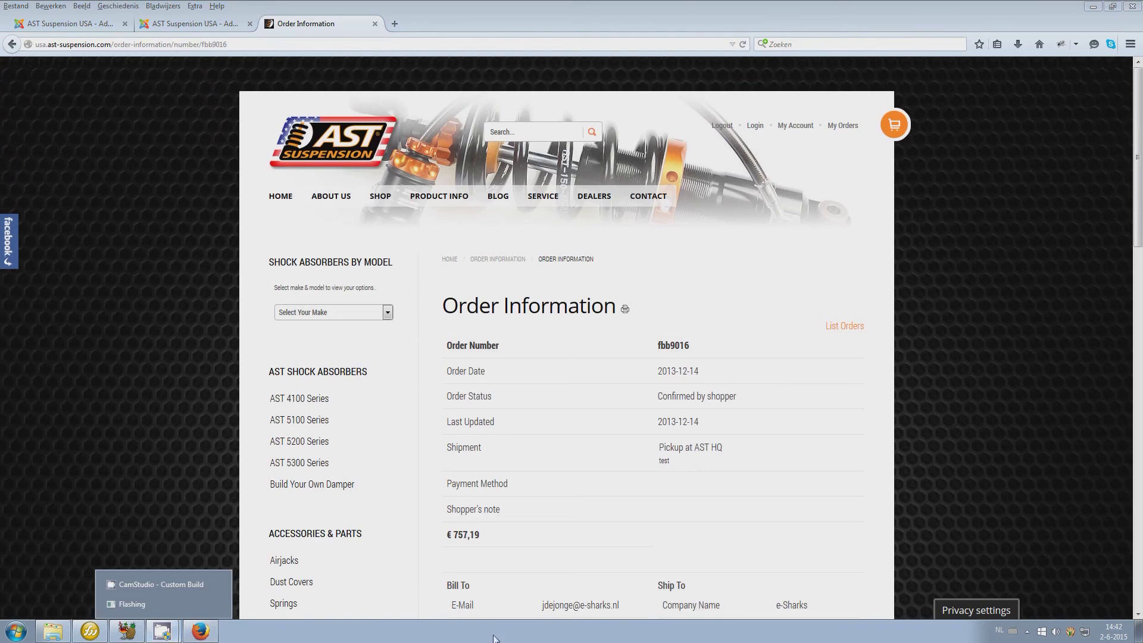
pyautogui.click(164, 585)
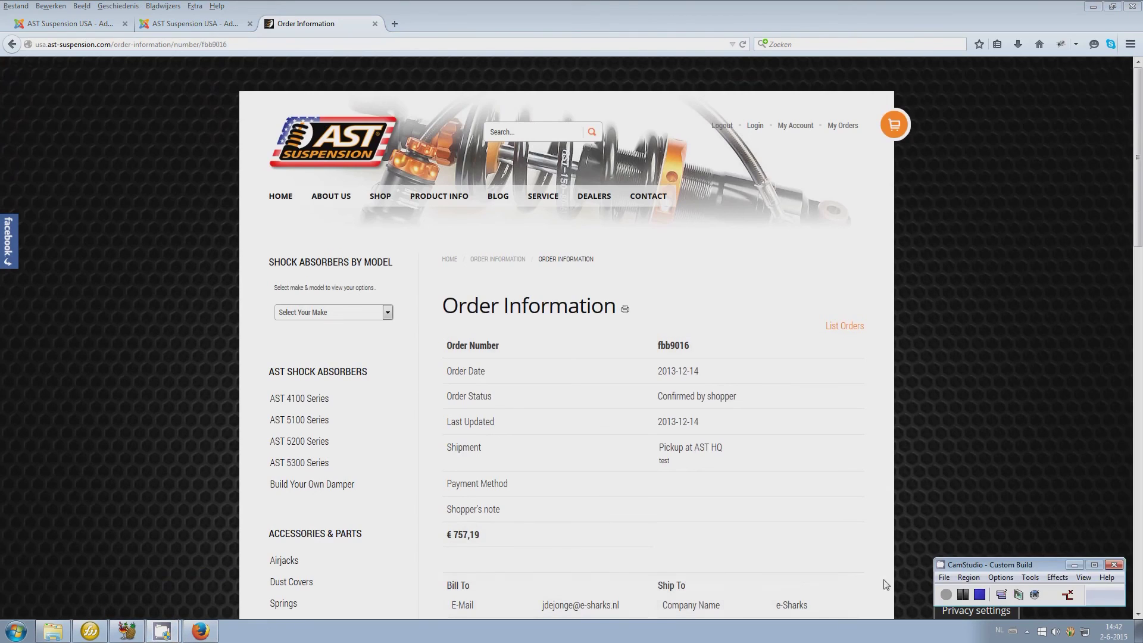